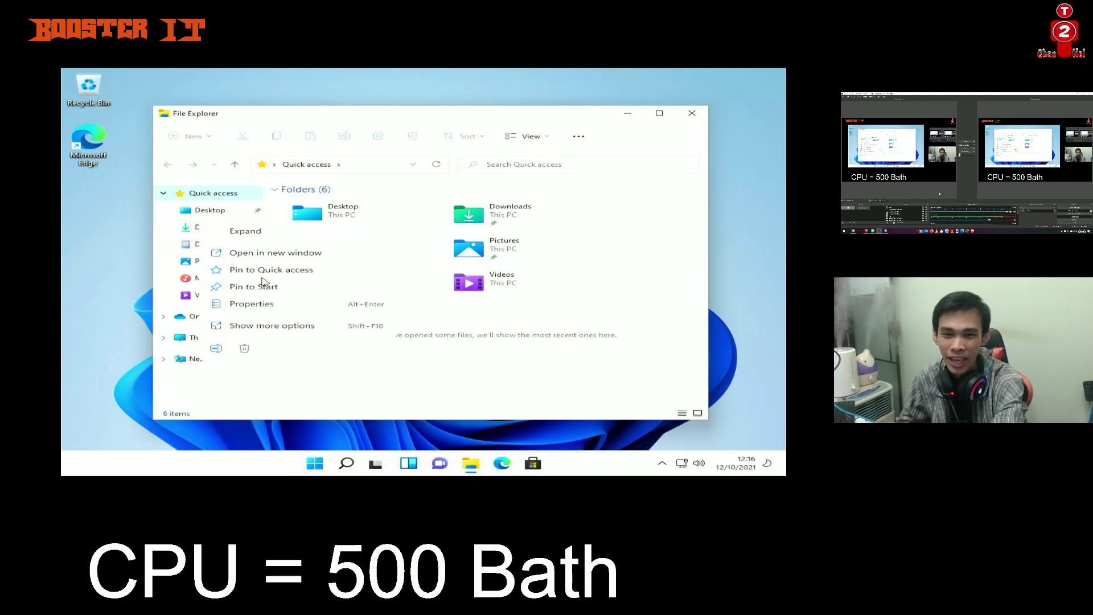
# Open the PC's Properties to show the About page: Intel Core i3-3220 at 3.30GHz, 8.00 GB RAM
pyautogui.click(281, 305)
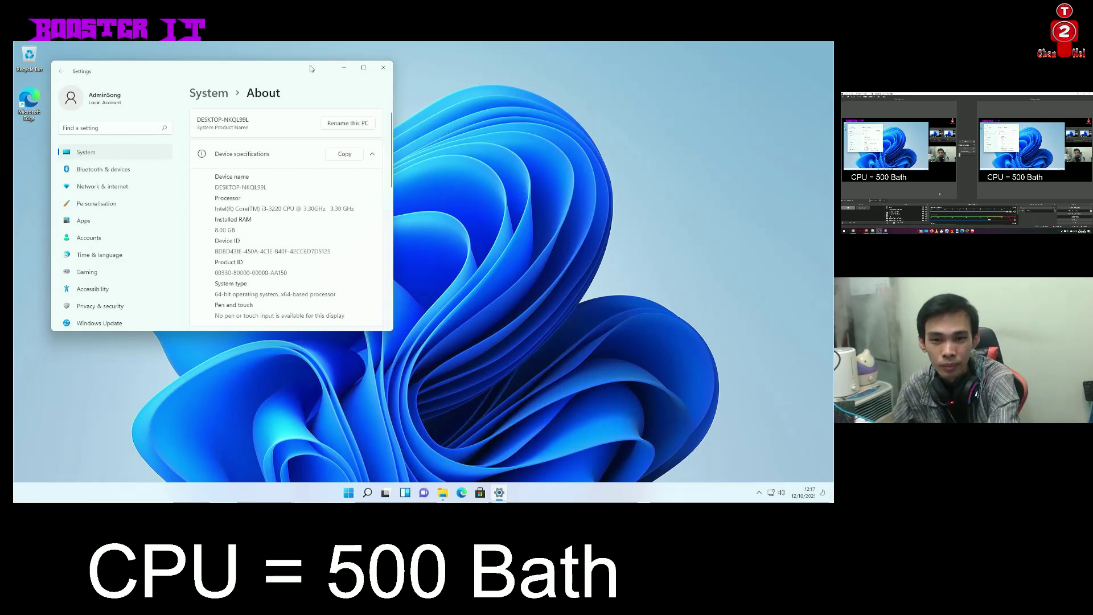
# Move the Settings window down and to the right on the desktop
pyautogui.moveTo(312, 68); pyautogui.dragTo(385, 101)
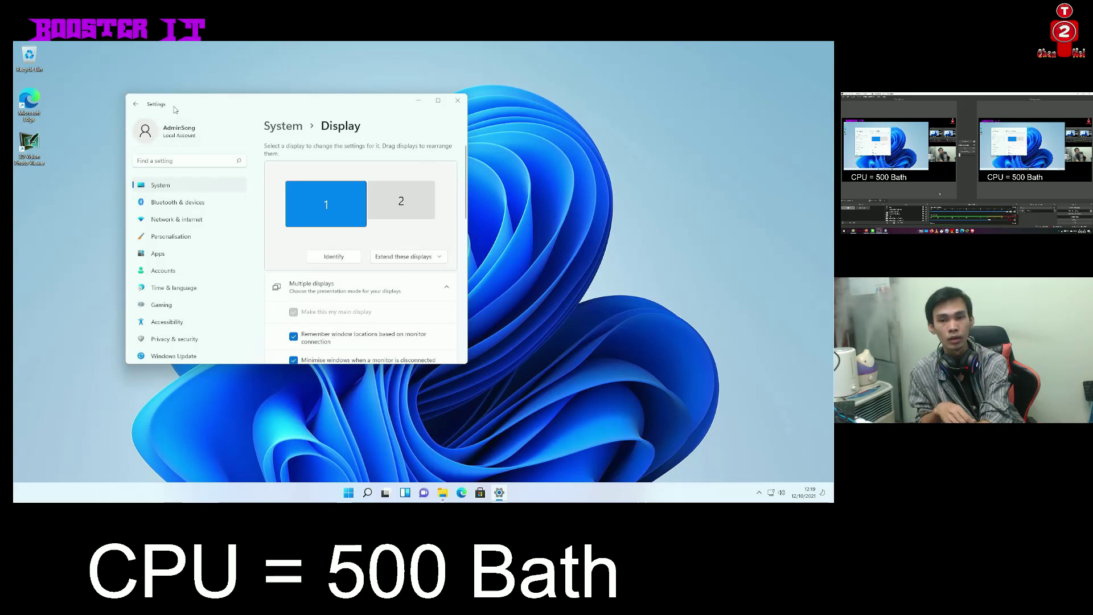
# Move Settings to the other display, keep the duplicated display setup, and close Settings
pyautogui.moveTo(176, 106); pyautogui.dragTo(14, 57)
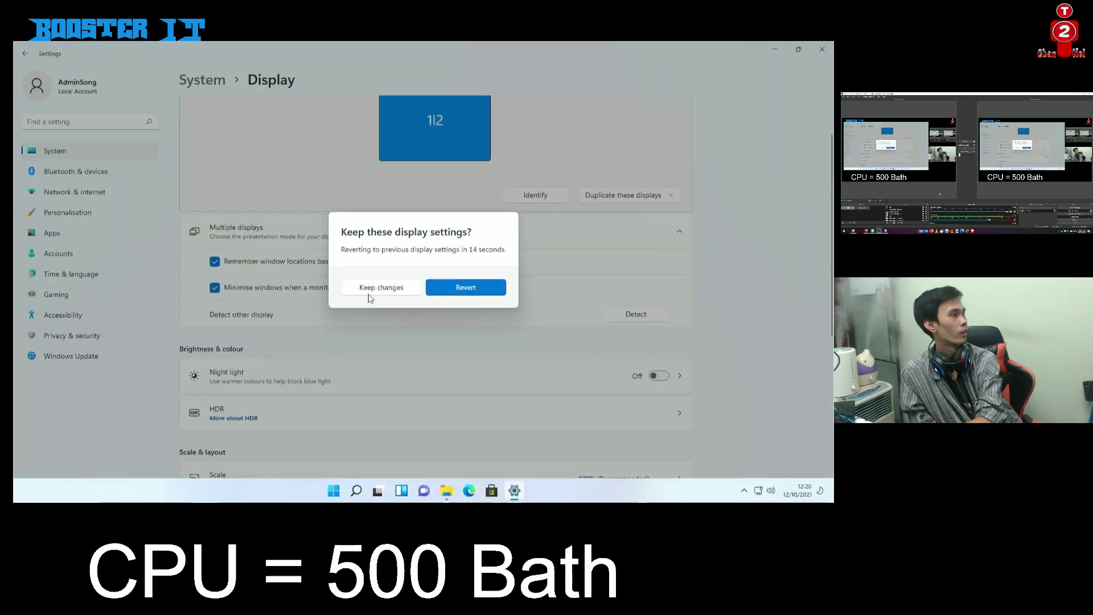
pyautogui.click(380, 287)
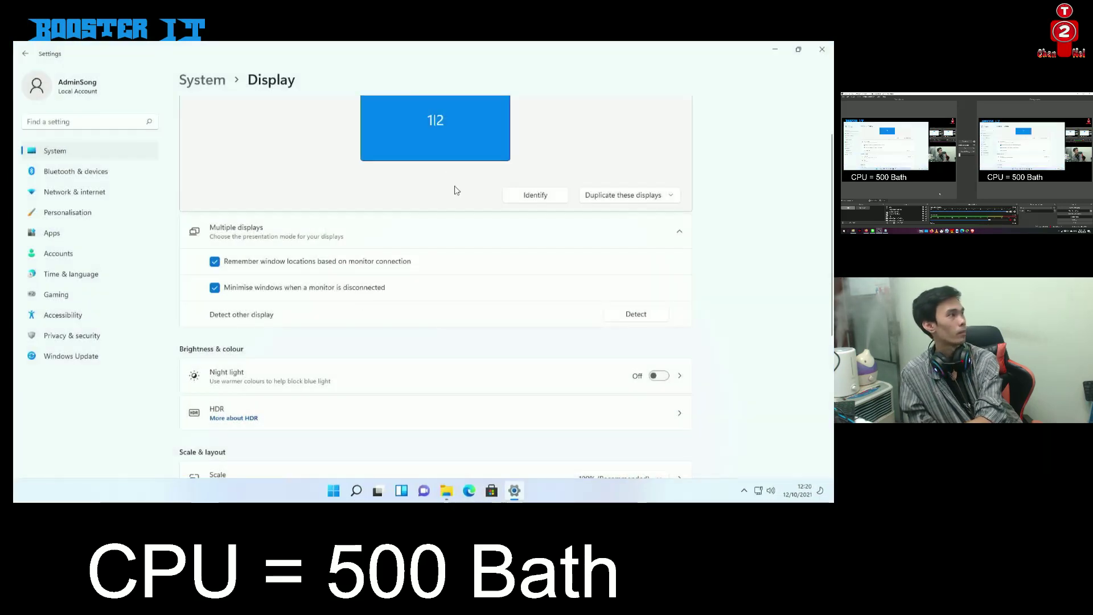
pyautogui.click(822, 49)
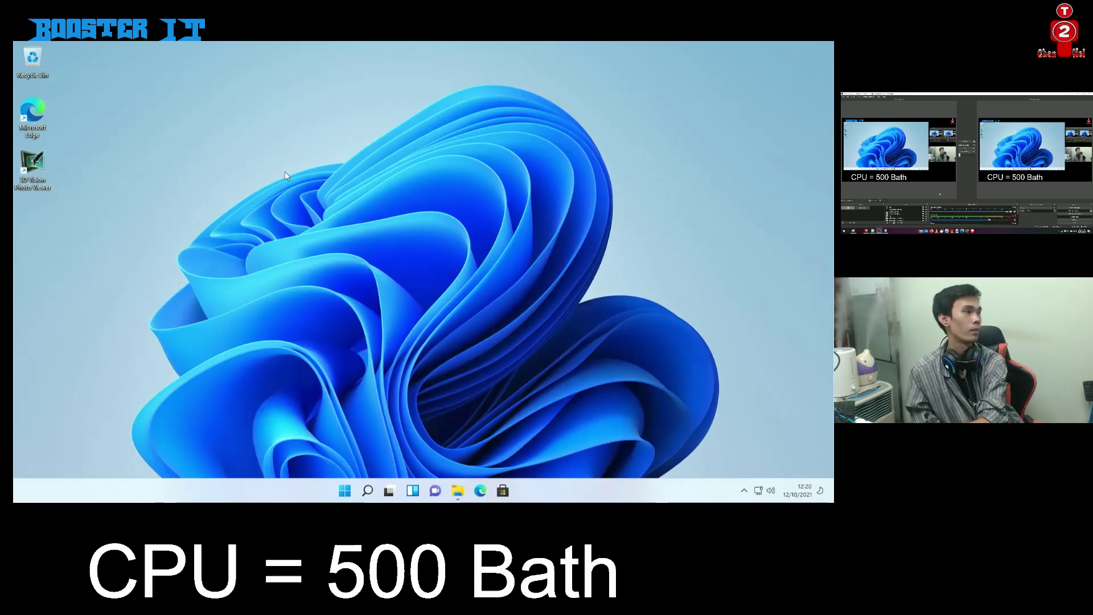
# Sort the desktop icons by name, then refresh the desktop several times
pyautogui.rightClick(226, 150)
pyautogui.moveTo(244, 177)
pyautogui.click(377, 178)
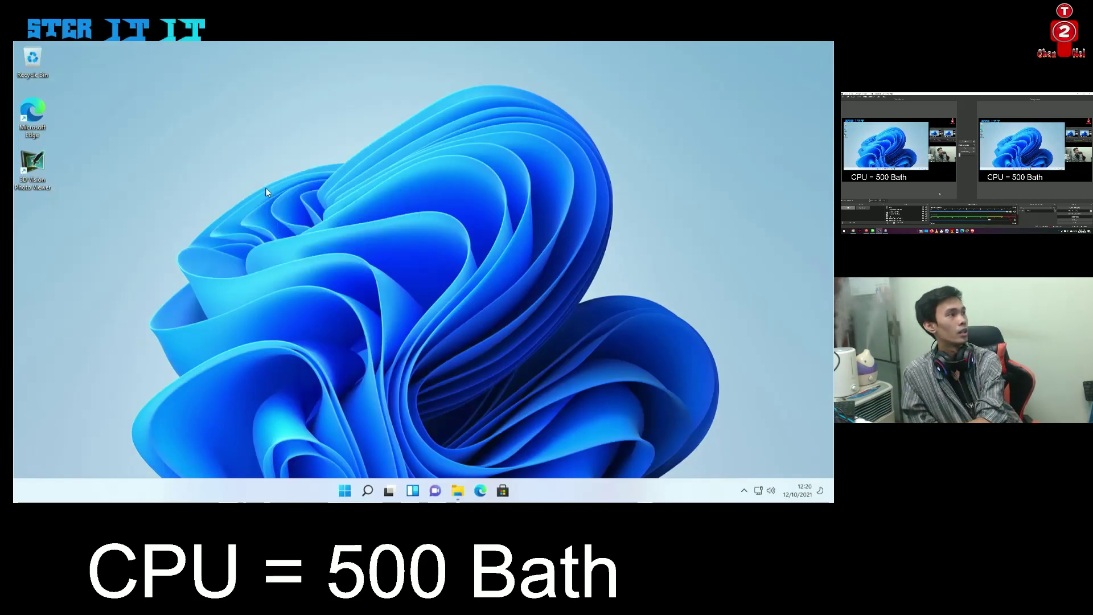
pyautogui.rightClick(222, 133)
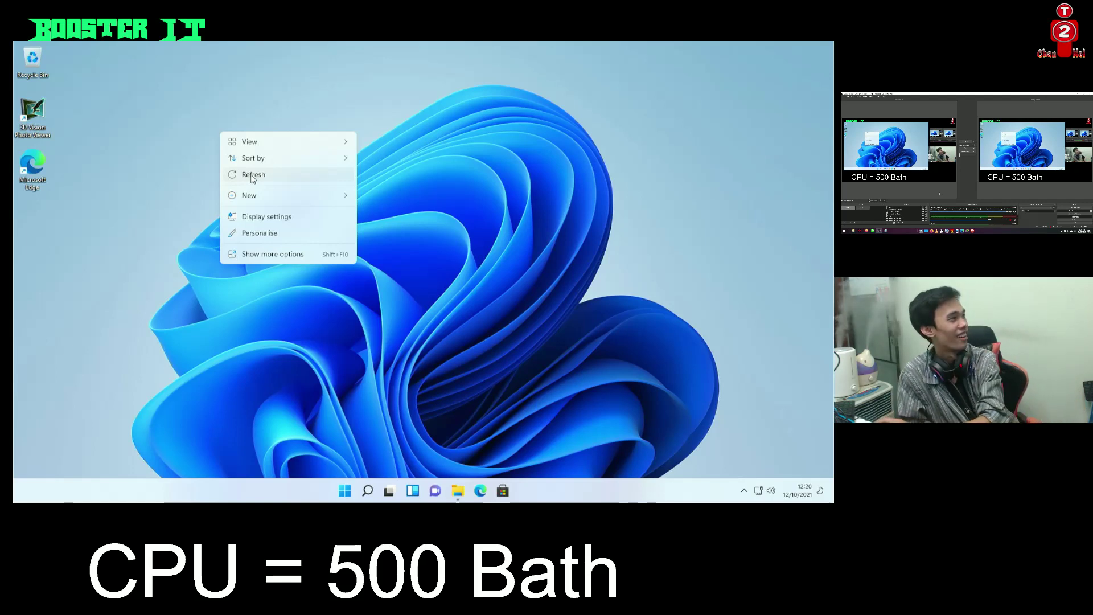
pyautogui.click(260, 178)
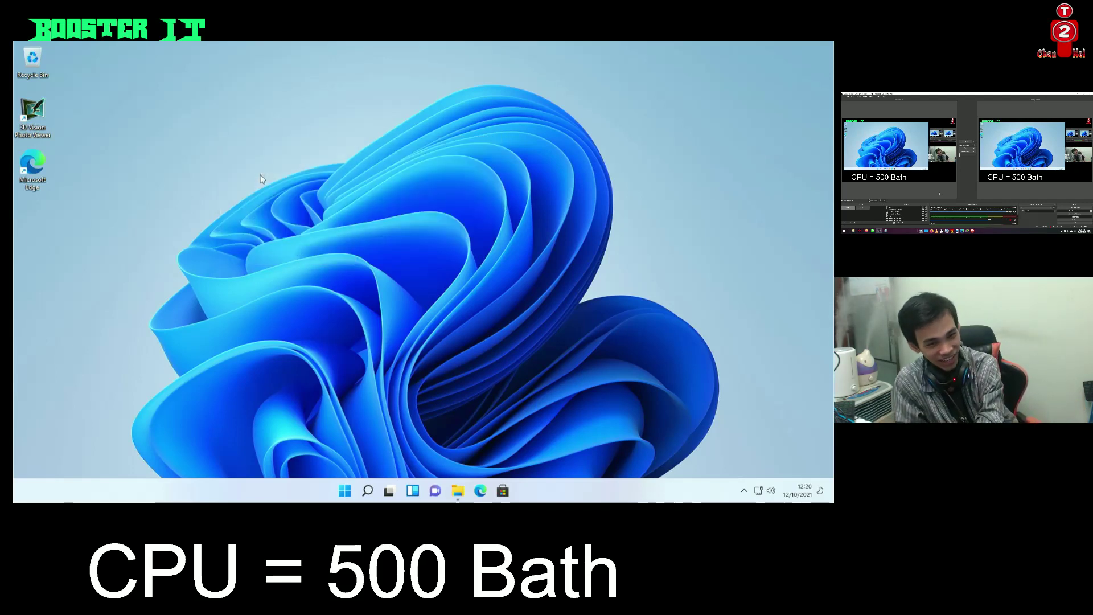
pyautogui.rightClick(261, 179)
pyautogui.click(298, 221)
pyautogui.rightClick(252, 48)
pyautogui.click(279, 89)
# Bring up the full classic desktop menu via Show more options, then dismiss it
pyautogui.rightClick(206, 160)
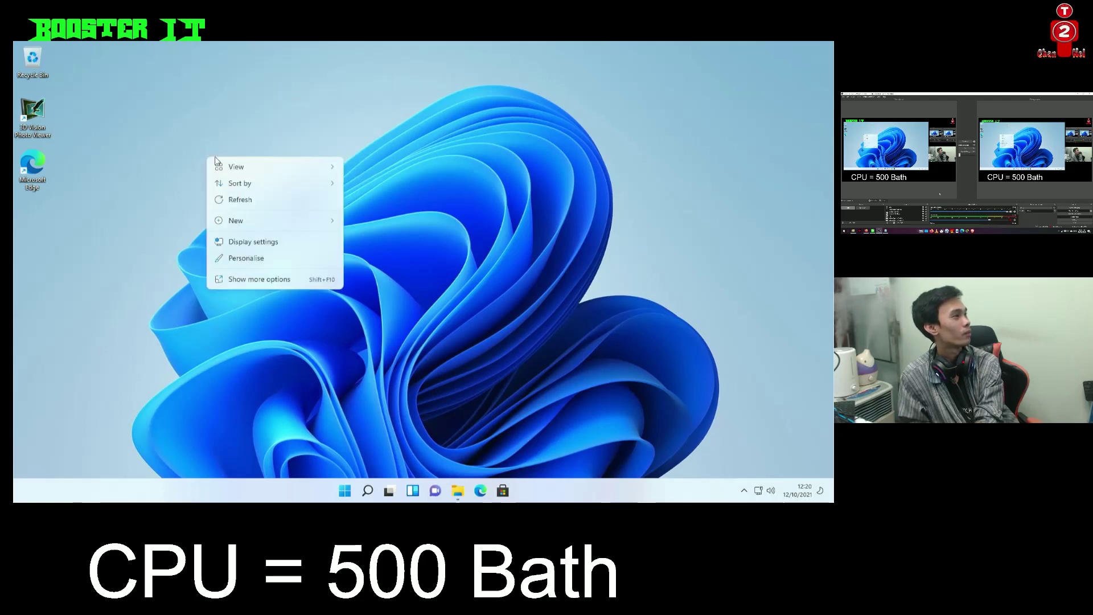
pyautogui.click(283, 273)
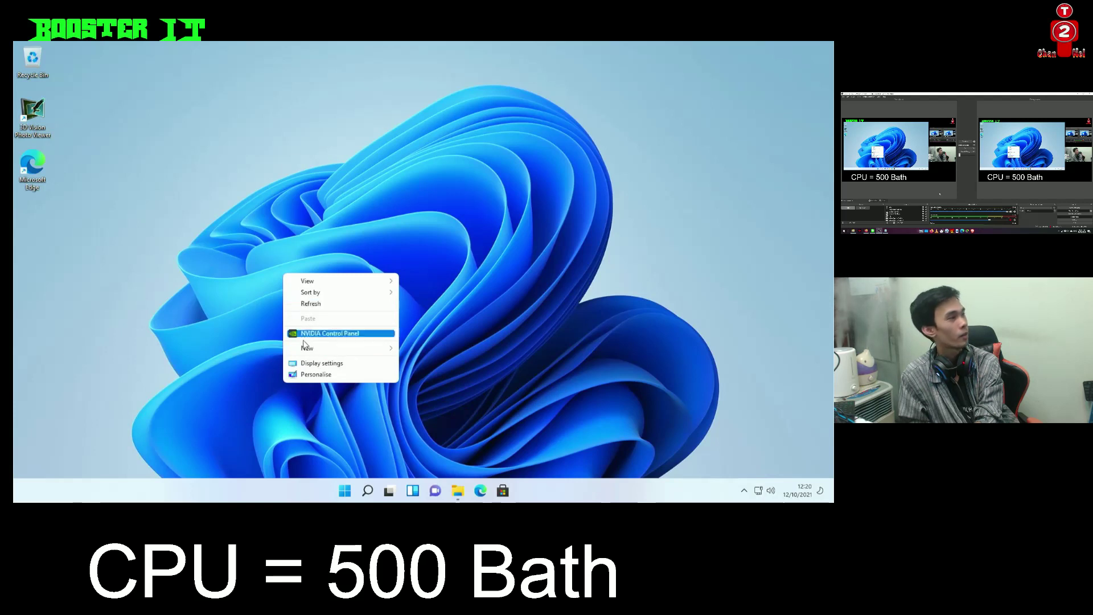
pyautogui.click(280, 170)
pyautogui.rightClick(280, 167)
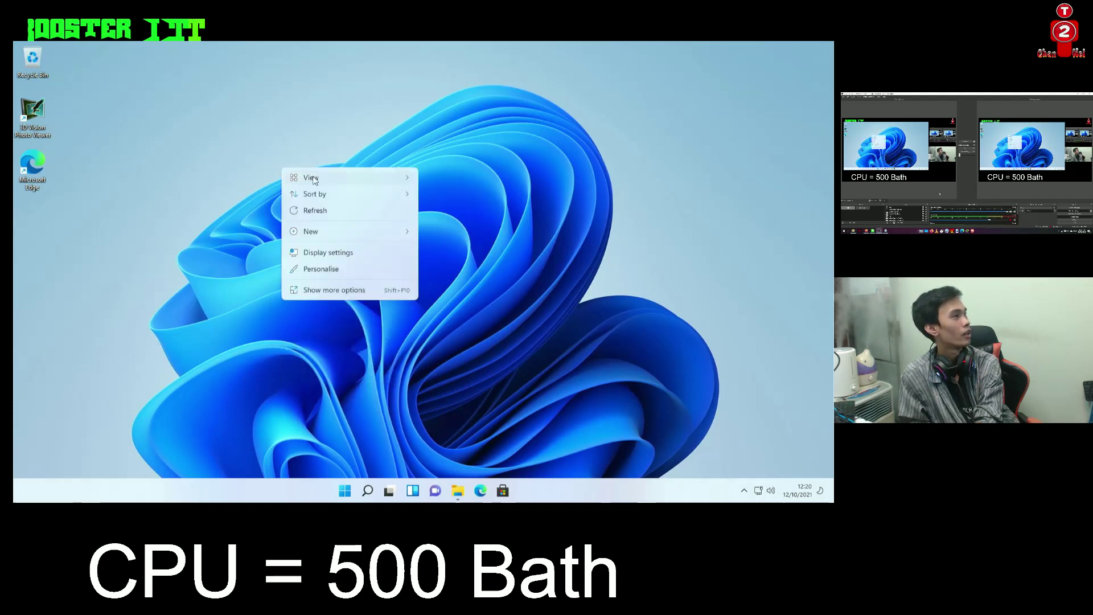
pyautogui.moveTo(313, 180)
pyautogui.rightClick(205, 153)
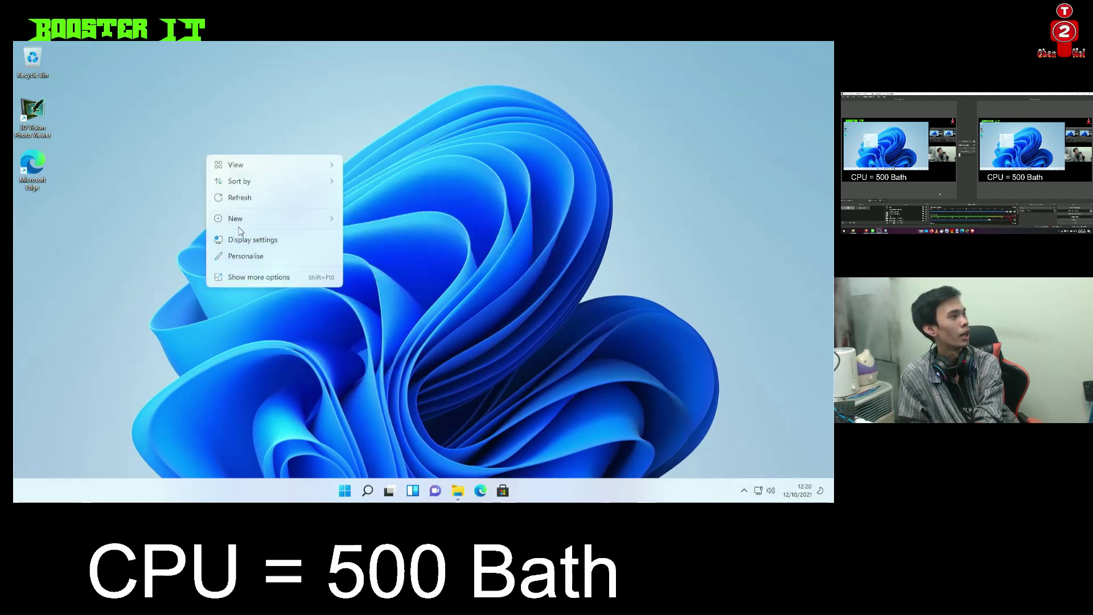
pyautogui.rightClick(306, 273)
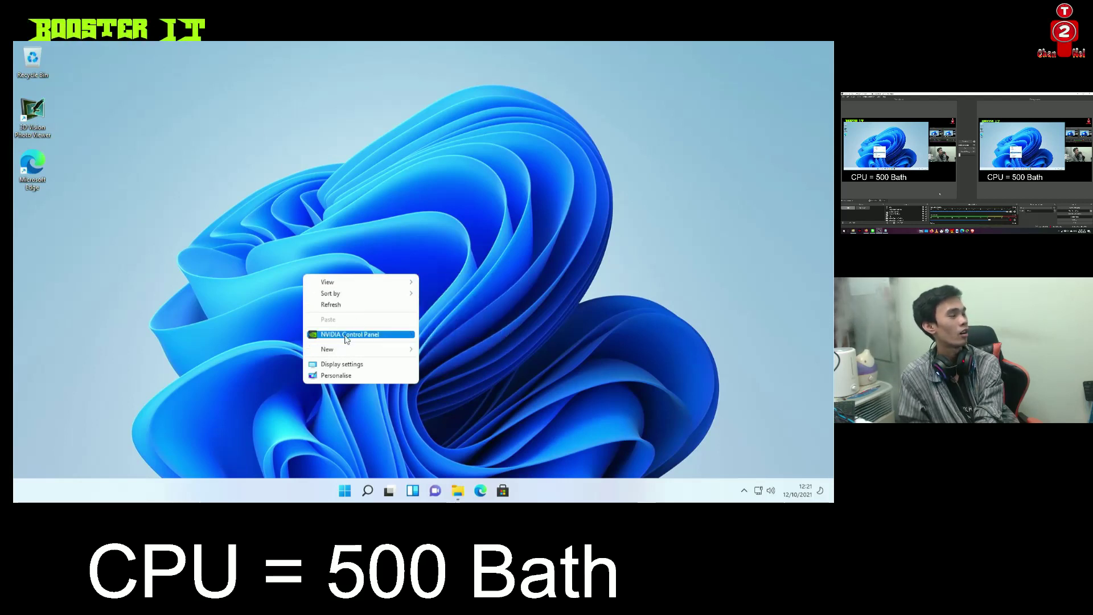
pyautogui.click(279, 127)
# Keep the desktop icons at medium size
pyautogui.rightClick(279, 127)
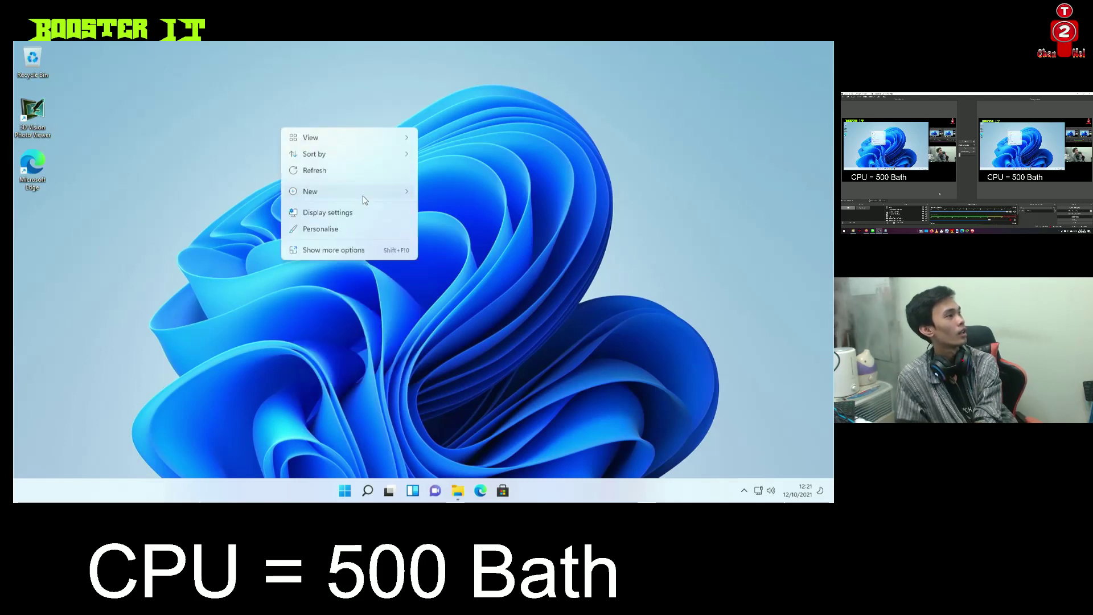
pyautogui.moveTo(365, 199)
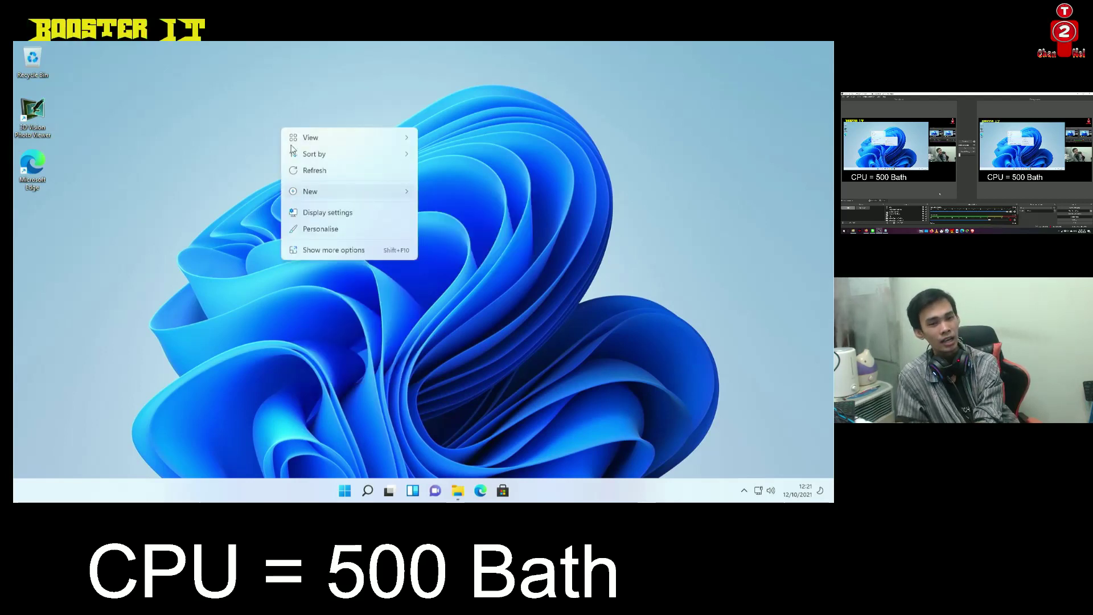
pyautogui.moveTo(334, 147)
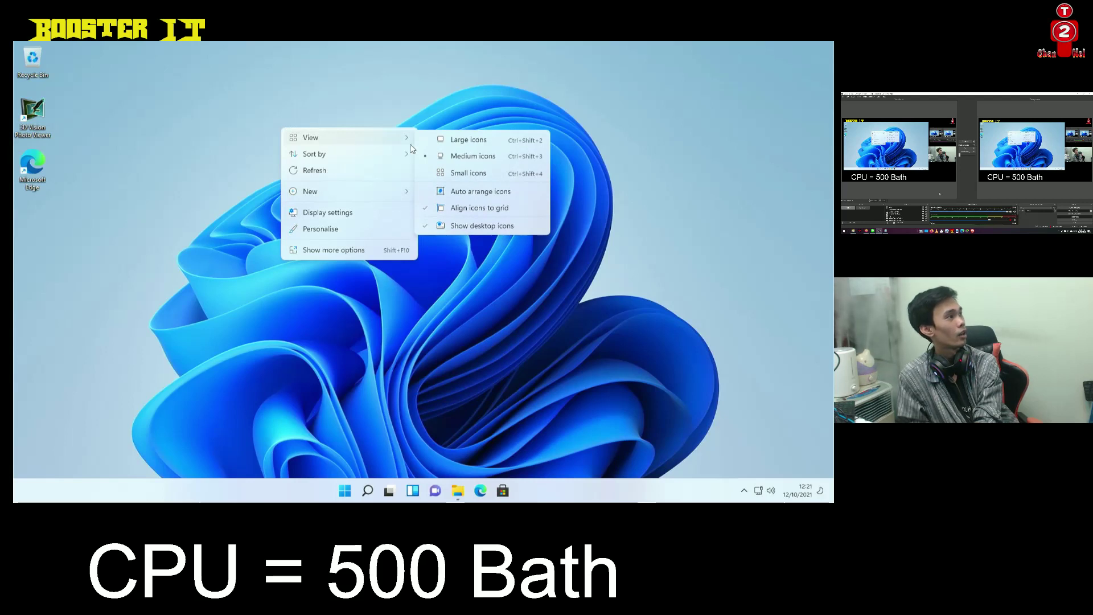
pyautogui.click(460, 156)
# Sort the desktop icons by size, then re-sort so Recycle Bin comes first
pyautogui.rightClick(234, 126)
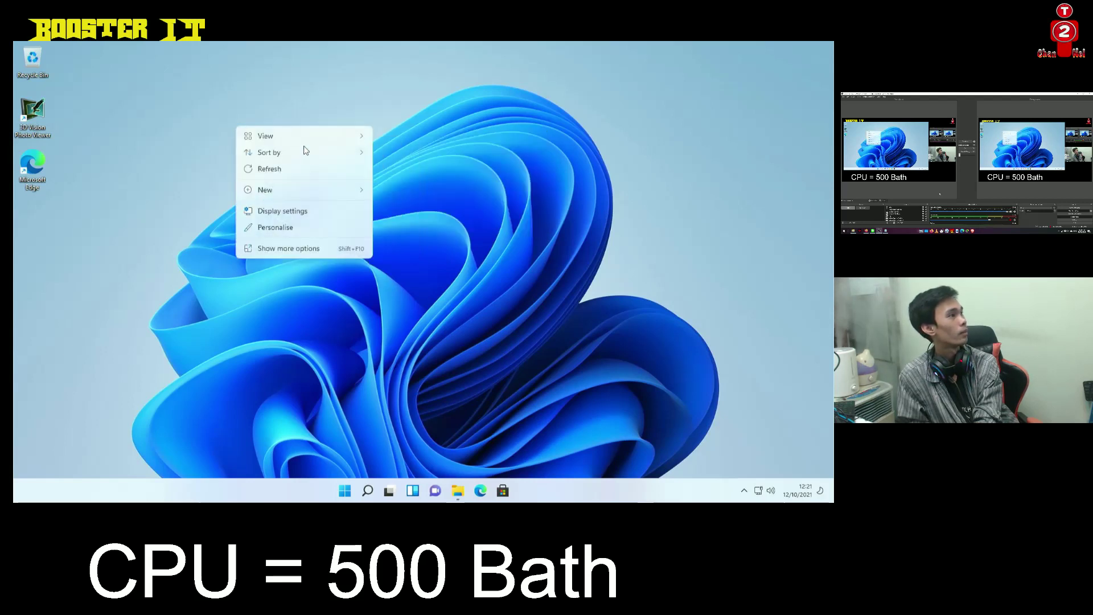
pyautogui.moveTo(334, 158)
pyautogui.click(385, 154)
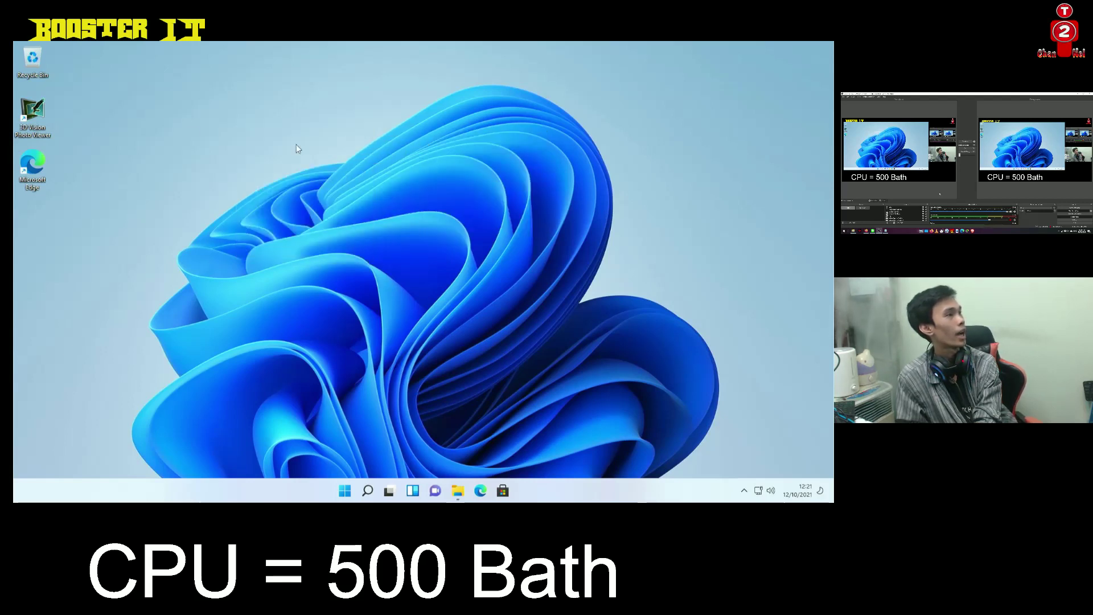
pyautogui.rightClick(329, 154)
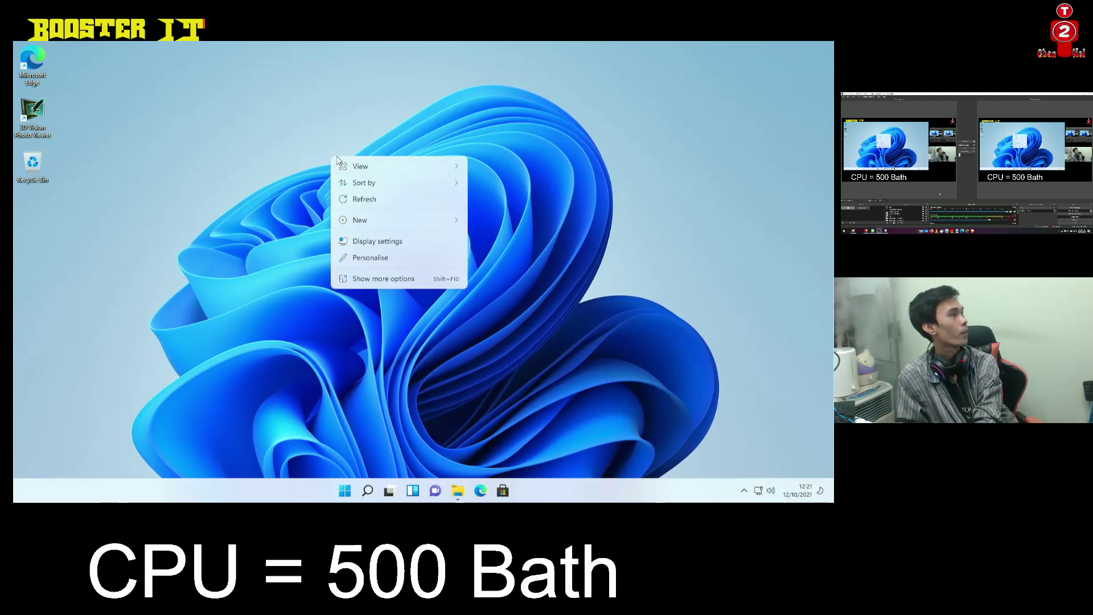
pyautogui.moveTo(452, 188)
pyautogui.click(489, 183)
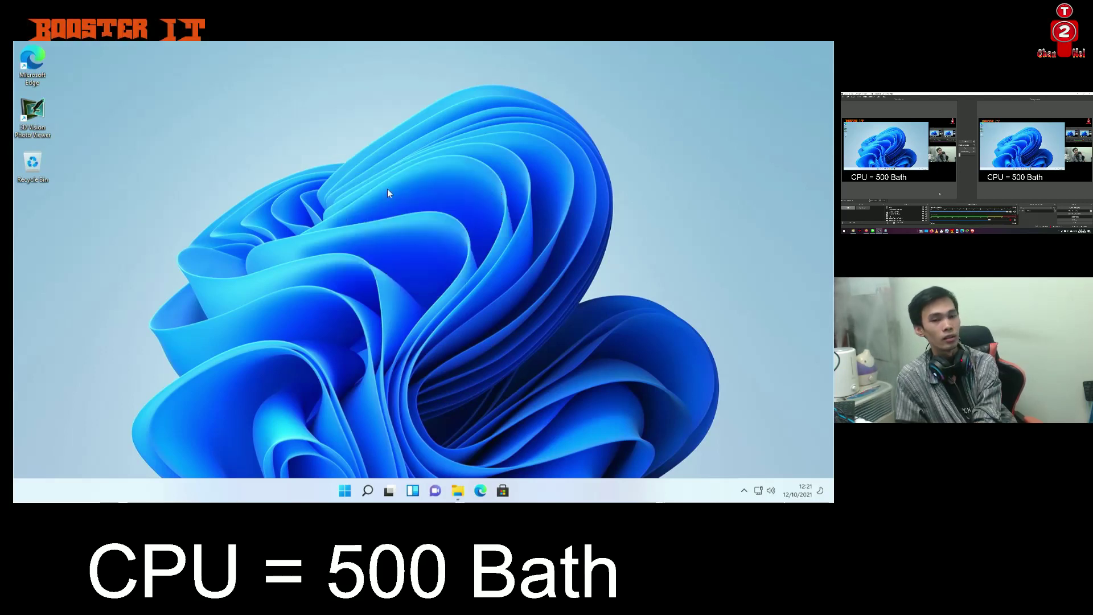
# Dismiss the desktop menu and launch Task Manager from the Start button's quick-link list
pyautogui.rightClick(194, 181)
pyautogui.click(234, 226)
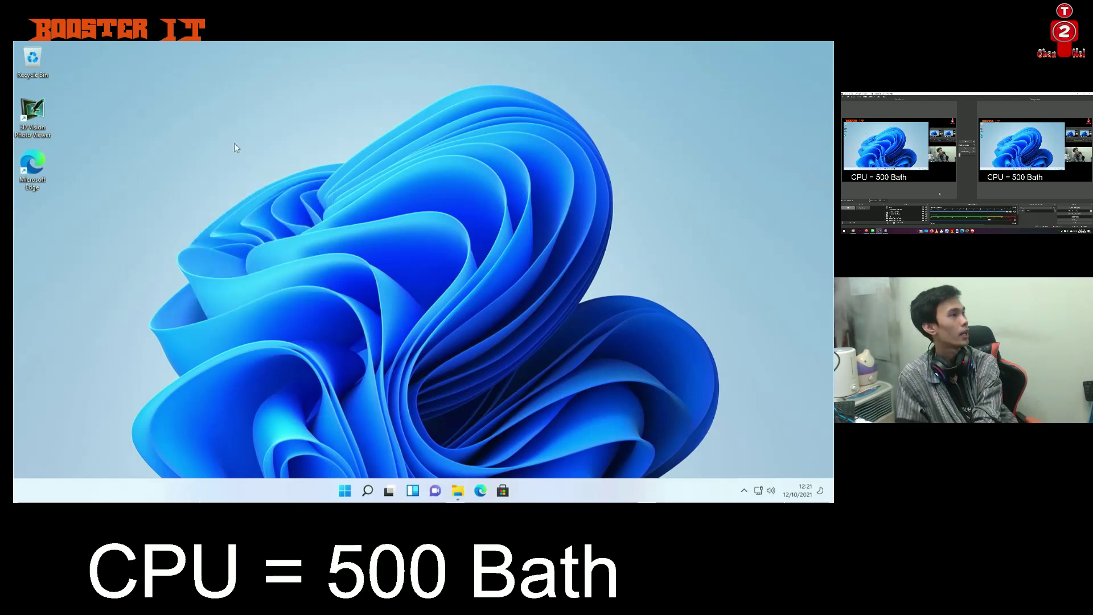
pyautogui.rightClick(237, 146)
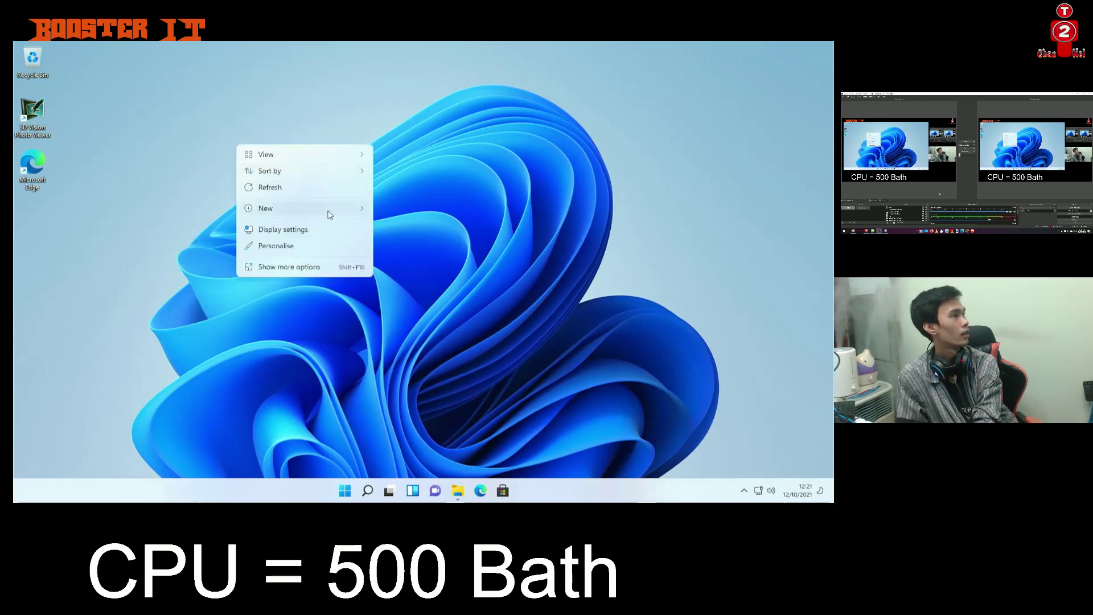
pyautogui.moveTo(320, 209)
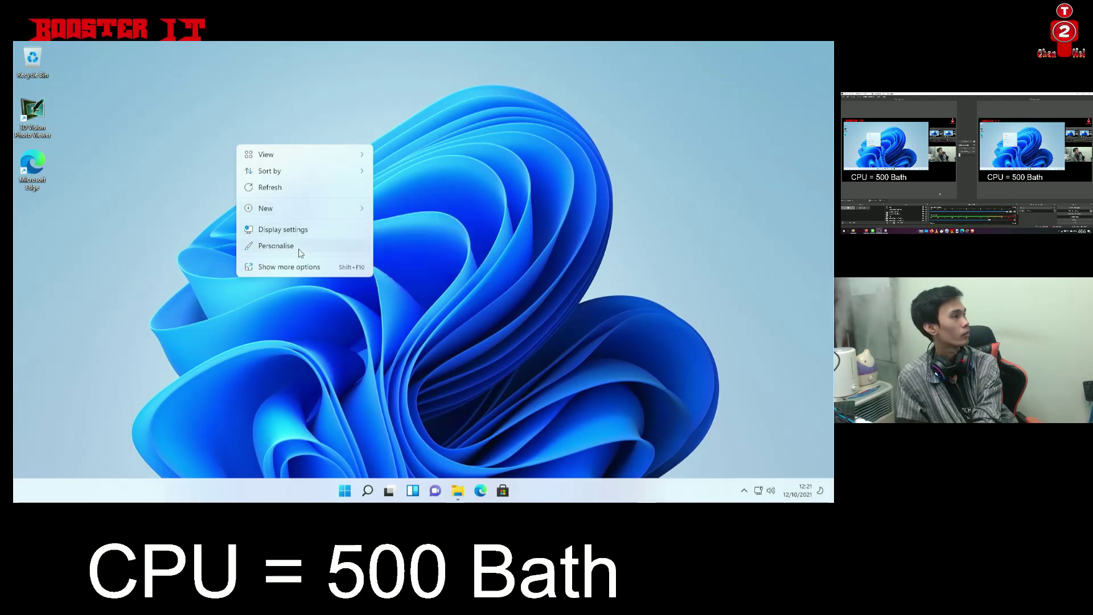
pyautogui.click(200, 385)
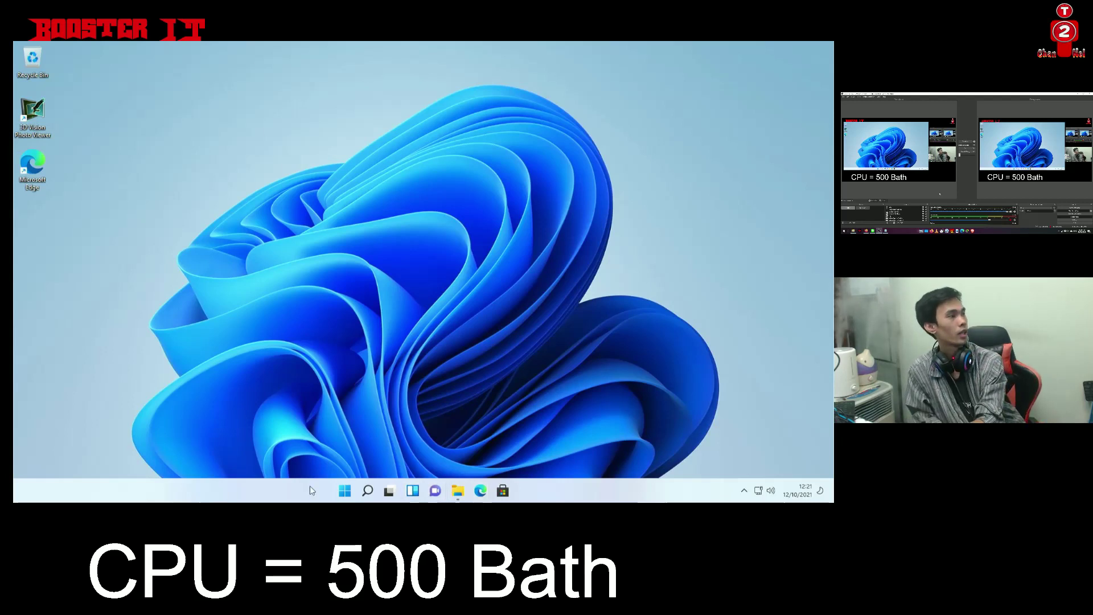
pyautogui.rightClick(345, 493)
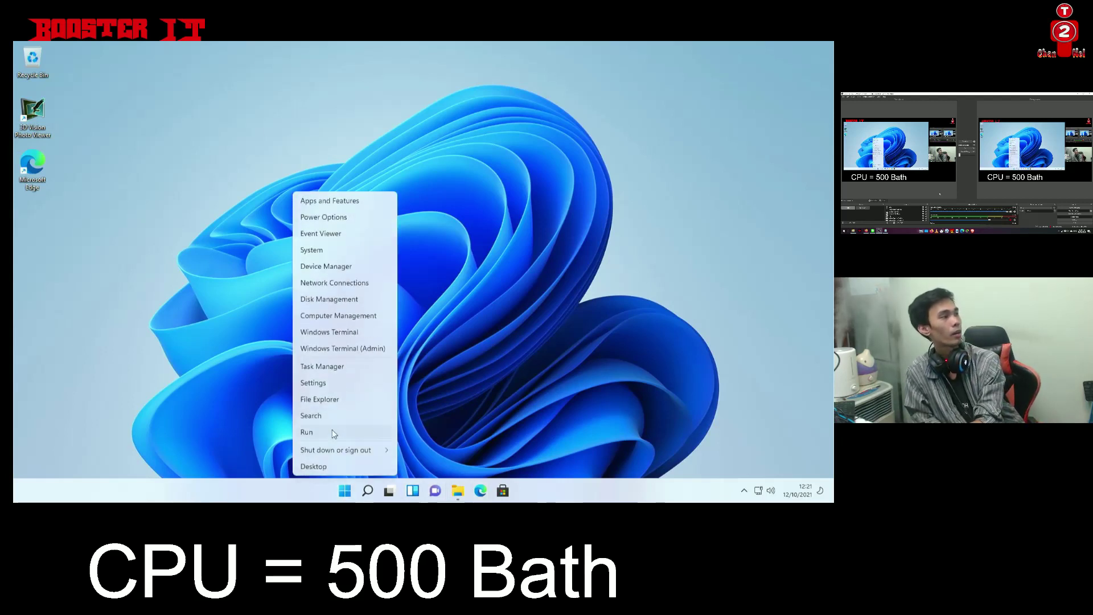
pyautogui.click(325, 367)
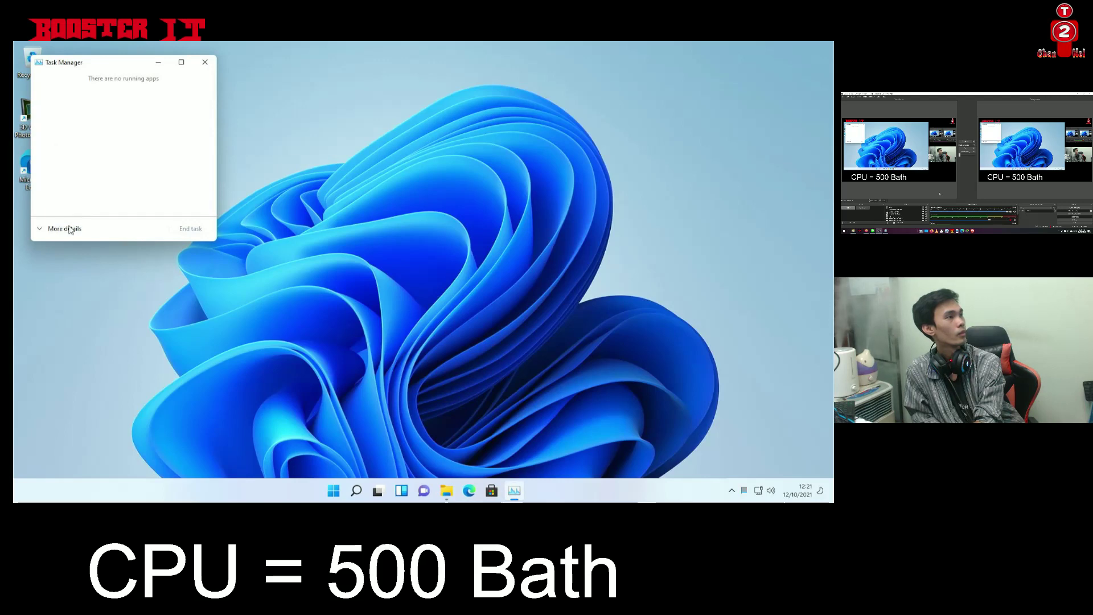
# Expand Task Manager to full details and split the Performance CPU graph into logical processors
pyautogui.click(40, 230)
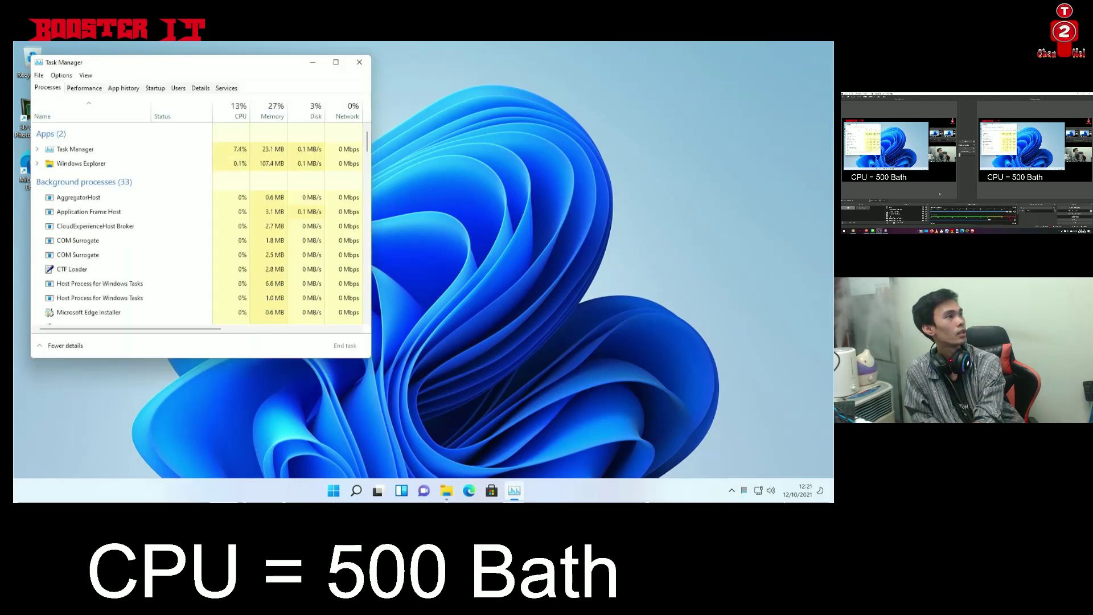
pyautogui.moveTo(209, 71); pyautogui.dragTo(348, 78)
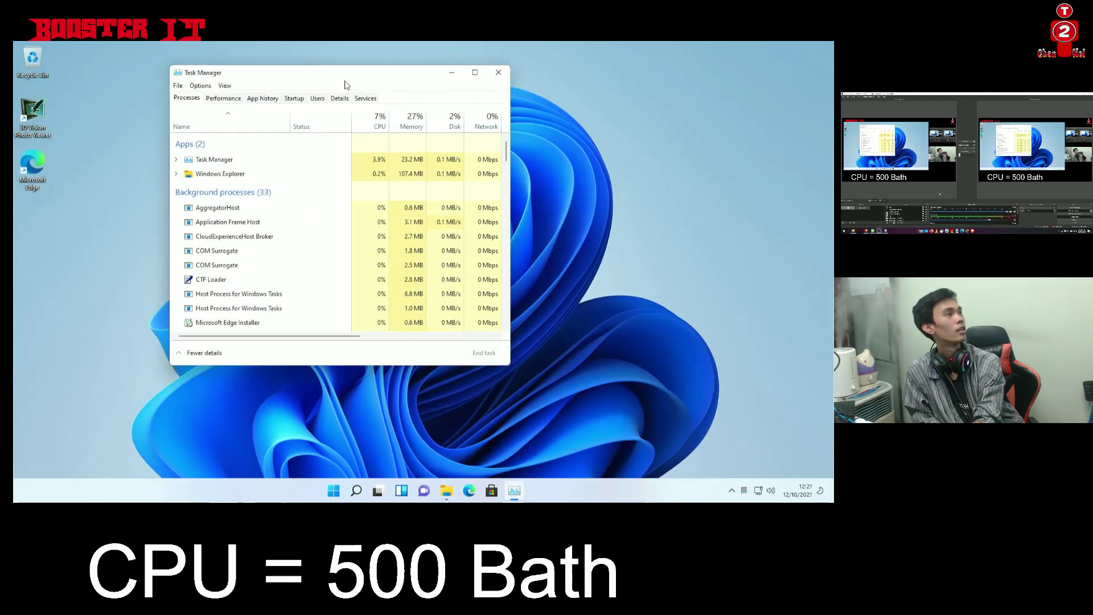
pyautogui.click(227, 99)
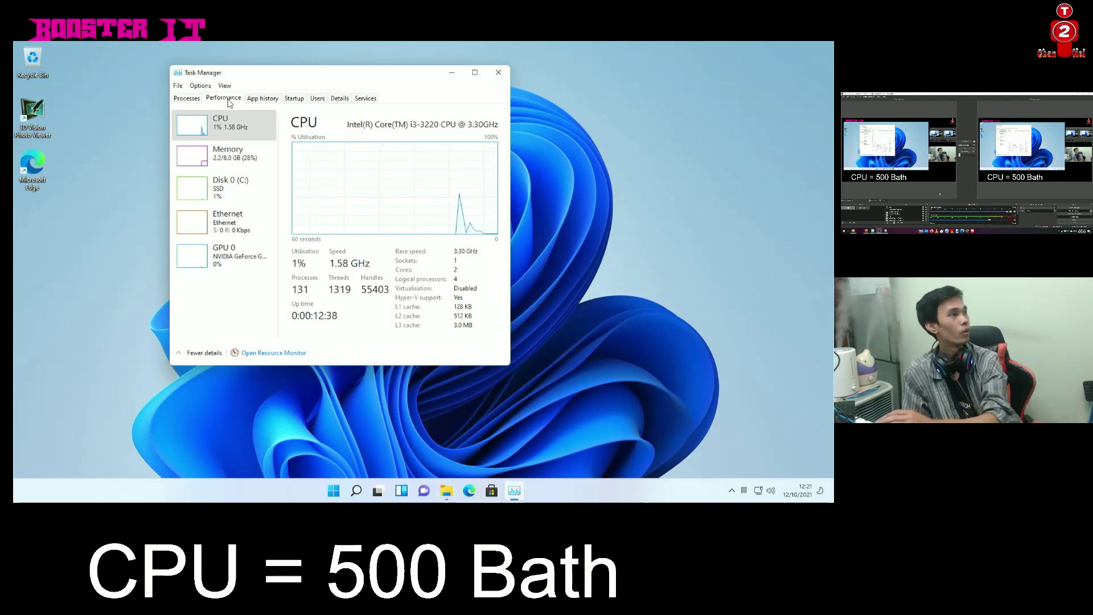
pyautogui.rightClick(357, 161)
pyautogui.moveTo(398, 166)
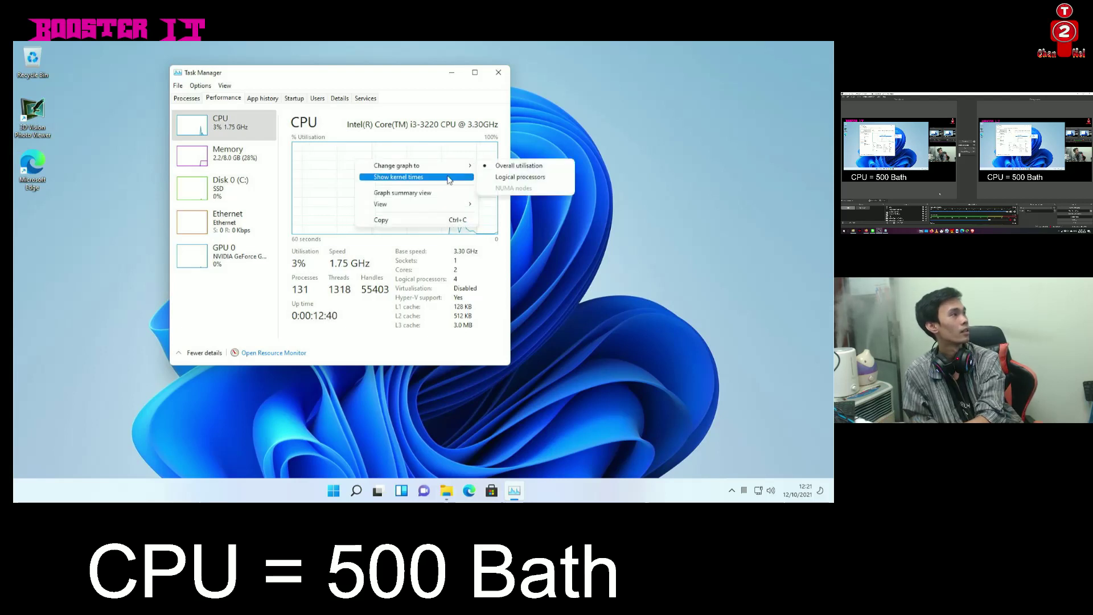
pyautogui.click(519, 177)
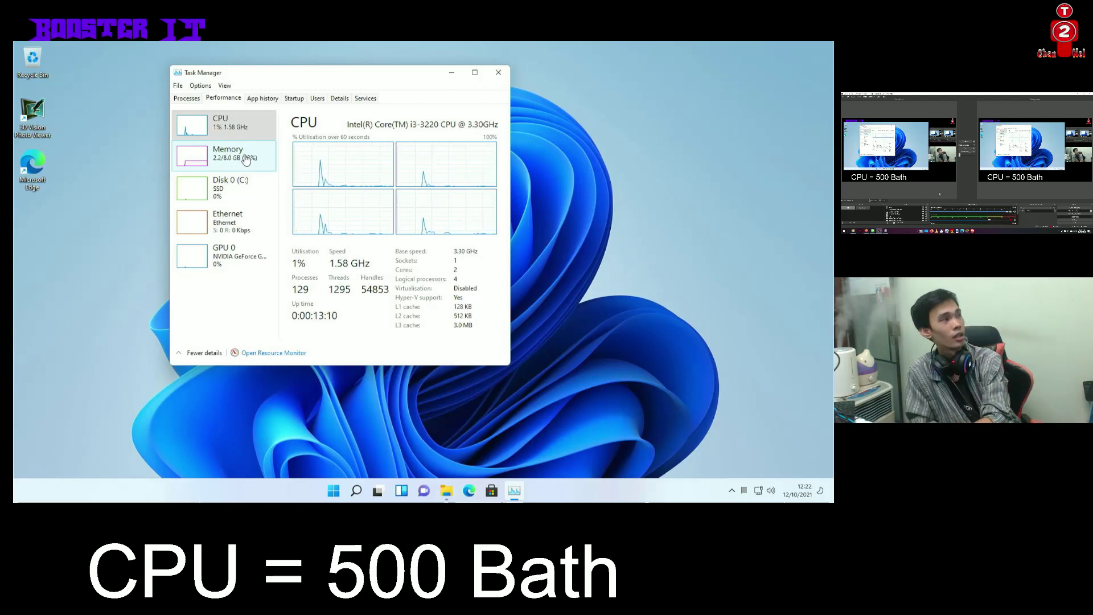
# Review Disk, Ethernet and GPU 0 (NVIDIA GeForce GT 630) performance pages
pyautogui.click(228, 187)
pyautogui.click(228, 222)
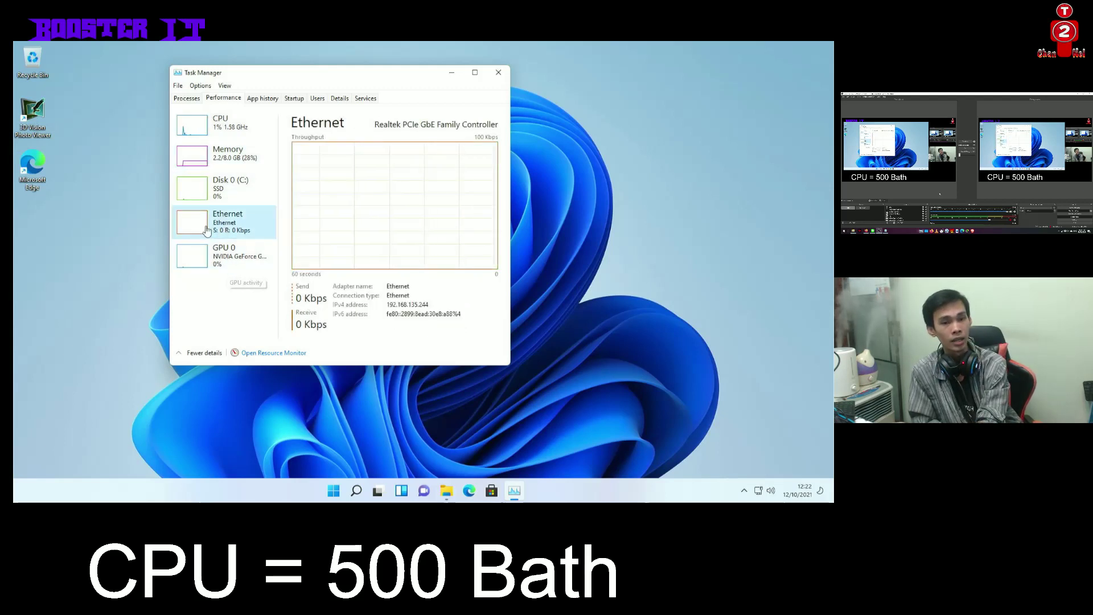
pyautogui.click(257, 262)
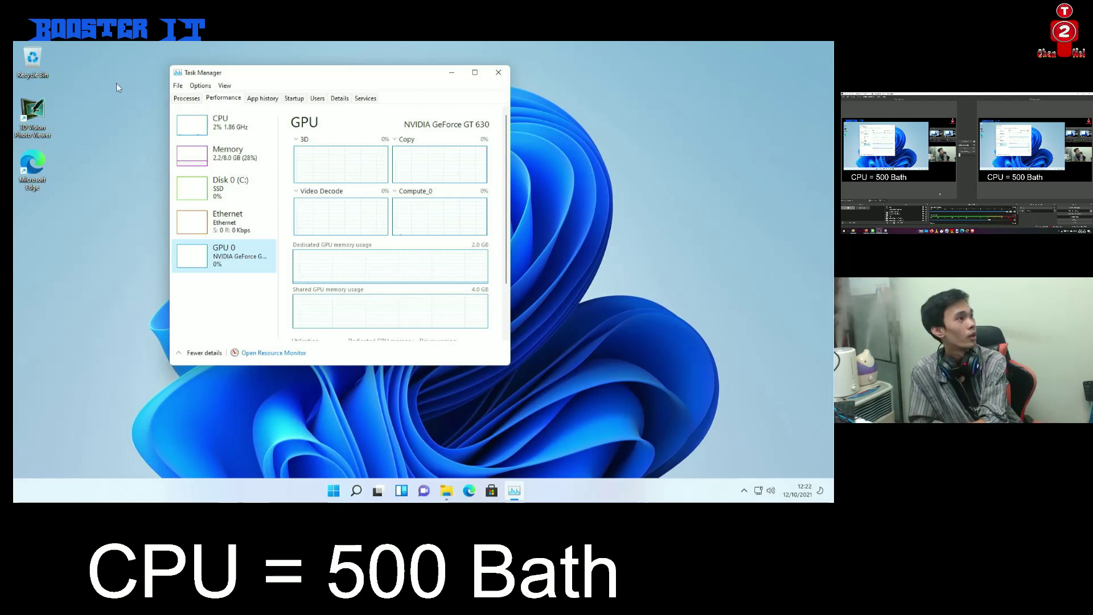
# Select and deselect a desktop shortcut, refresh the desktop, then close Task Manager from Processes
pyautogui.click(47, 115)
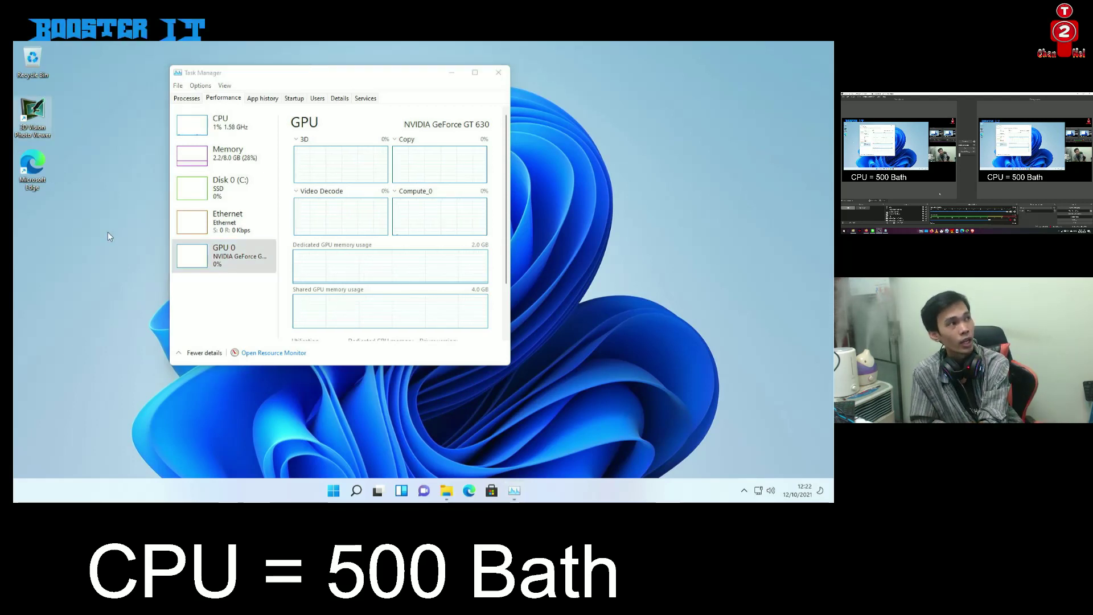
pyautogui.click(120, 154)
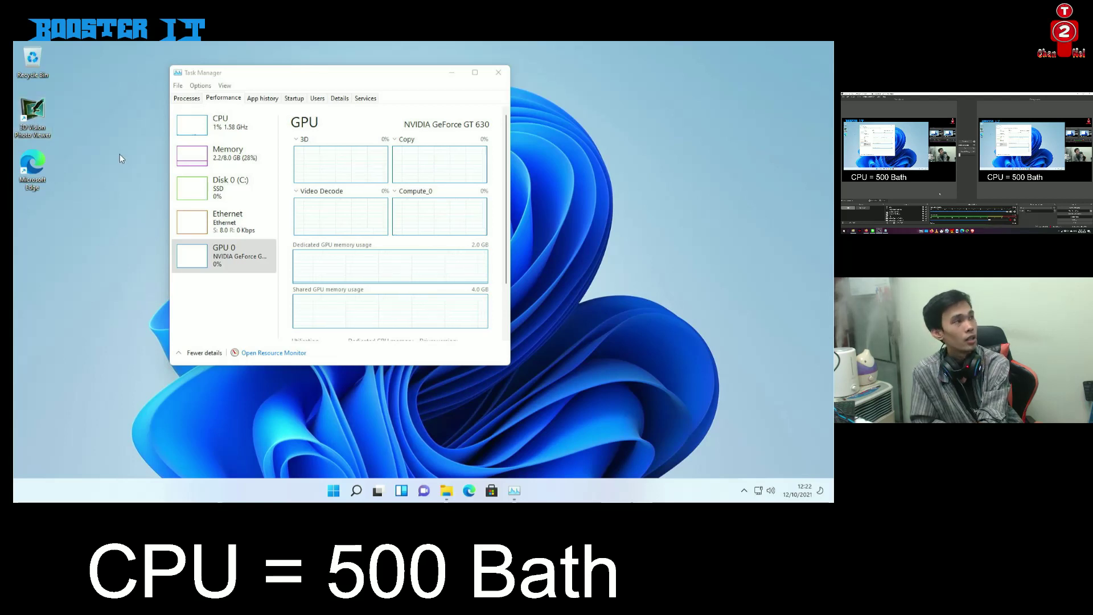
pyautogui.rightClick(120, 153)
pyautogui.click(156, 197)
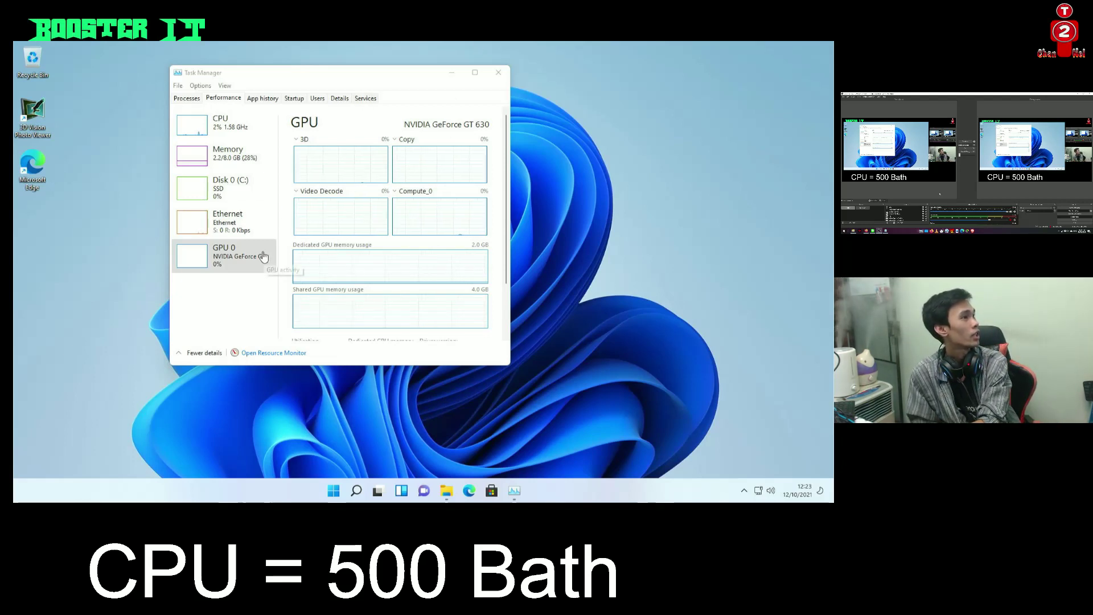
pyautogui.click(198, 99)
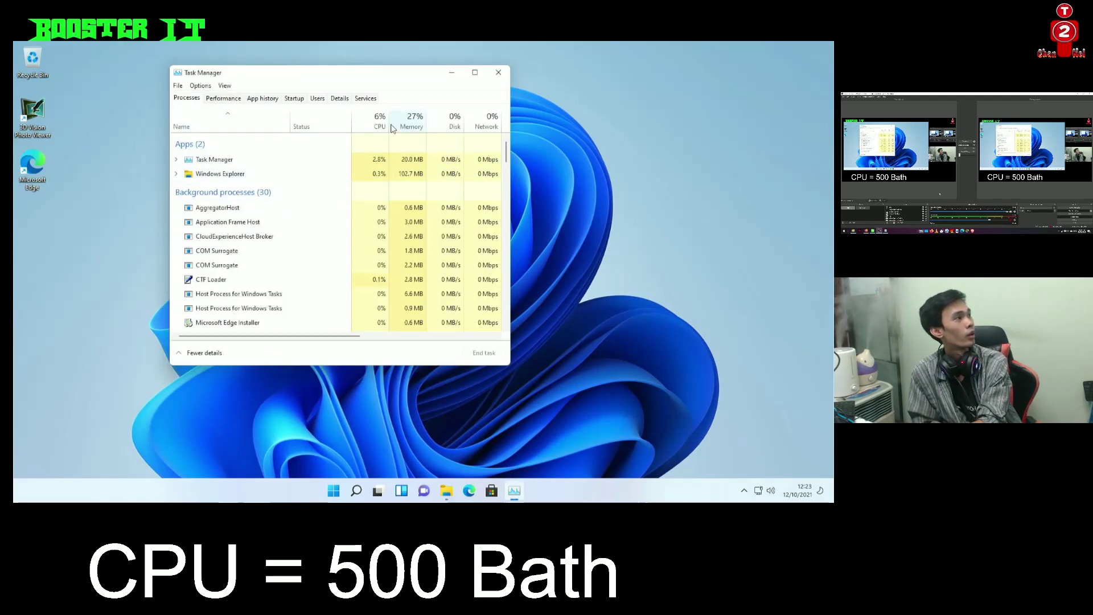
pyautogui.click(499, 73)
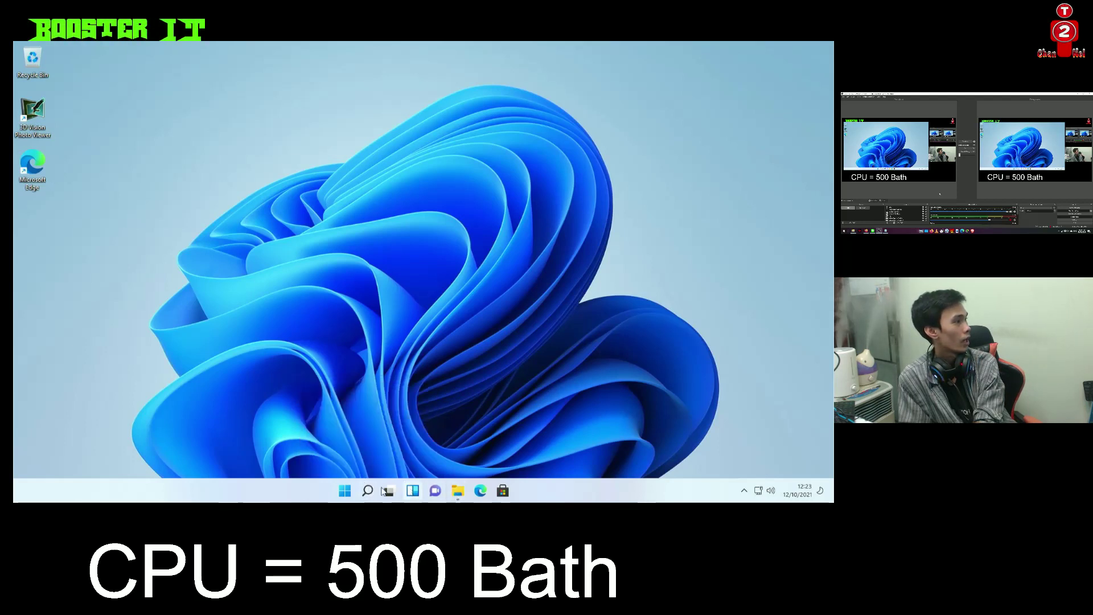
pyautogui.click(368, 493)
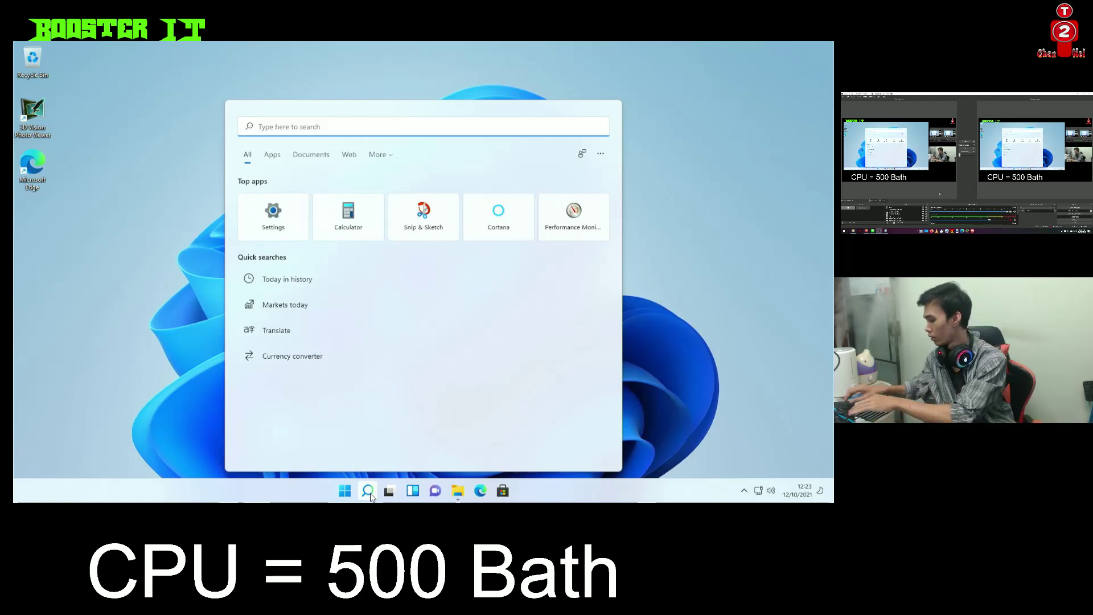
pyautogui.write('con')
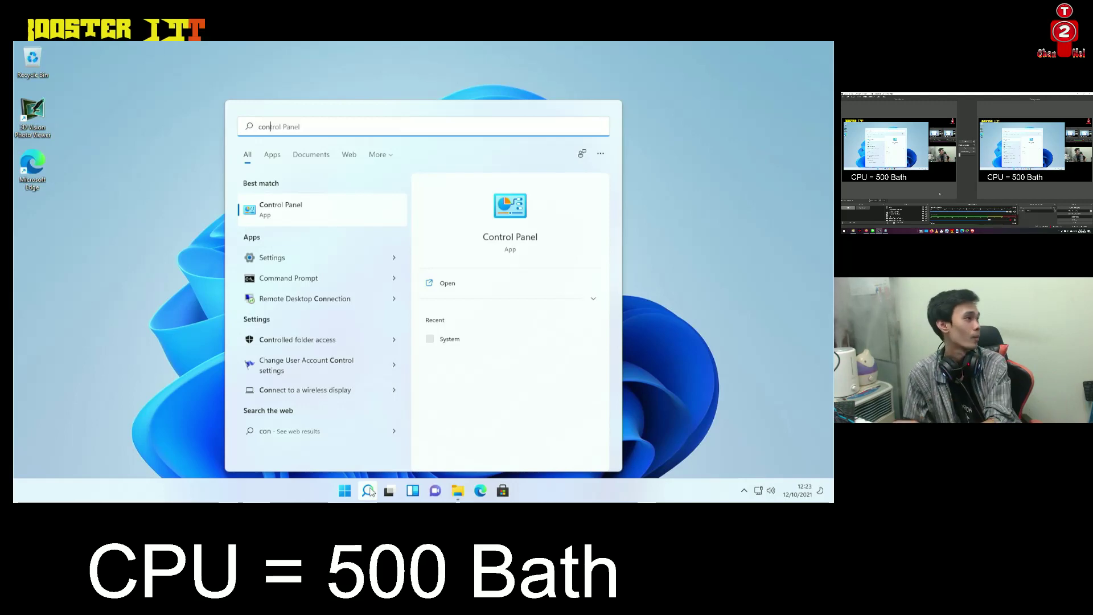
pyautogui.click(351, 224)
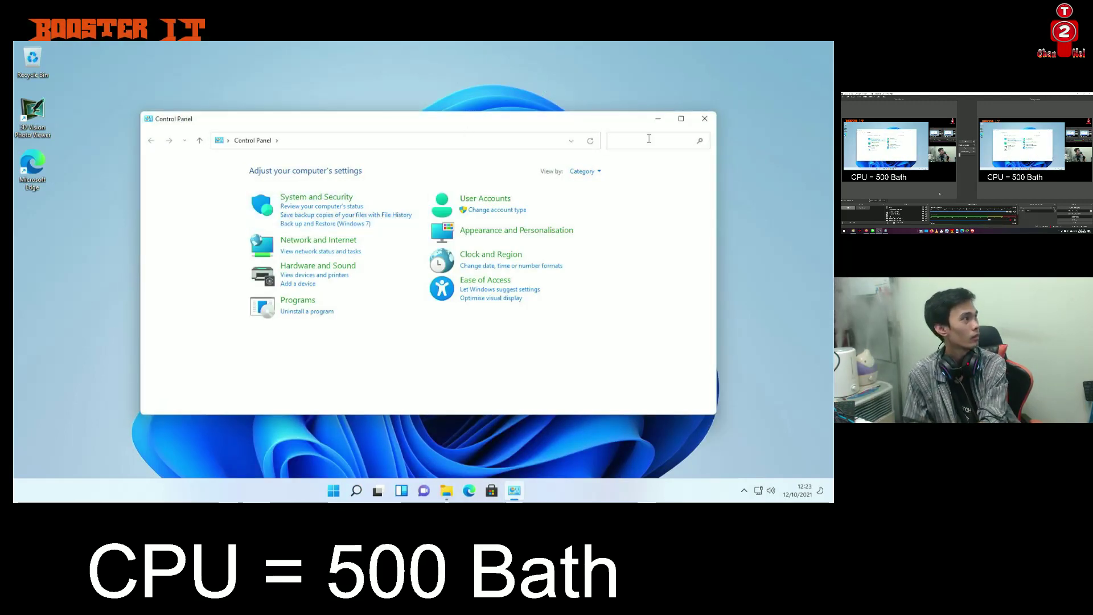
pyautogui.click(702, 121)
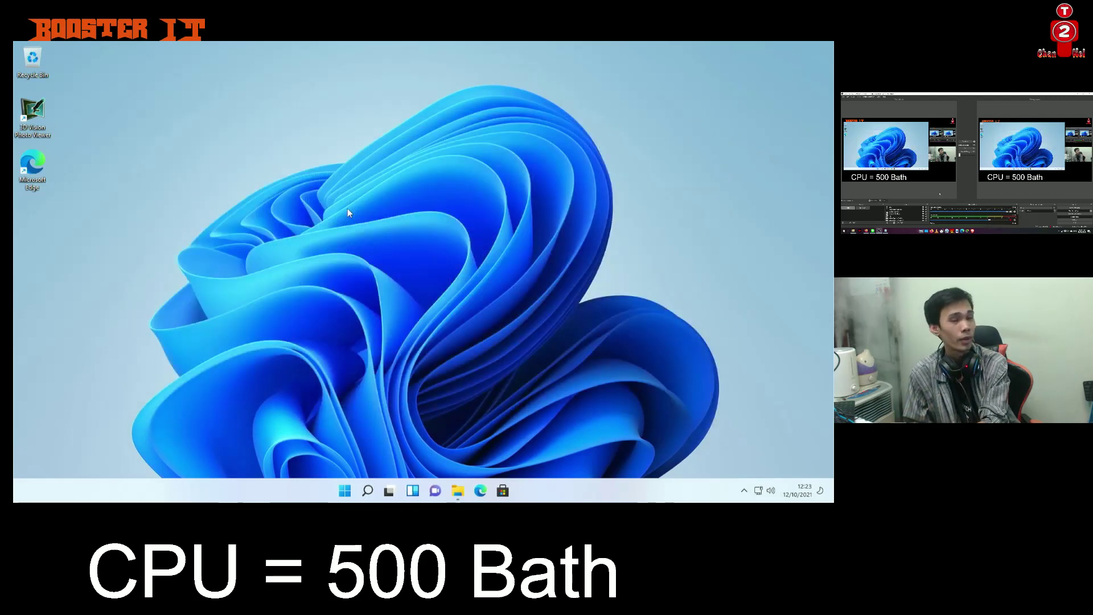
# Dismiss the desktop menu and toggle the Start menu open and closed several times
pyautogui.rightClick(241, 200)
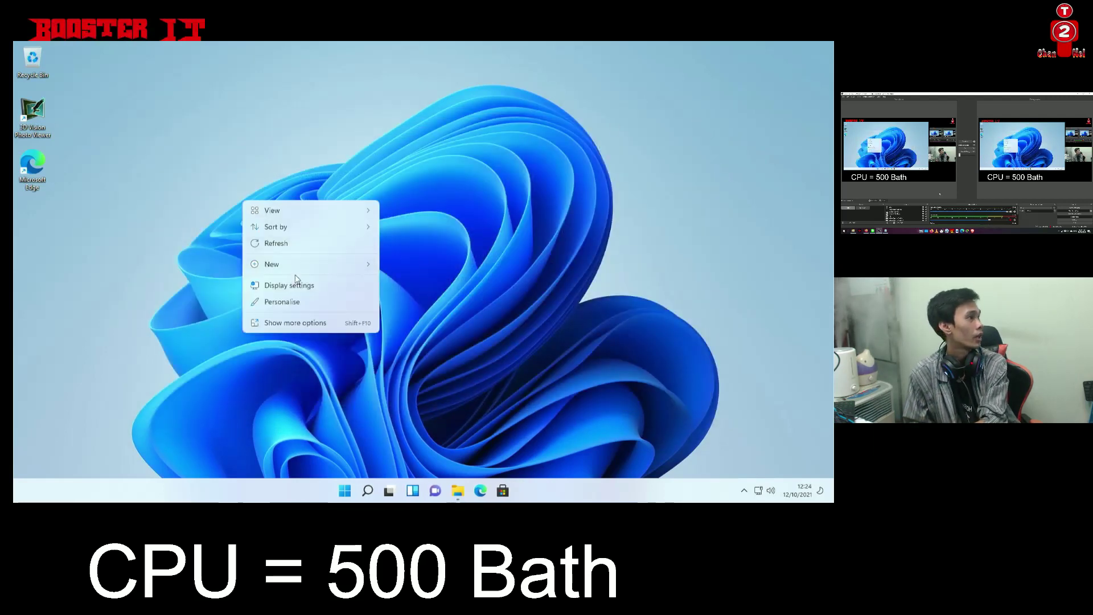
pyautogui.click(330, 379)
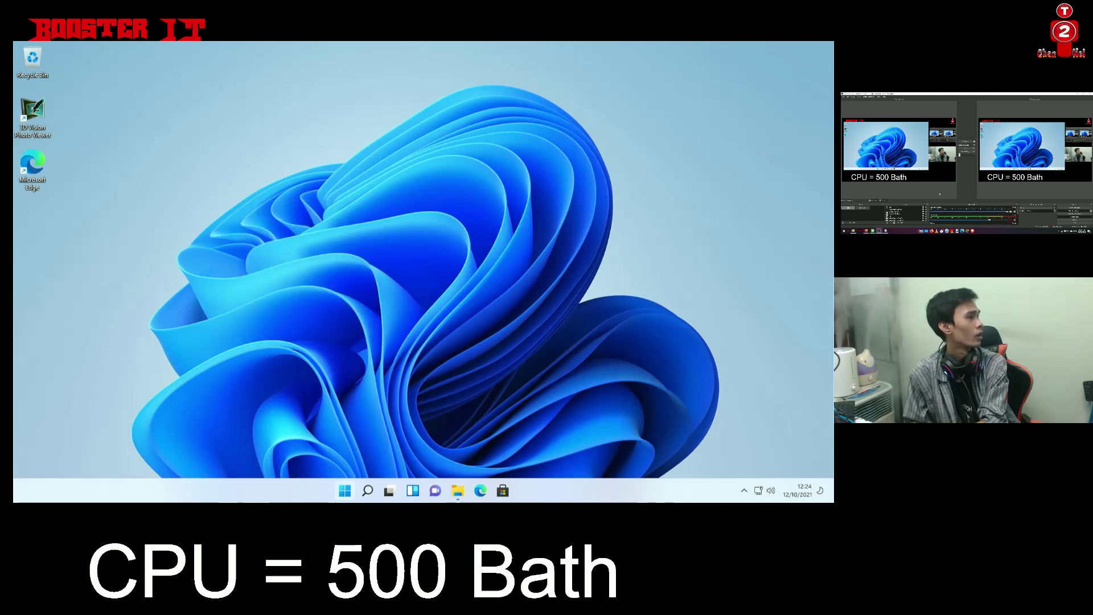
pyautogui.click(345, 490)
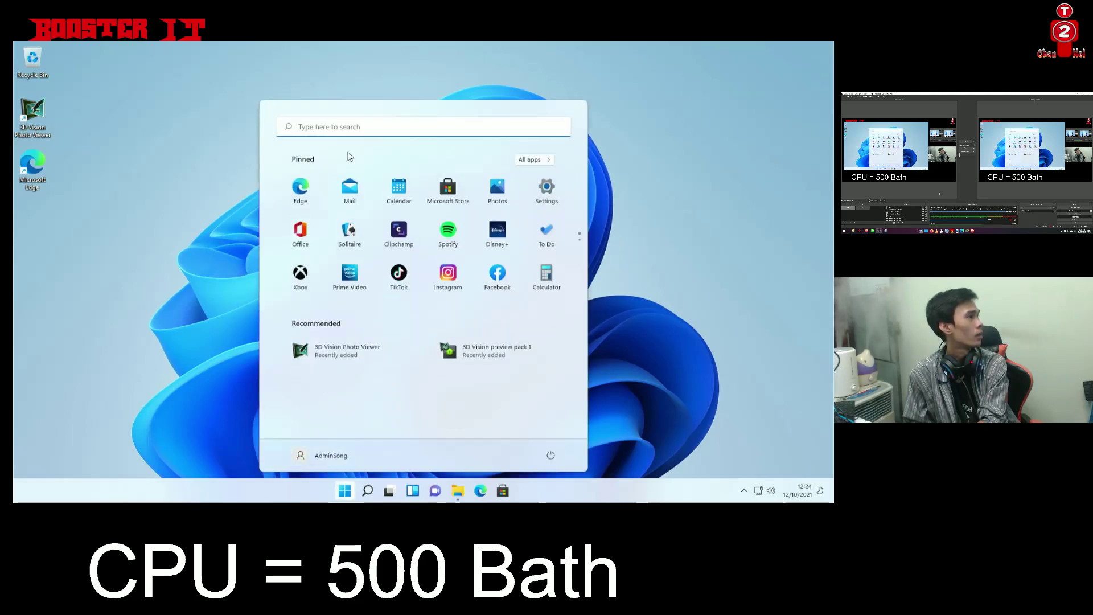
pyautogui.click(346, 491)
pyautogui.click(349, 492)
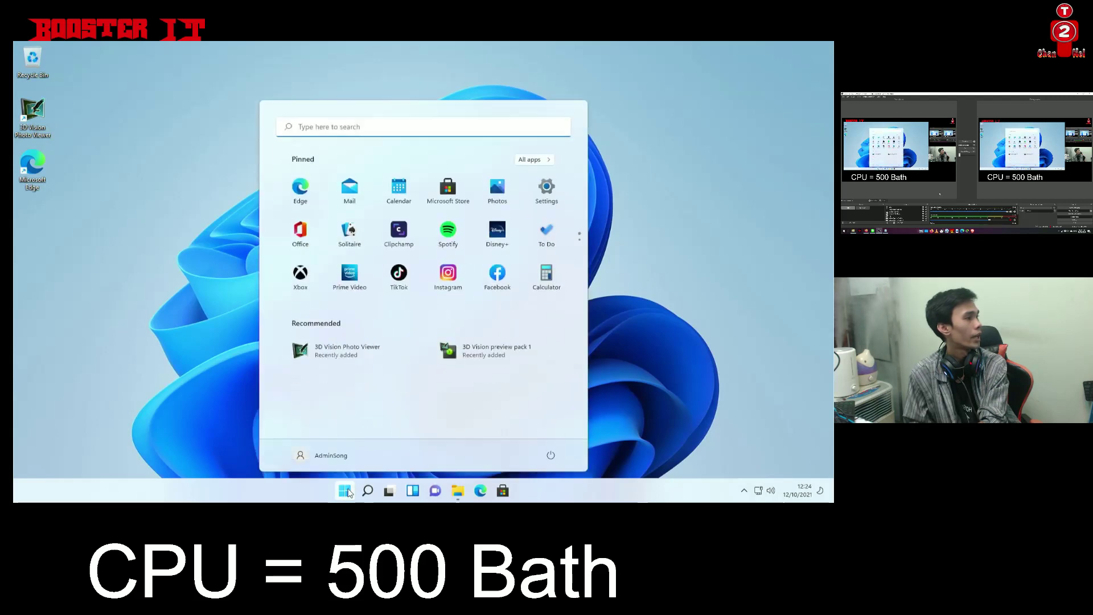
pyautogui.click(348, 492)
pyautogui.click(348, 492)
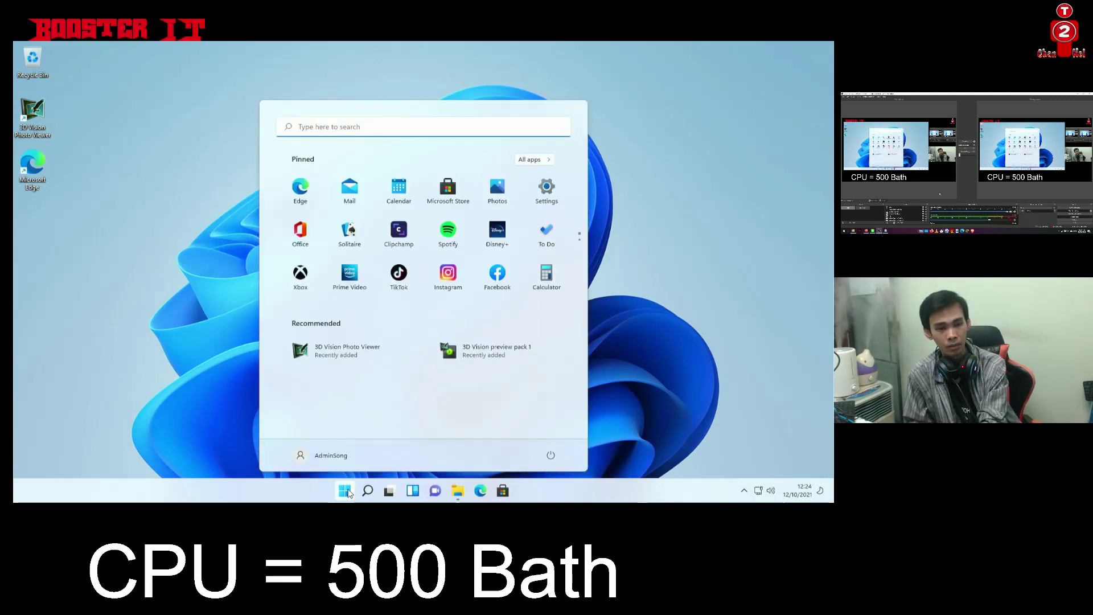
pyautogui.click(348, 492)
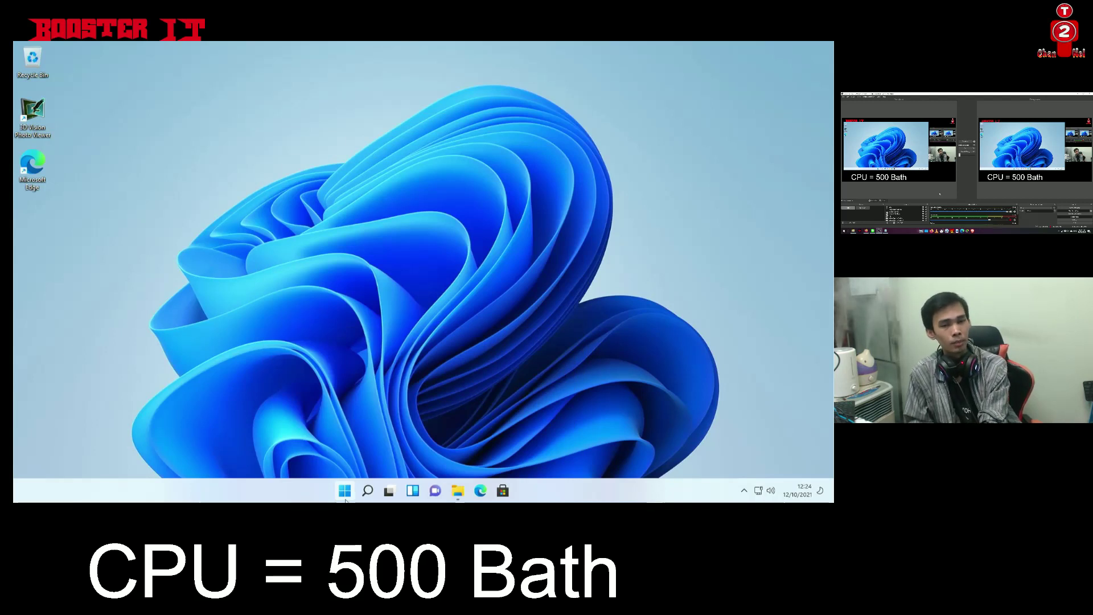
# Launch the pinned TikTok app from the Start menu
pyautogui.click(345, 495)
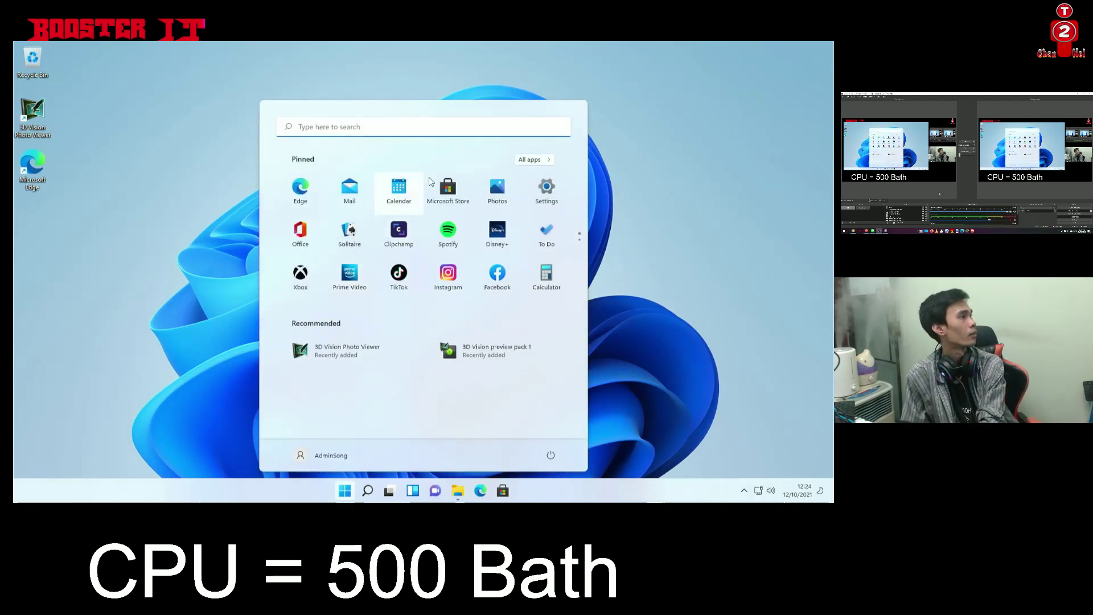
pyautogui.click(400, 276)
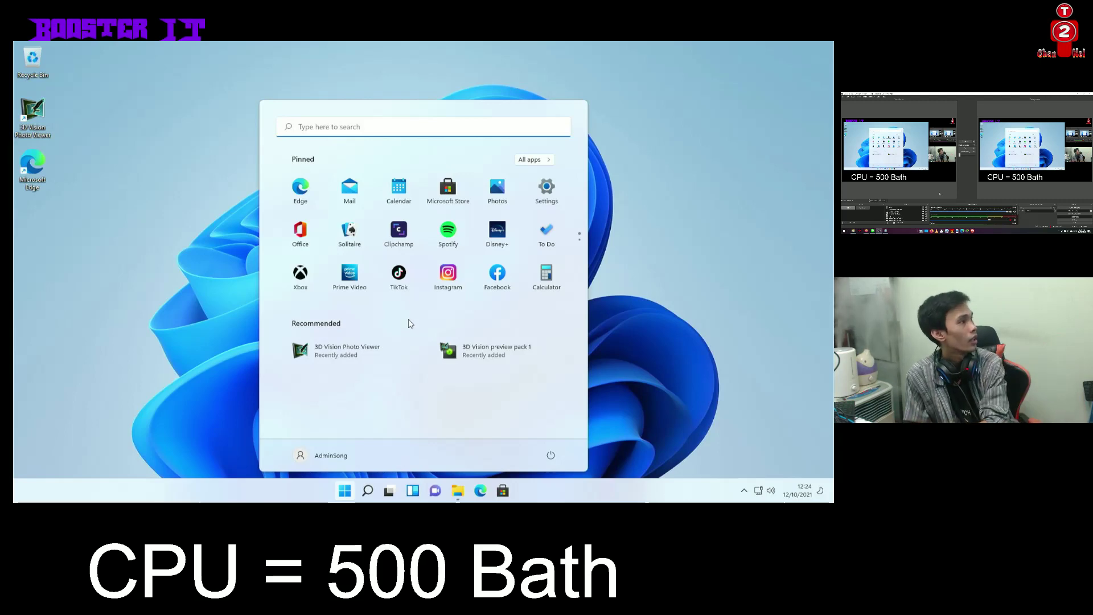
pyautogui.click(399, 274)
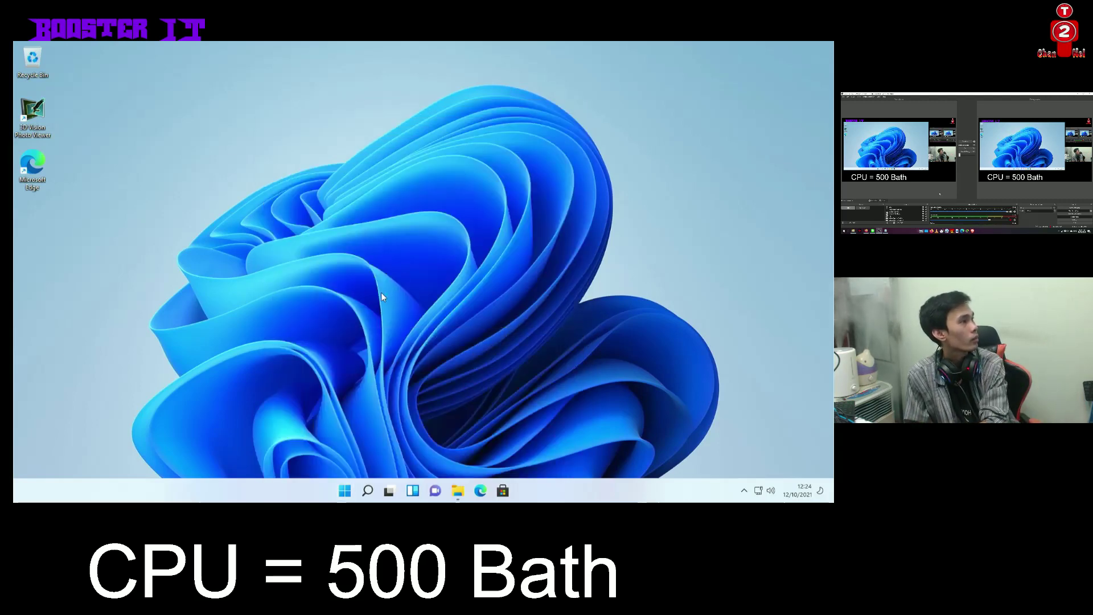
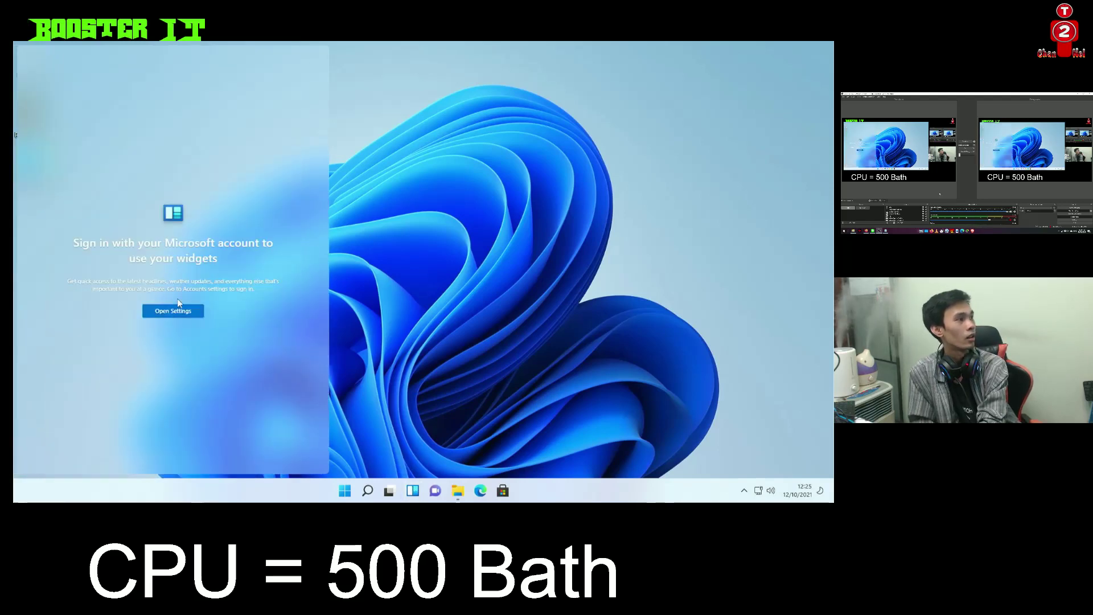
# Close the account settings from the widgets sign-in prompt twice, ending on the Teams chat panel
pyautogui.click(171, 311)
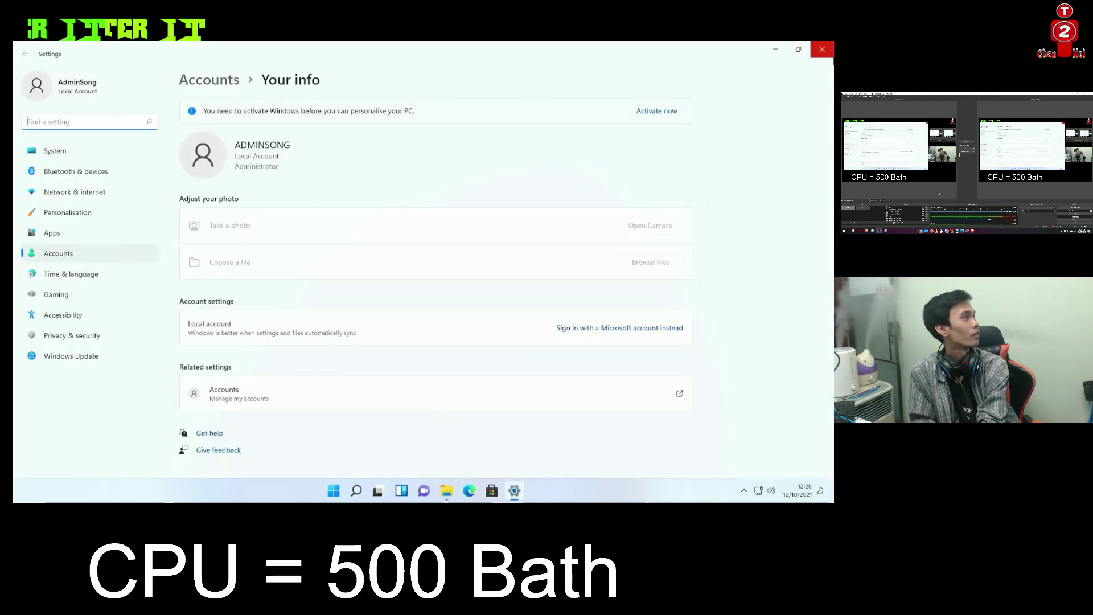
pyautogui.hotkey('alt', 'F4')
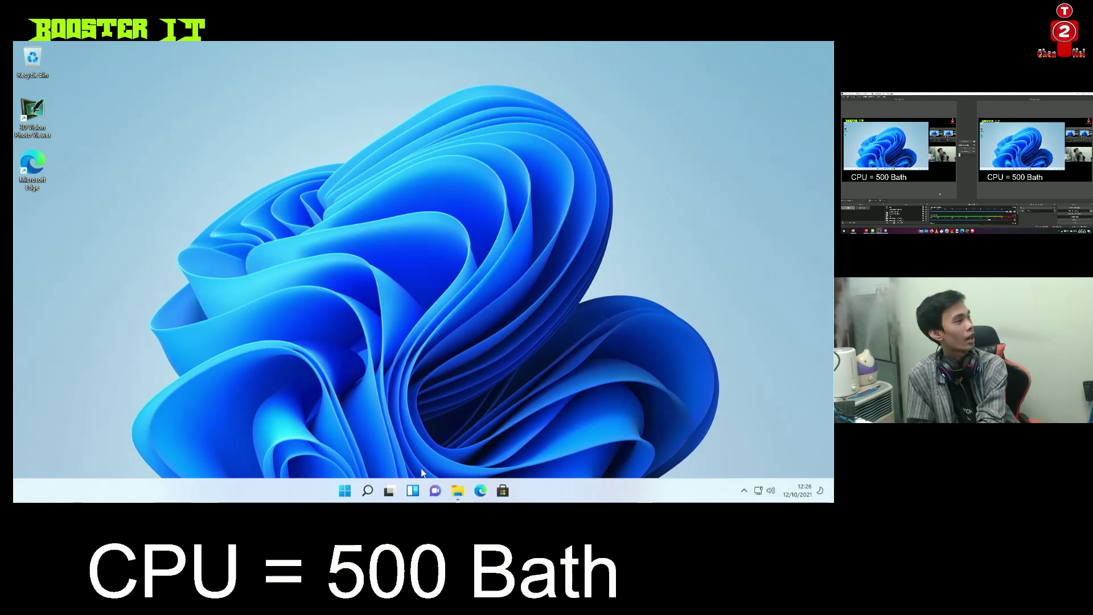
pyautogui.click(420, 496)
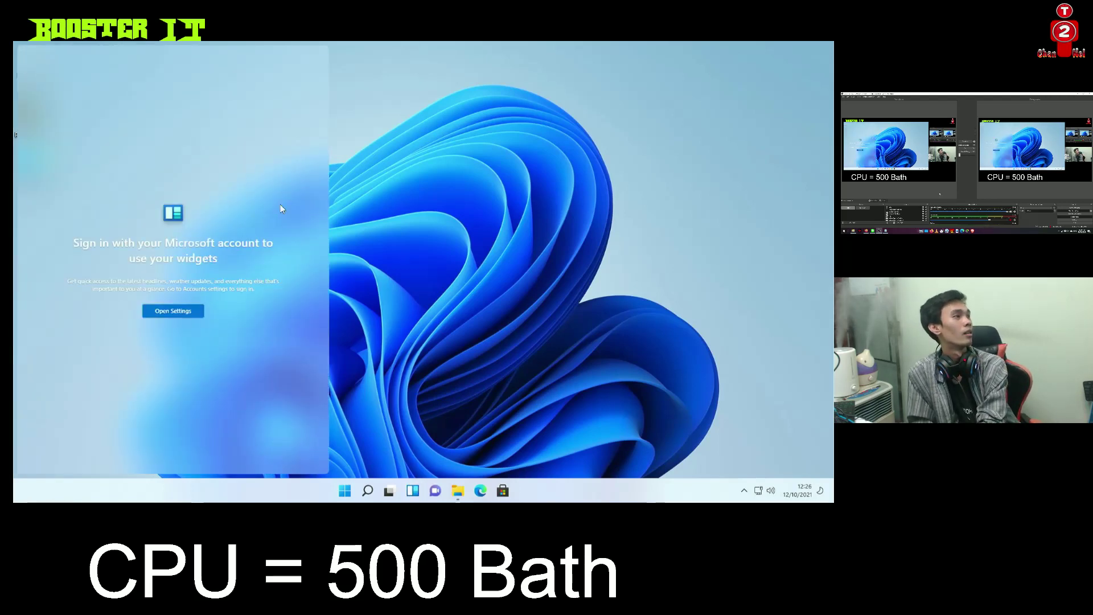
pyautogui.click(183, 312)
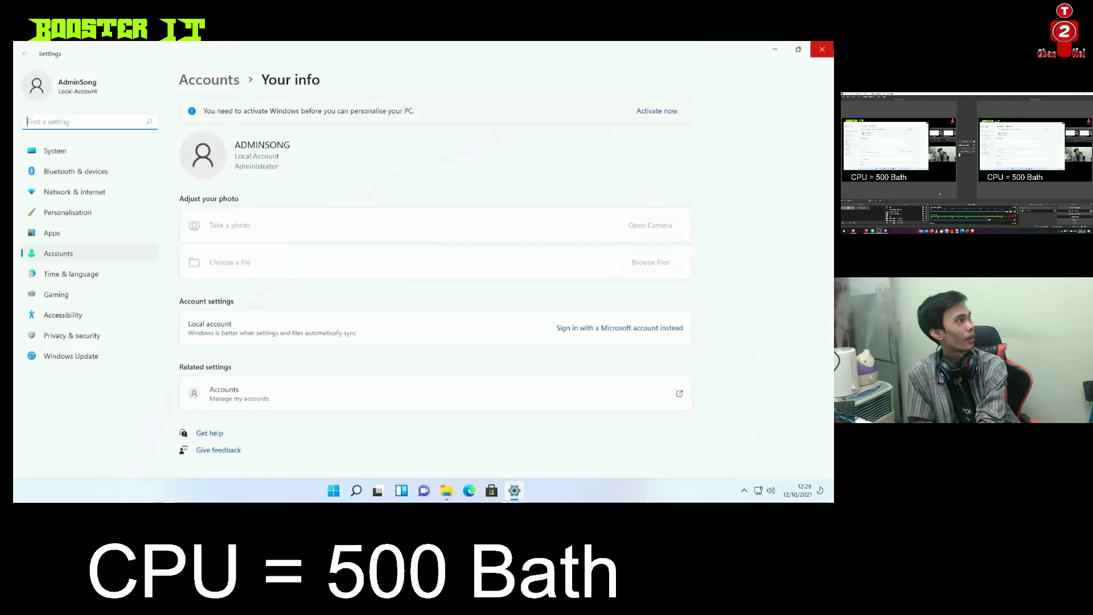
pyautogui.hotkey('alt', 'F4')
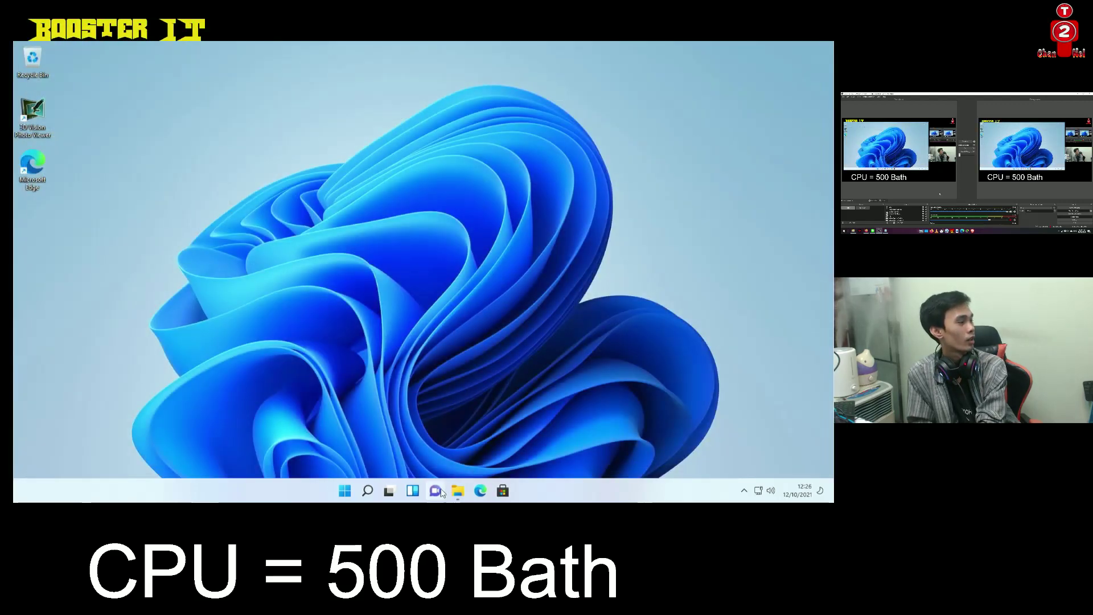
pyautogui.click(439, 492)
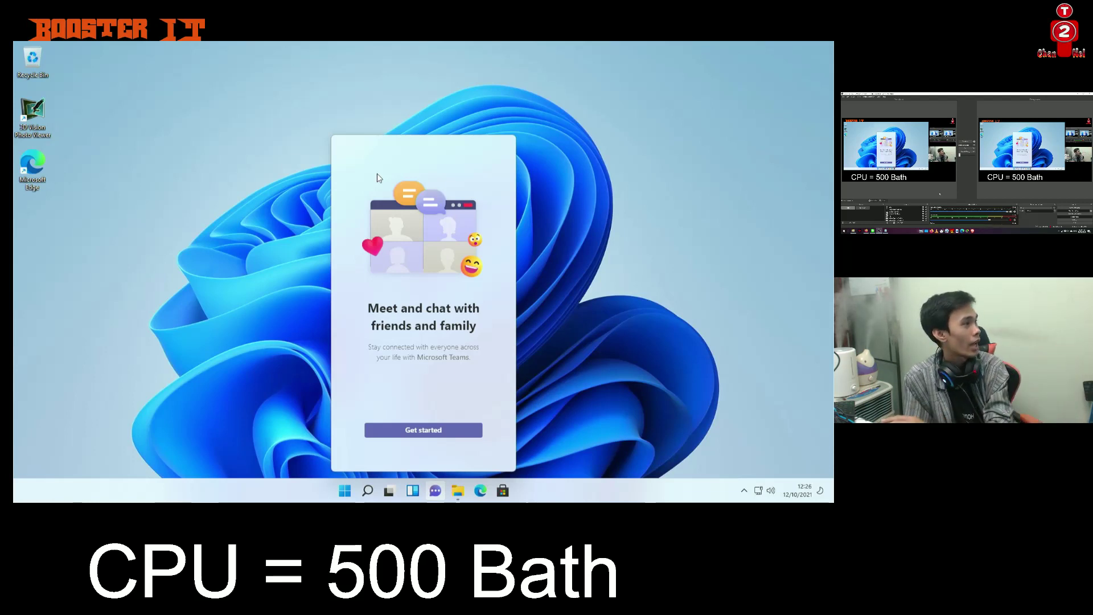
pyautogui.click(345, 490)
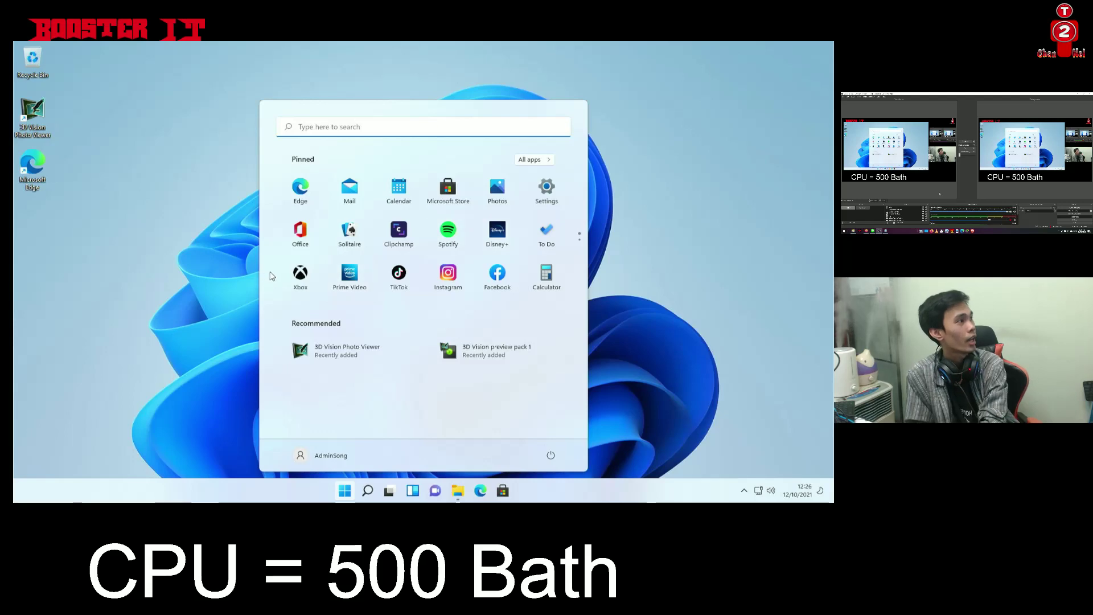
pyautogui.click(299, 278)
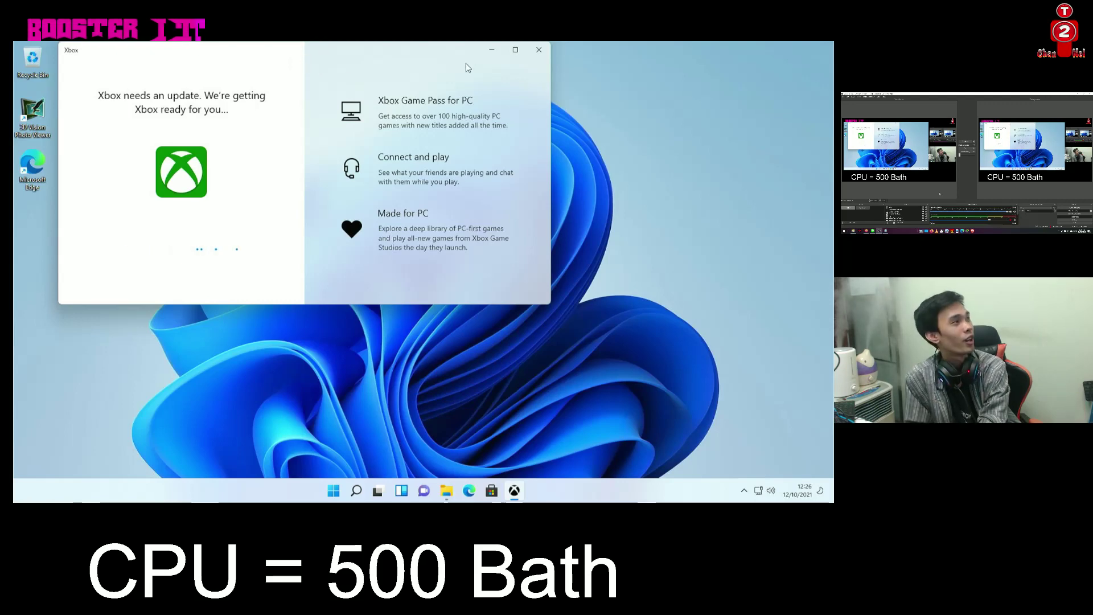
pyautogui.click(536, 51)
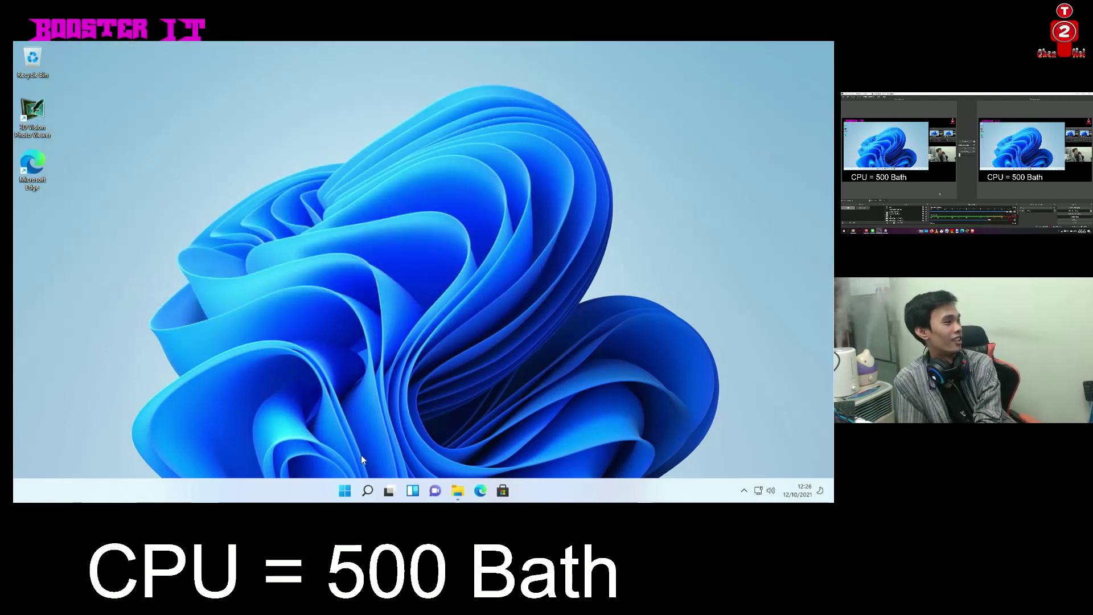
# Open File Explorer on Quick access, make it taller and snap it to the left half
pyautogui.click(345, 489)
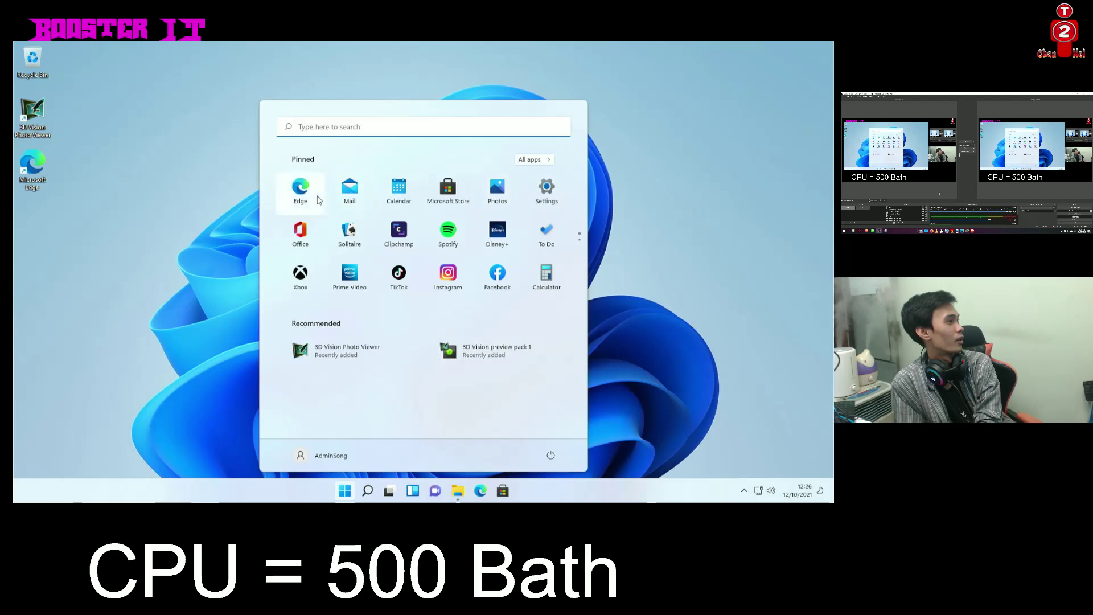
pyautogui.click(207, 235)
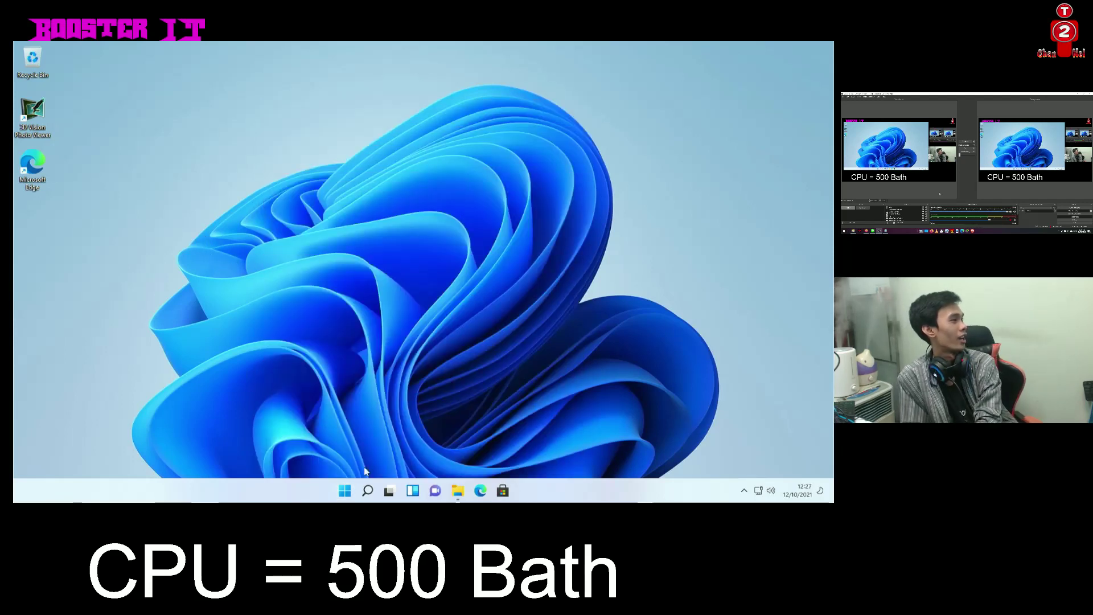
pyautogui.click(467, 492)
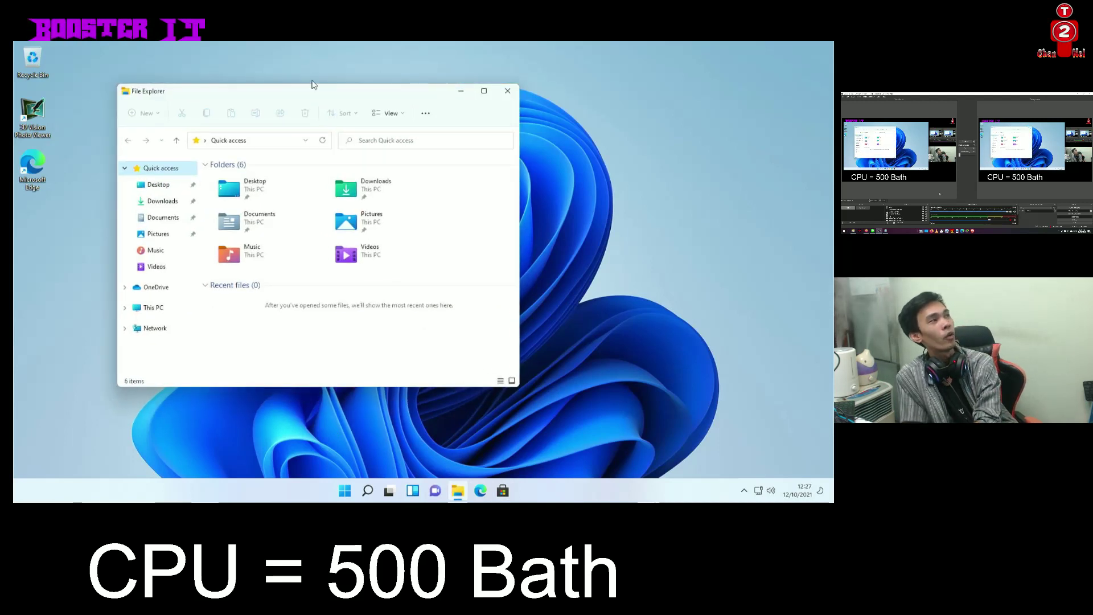
pyautogui.moveTo(314, 86); pyautogui.dragTo(312, 71)
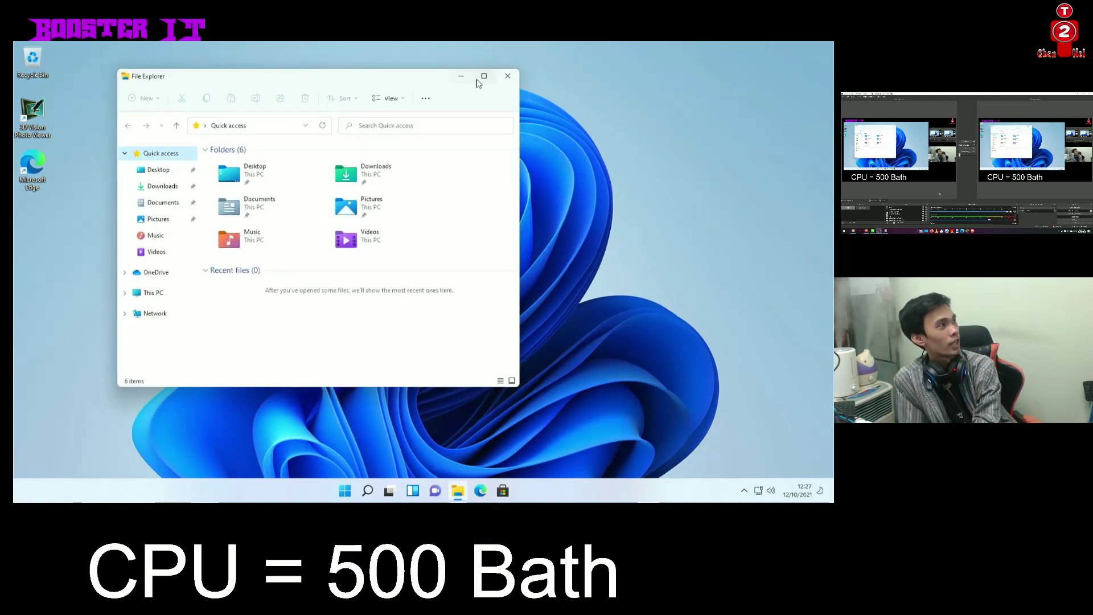
pyautogui.moveTo(480, 81)
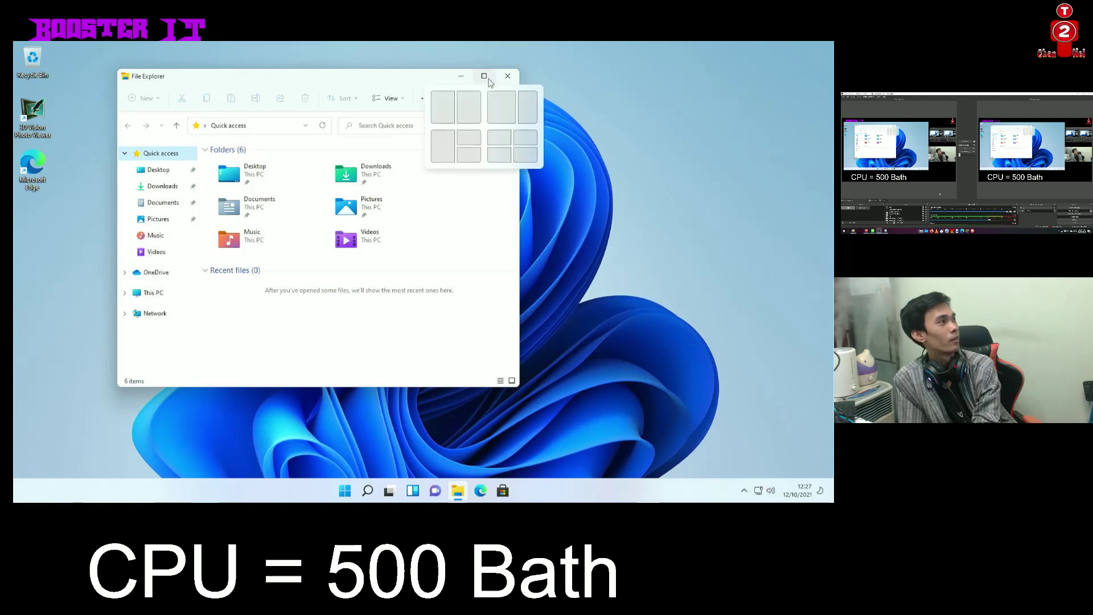
pyautogui.click(444, 108)
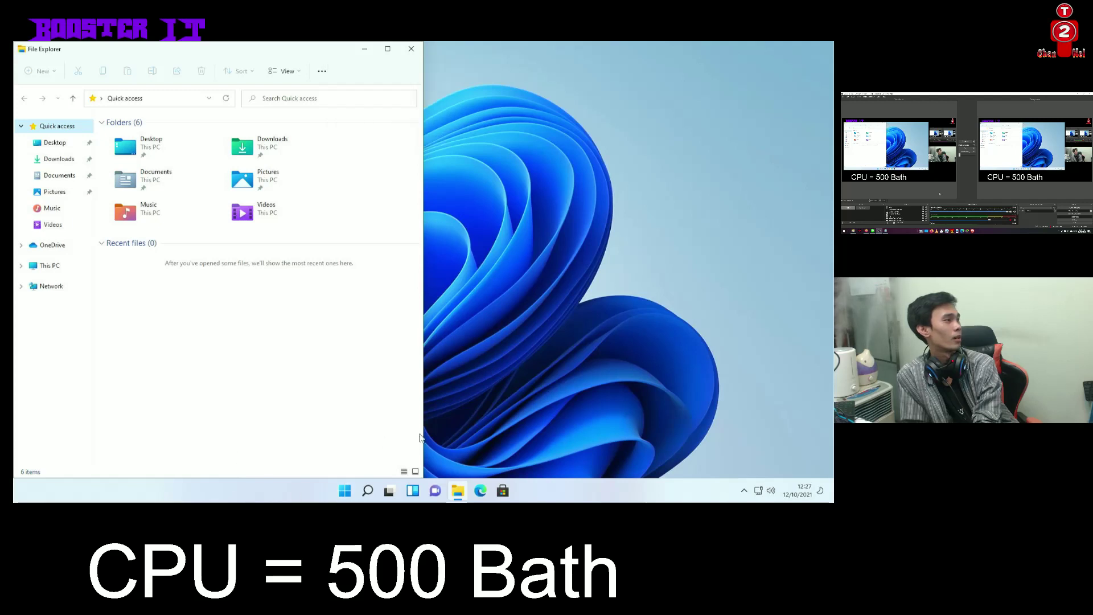
# Snap the Facebook app window to the right half, with File Explorer filling the left
pyautogui.click(345, 491)
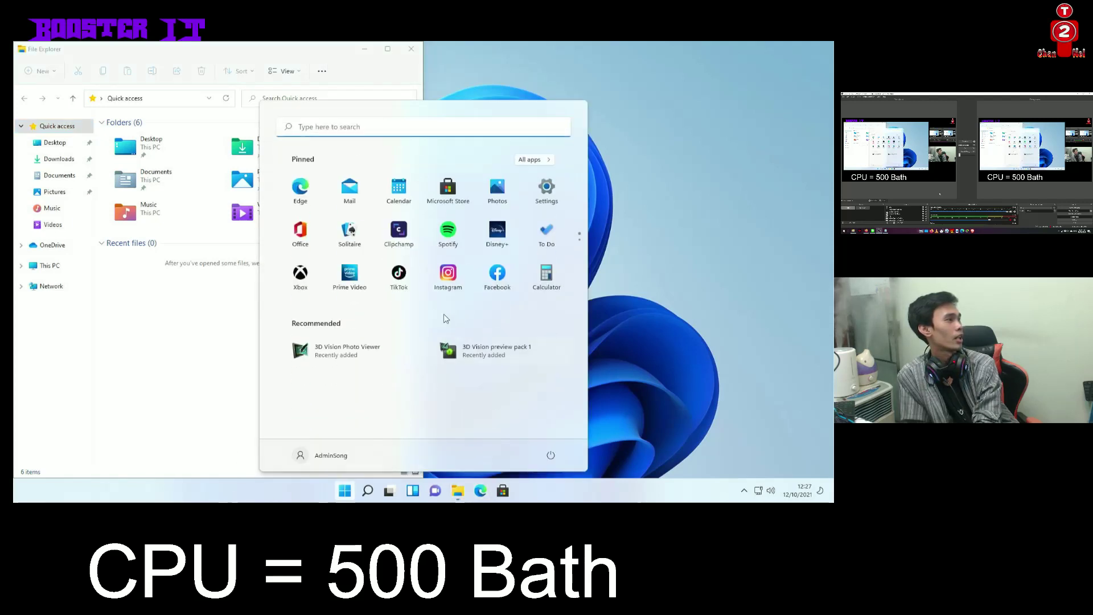
pyautogui.press('Escape')
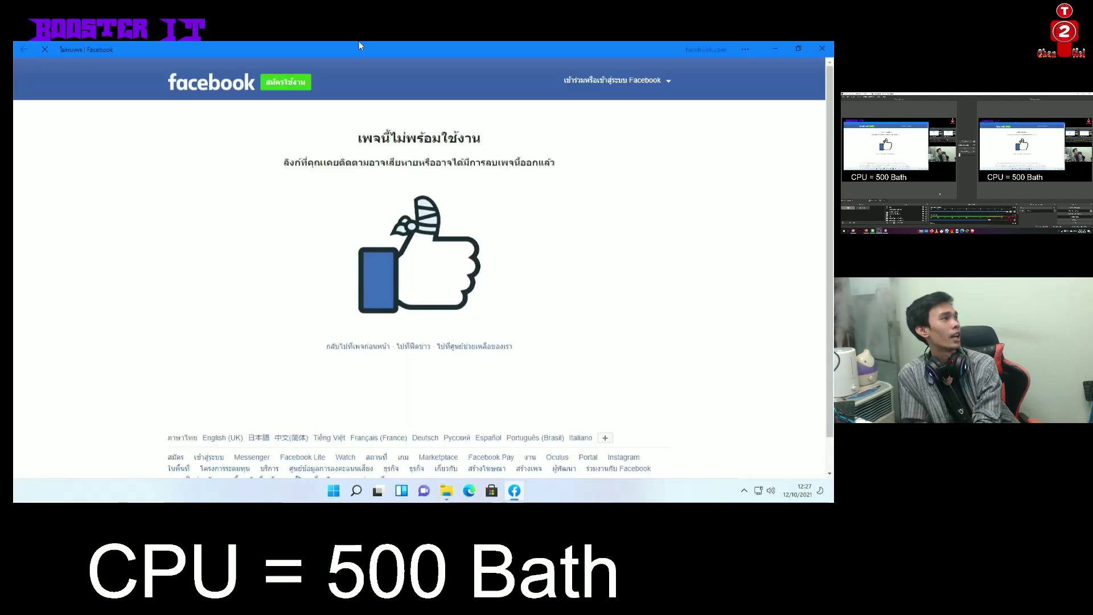
pyautogui.rightClick(369, 52)
pyautogui.click(799, 53)
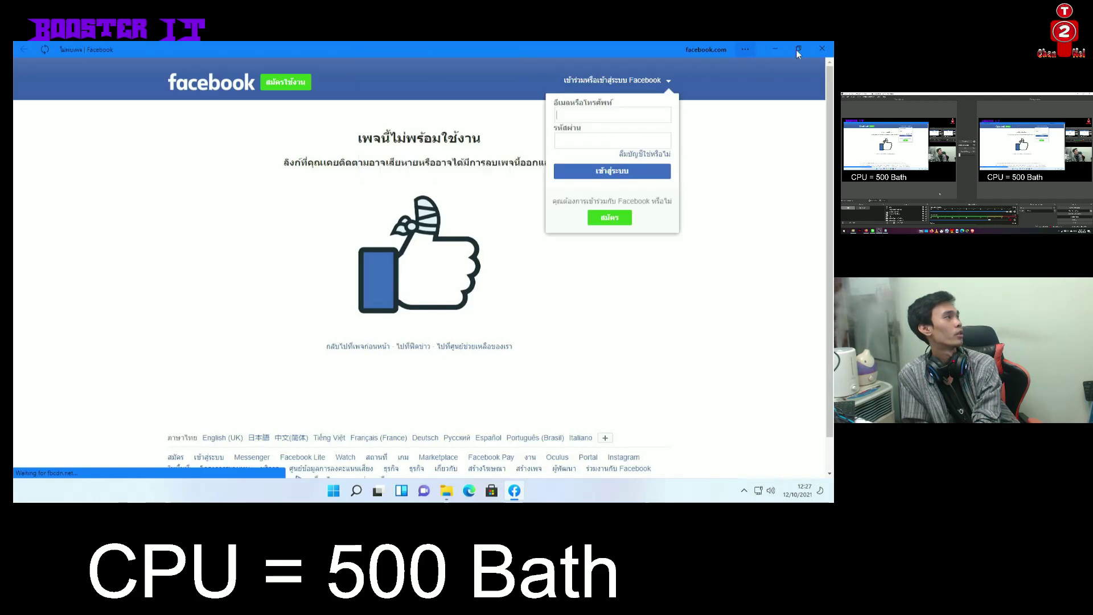
pyautogui.moveTo(799, 54)
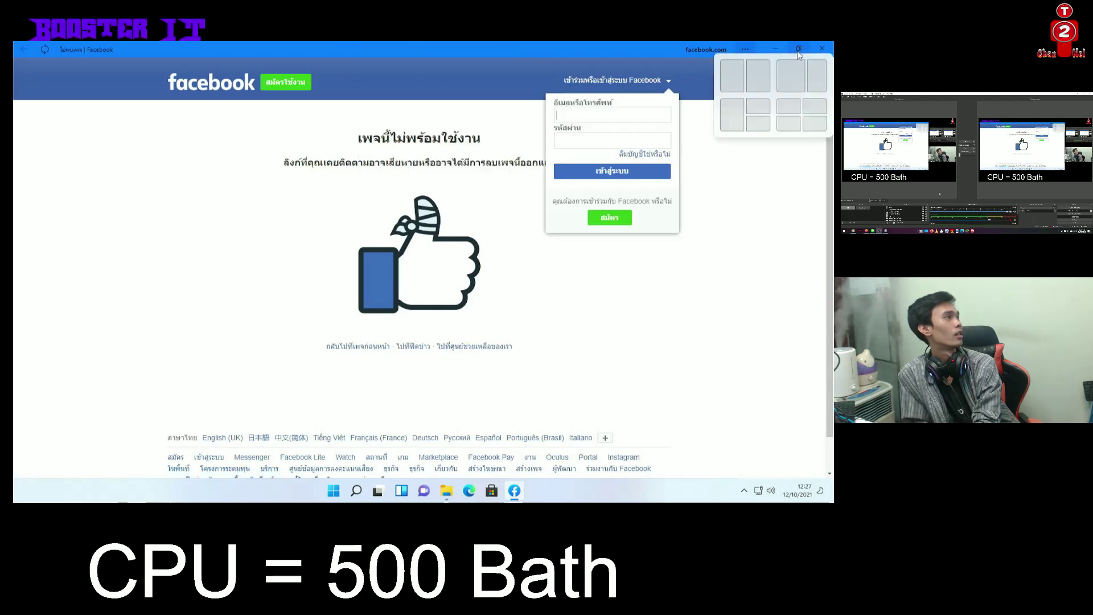
pyautogui.click(759, 76)
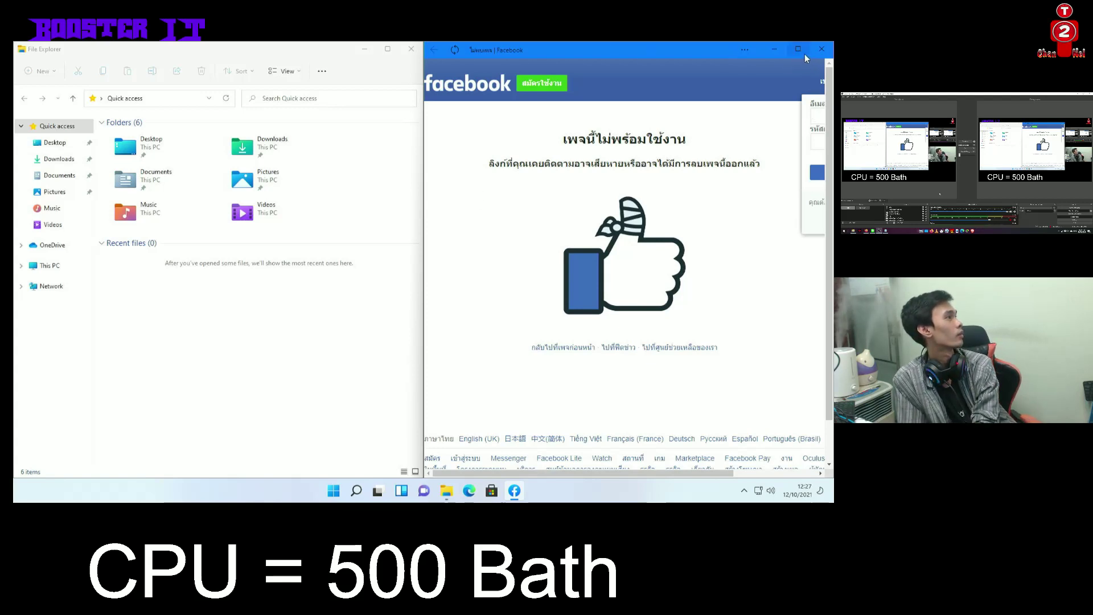
pyautogui.moveTo(798, 49)
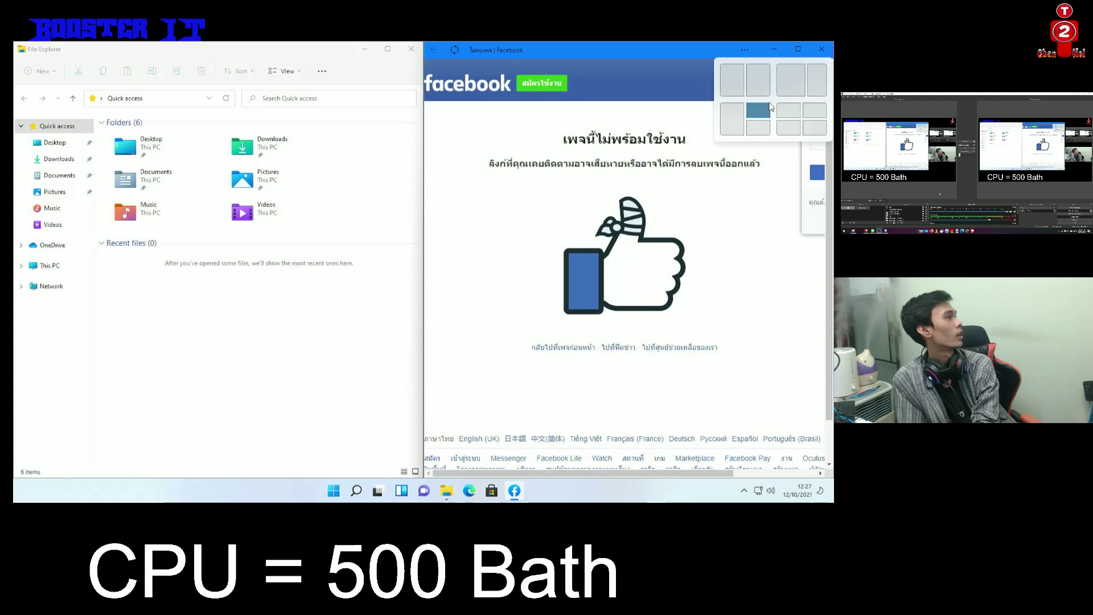
pyautogui.click(819, 89)
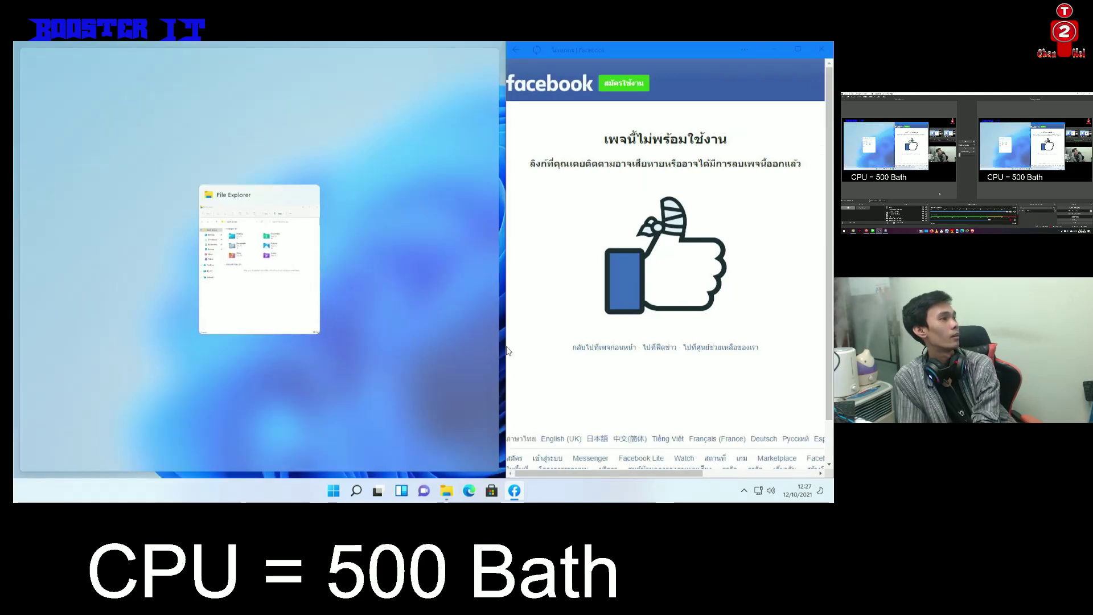
pyautogui.click(280, 245)
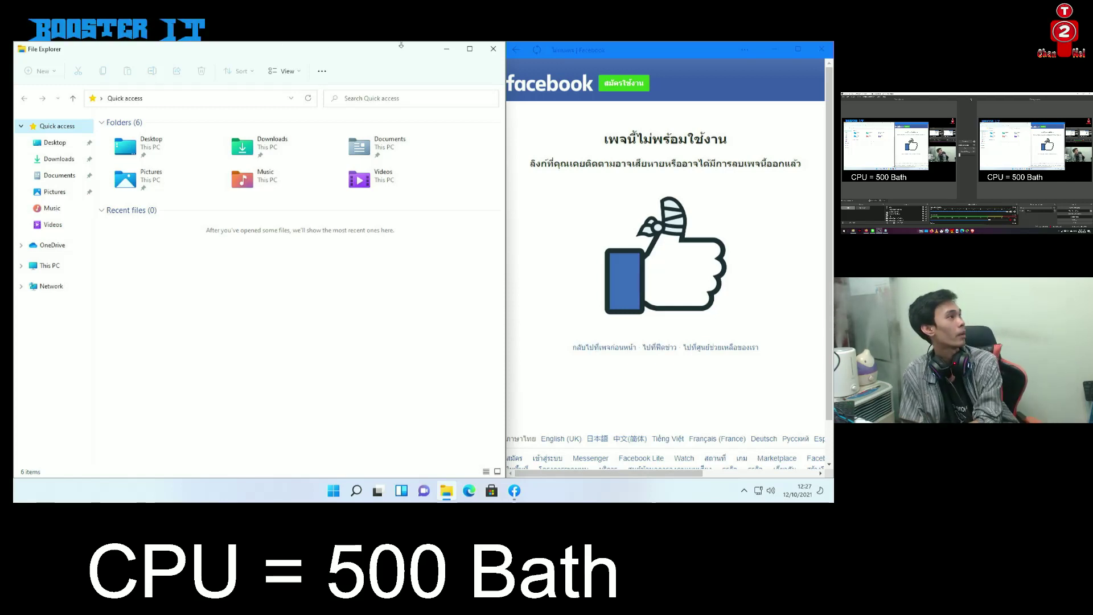
# Rearrange the snap layout so File Explorer sits on the right half and Facebook on the left
pyautogui.moveTo(470, 50)
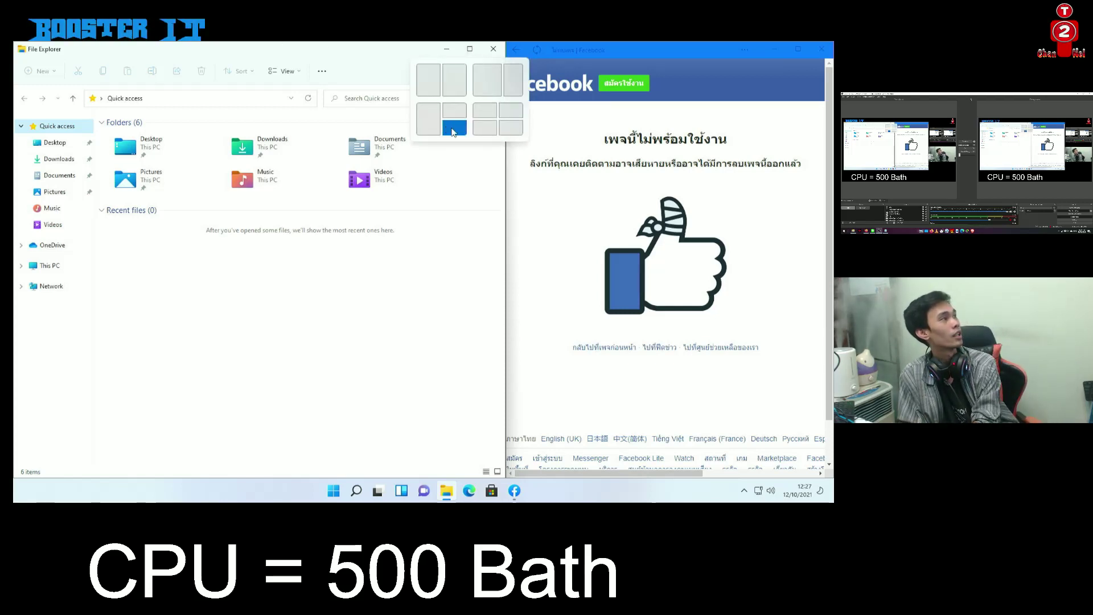
pyautogui.click(486, 128)
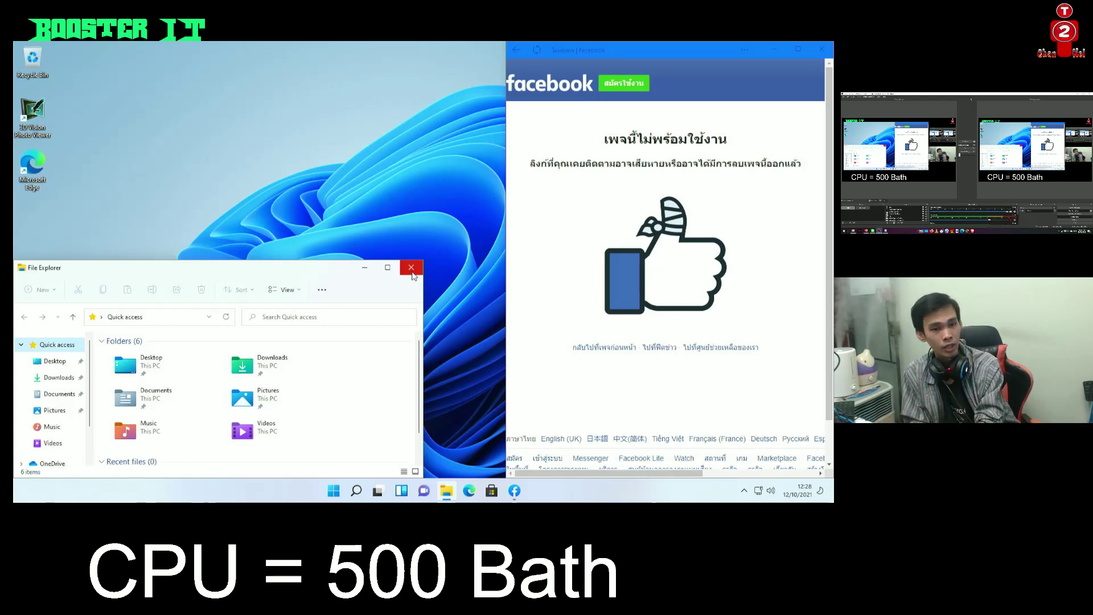
pyautogui.moveTo(388, 269)
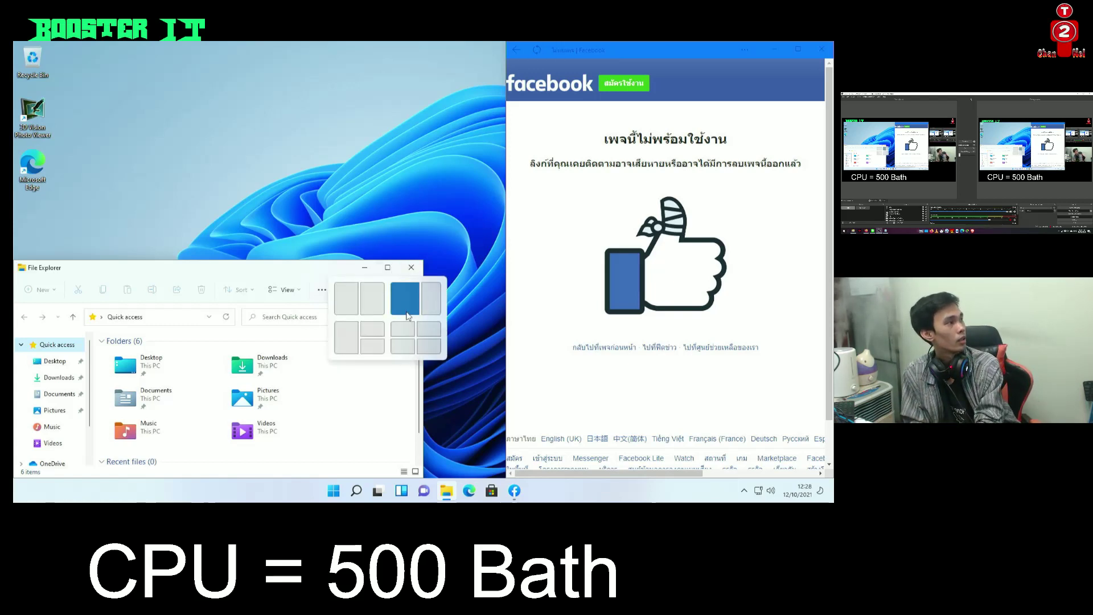
pyautogui.click(364, 302)
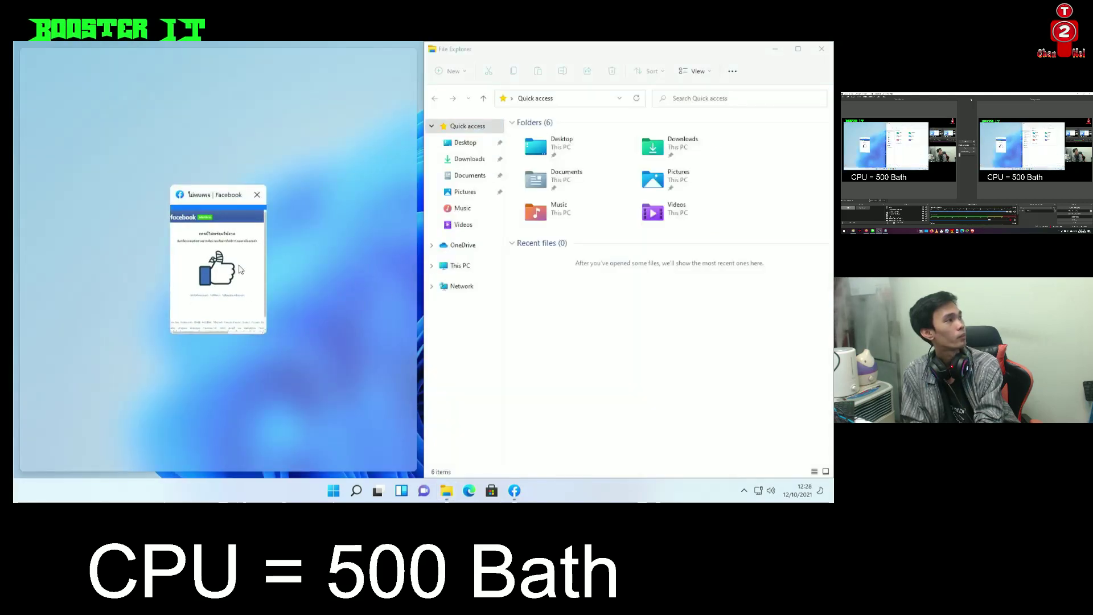
pyautogui.click(220, 319)
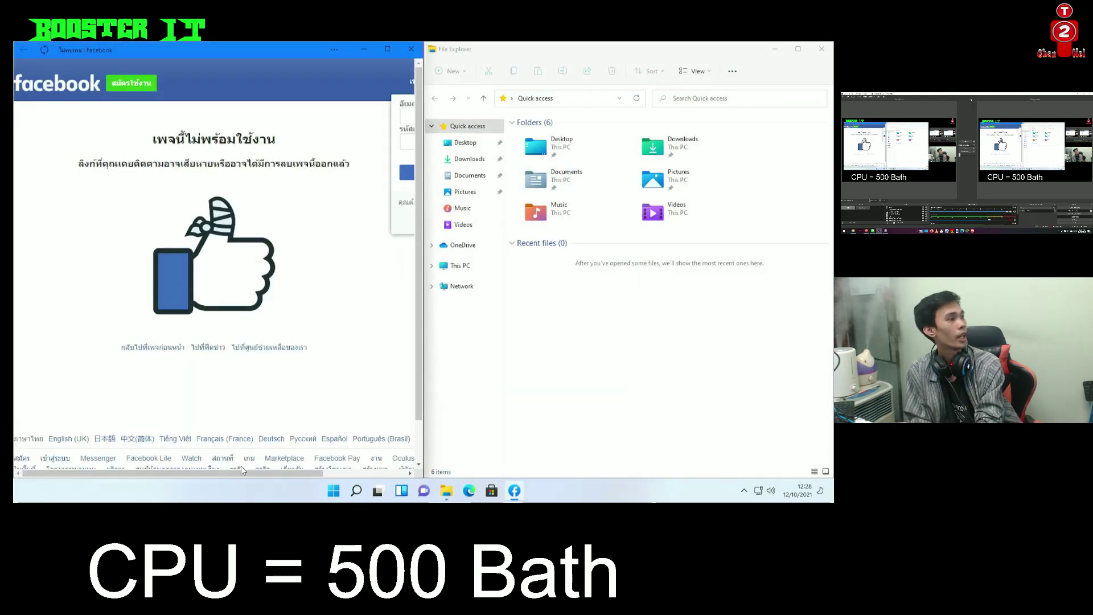
pyautogui.moveTo(242, 469); pyautogui.dragTo(215, 451)
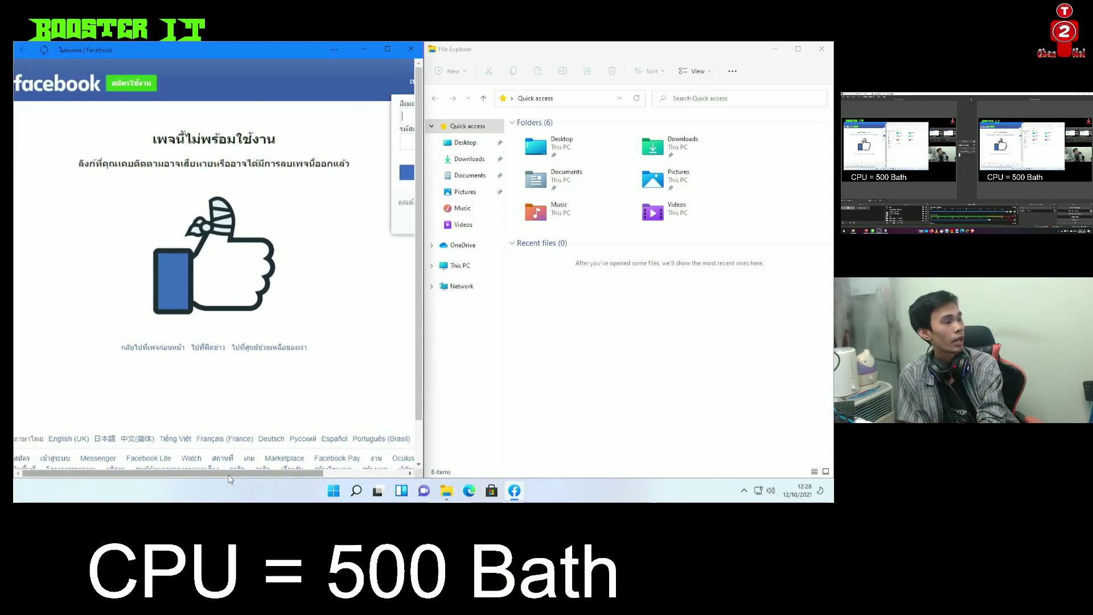
pyautogui.moveTo(230, 477); pyautogui.dragTo(296, 455)
# Close Facebook, launch Edge past its first-run screens and snap it to the left half
pyautogui.click(411, 49)
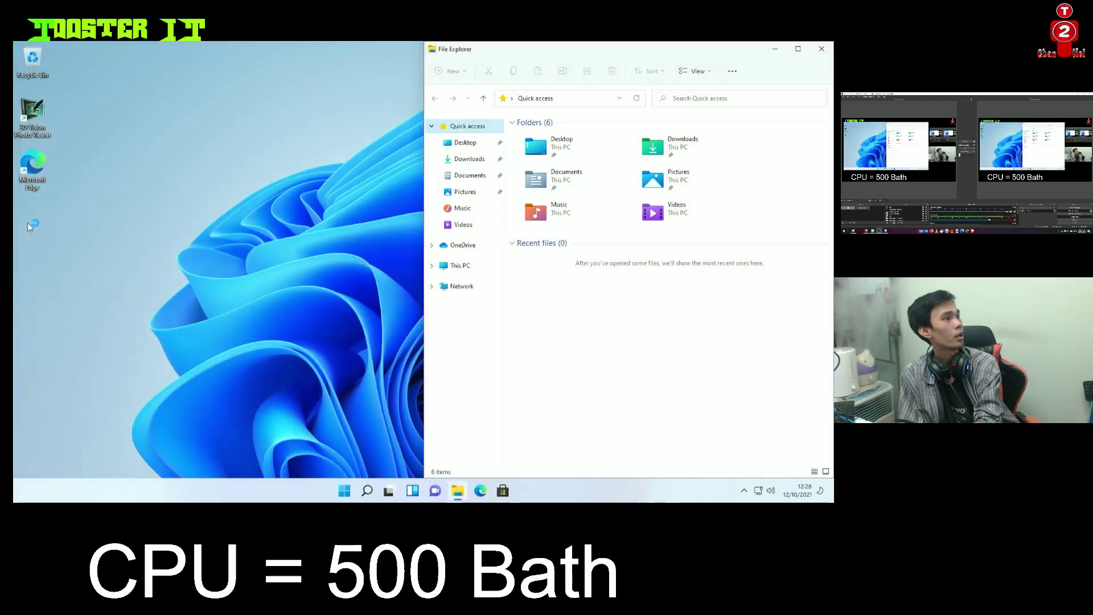
pyautogui.doubleClick(31, 171)
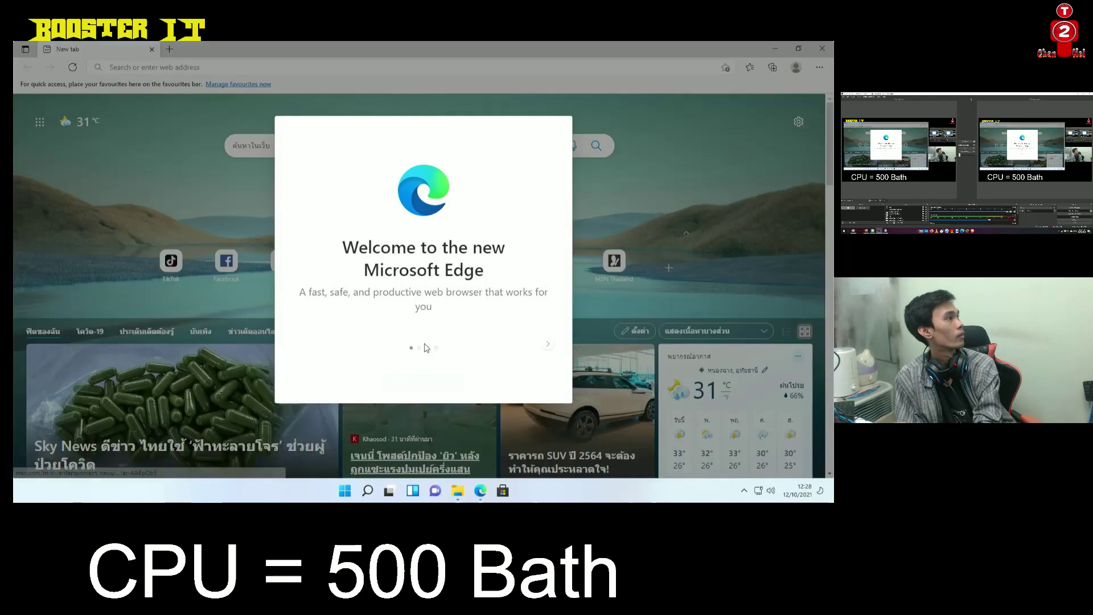
pyautogui.click(424, 377)
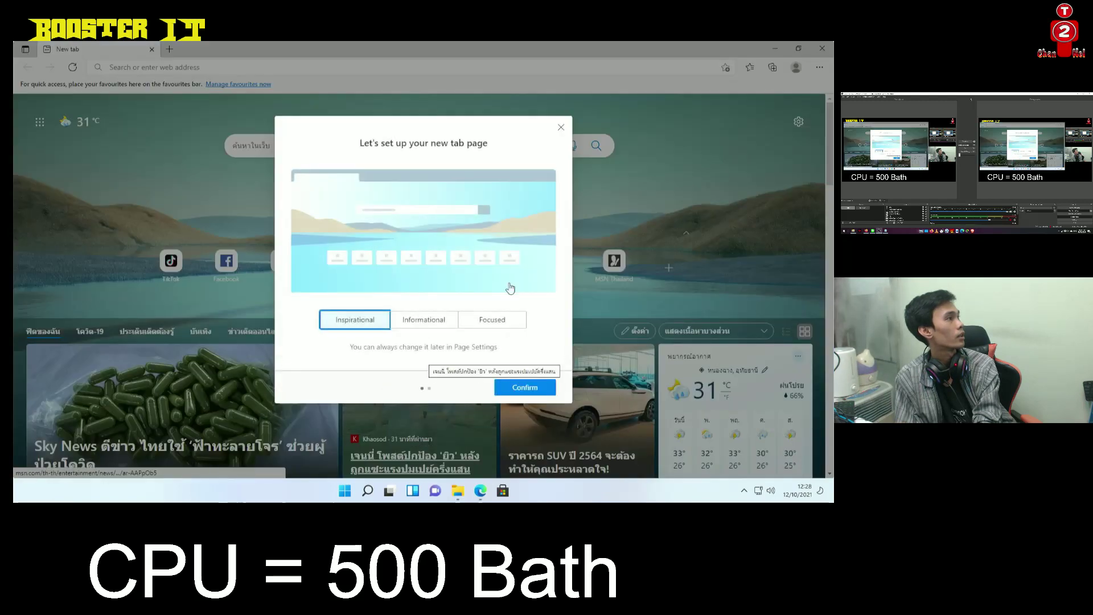
pyautogui.click(558, 130)
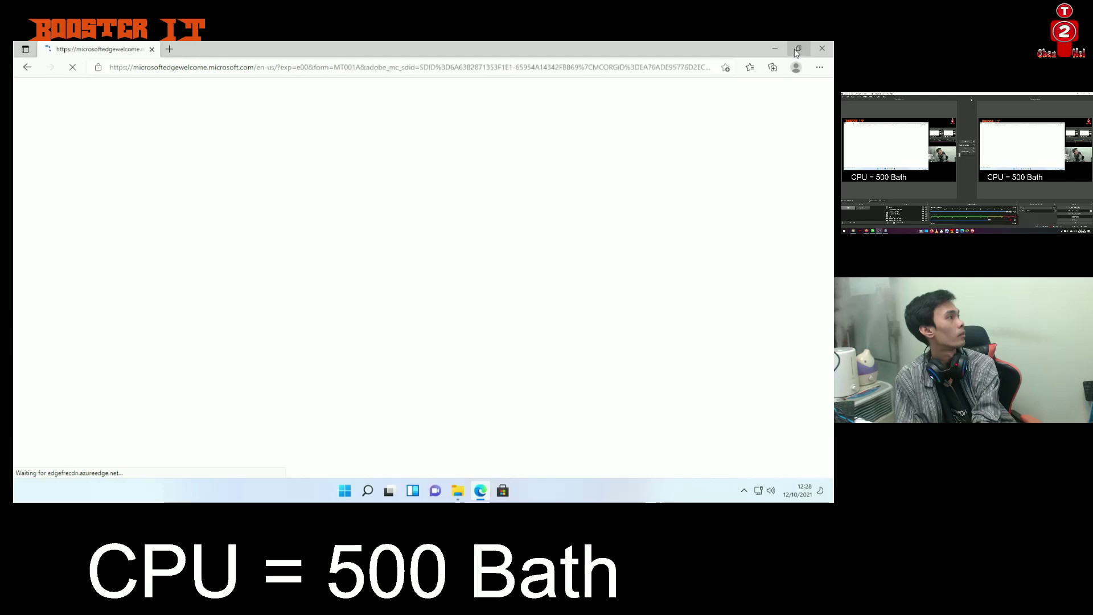
pyautogui.moveTo(797, 52)
pyautogui.click(734, 71)
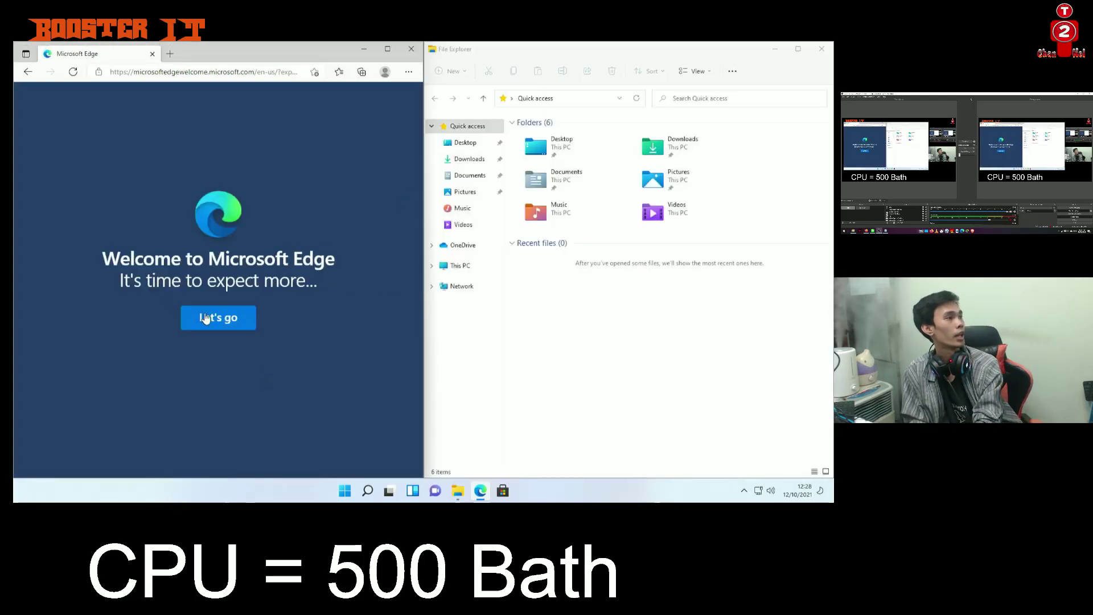
pyautogui.click(206, 319)
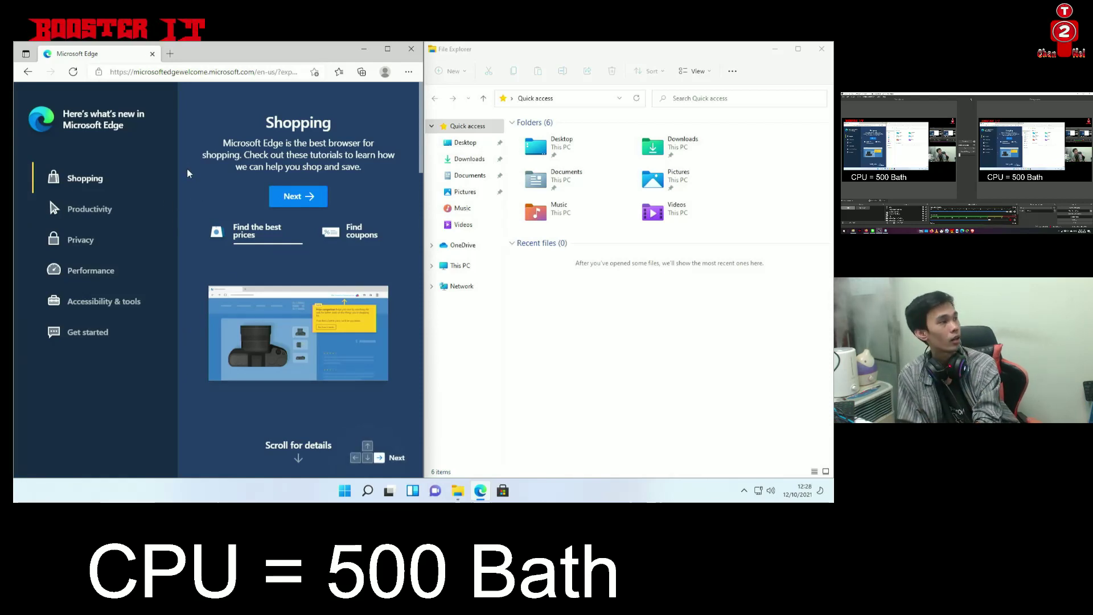
# Search for google from the Edge address bar and open the Google result
pyautogui.click(235, 73)
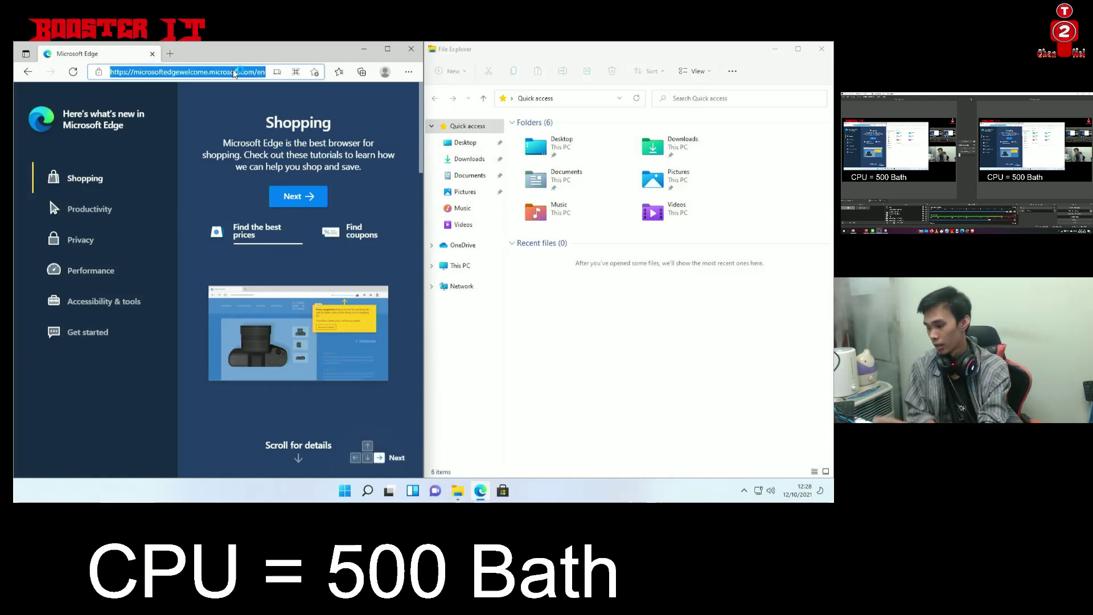
pyautogui.write('google')
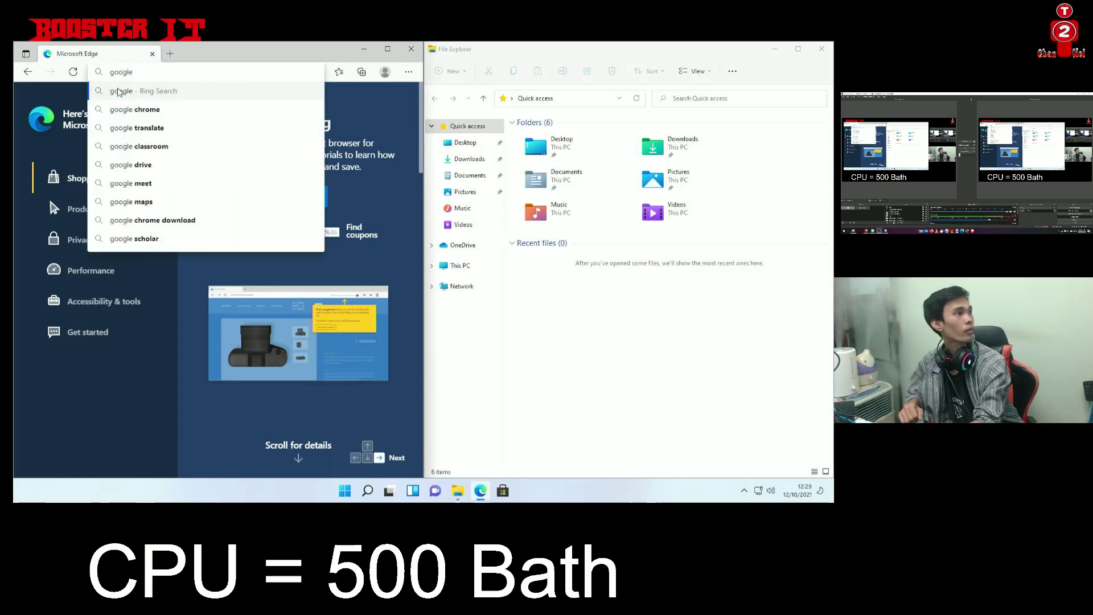
pyautogui.press('Return')
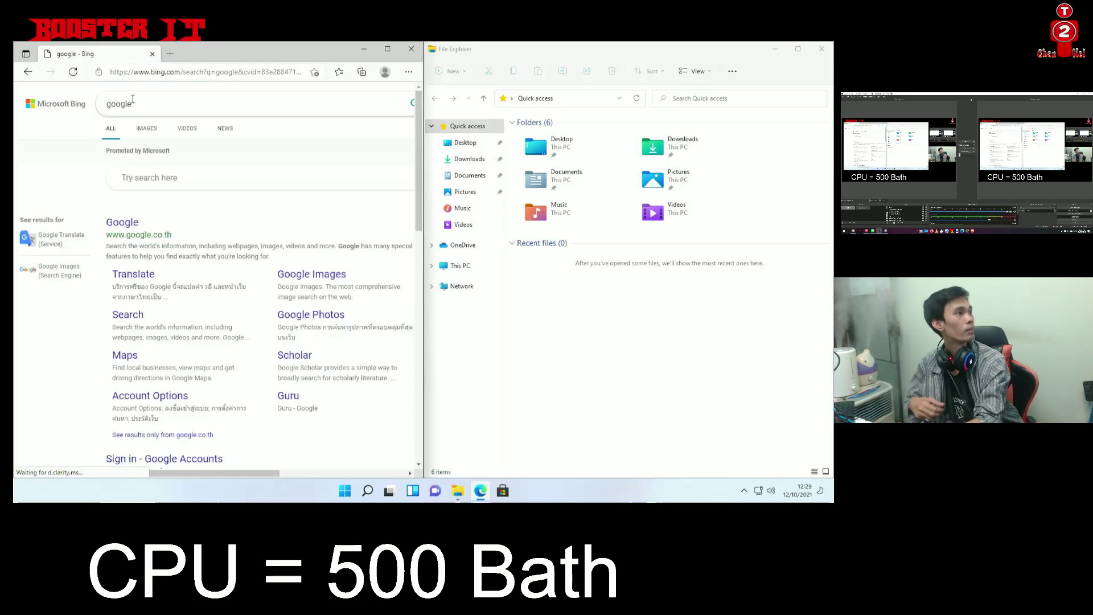
pyautogui.click(122, 222)
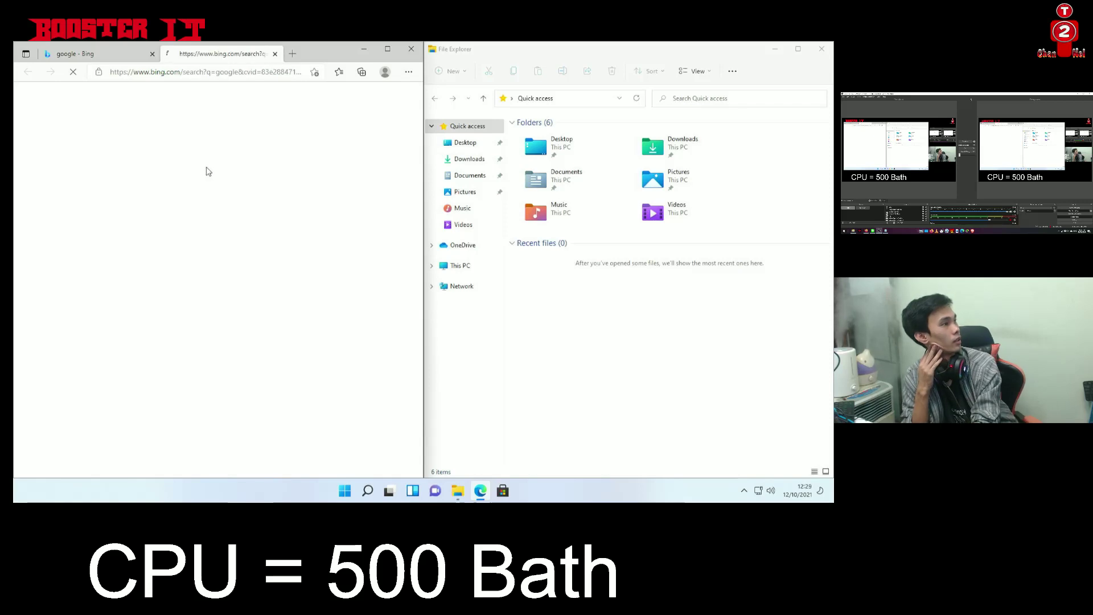
# Close Edge, centre File Explorer and check that Downloads under This PC is empty
pyautogui.click(409, 50)
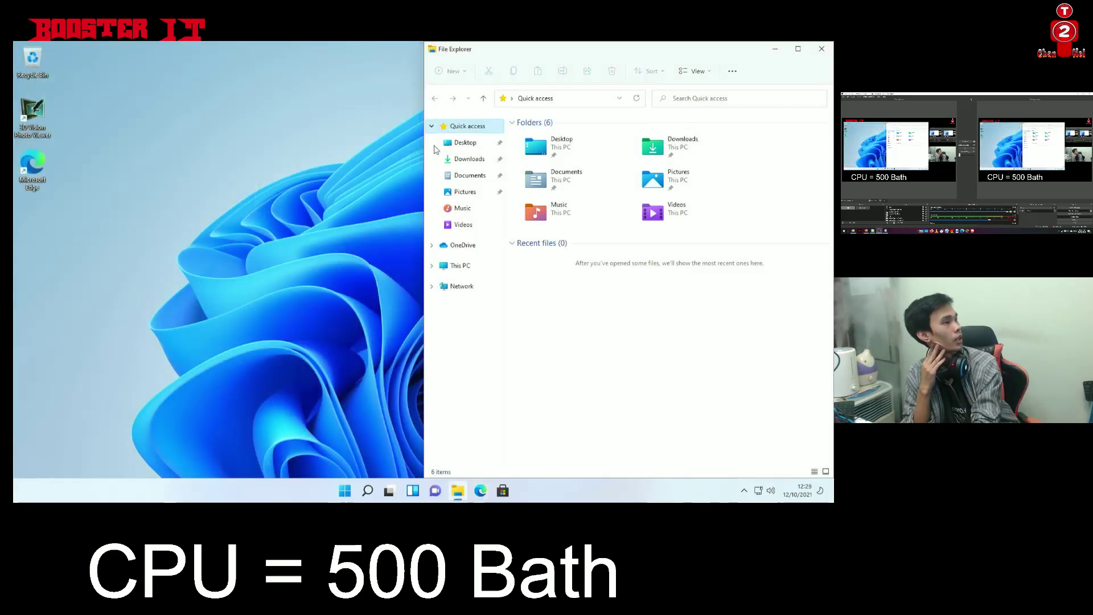
pyautogui.moveTo(541, 53); pyautogui.dragTo(314, 124)
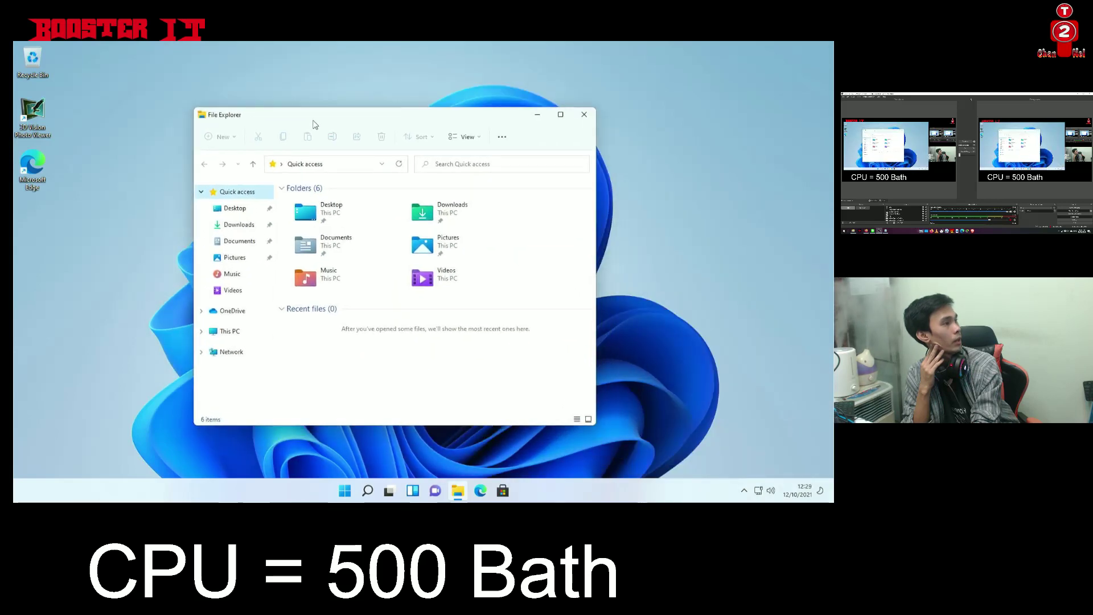
pyautogui.click(228, 331)
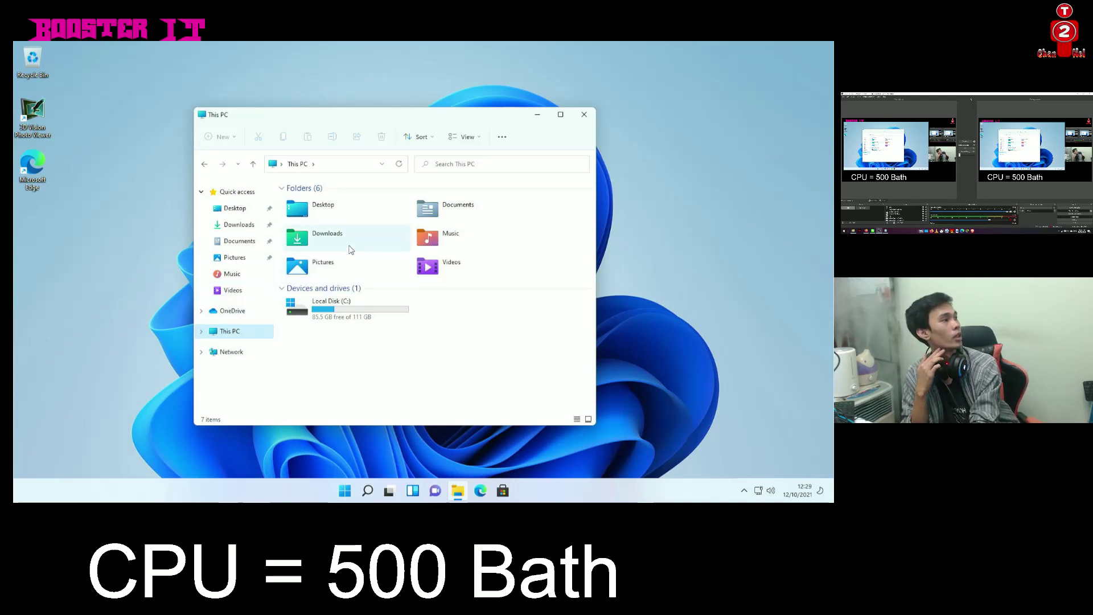
pyautogui.doubleClick(302, 253)
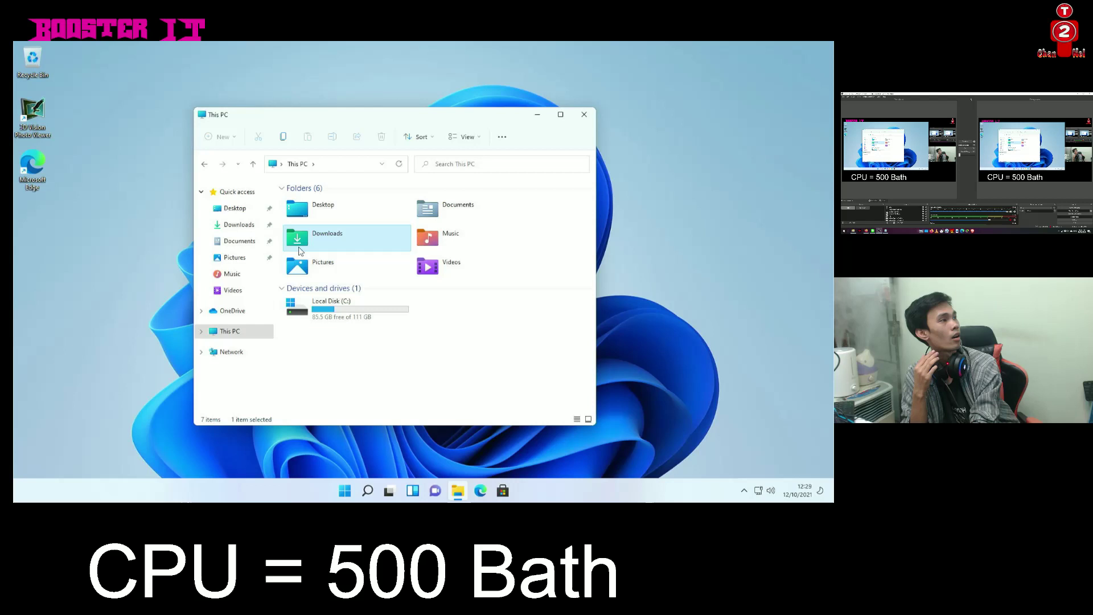
pyautogui.click(208, 168)
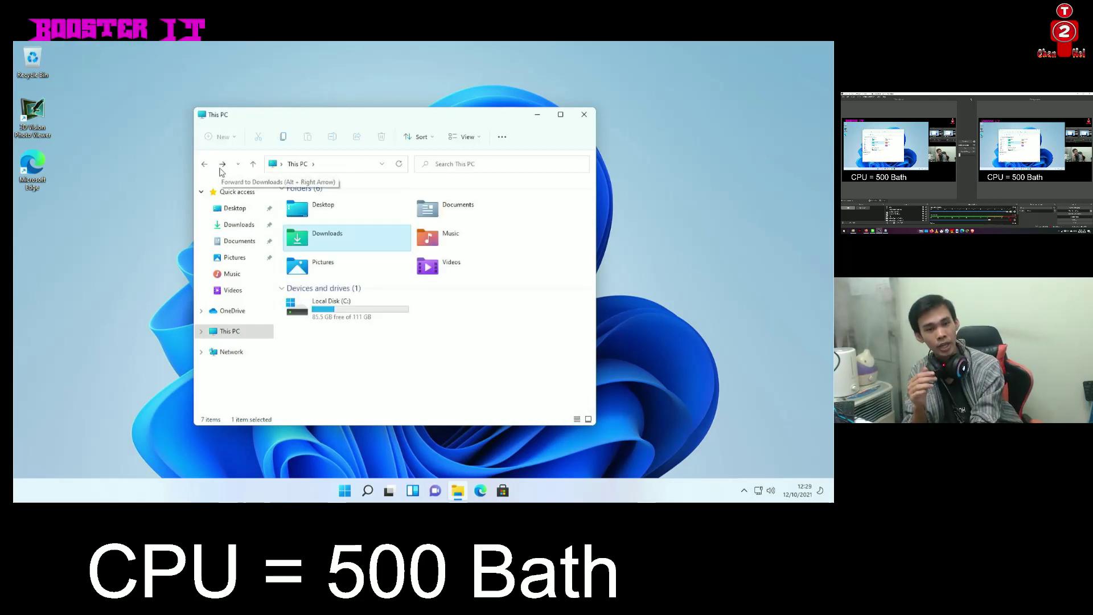
# Close File Explorer and relaunch Microsoft Store on its Home page
pyautogui.click(582, 116)
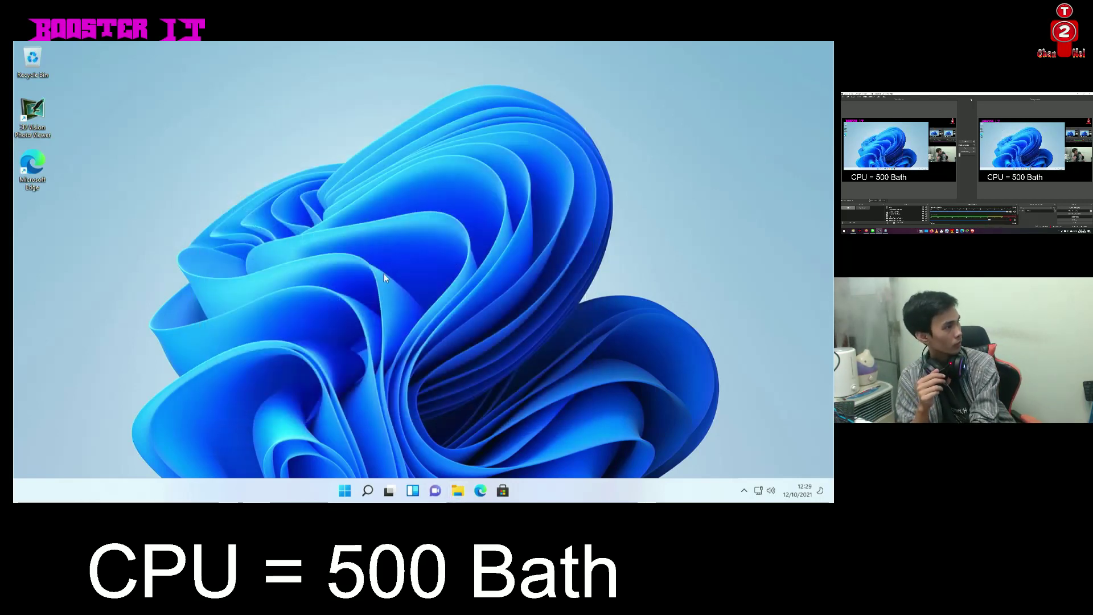
pyautogui.click(502, 491)
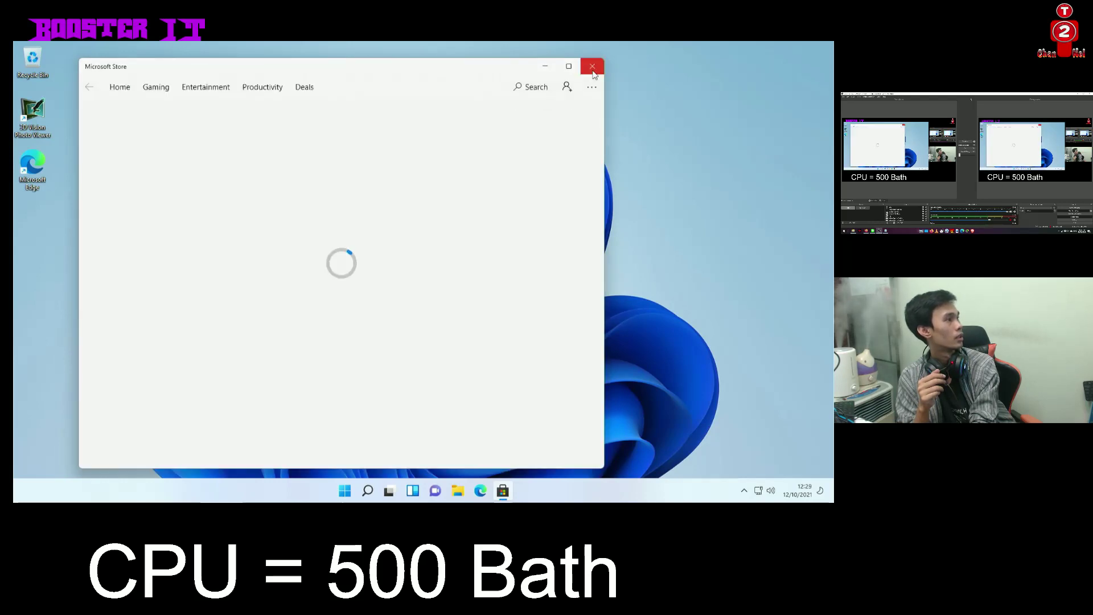
pyautogui.click(593, 67)
pyautogui.click(502, 491)
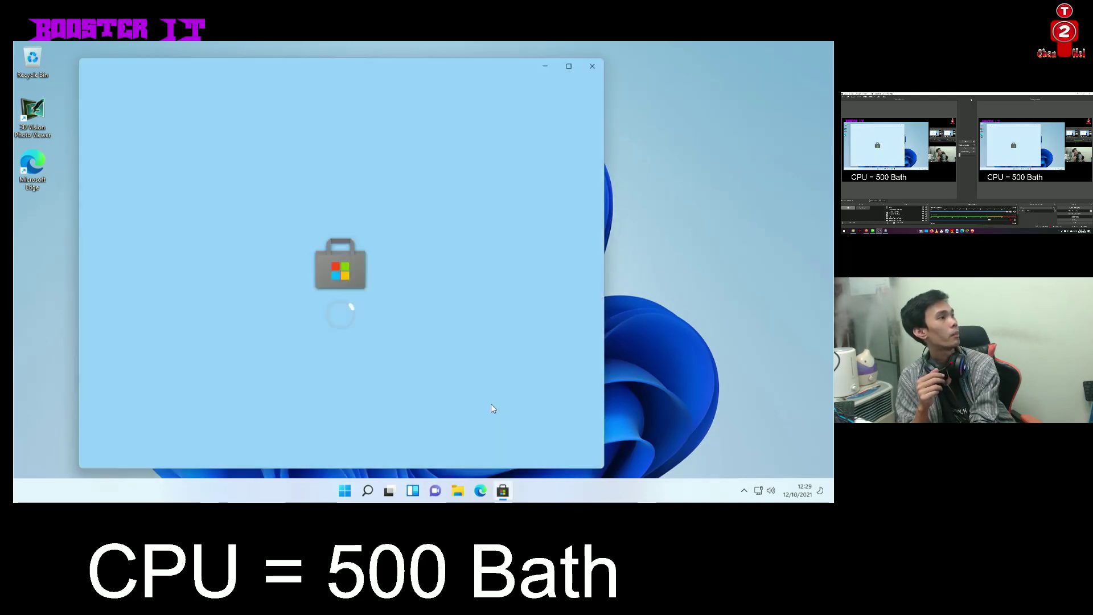
# Scroll the Store home and page the Top free apps row forward and back
pyautogui.scroll(-5, 436, 304)
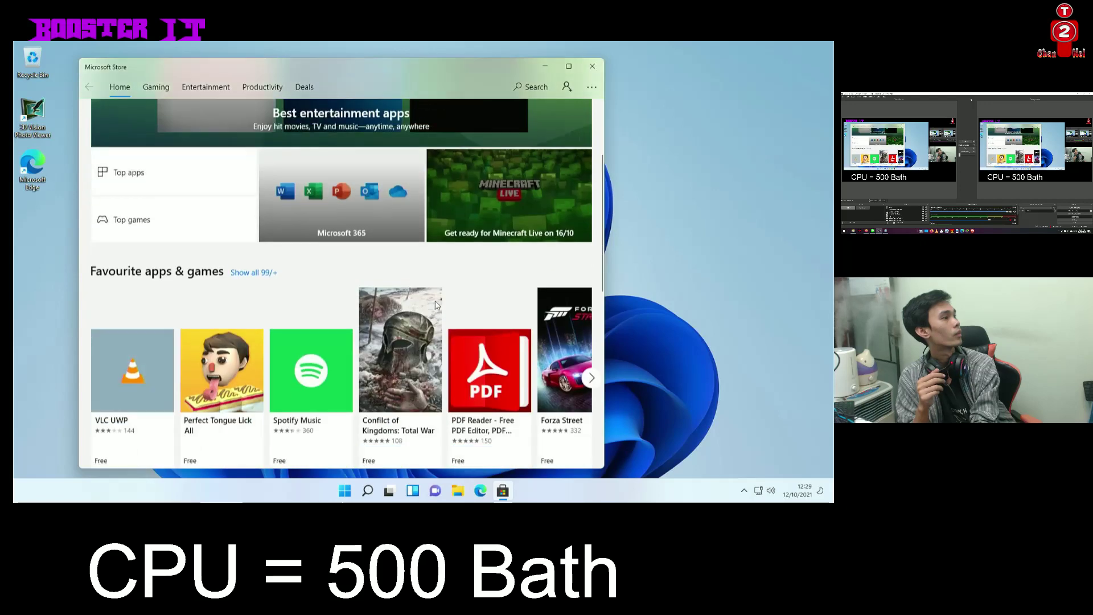
pyautogui.scroll(-2, 436, 304)
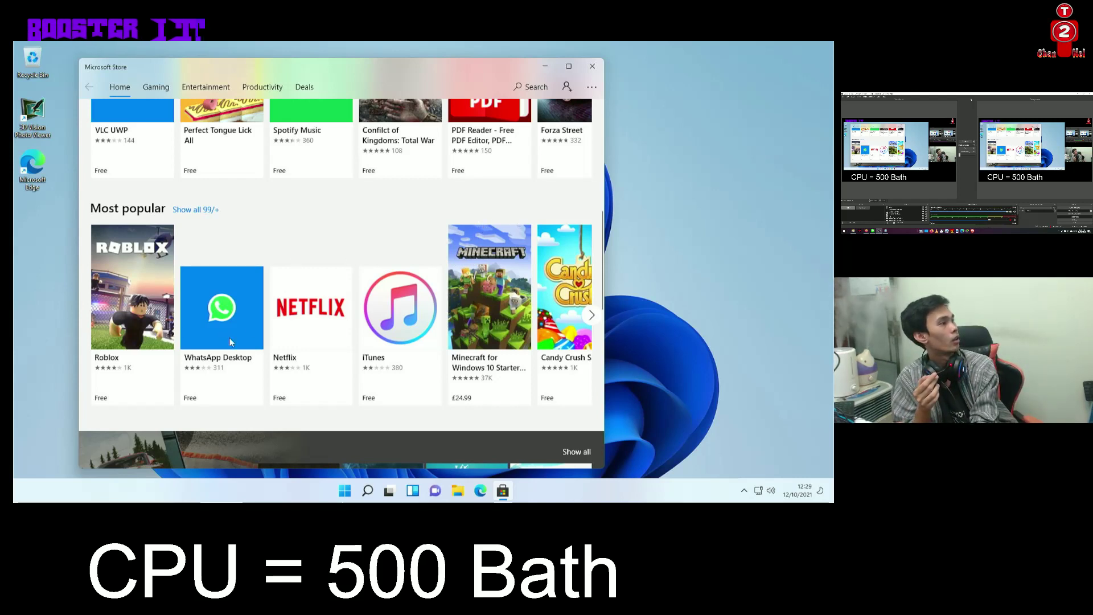
pyautogui.scroll(-1, 479, 334)
pyautogui.scroll(-6, 420, 296)
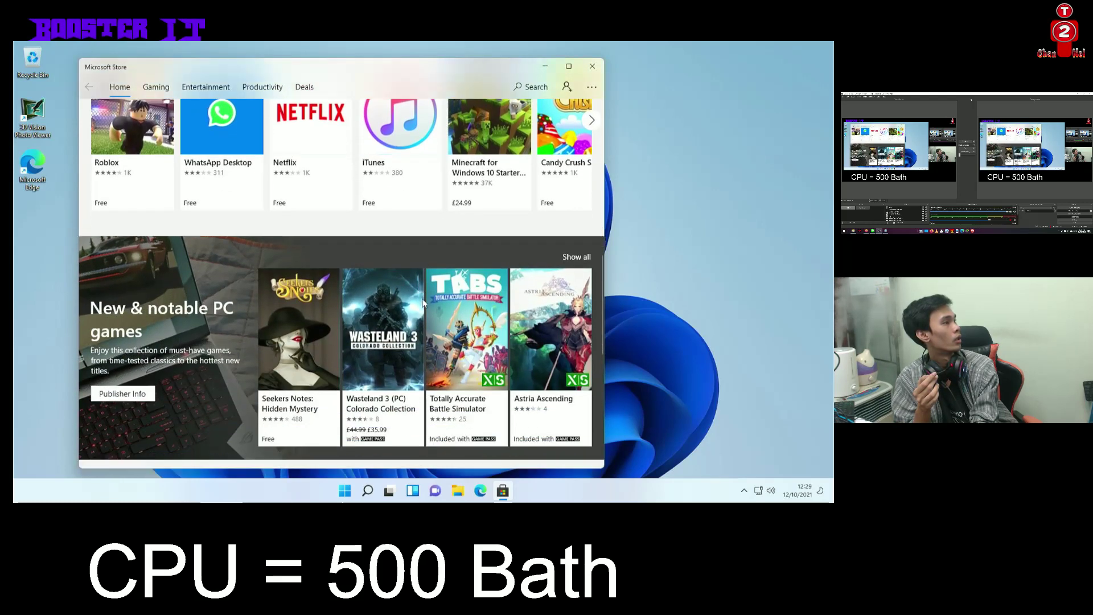
pyautogui.scroll(-2, 428, 308)
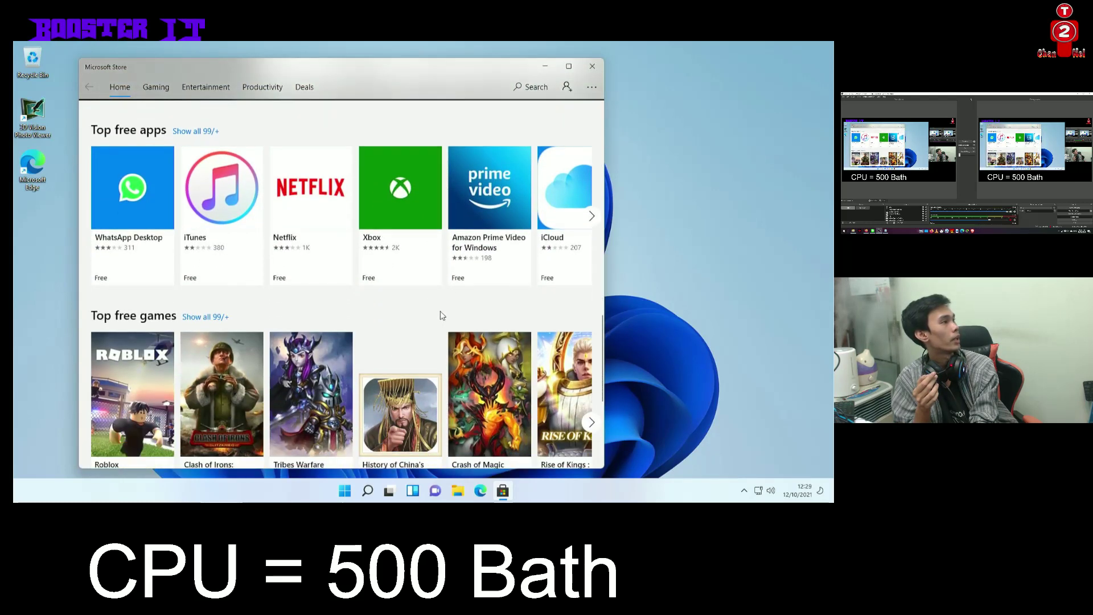
pyautogui.click(591, 219)
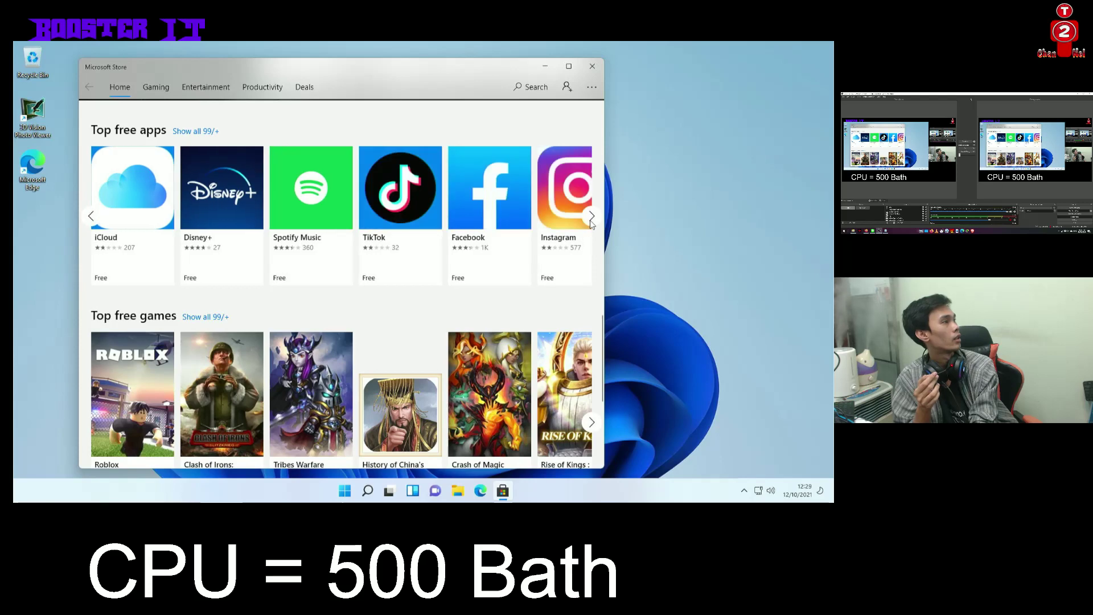
pyautogui.click(591, 219)
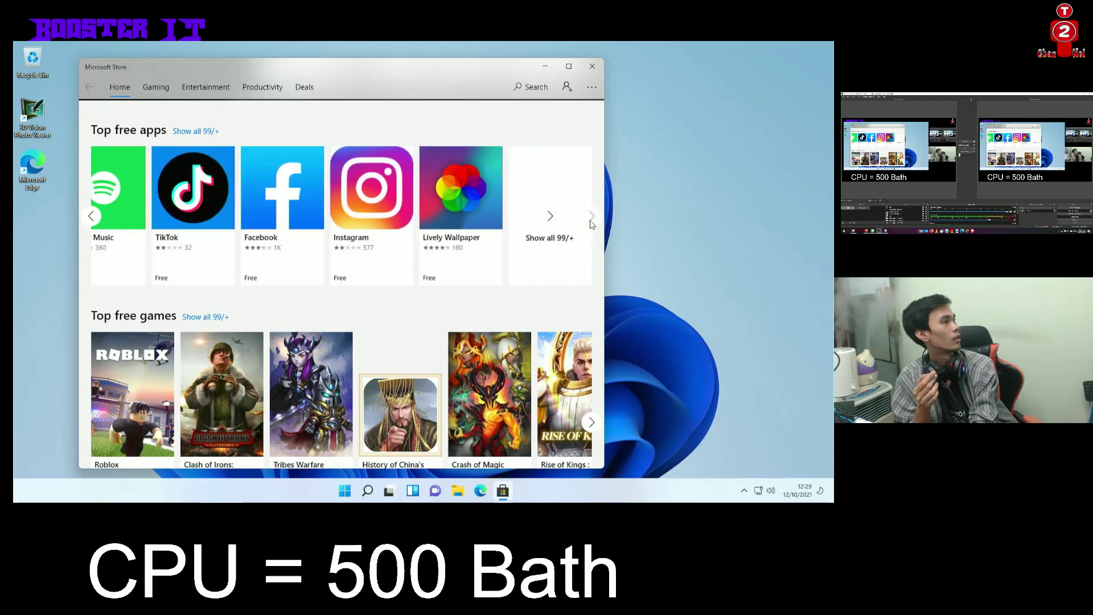
pyautogui.click(91, 216)
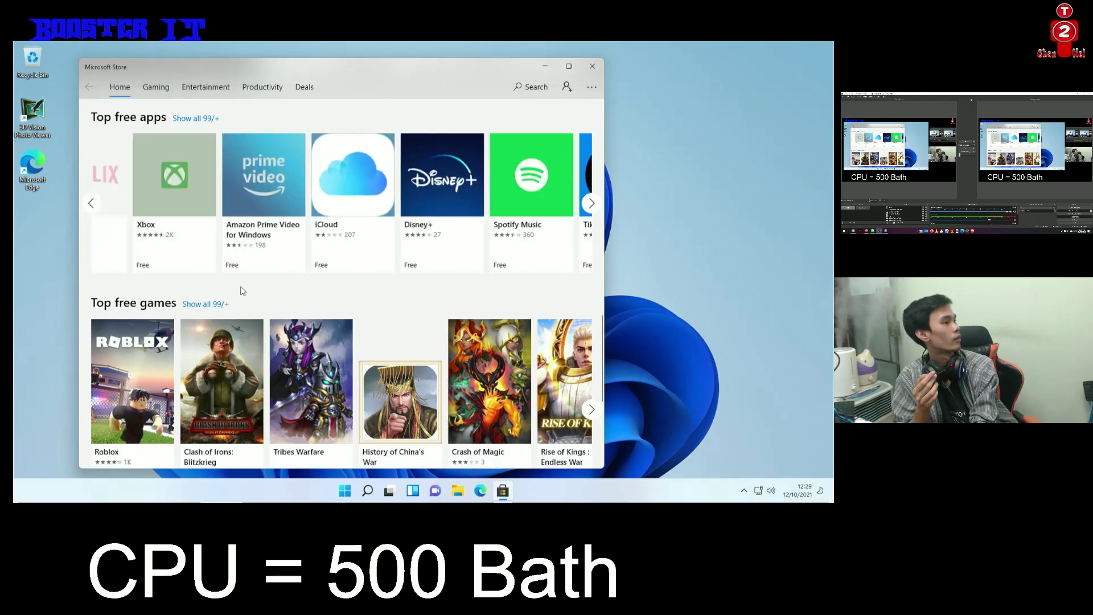
# Scroll further down the Home page to the Windows themes row
pyautogui.scroll(-8, 245, 296)
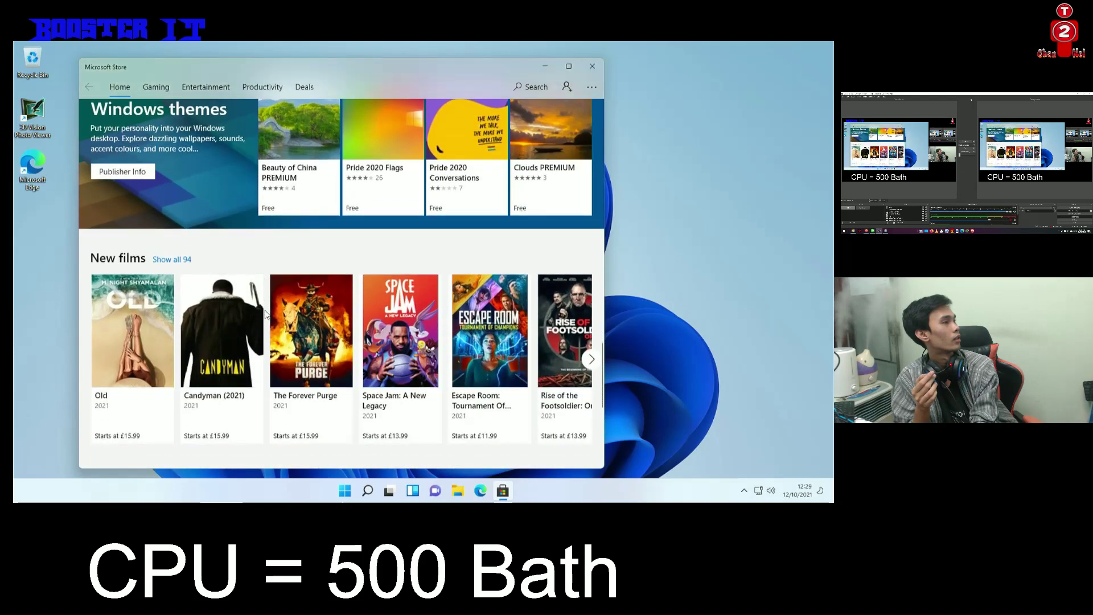
pyautogui.scroll(-5, 265, 314)
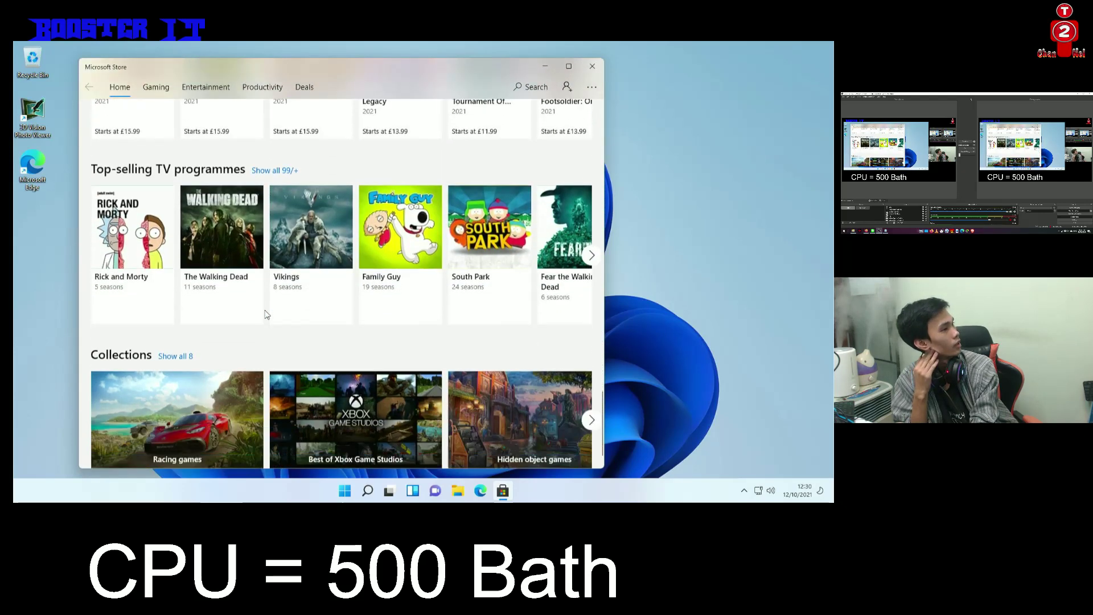
pyautogui.scroll(-1, 266, 313)
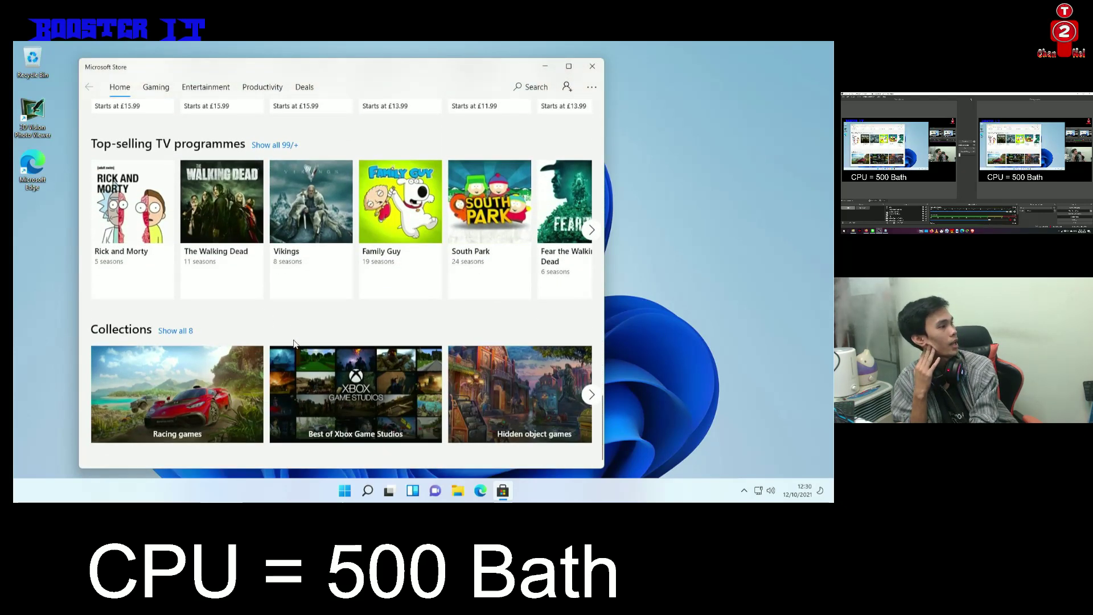
pyautogui.scroll(18, 294, 341)
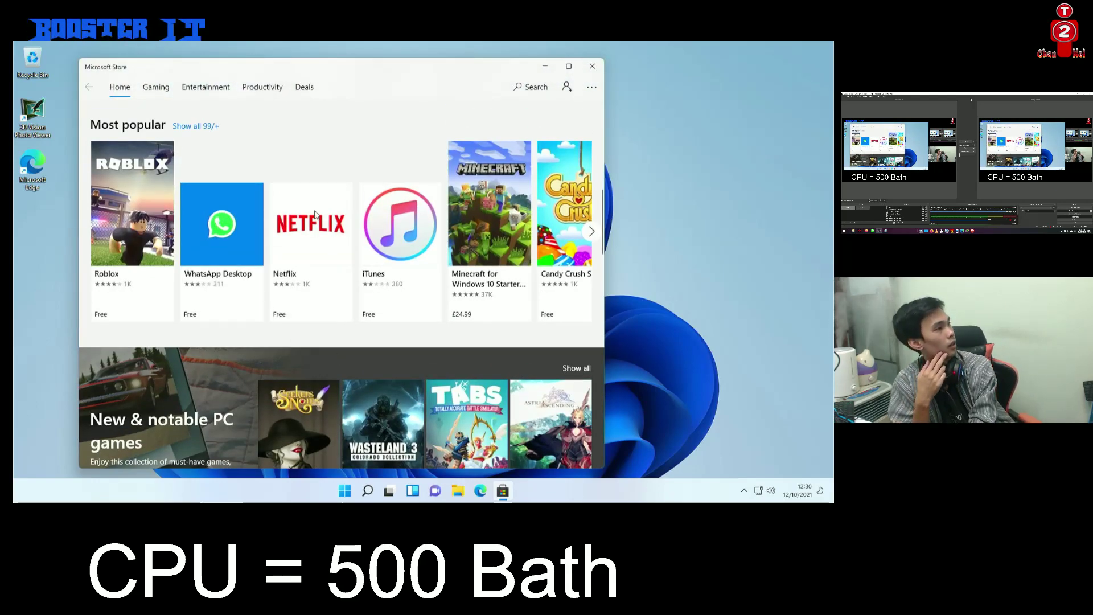
pyautogui.scroll(-5, 492, 289)
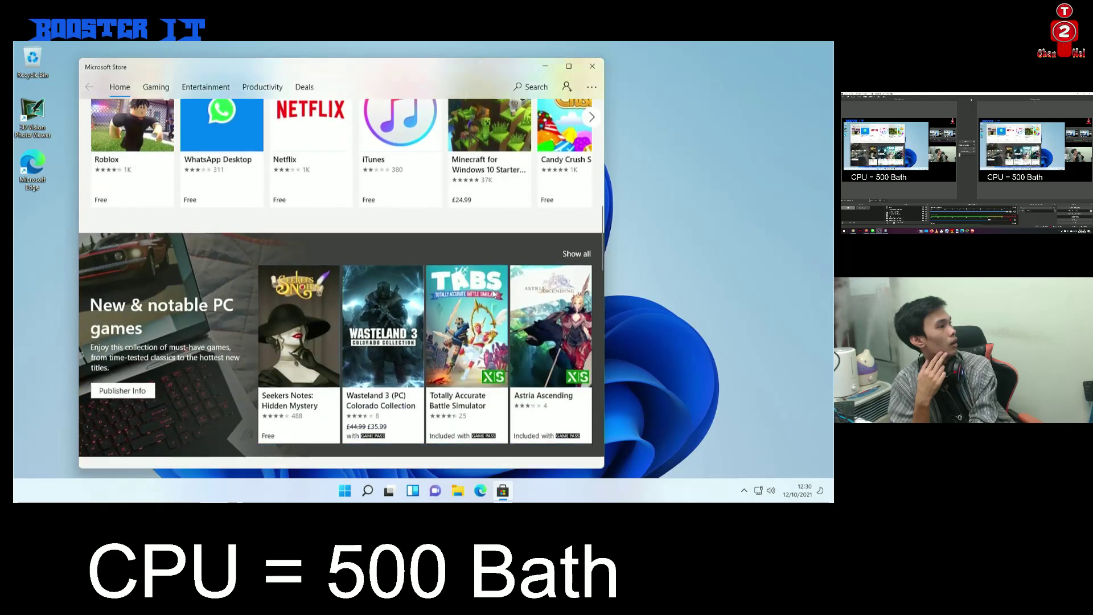
pyautogui.scroll(-7, 487, 299)
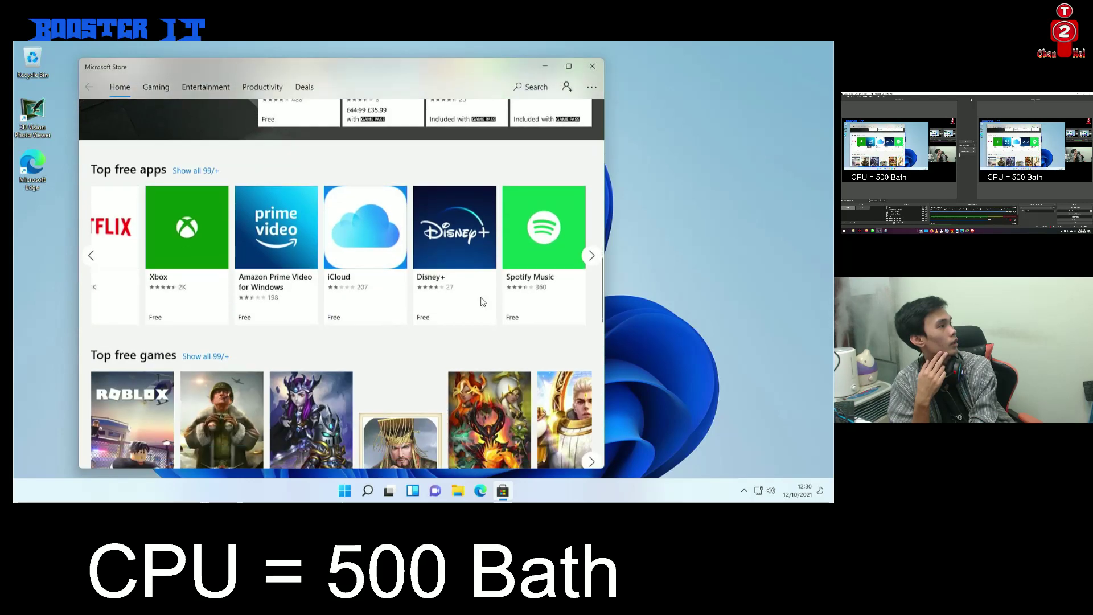
pyautogui.scroll(-5, 481, 301)
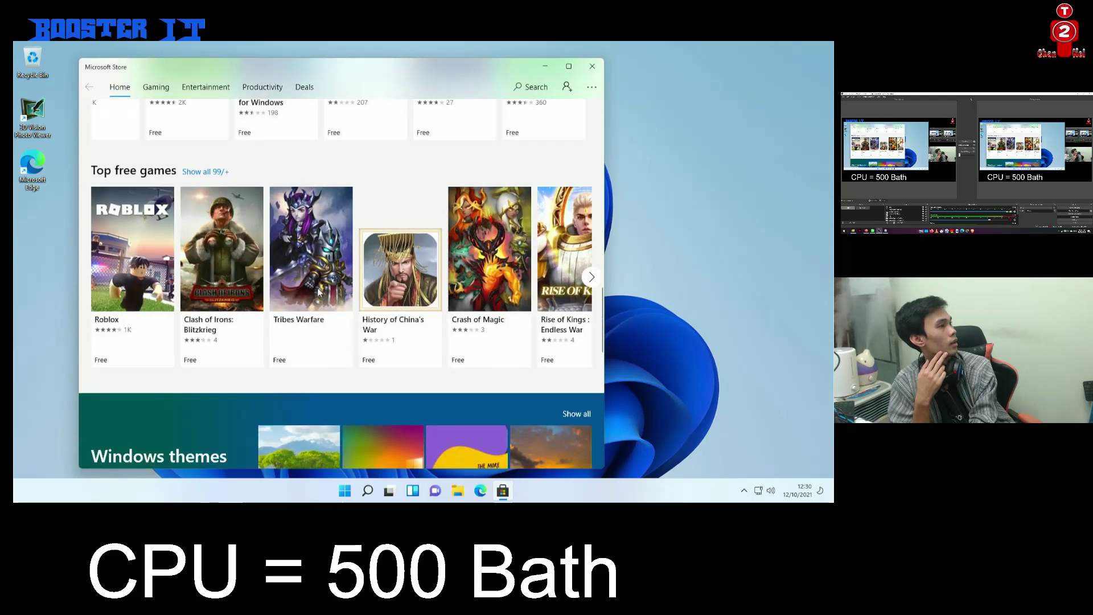
pyautogui.scroll(-5, 318, 312)
pyautogui.scroll(-3, 317, 312)
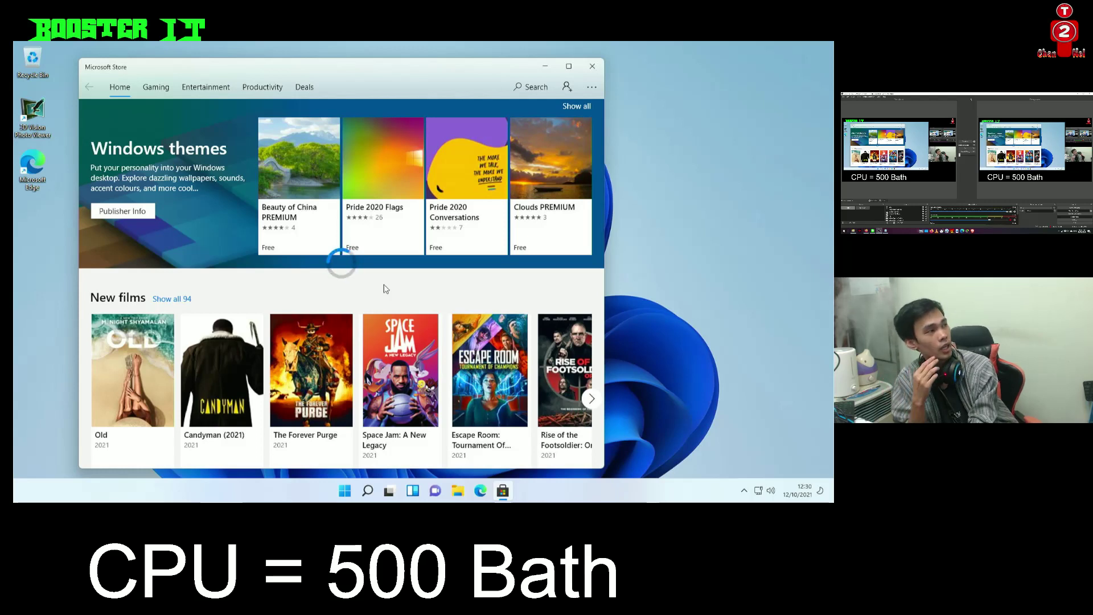
# Refresh the desktop, then choose Get on the free Pride 2020 Flags theme
pyautogui.rightClick(663, 223)
pyautogui.click(683, 264)
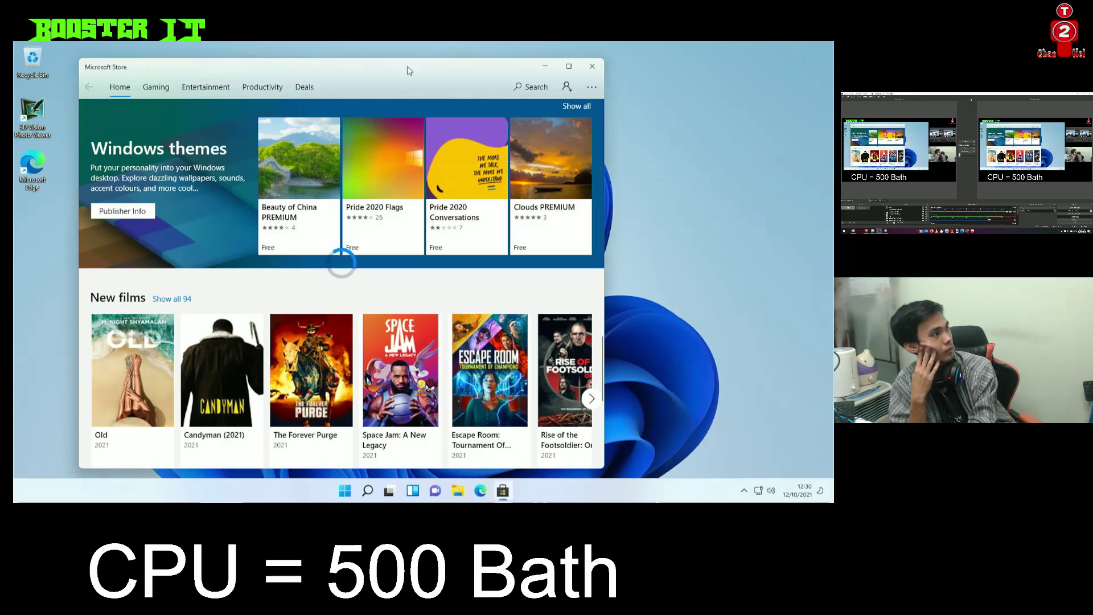
pyautogui.moveTo(407, 71); pyautogui.dragTo(458, 72)
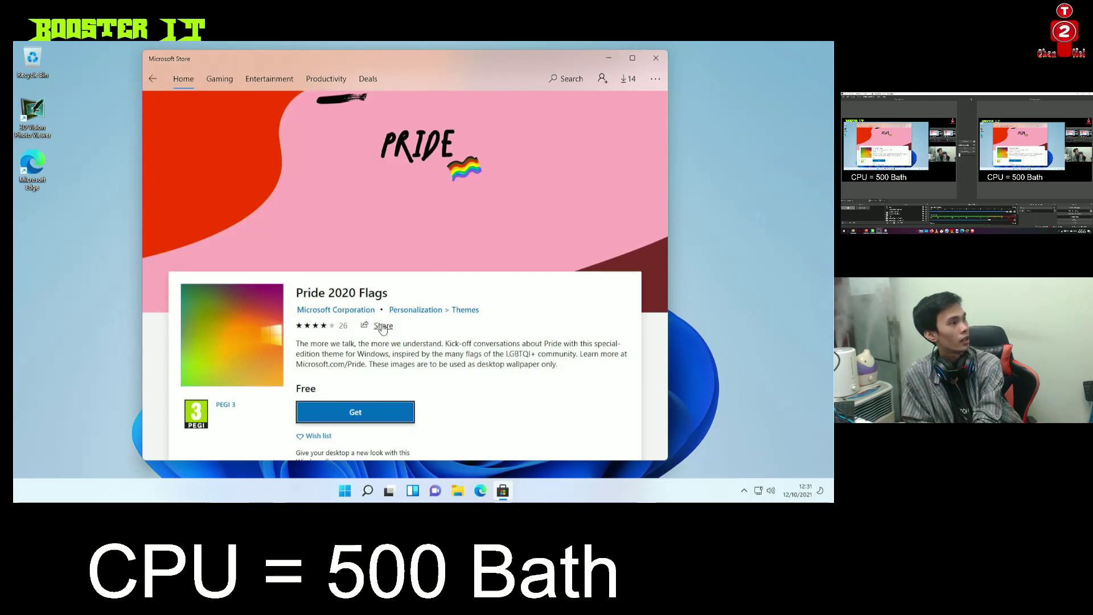
pyautogui.click(361, 292)
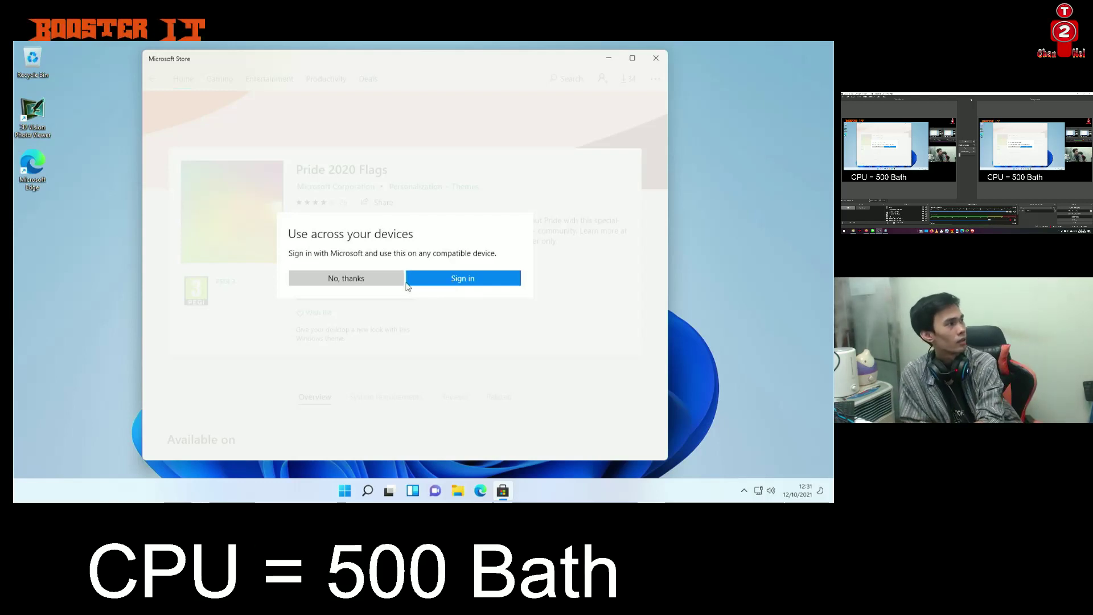
# Decline the Microsoft account sign-in and let Pride 2020 Flags install, scrolling its product page
pyautogui.click(387, 278)
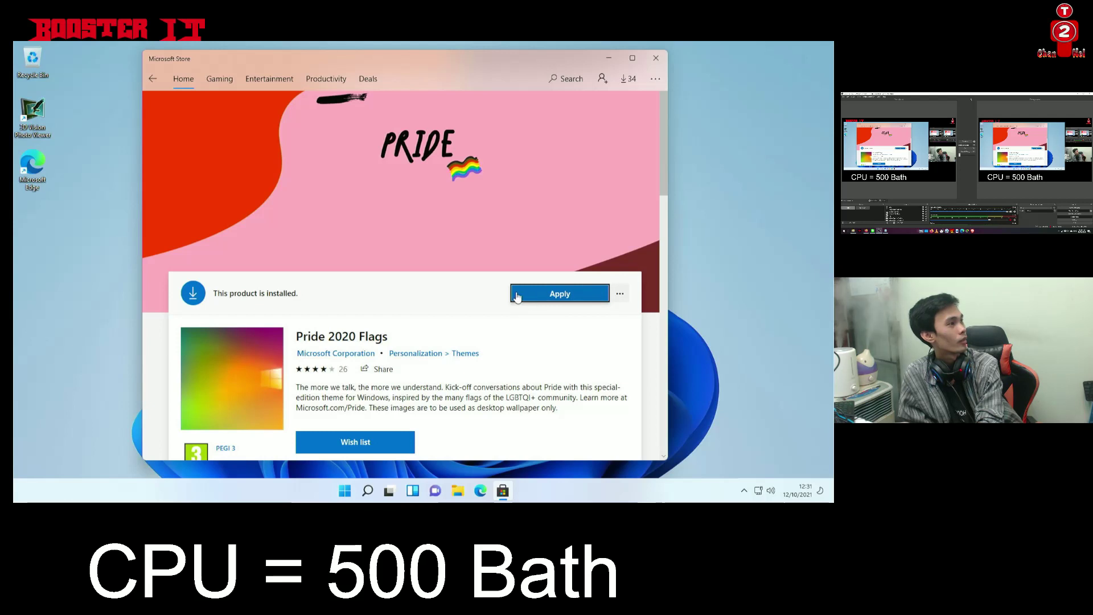
pyautogui.scroll(-3, 511, 297)
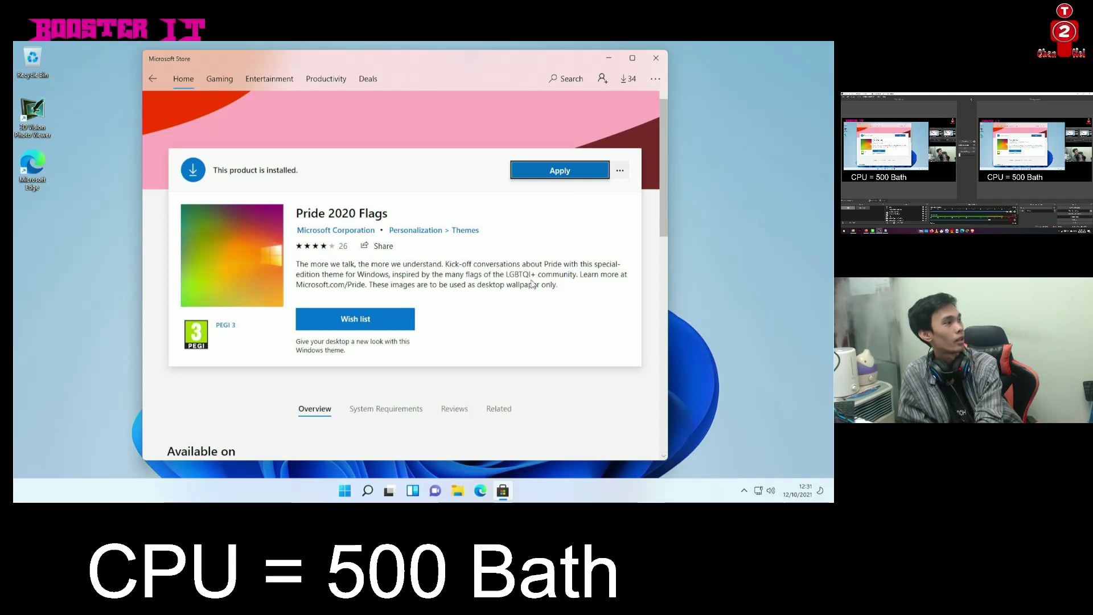
pyautogui.scroll(-5, 532, 290)
pyautogui.scroll(5, 527, 320)
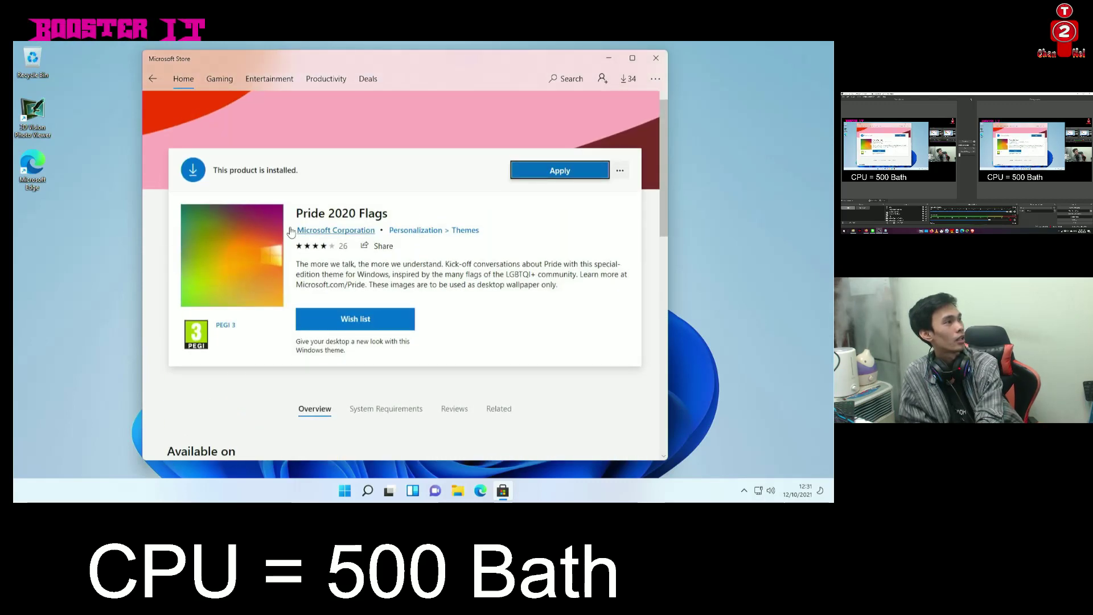
# Go to Display settings from the desktop menu and switch to Personalisation
pyautogui.rightClick(85, 210)
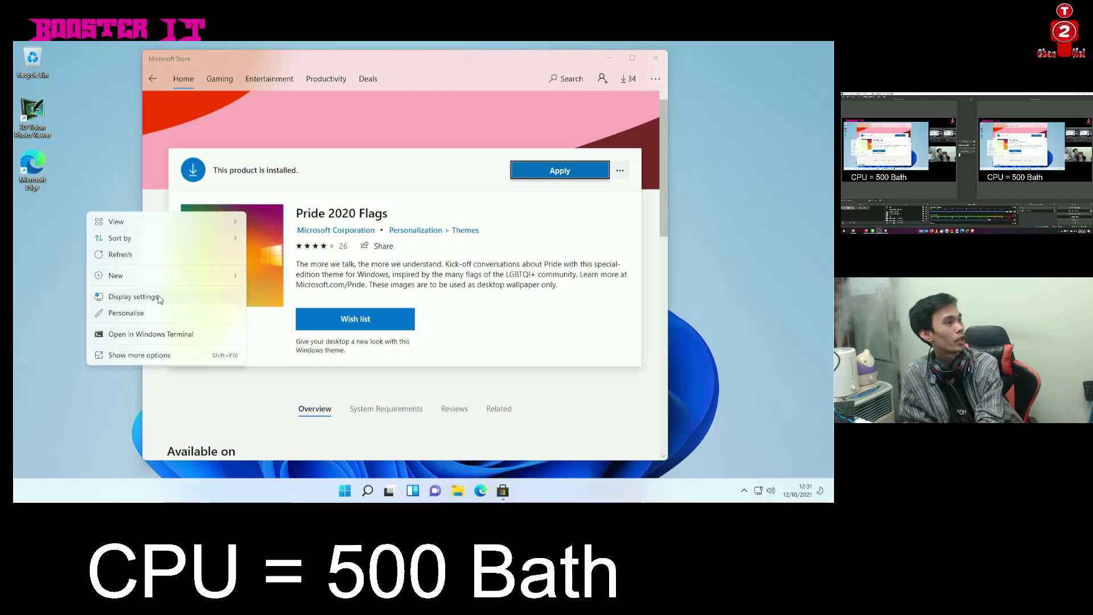
pyautogui.click(133, 297)
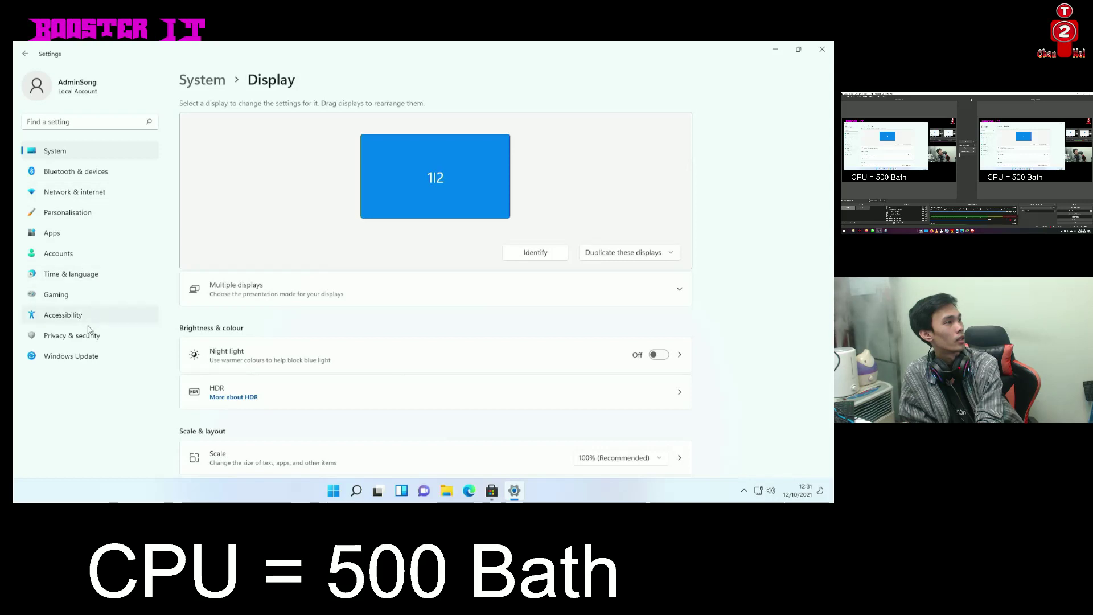
pyautogui.click(67, 213)
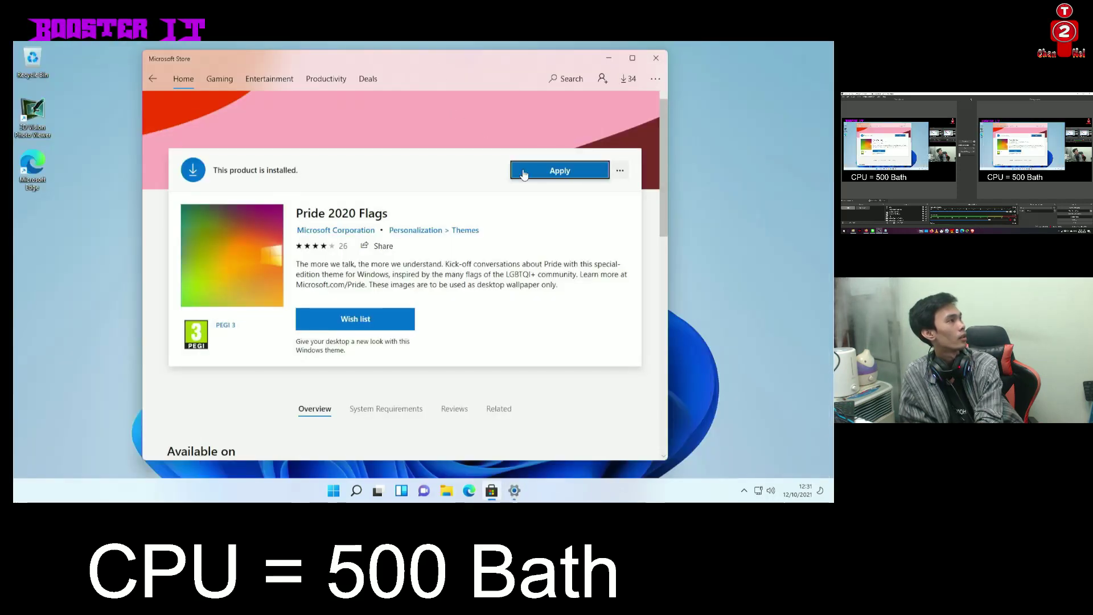
# Try 'Install on my devices' from the theme's more options, then apply Pride 2020 Flags
pyautogui.click(619, 171)
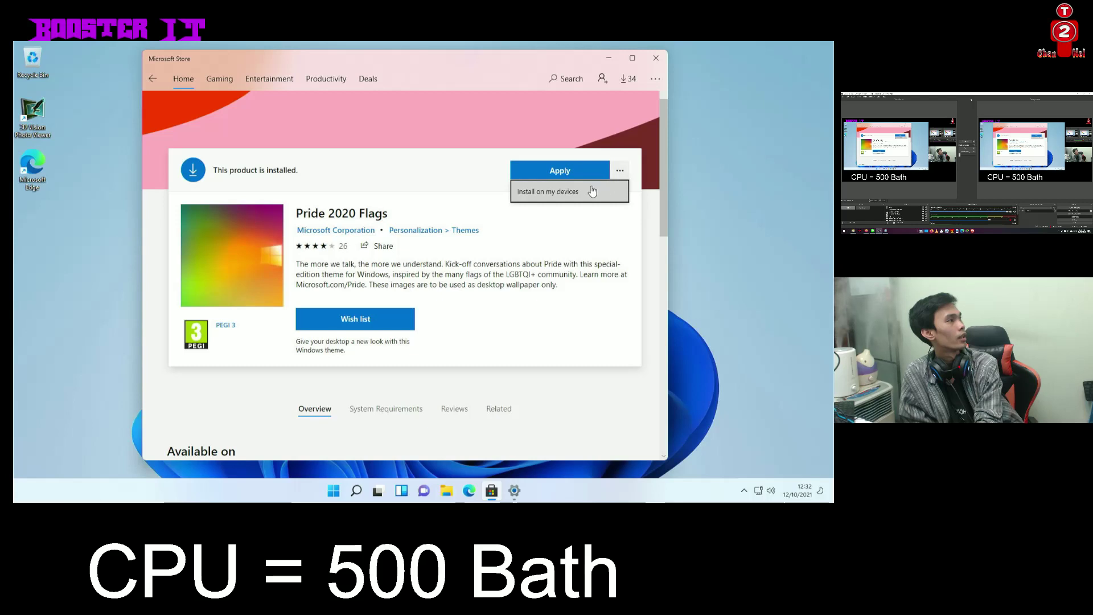
pyautogui.click(573, 194)
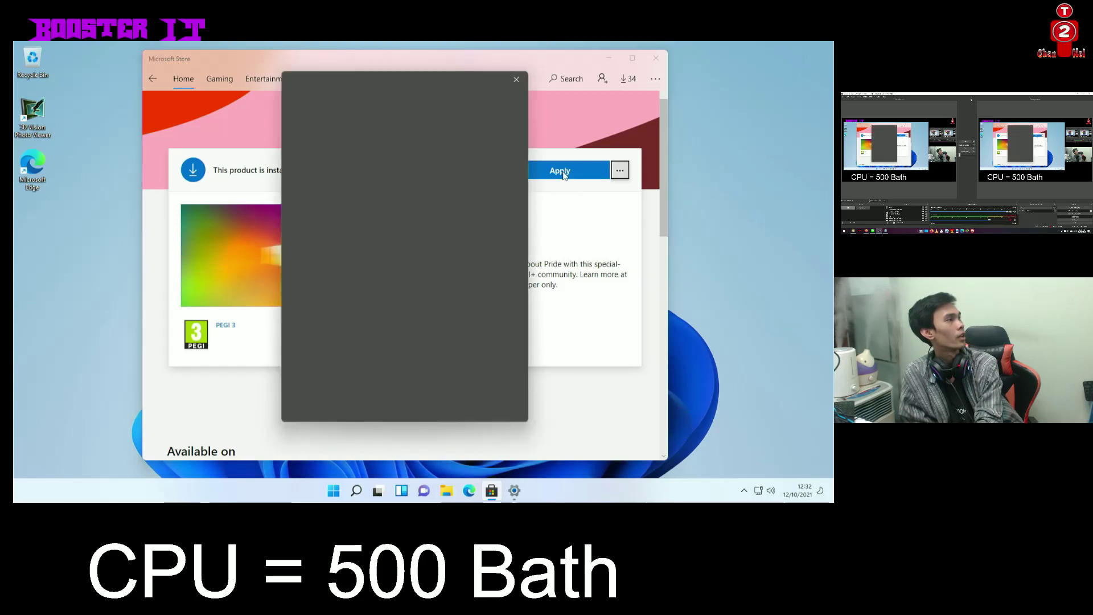
pyautogui.click(517, 81)
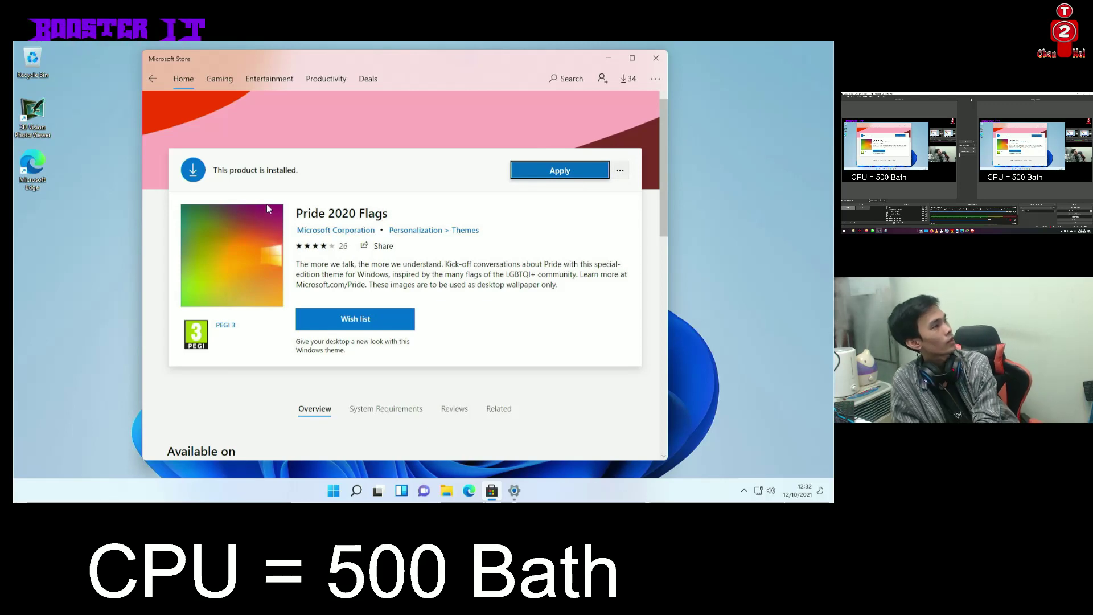
pyautogui.scroll(-5, 266, 208)
pyautogui.scroll(-2, 349, 270)
pyautogui.scroll(8, 349, 274)
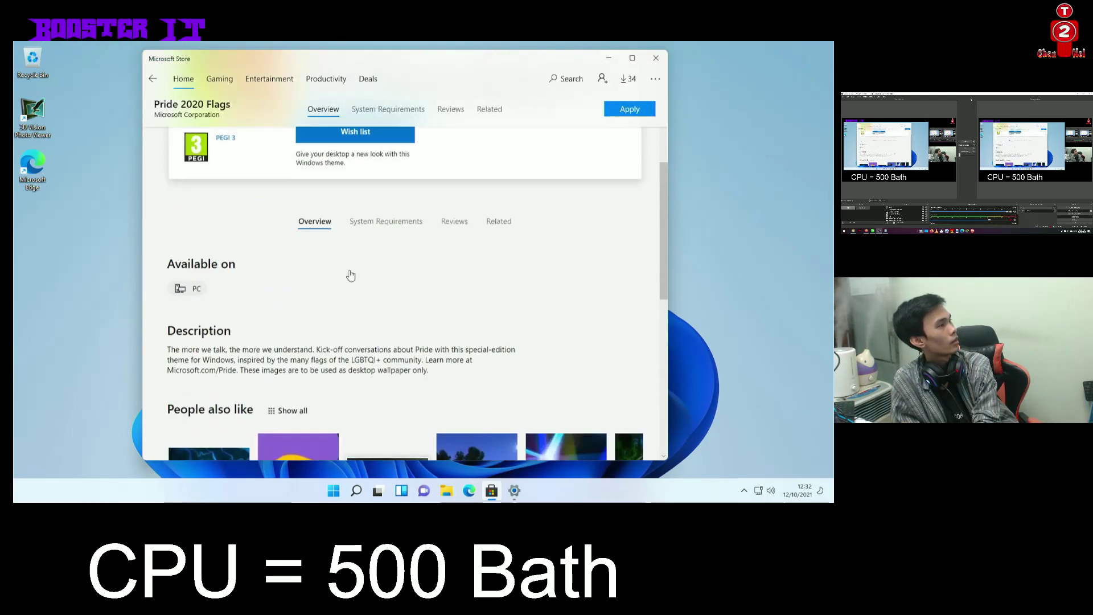
pyautogui.click(551, 173)
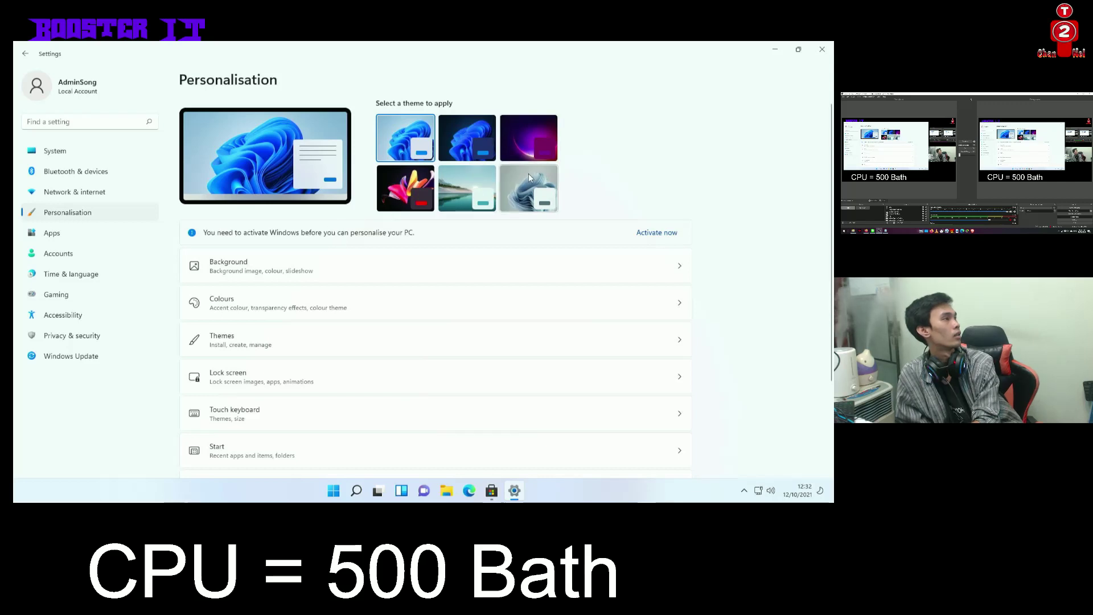
# Switch to the Captured Motion theme and minimize Settings and the Store to view the wallpaper
pyautogui.click(397, 185)
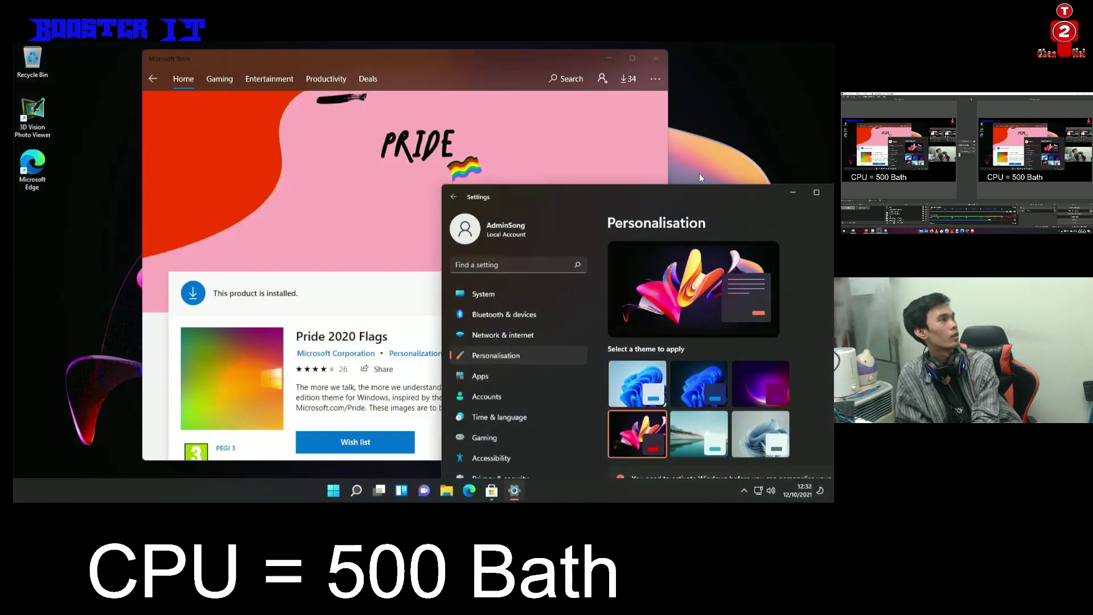
pyautogui.moveTo(698, 196); pyautogui.dragTo(463, 90)
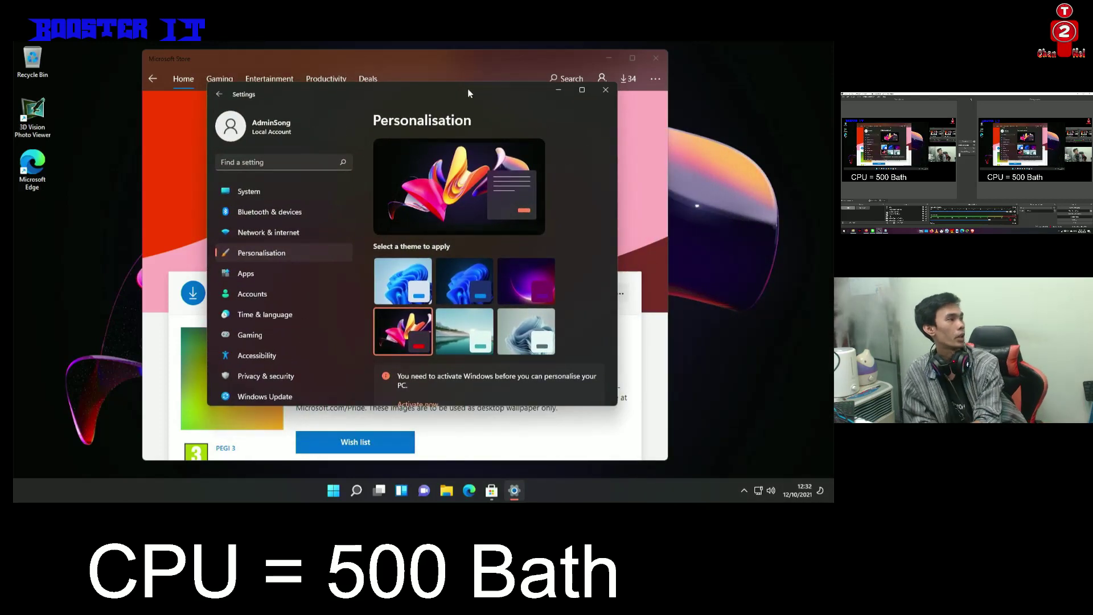
pyautogui.click(558, 90)
pyautogui.click(609, 58)
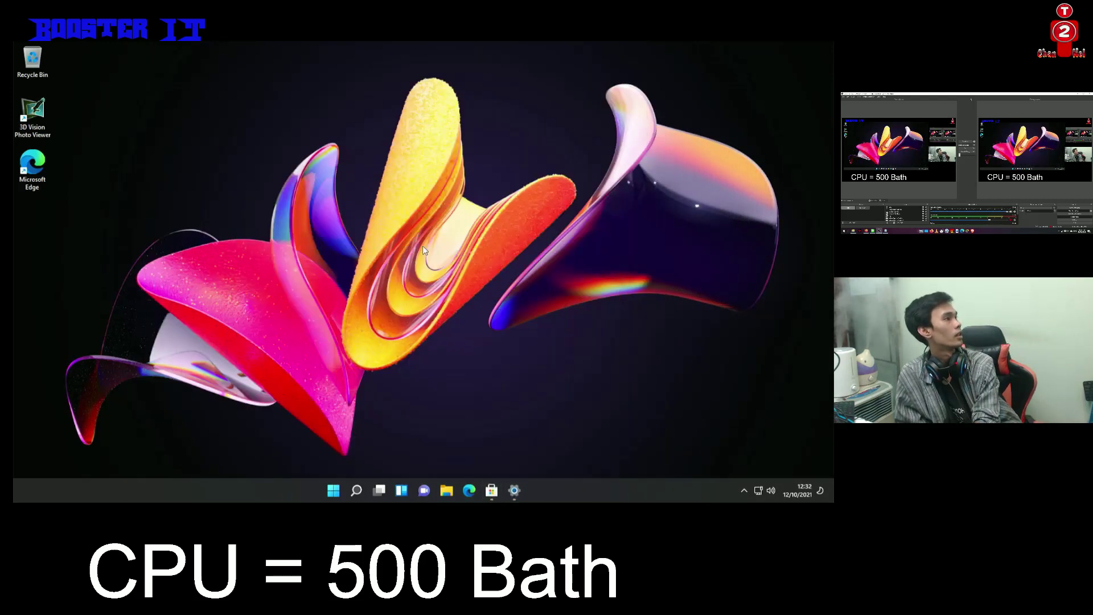
# Return to Personalisation, pick the Windows (light) theme, and close Settings
pyautogui.click(514, 490)
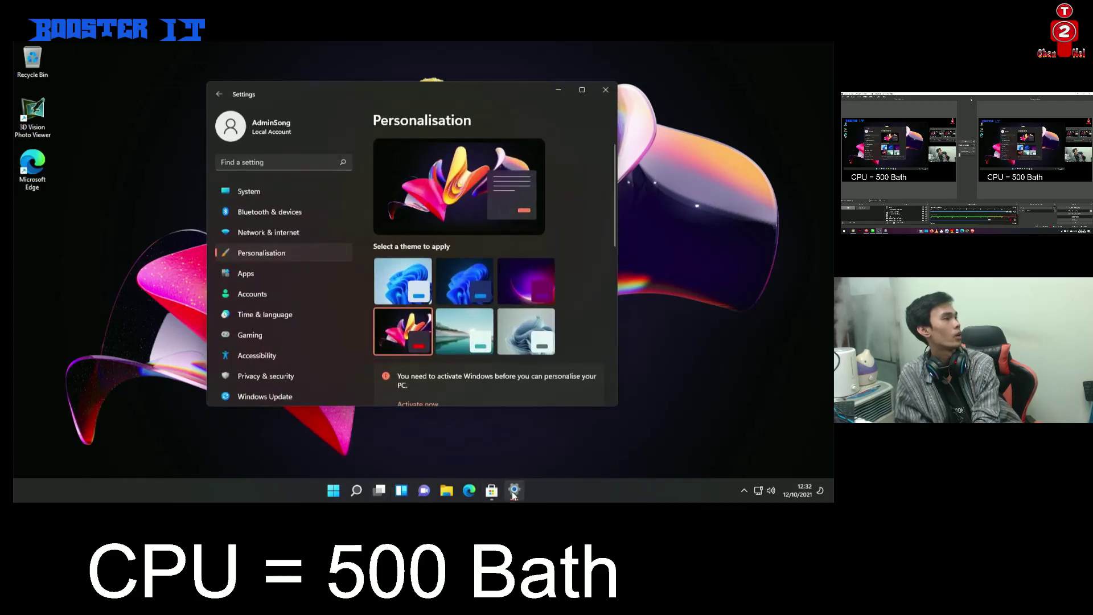
pyautogui.click(424, 285)
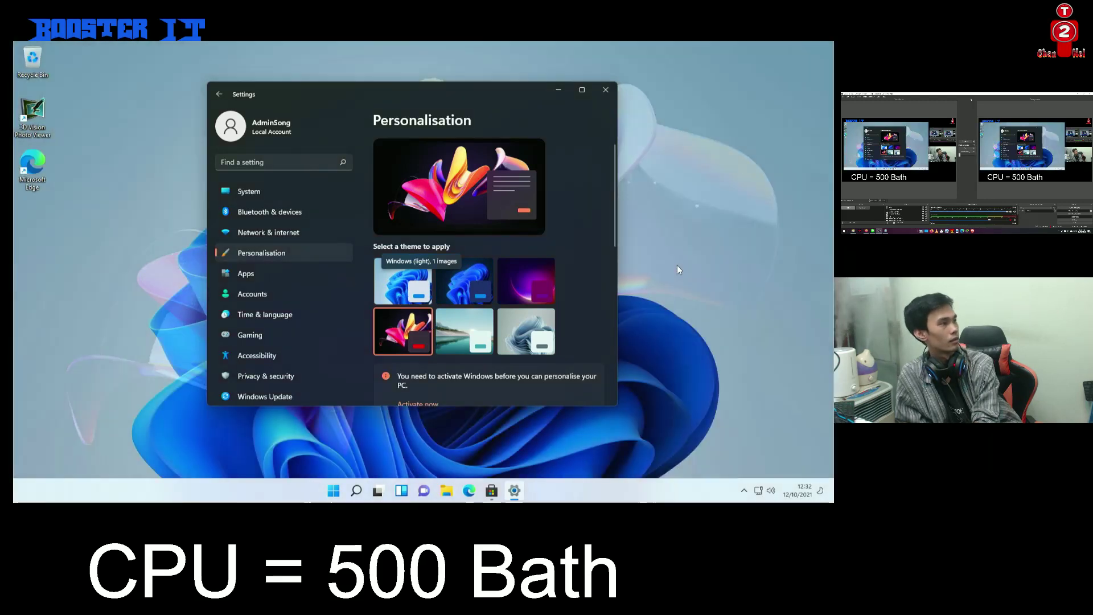
pyautogui.scroll(-4, 563, 317)
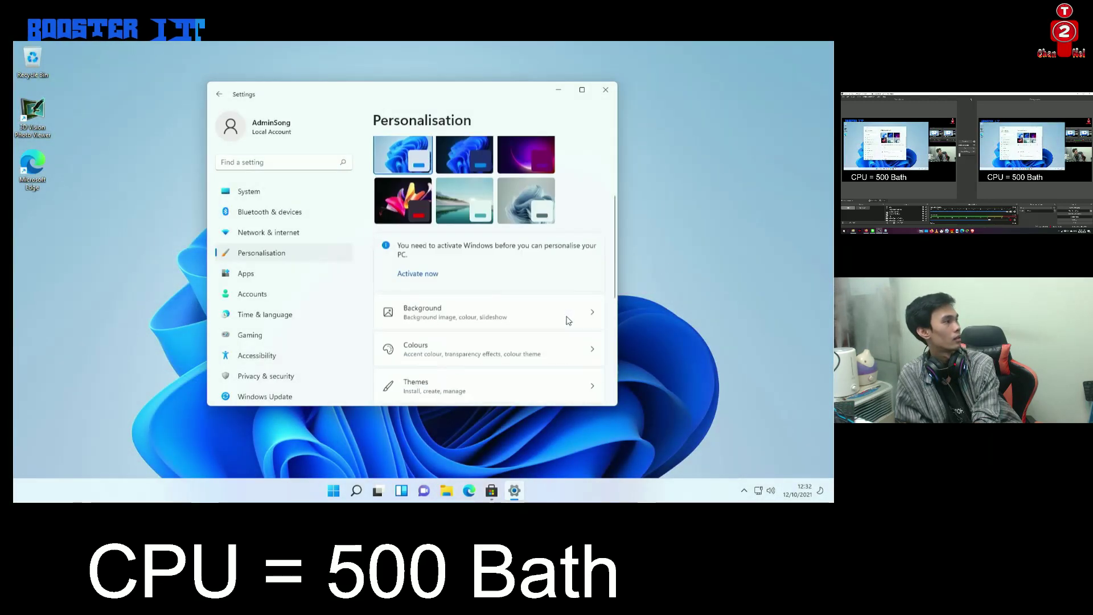
pyautogui.scroll(3, 545, 286)
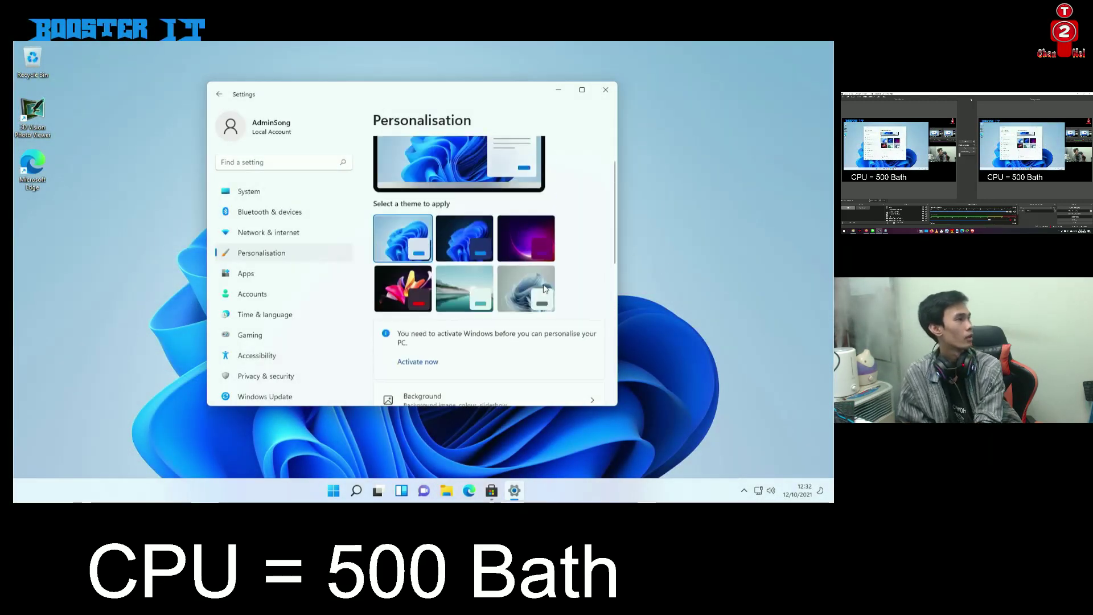
pyautogui.scroll(-2, 531, 299)
pyautogui.scroll(-8, 526, 285)
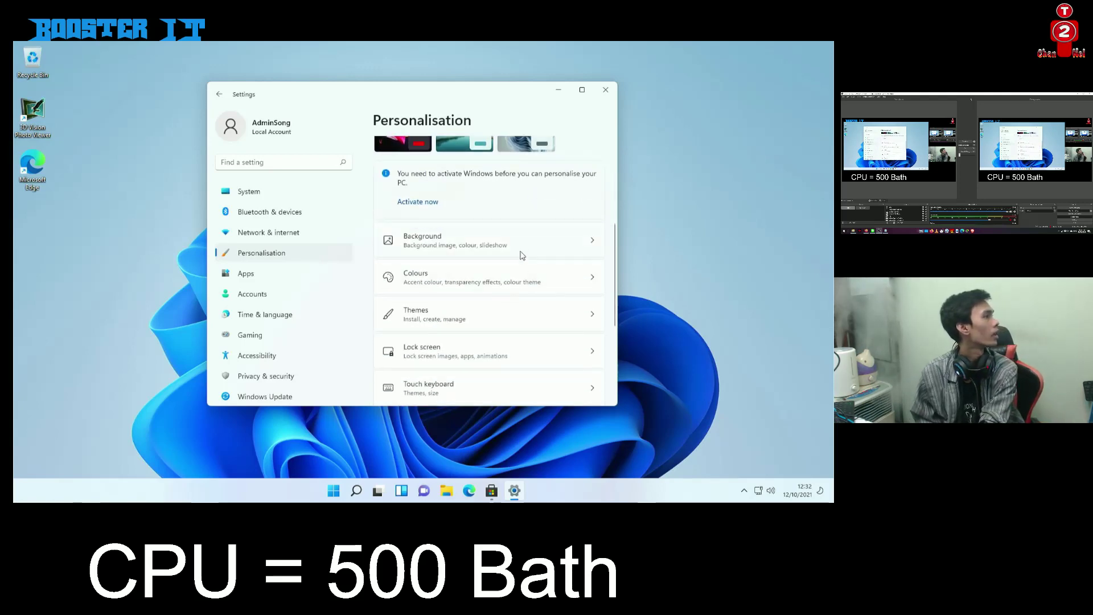
pyautogui.click(605, 89)
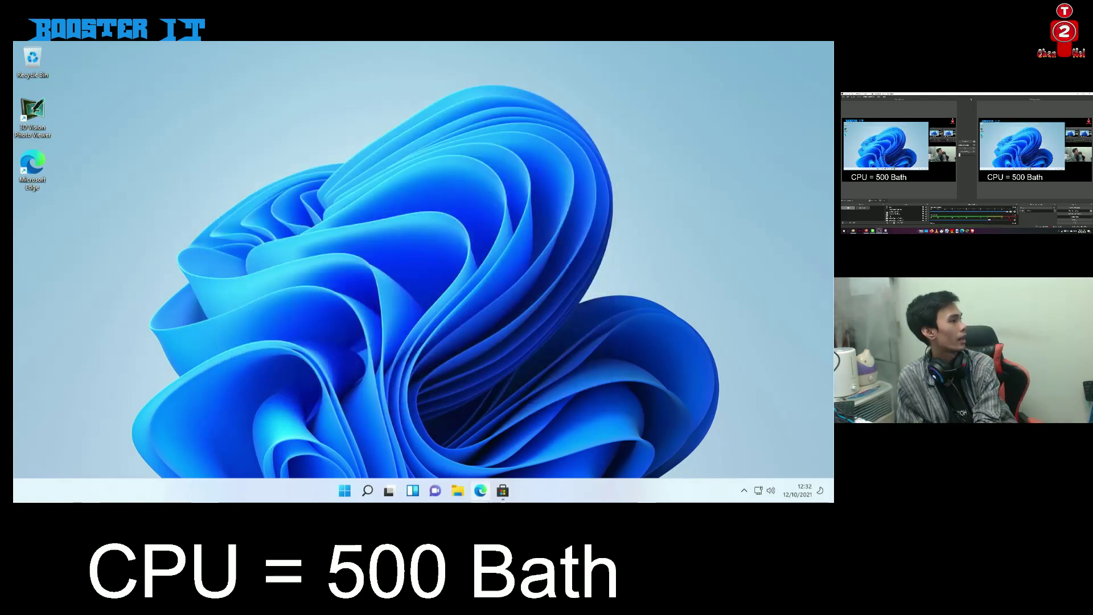
# Apply Pride 2020 Flags again from the Store, then minimize the Store window
pyautogui.click(503, 491)
pyautogui.click(561, 294)
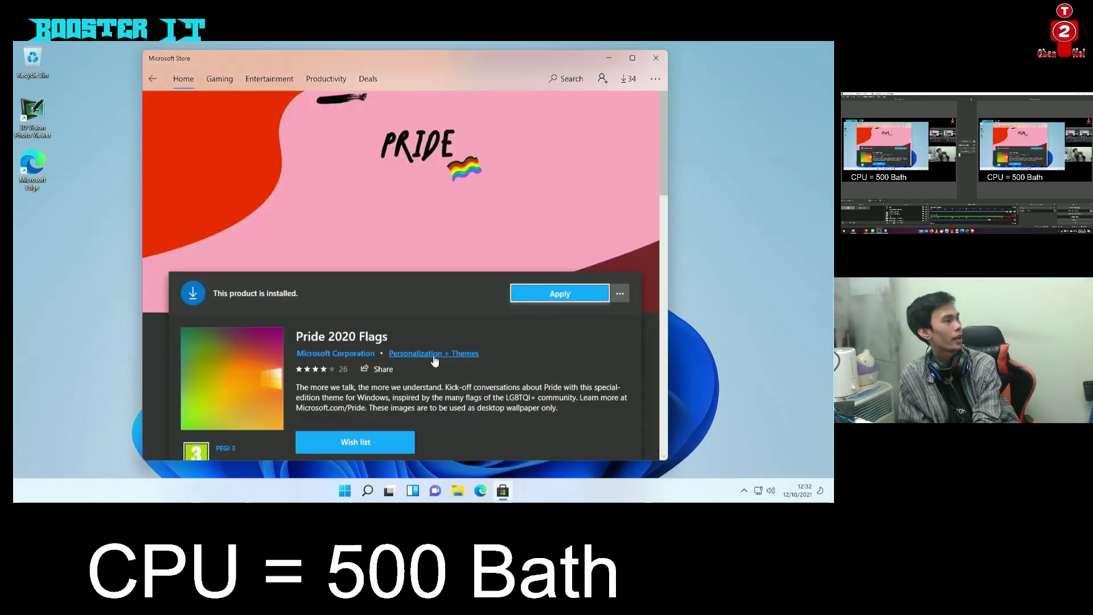
pyautogui.scroll(-4, 445, 378)
pyautogui.scroll(-8, 462, 381)
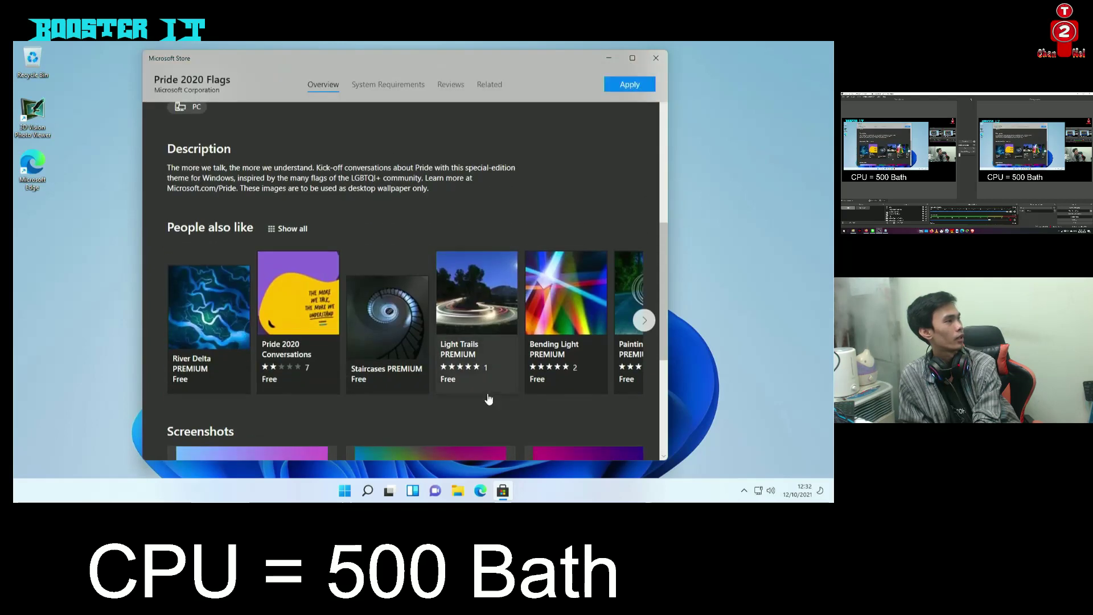
pyautogui.scroll(12, 477, 405)
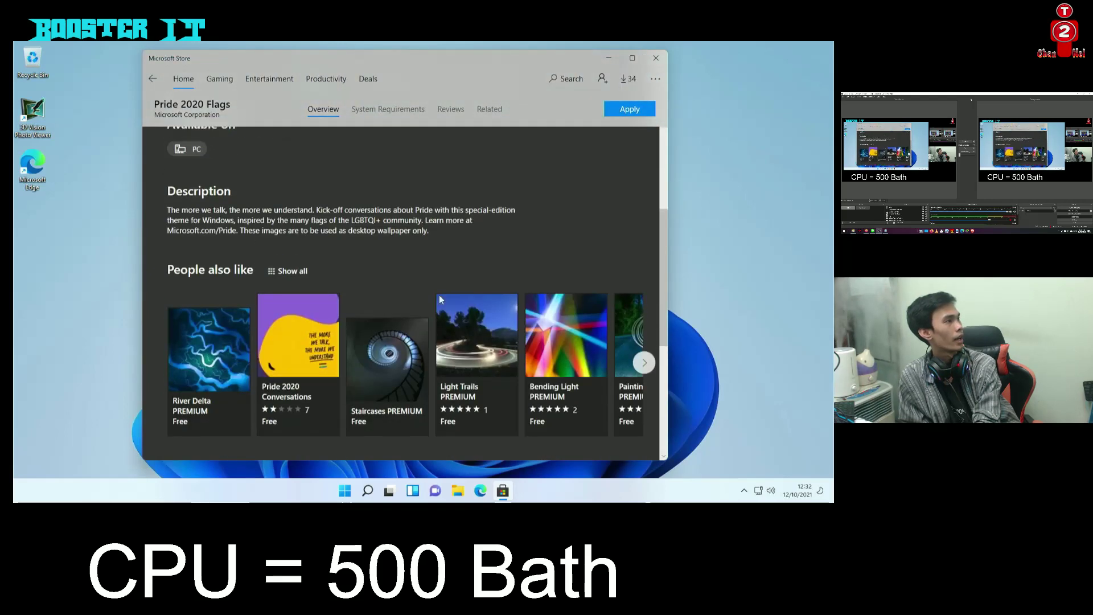
pyautogui.click(609, 58)
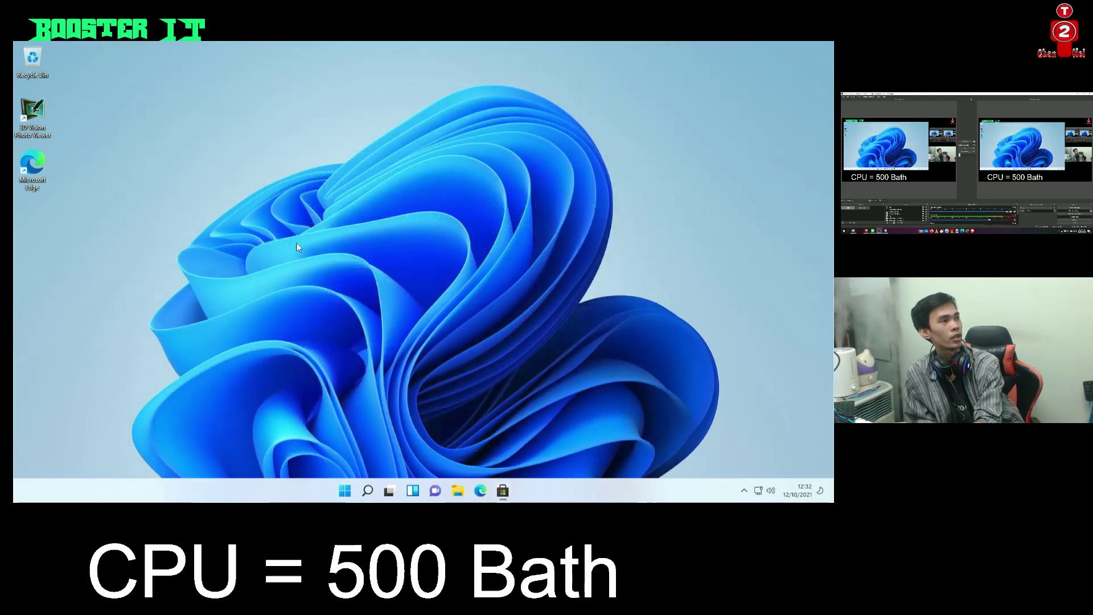
# Refresh the desktop, then open Display settings in a maximised Settings window
pyautogui.rightClick(241, 170)
pyautogui.click(285, 212)
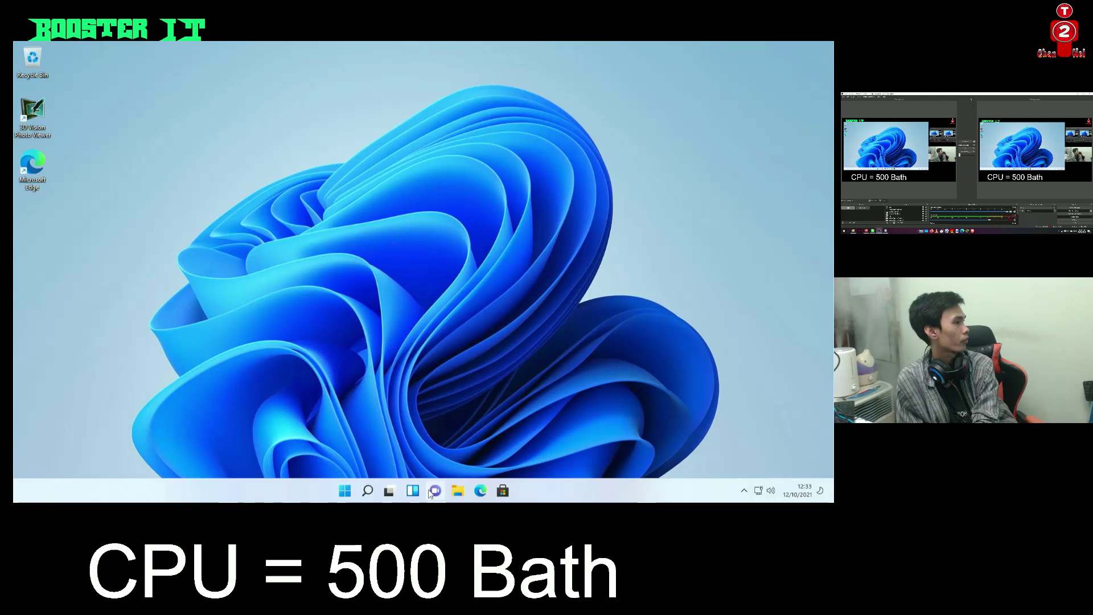
pyautogui.rightClick(296, 175)
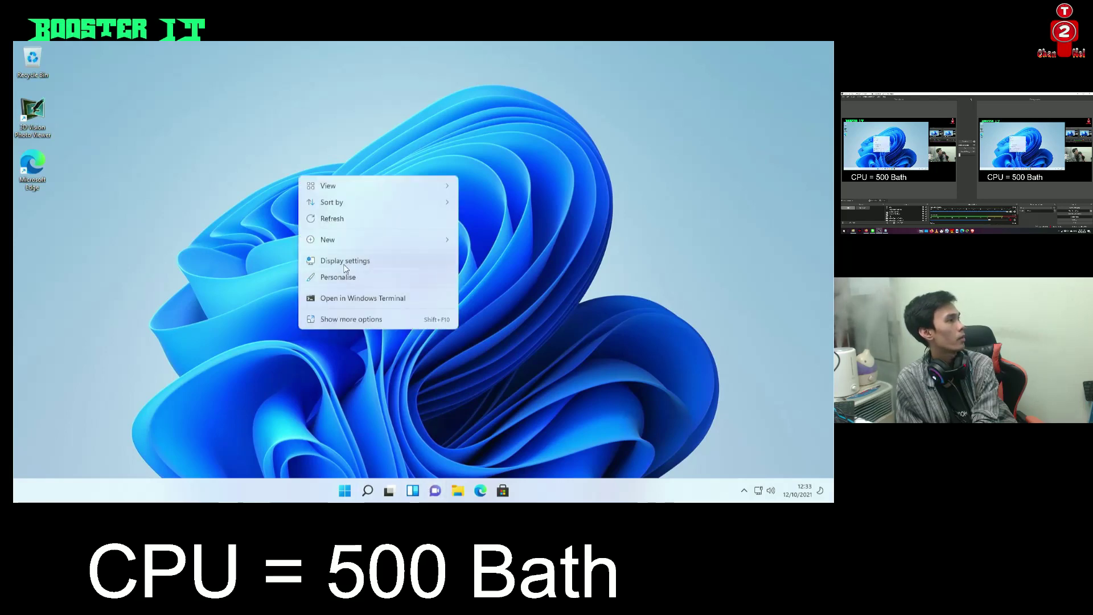
pyautogui.click(346, 267)
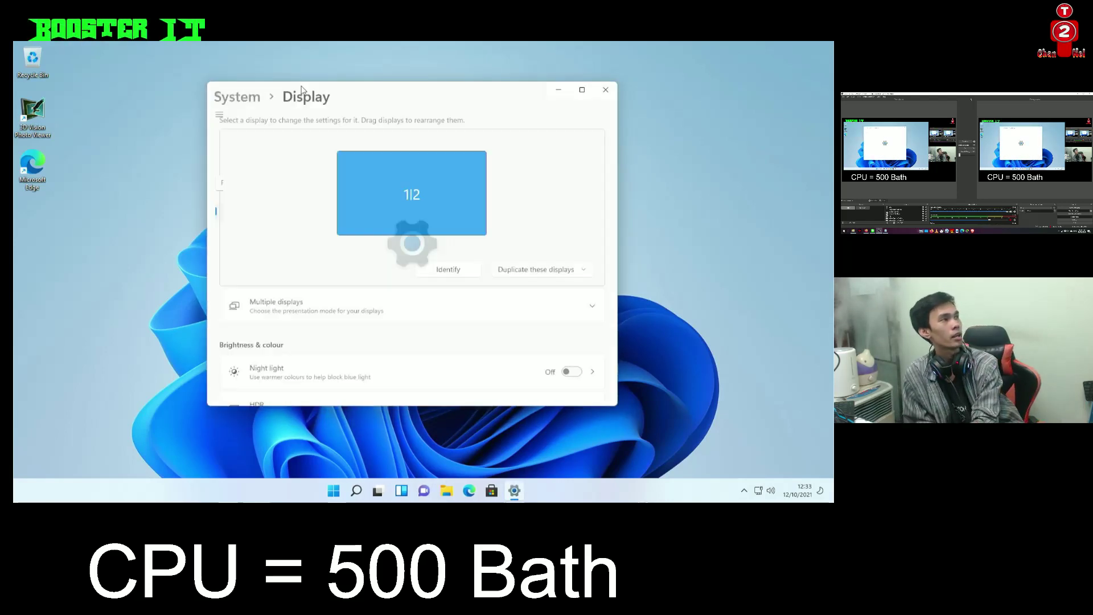
pyautogui.doubleClick(304, 90)
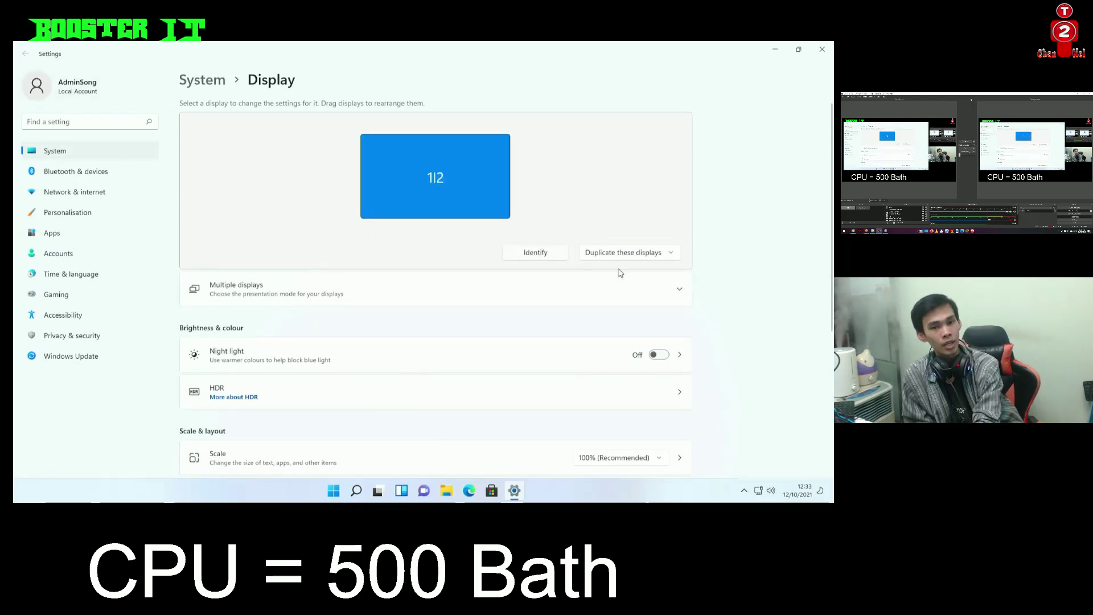
# Keep Duplicate these displays, identify each screen's number, and switch Night light on
pyautogui.click(661, 256)
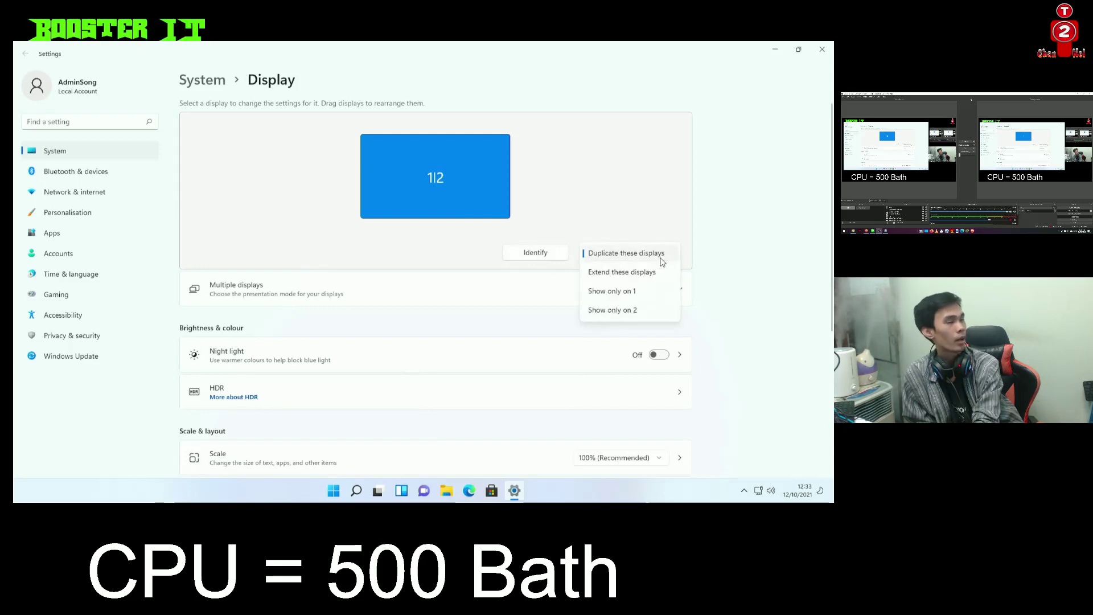
pyautogui.click(744, 397)
pyautogui.scroll(-3, 611, 374)
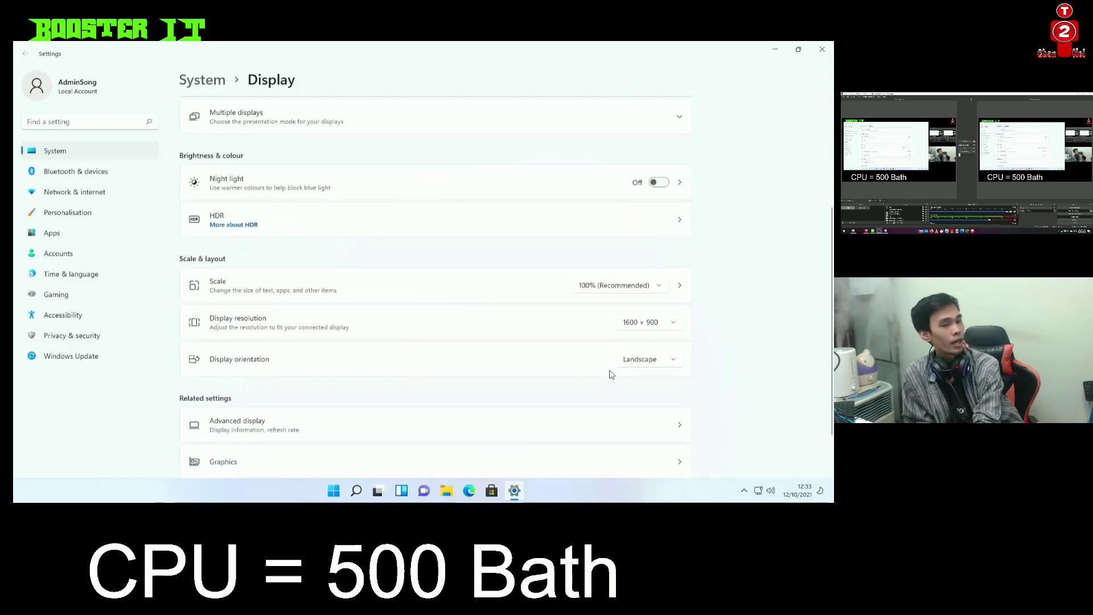
pyautogui.scroll(3, 591, 375)
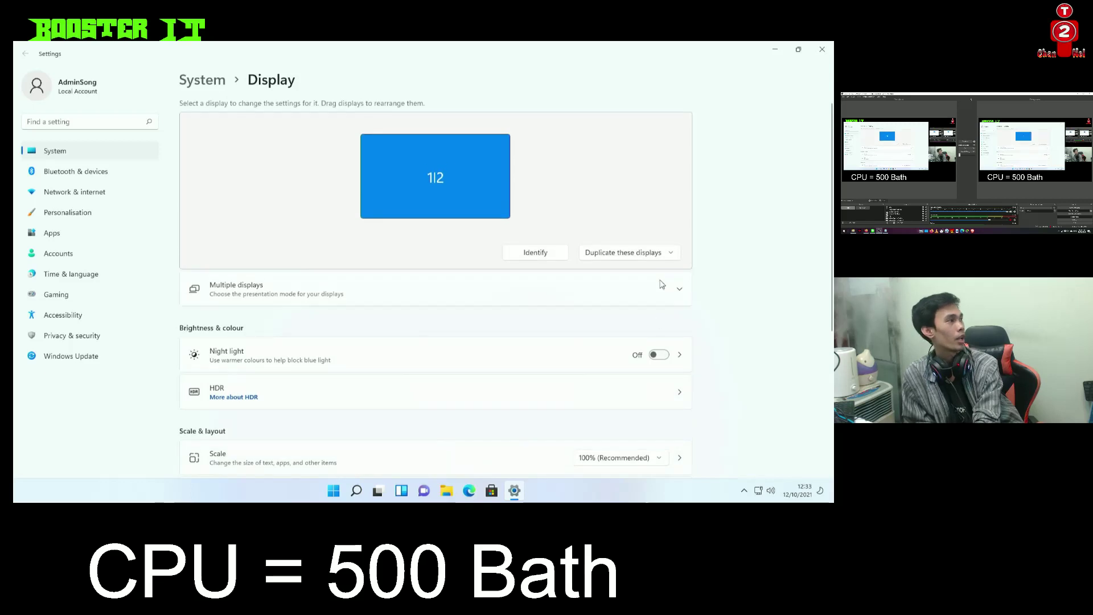
pyautogui.click(655, 257)
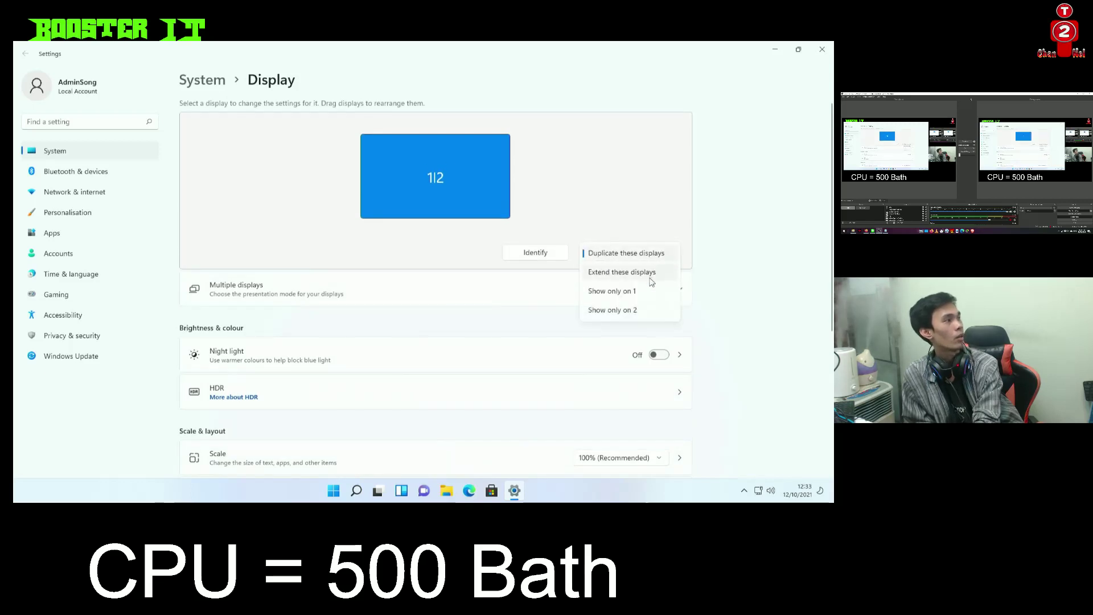
pyautogui.click(735, 282)
pyautogui.click(545, 252)
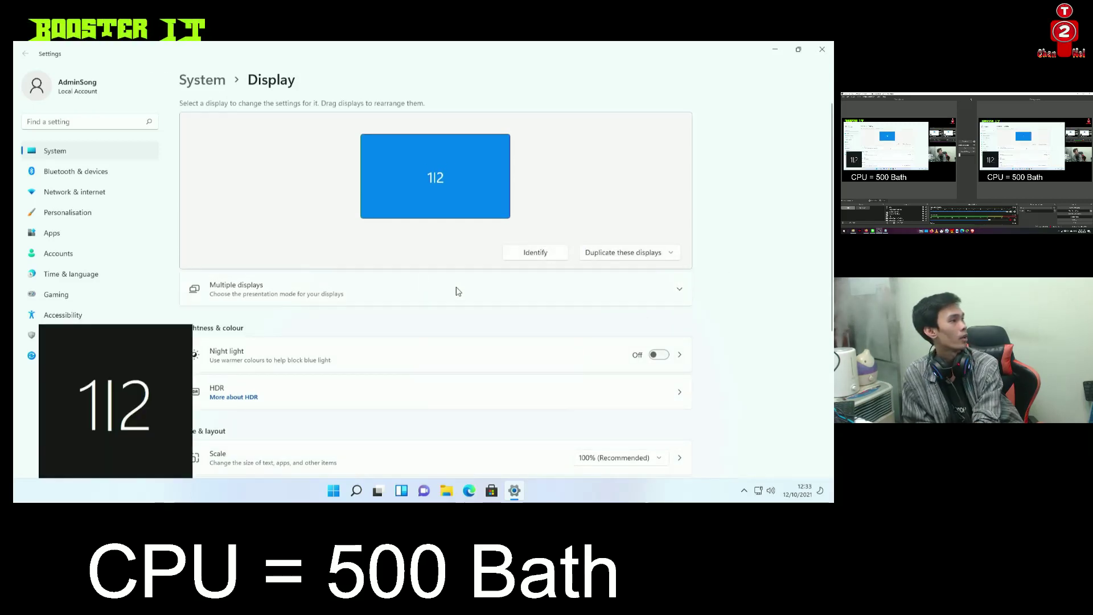
pyautogui.scroll(-3, 405, 342)
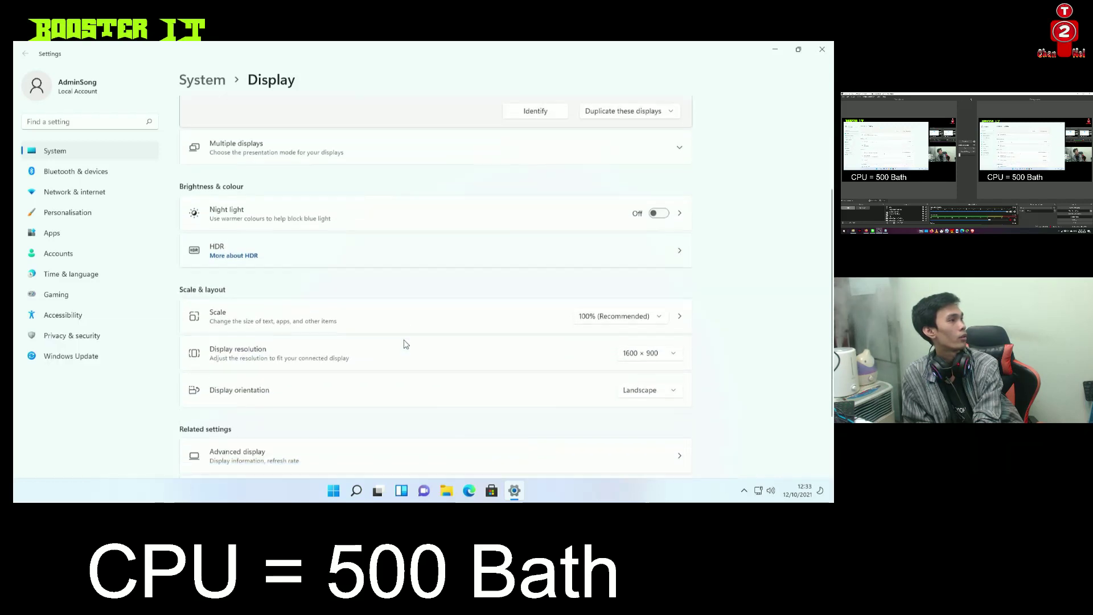
pyautogui.click(659, 182)
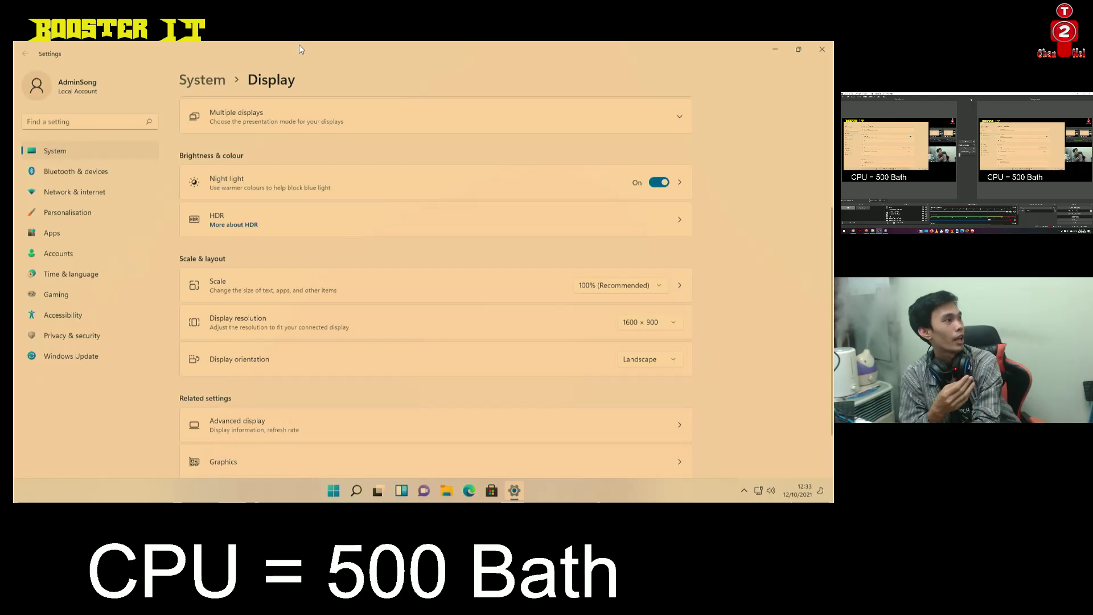
# Toggle Night light off, on, and off again, leaving it Off
pyautogui.click(657, 183)
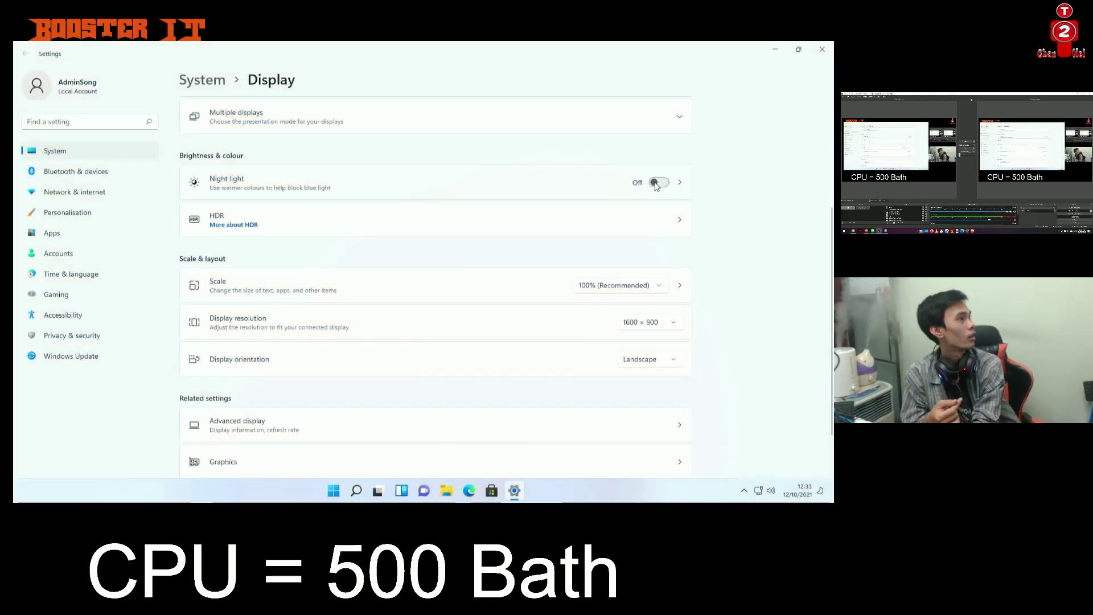
pyautogui.click(660, 183)
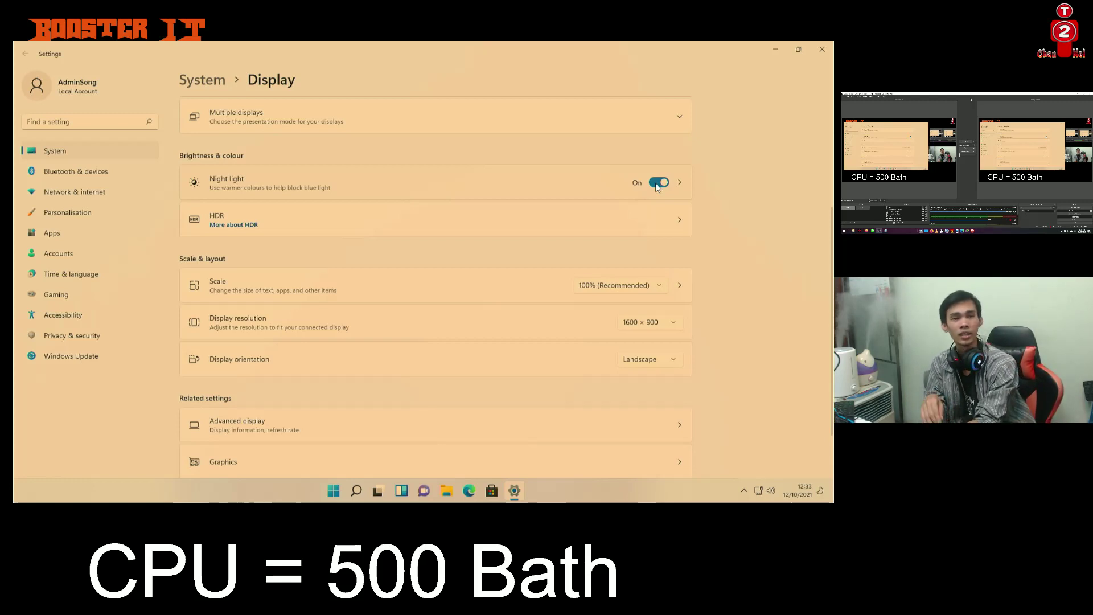
pyautogui.click(658, 185)
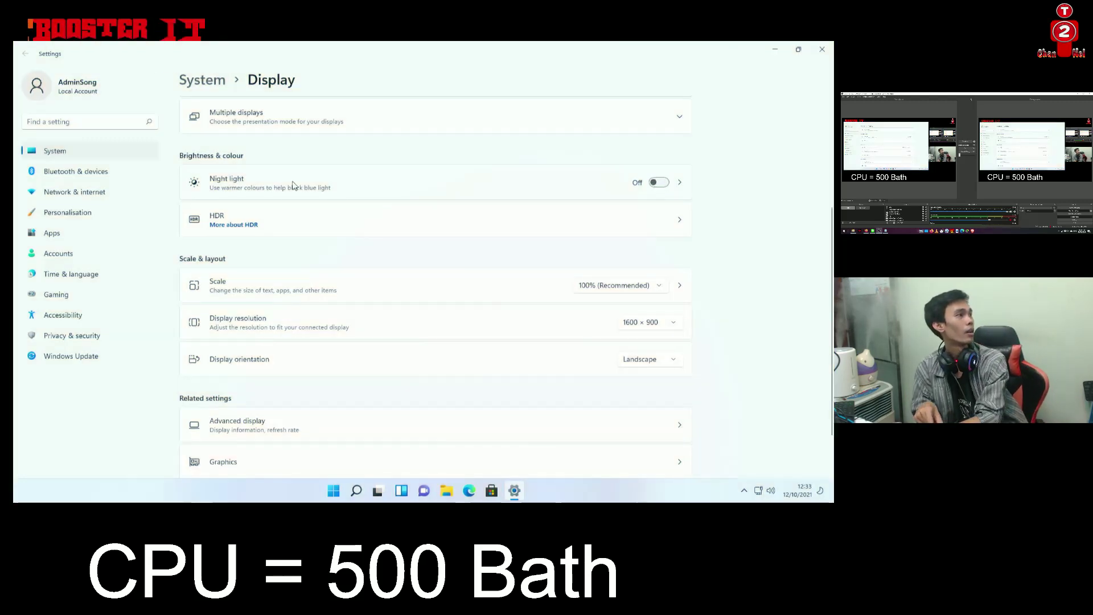
# View the display's HDR settings, then return to the Display page
pyautogui.click(297, 222)
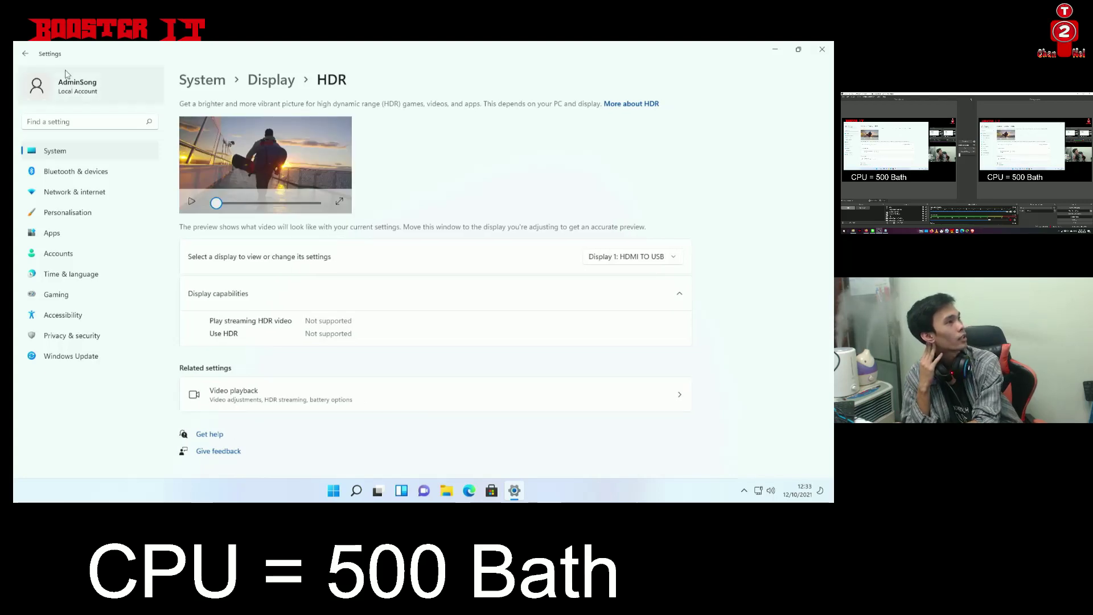
pyautogui.hotkey('alt', 'Left')
pyautogui.scroll(-5, 374, 342)
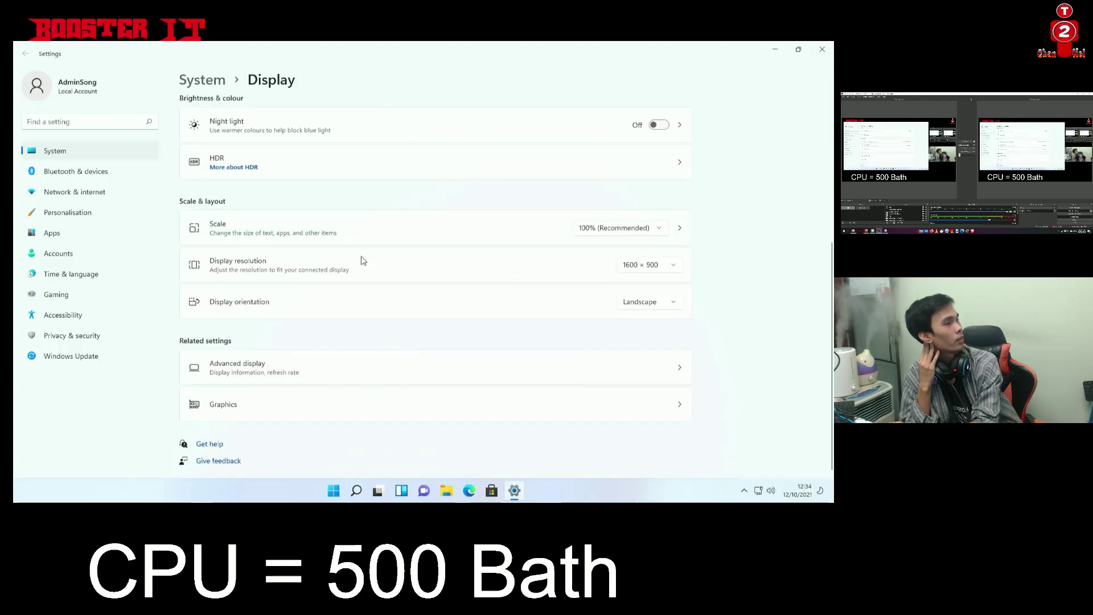
pyautogui.click(663, 274)
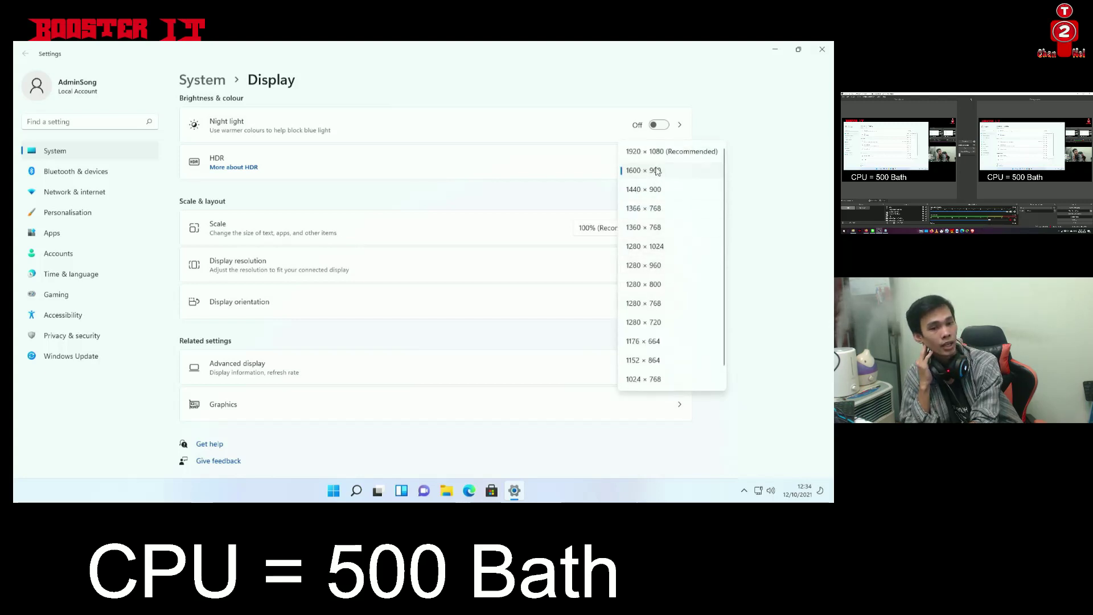
pyautogui.click(774, 221)
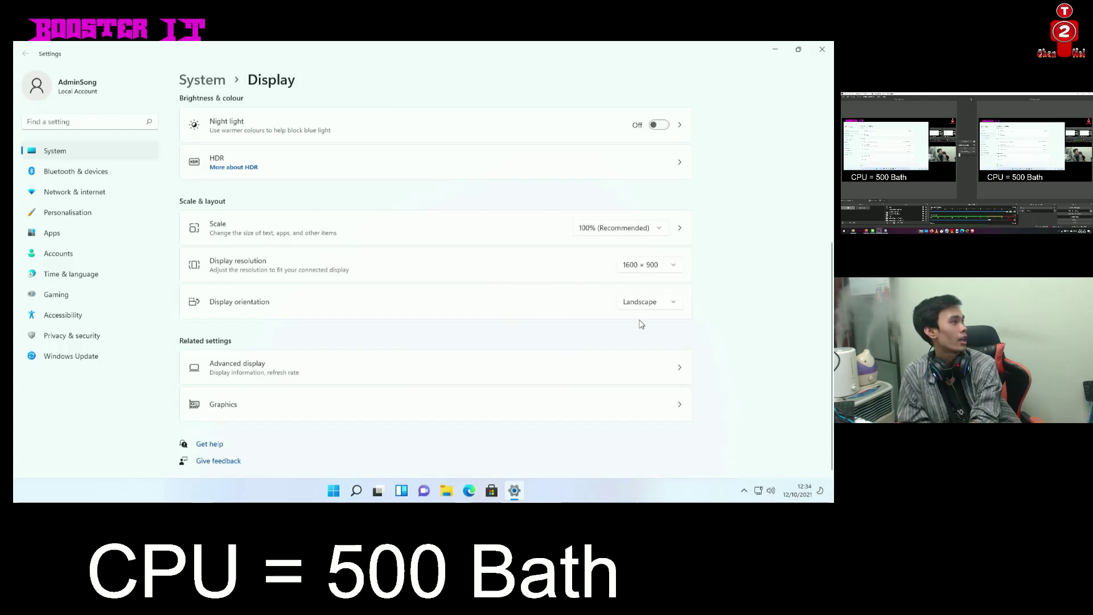
pyautogui.click(661, 309)
pyautogui.click(716, 299)
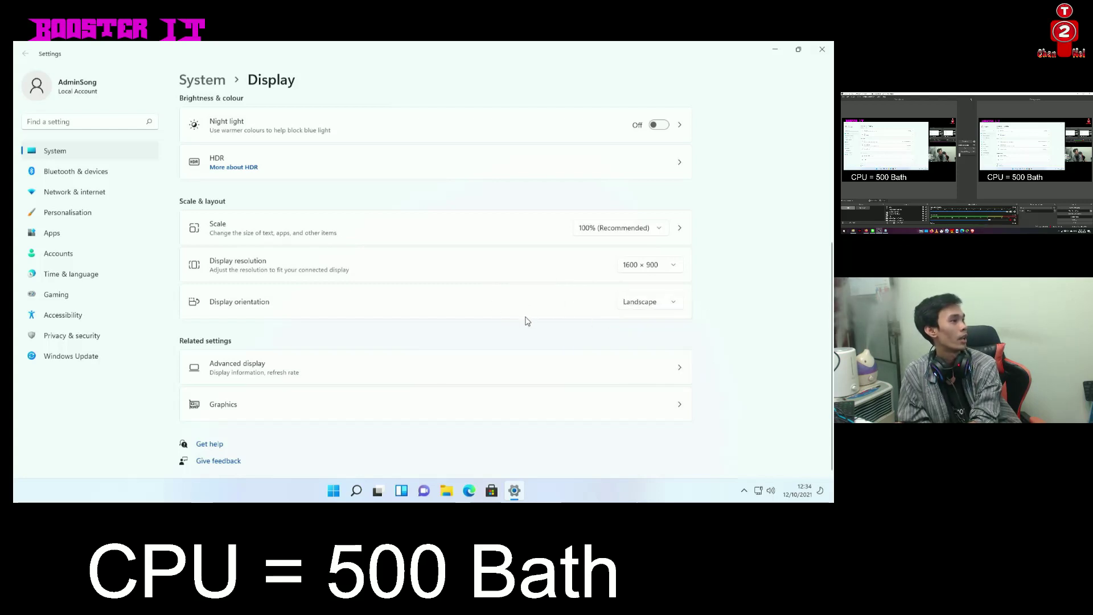
pyautogui.click(311, 373)
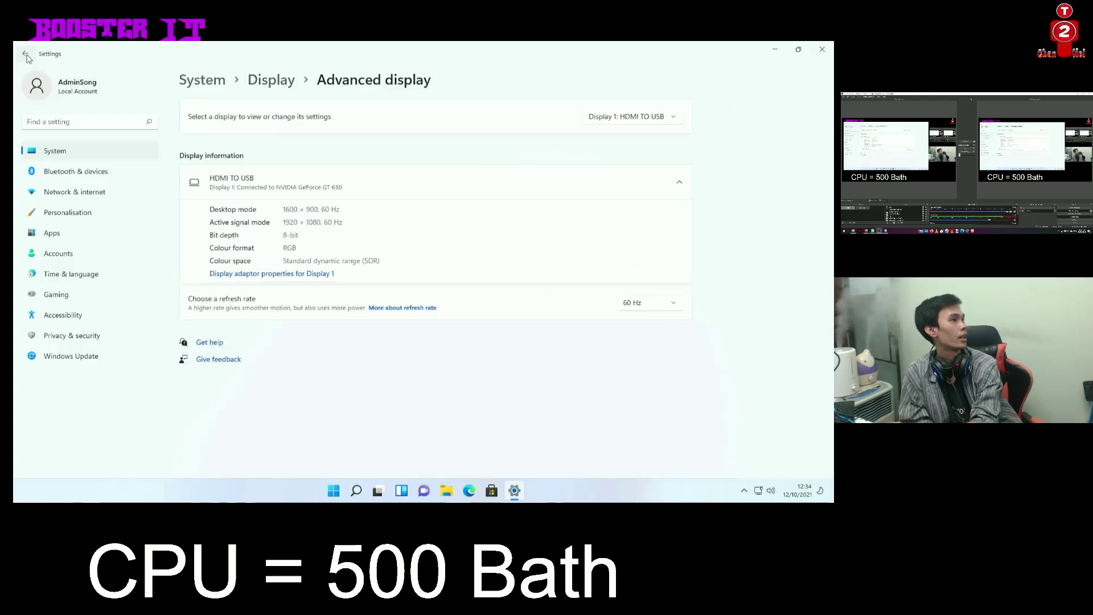
pyautogui.hotkey('alt', 'Left')
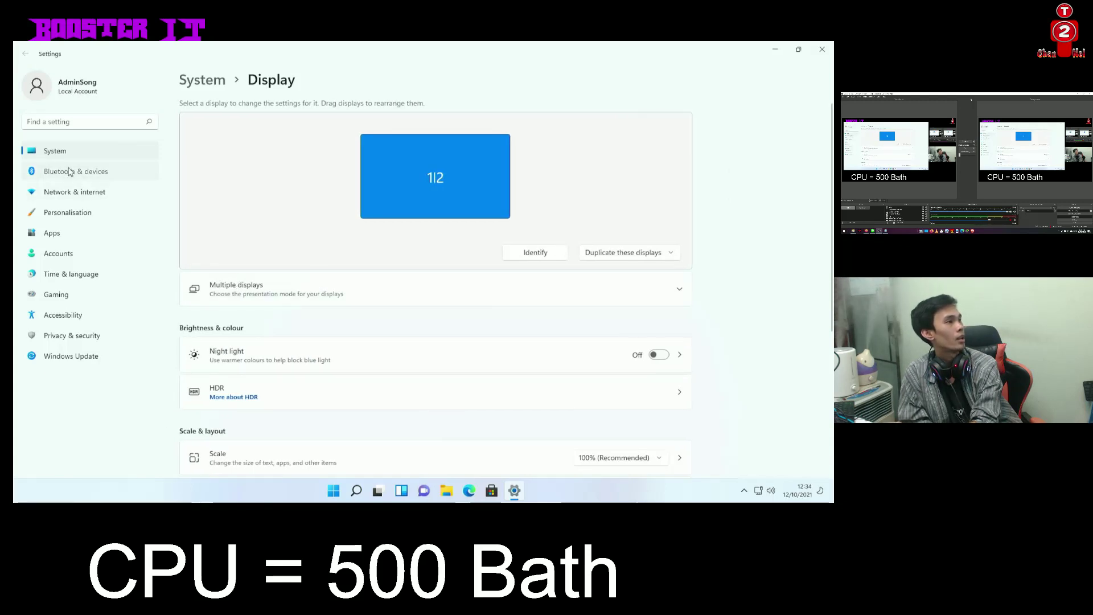
pyautogui.click(66, 170)
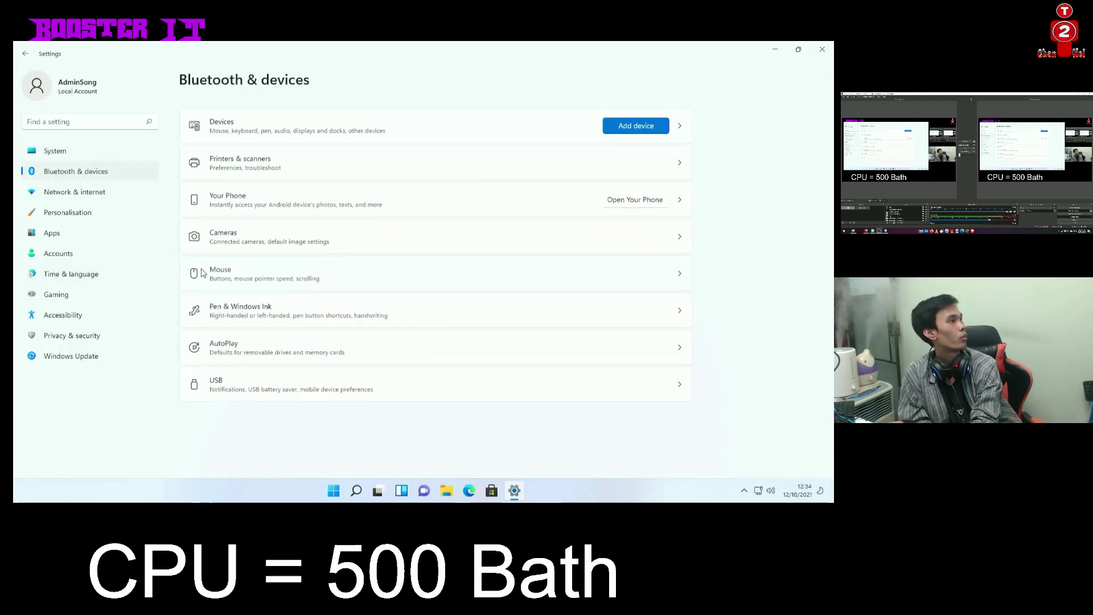
# Try adding a Bluetooth device, then dismiss the failed connection message
pyautogui.click(636, 125)
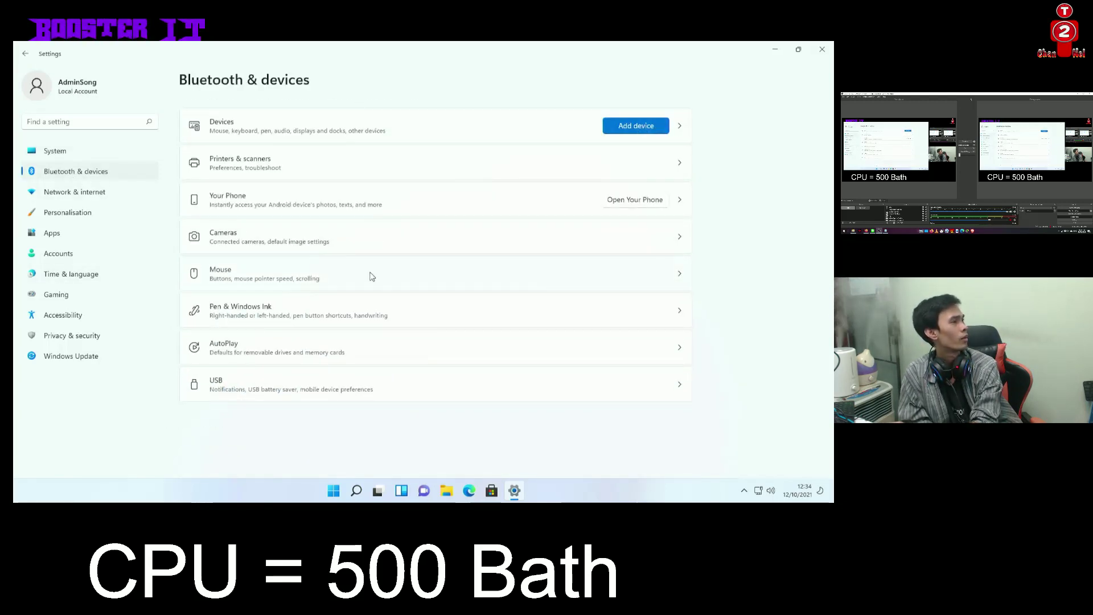
pyautogui.click(340, 178)
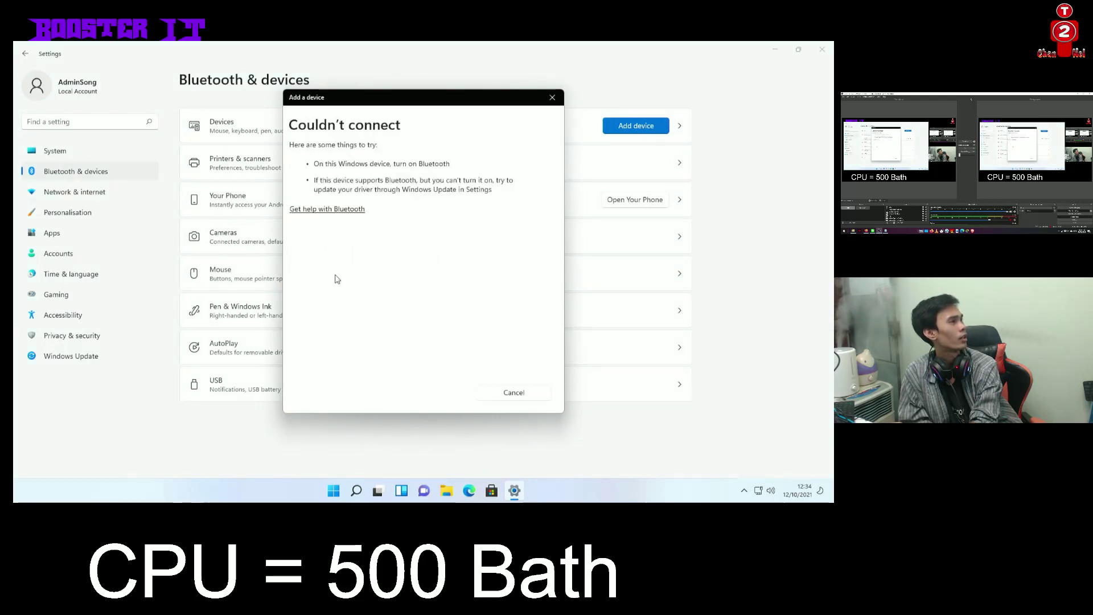
pyautogui.click(525, 396)
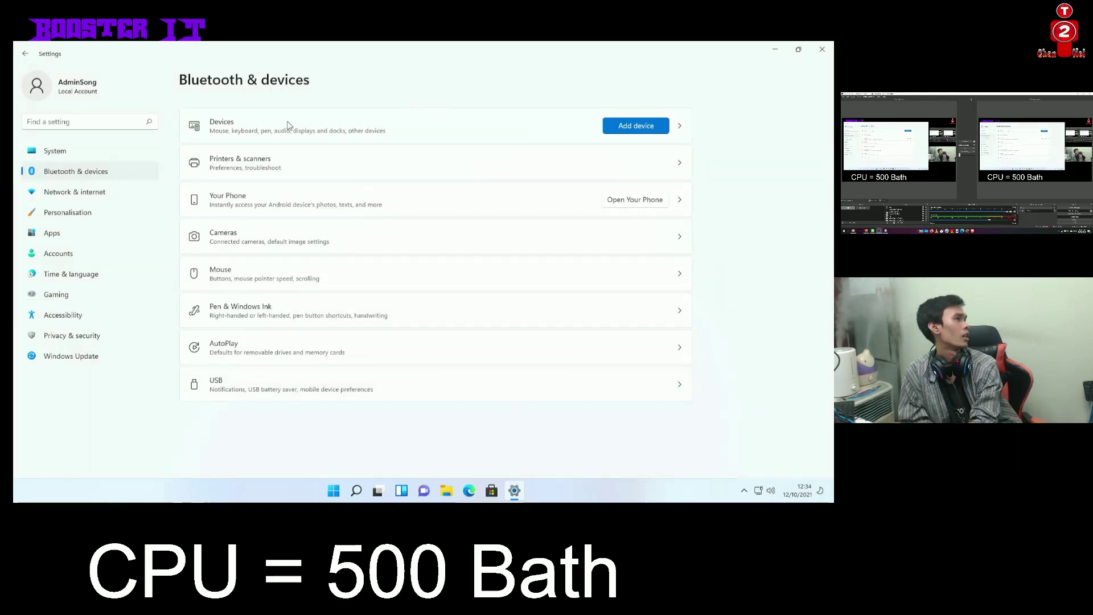
# Look through Printers & scanners, then go to Network & internet
pyautogui.click(296, 163)
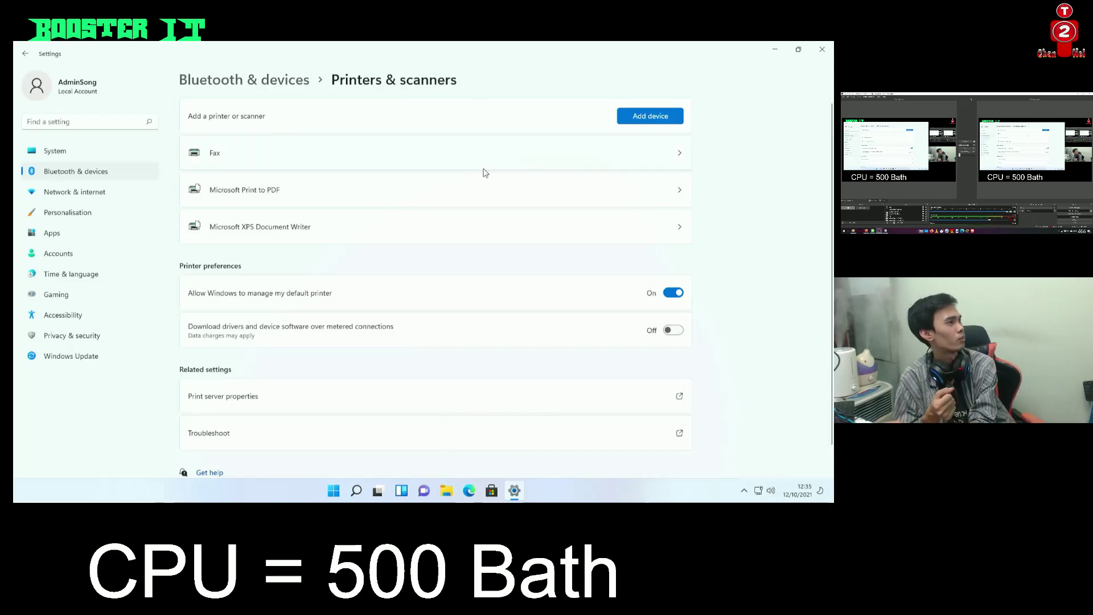
pyautogui.scroll(-1, 465, 325)
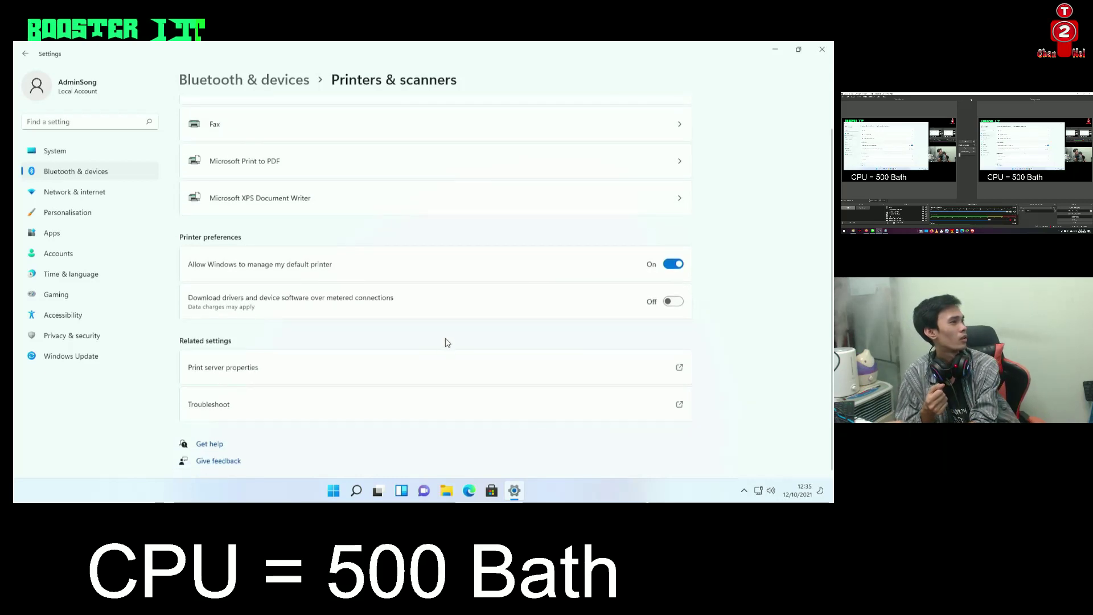
pyautogui.scroll(1, 444, 342)
pyautogui.click(133, 194)
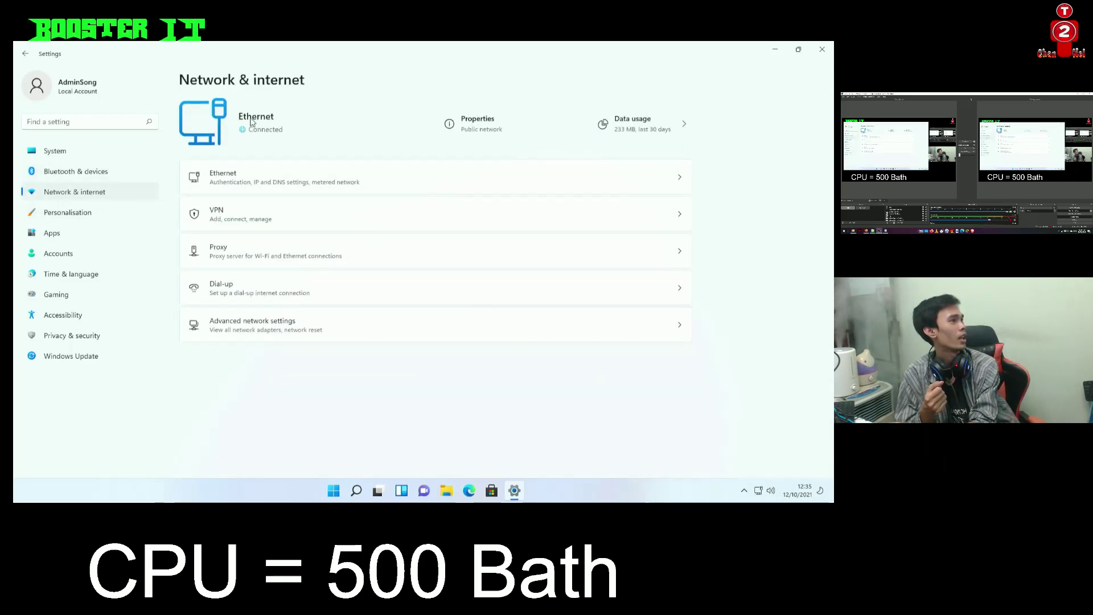
# Inspect the Ethernet details and MAC address, then go back and open Personalisation
pyautogui.click(243, 183)
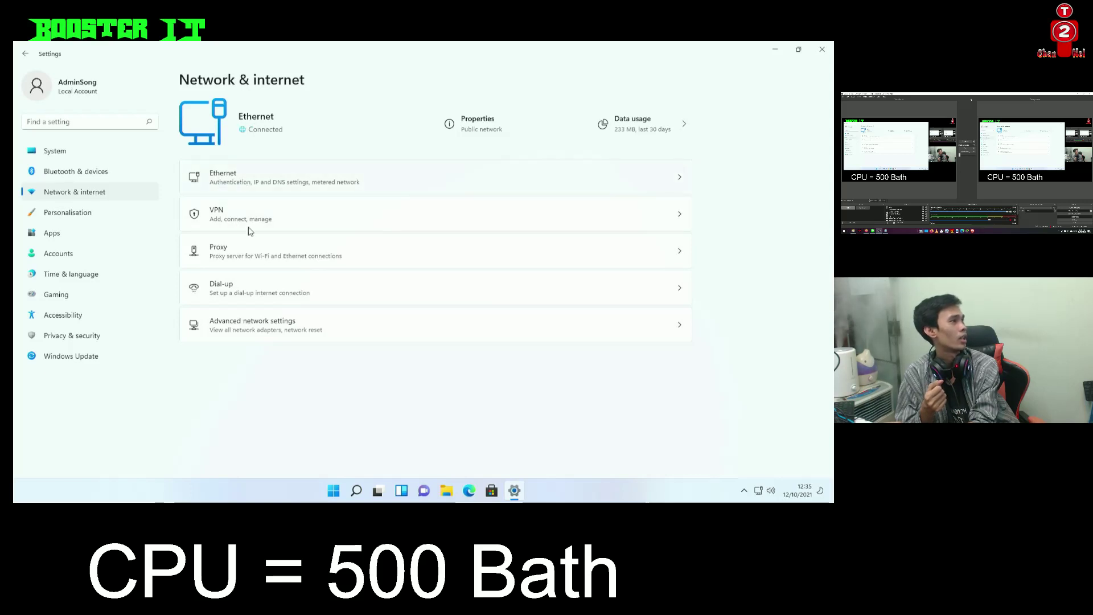
pyautogui.scroll(-3, 312, 321)
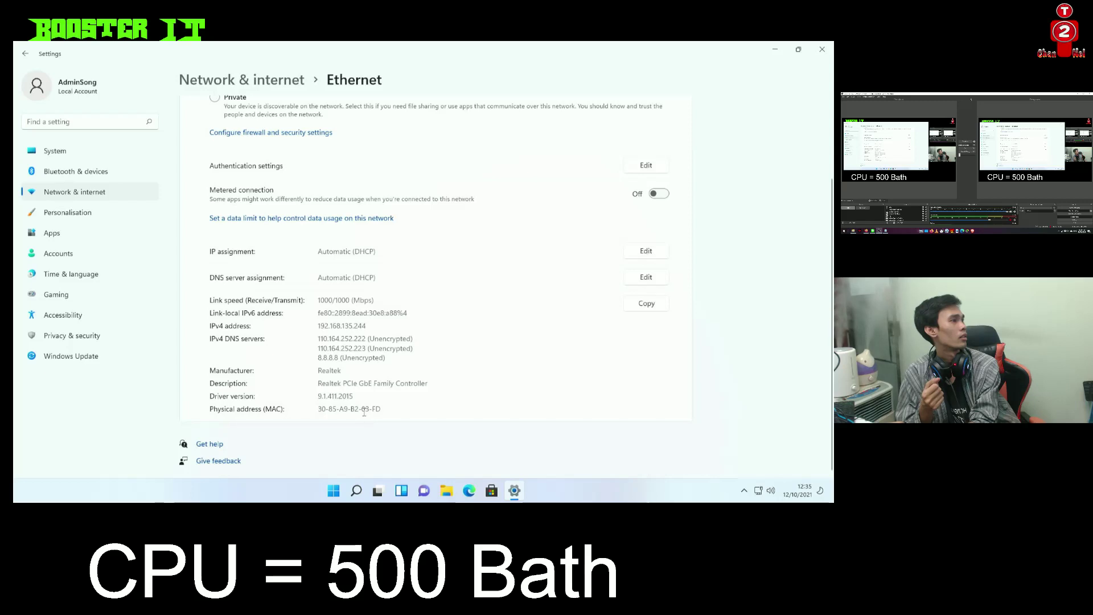
pyautogui.moveTo(362, 410); pyautogui.dragTo(239, 253)
pyautogui.scroll(3, 239, 252)
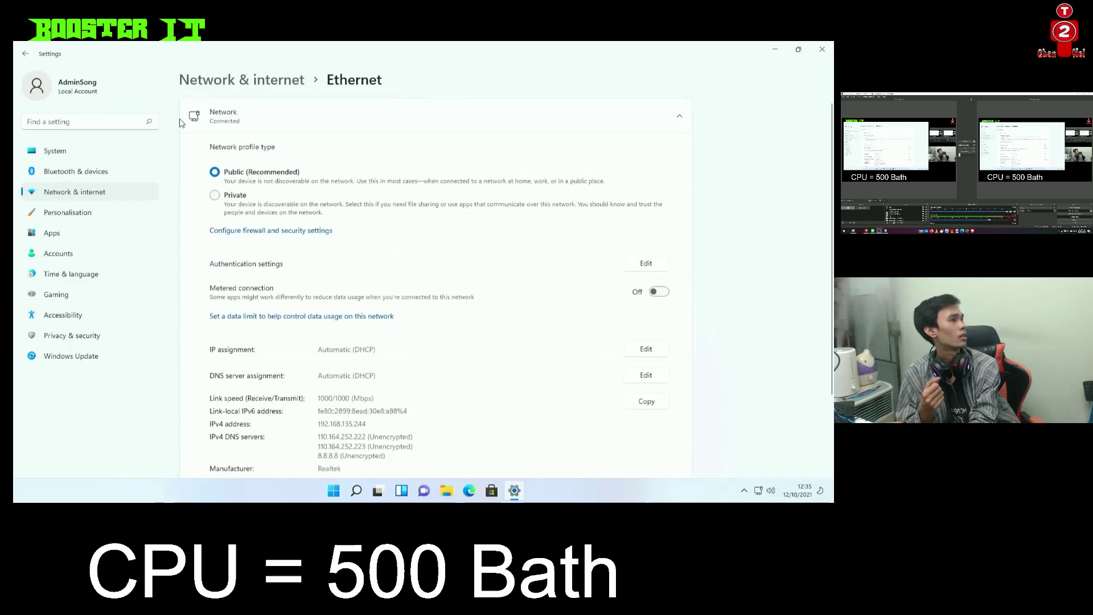
pyautogui.click(26, 53)
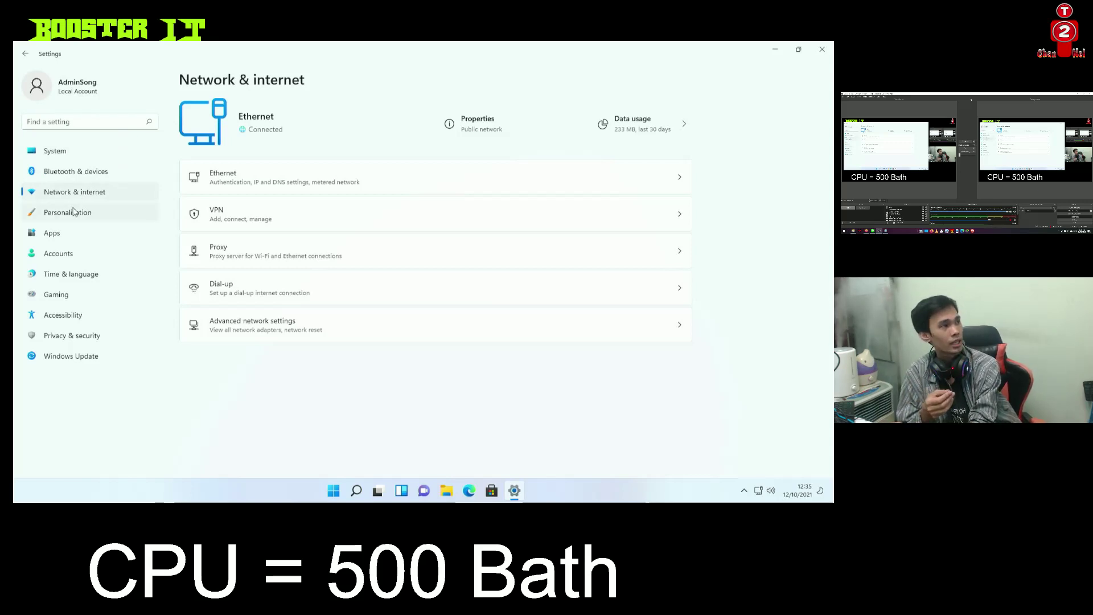
pyautogui.click(74, 212)
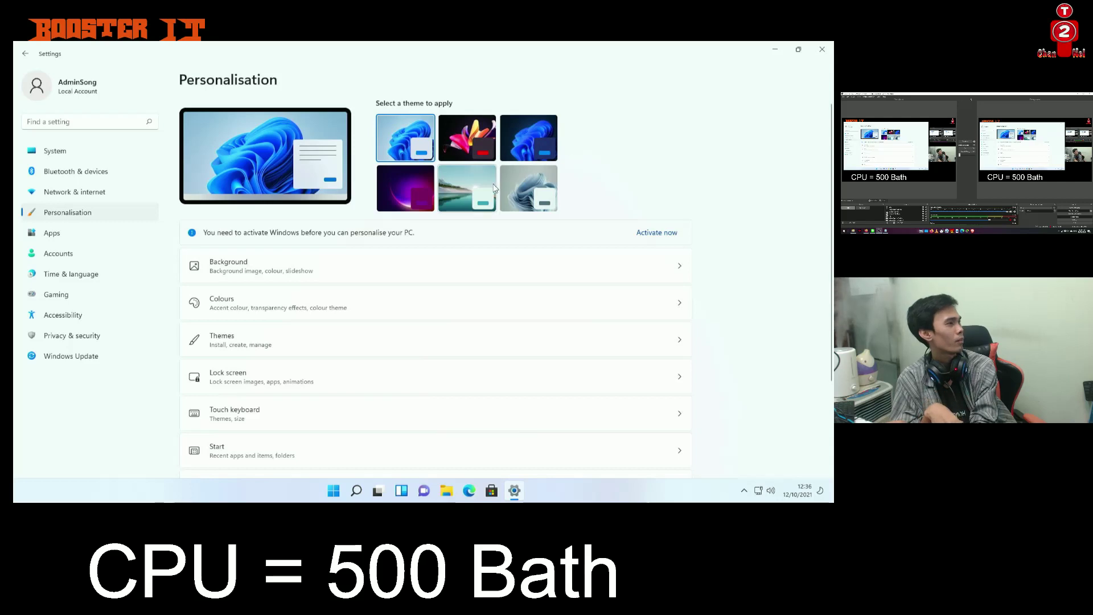
# Glance at Background settings, return to Personalisation, and open the Themes page
pyautogui.click(317, 257)
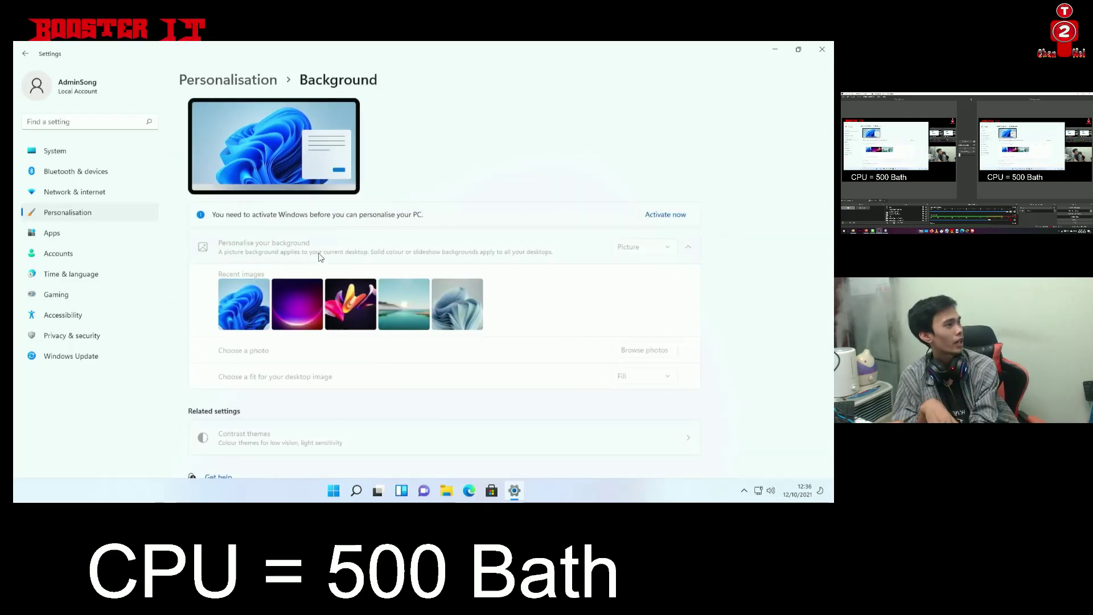
pyautogui.click(25, 54)
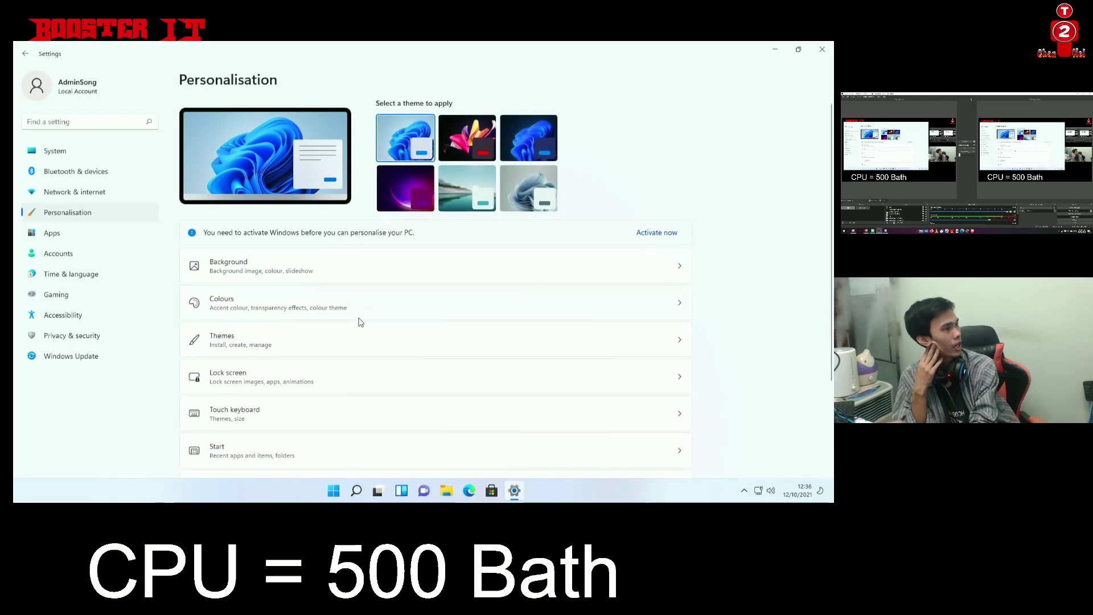
pyautogui.click(389, 327)
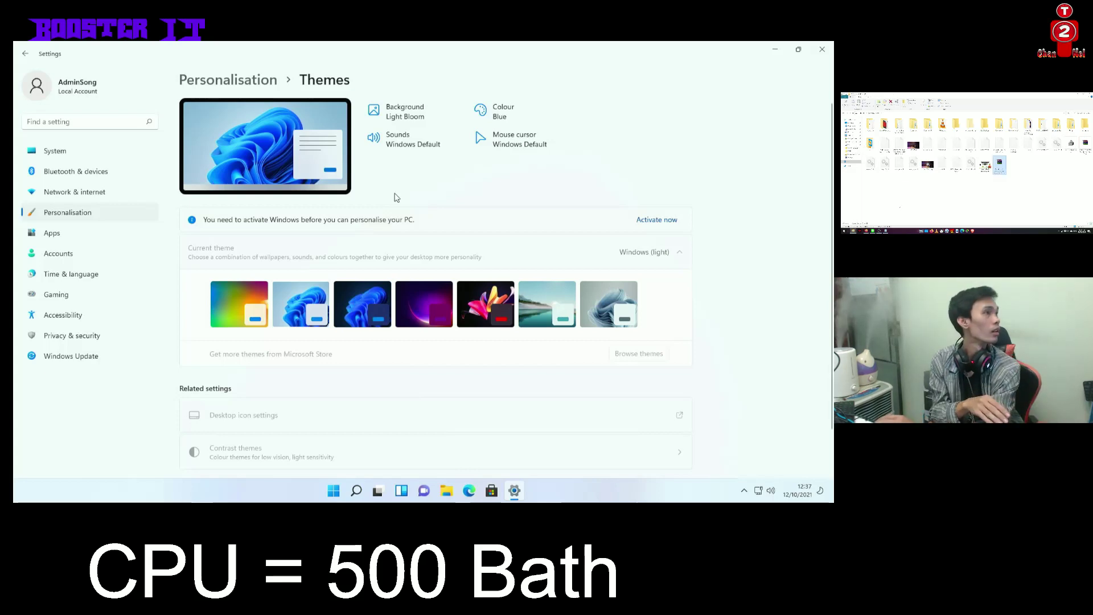
# In File Explorer, type test text such as 'popl' and 'dsafrdS?' into the address bar, then clear it
pyautogui.click(446, 491)
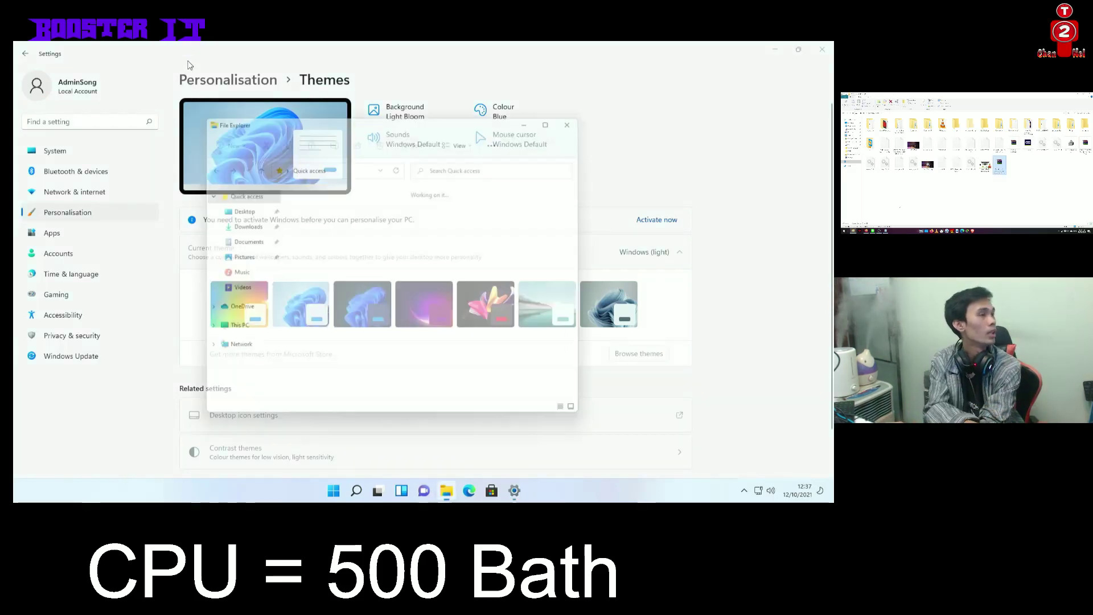
pyautogui.click(338, 163)
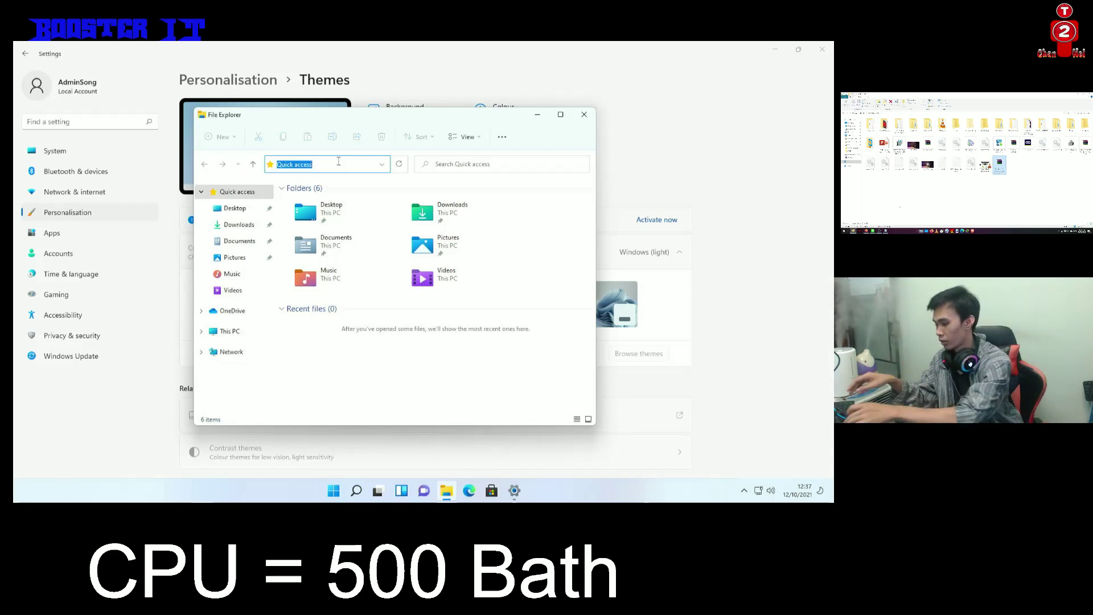
pyautogui.write('##')
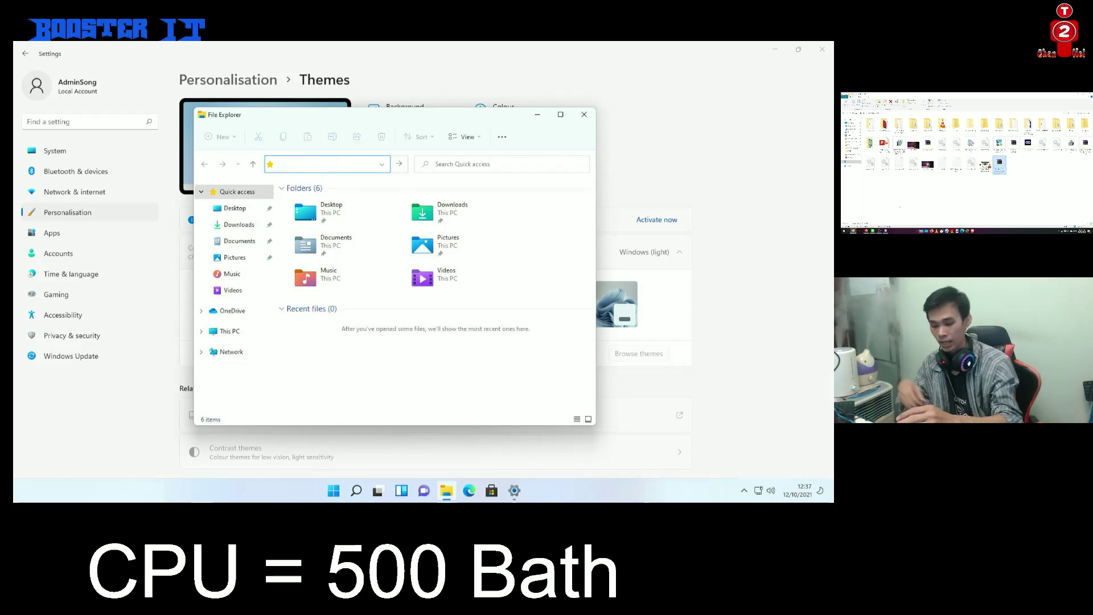
pyautogui.click(744, 490)
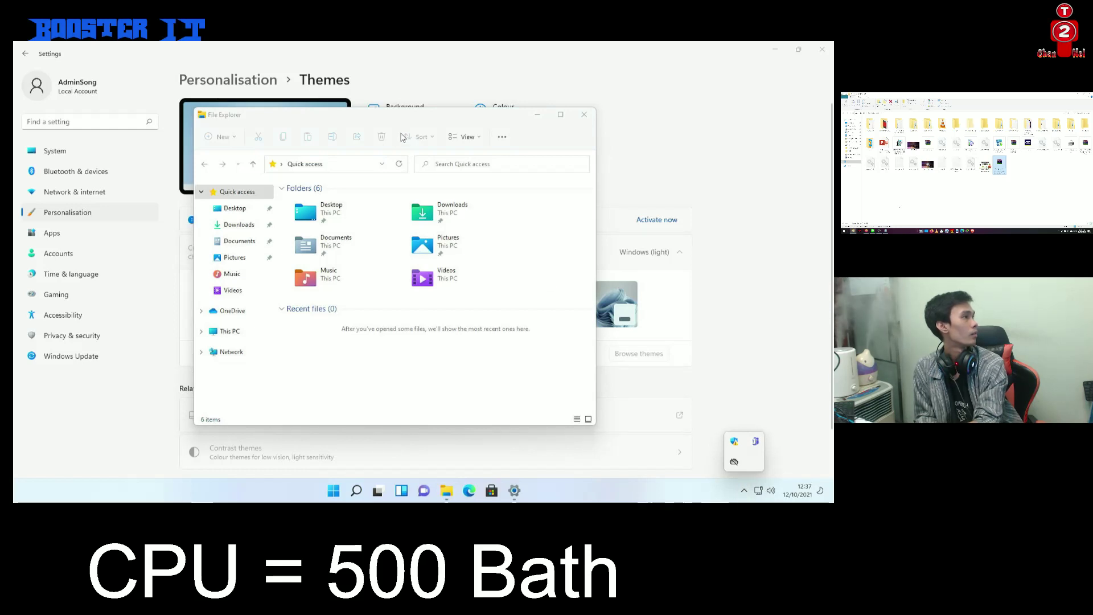
pyautogui.click(359, 167)
pyautogui.write('popl')
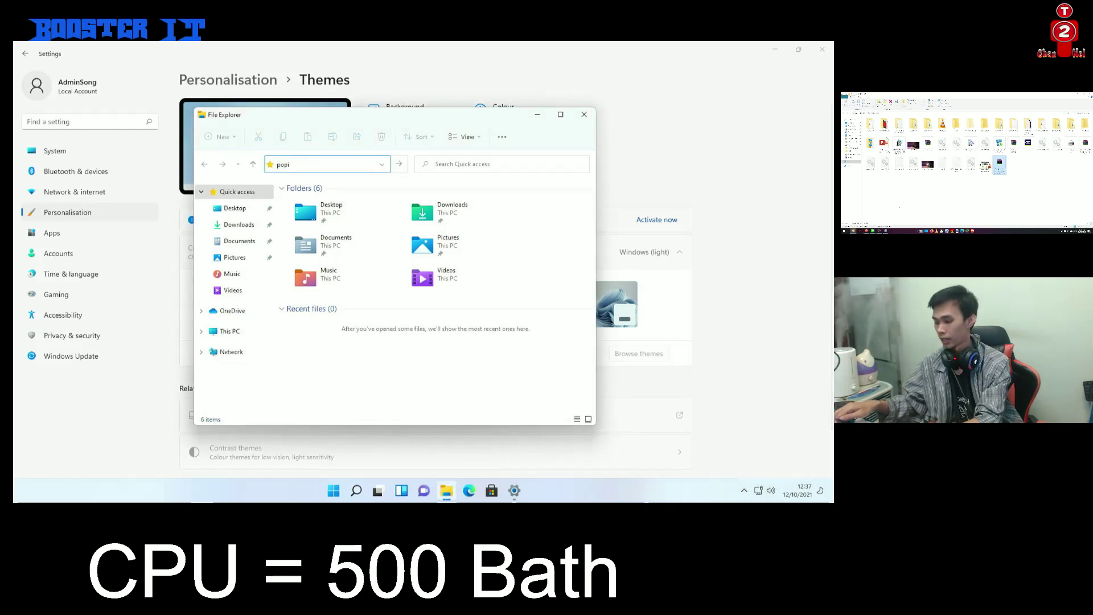
pyautogui.press('BackSpace')
pyautogui.press('BackSpace')
pyautogui.press('BackSpace')
pyautogui.press('BackSpace')
pyautogui.write('#####')
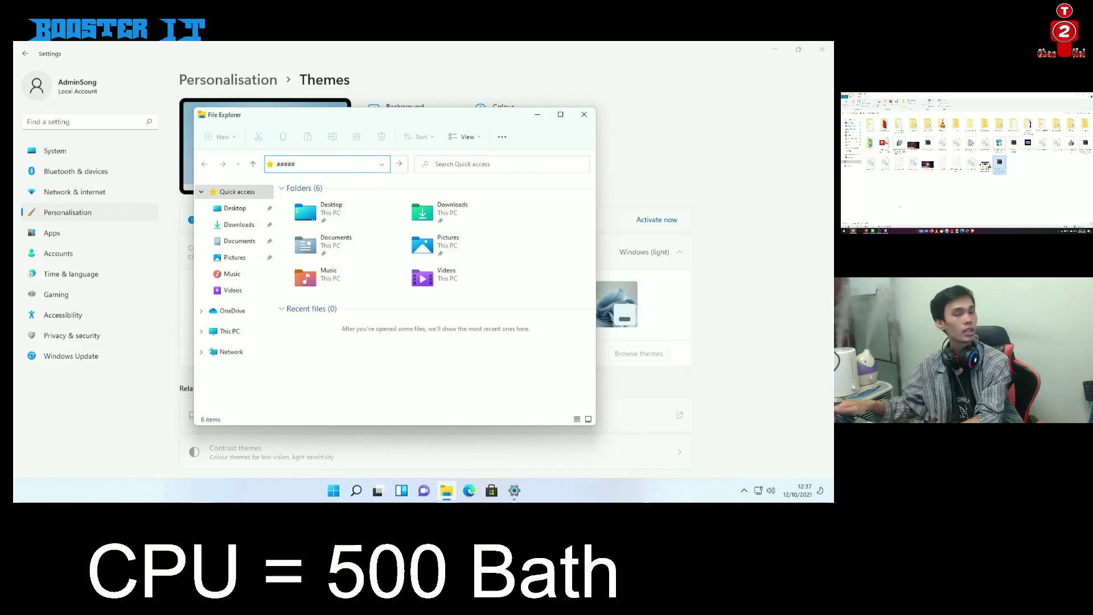
pyautogui.write('###')
pyautogui.press('BackSpace')
pyautogui.press('BackSpace')
pyautogui.press('BackSpace')
pyautogui.press('BackSpace')
pyautogui.press('BackSpace')
pyautogui.press('BackSpace')
pyautogui.press('BackSpace')
pyautogui.press('BackSpace')
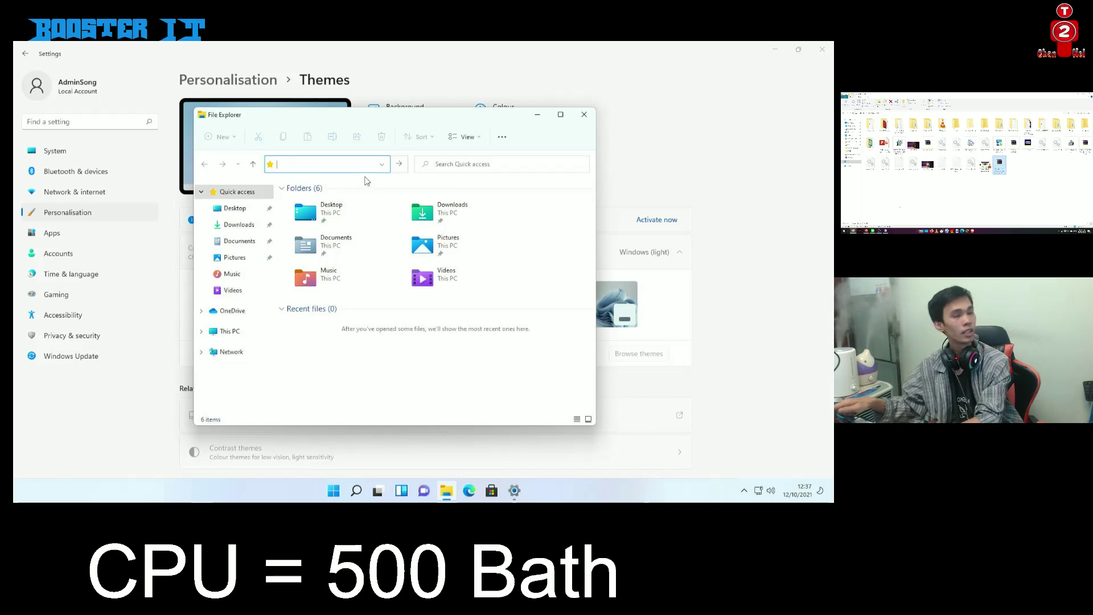
pyautogui.write('///')
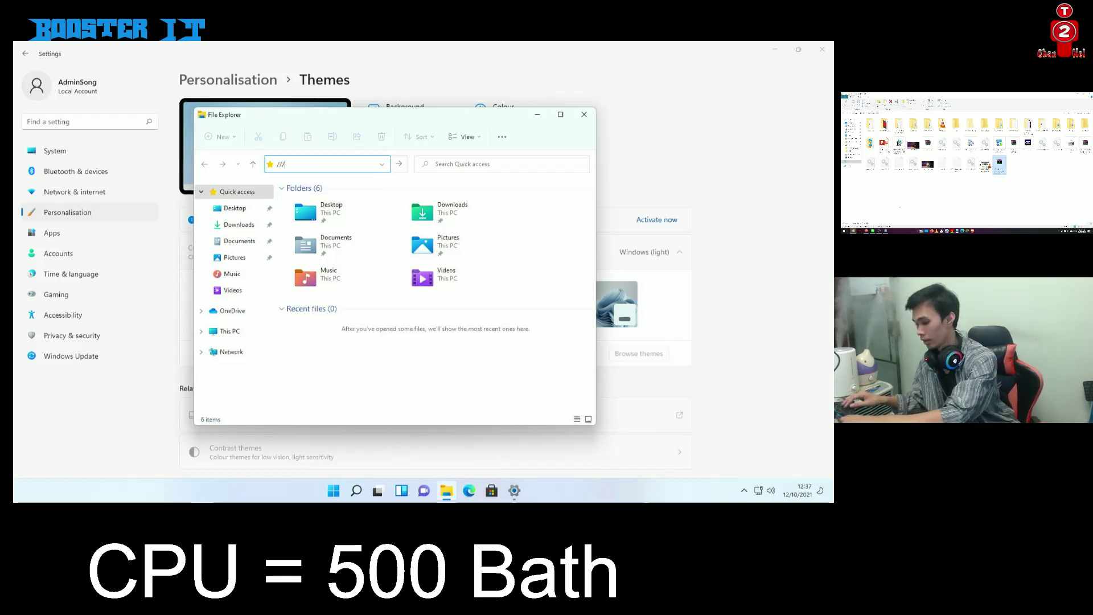
pyautogui.press('BackSpace')
pyautogui.press('BackSpace')
pyautogui.press('BackSpace')
pyautogui.write('dsafrdS?')
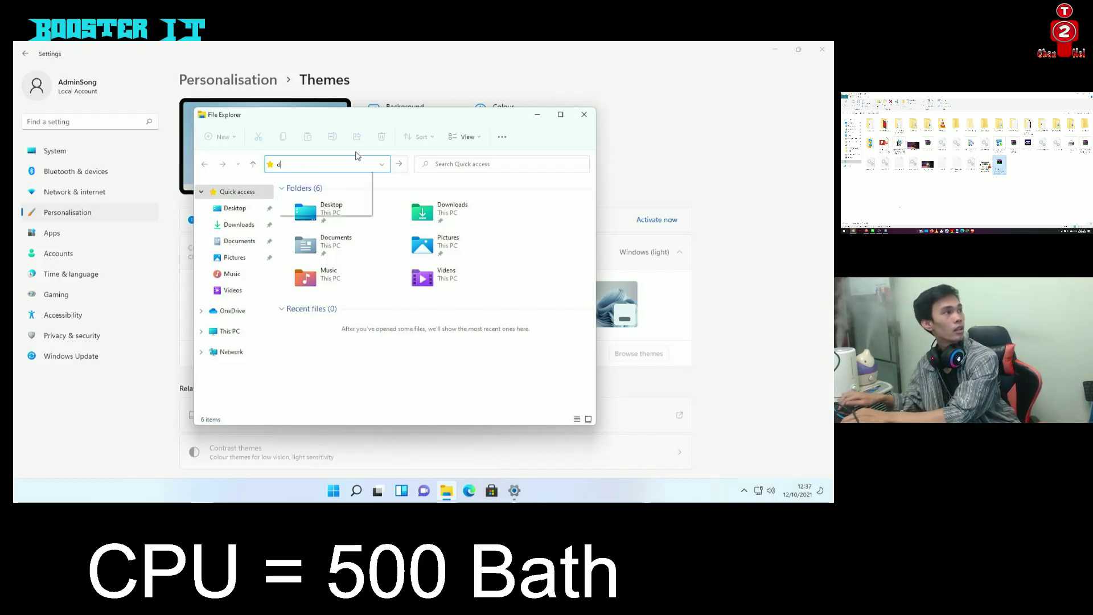
pyautogui.hotkey('ctrl', 'a')
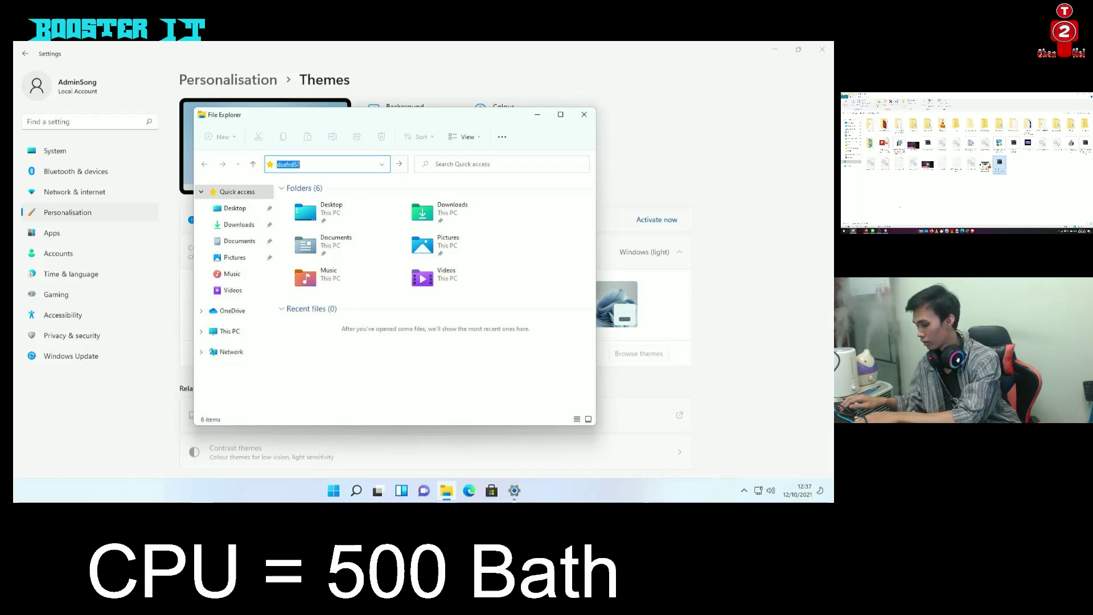
pyautogui.press('BackSpace')
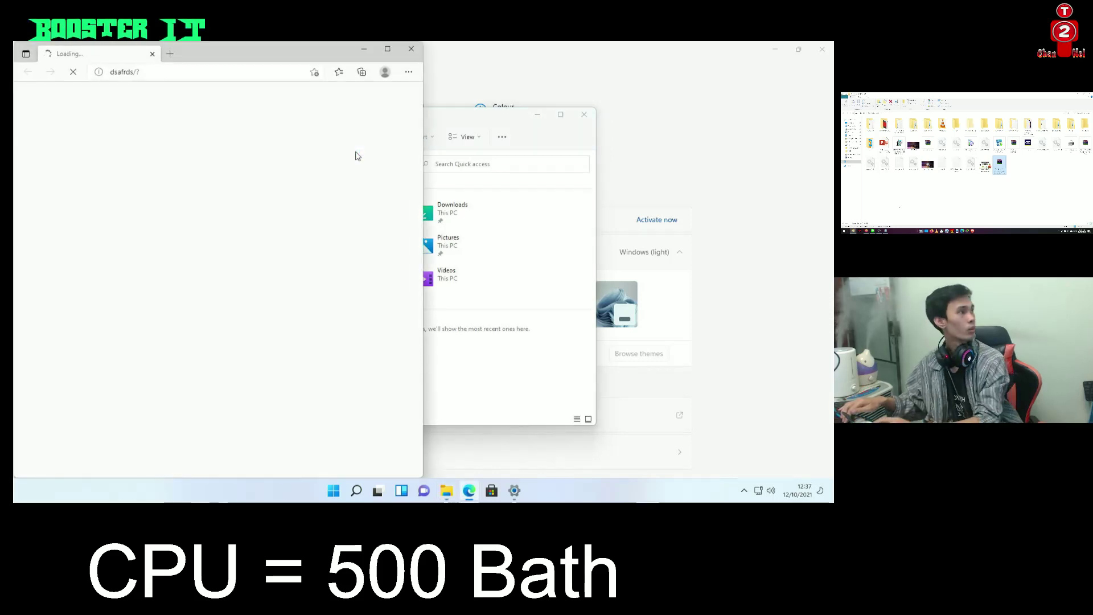
# Close the stray Edge window, test the address bar again, close File Explorer, open Time & language
pyautogui.click(410, 48)
pyautogui.click(339, 166)
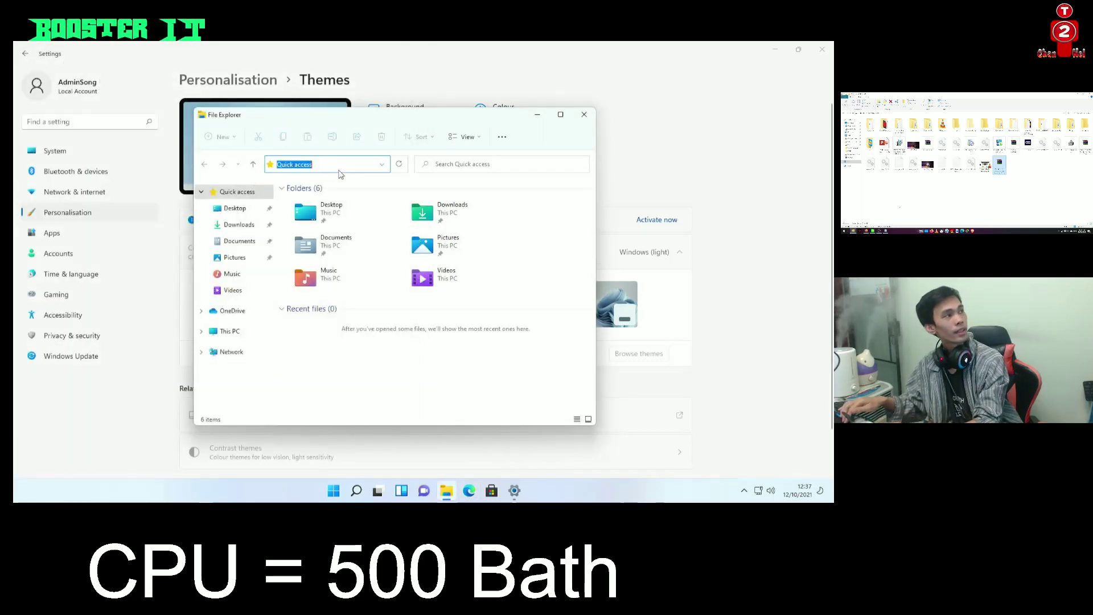
pyautogui.write('####')
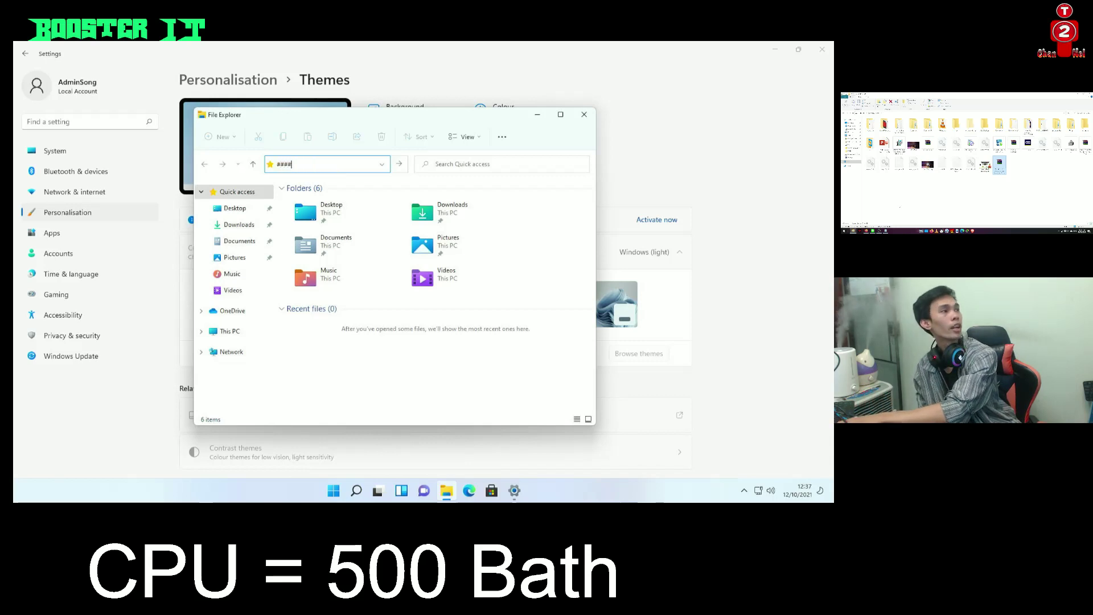
pyautogui.press('BackSpace')
pyautogui.press('BackSpace')
pyautogui.press('BackSpace')
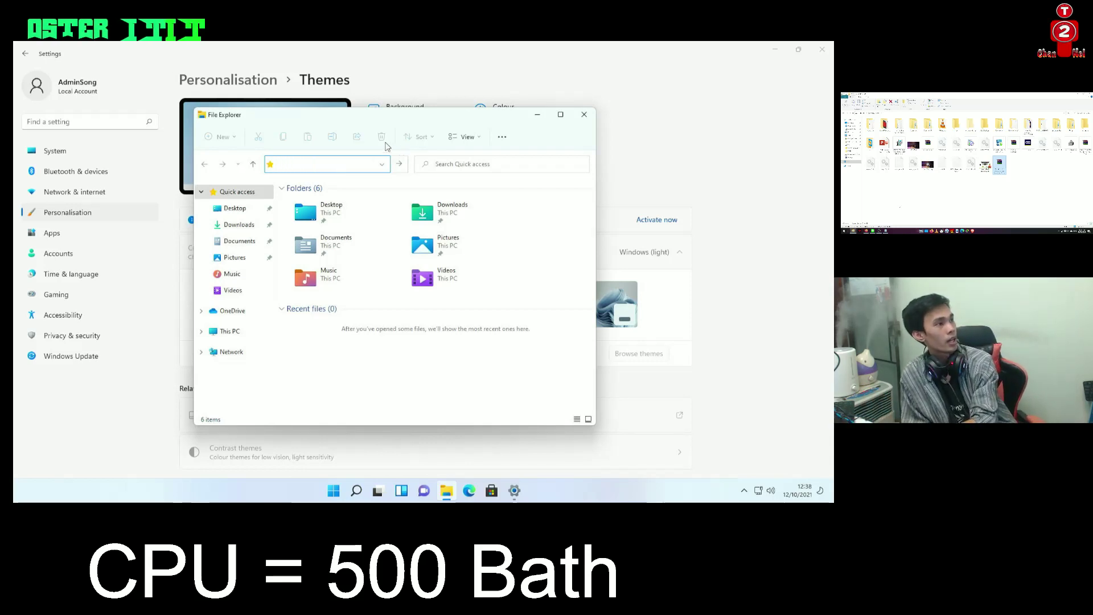
pyautogui.hotkey('alt', 'F4')
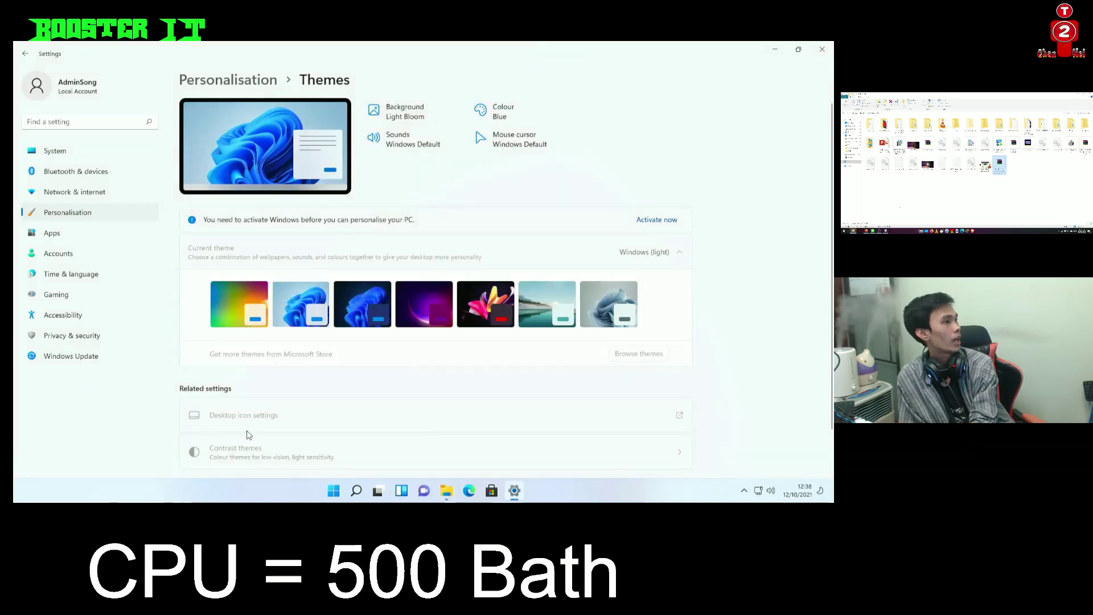
pyautogui.click(86, 278)
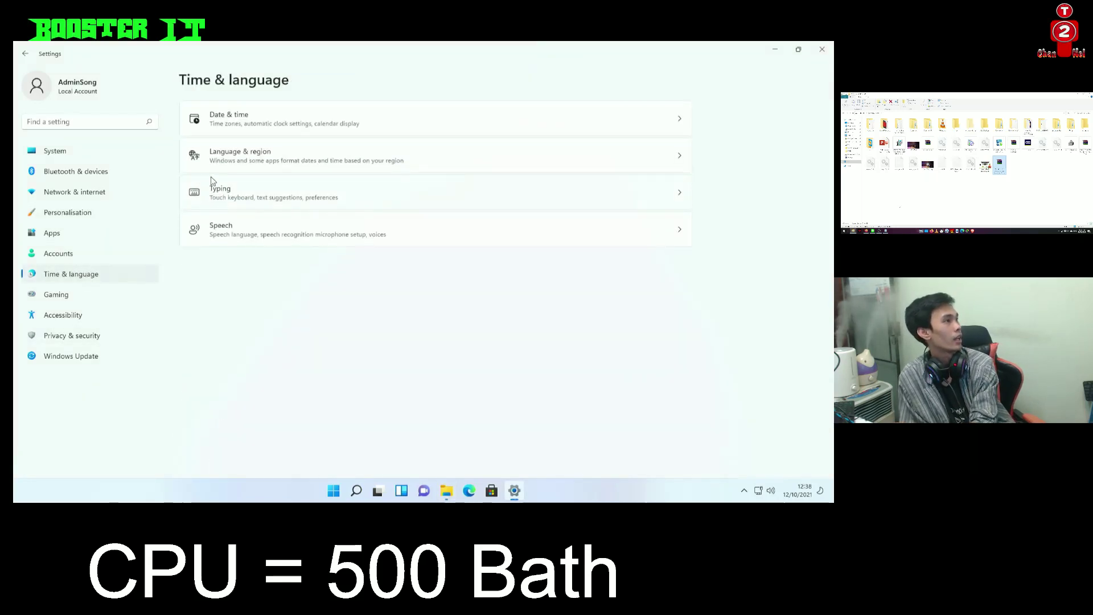
# Set the time zone to (UTC+07:00) Bangkok, Hanoi, Jakarta, then open Language & region
pyautogui.click(285, 118)
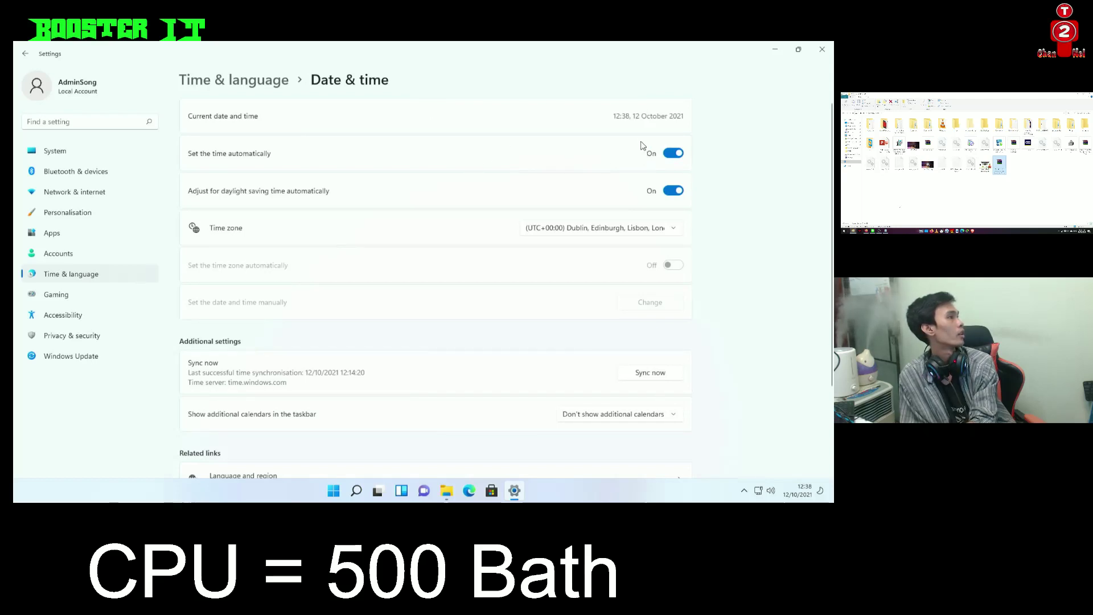
pyautogui.click(624, 228)
pyautogui.scroll(-3, 574, 257)
pyautogui.scroll(-10, 575, 262)
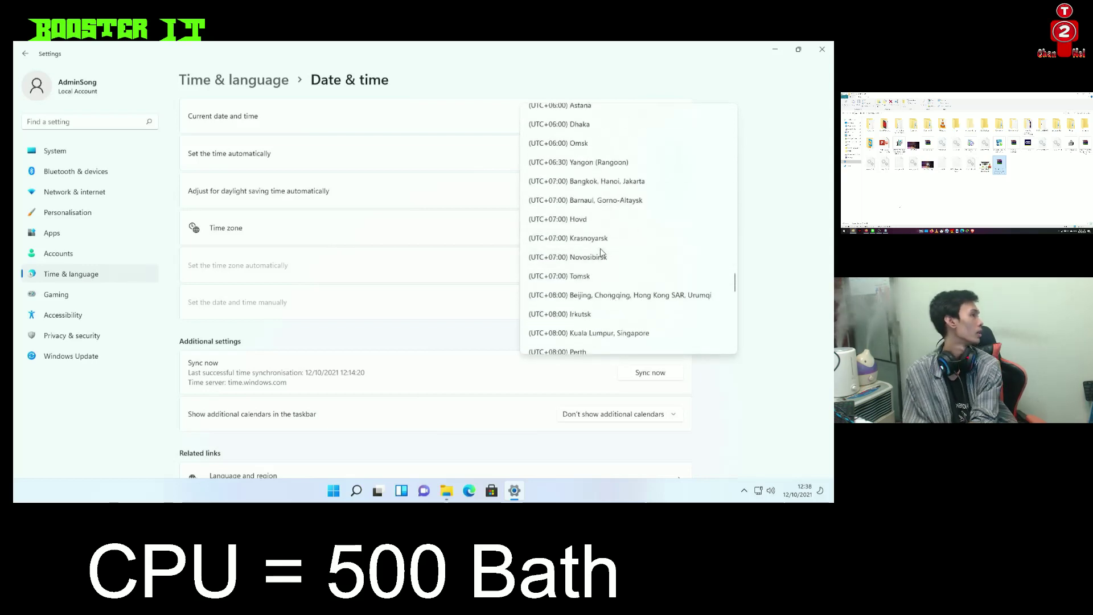
pyautogui.click(595, 181)
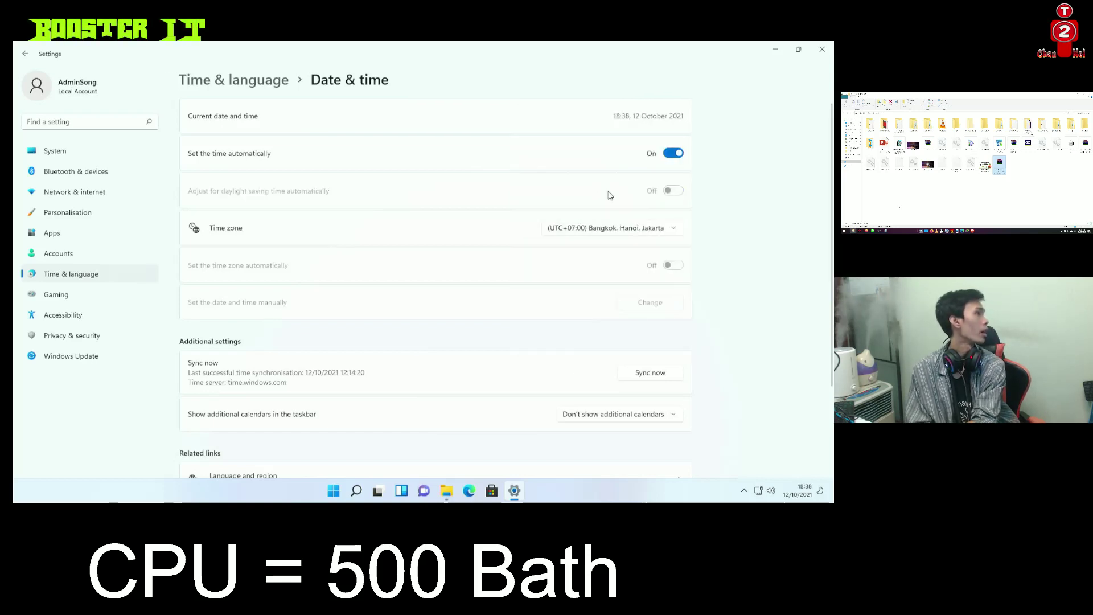
pyautogui.scroll(-2, 556, 279)
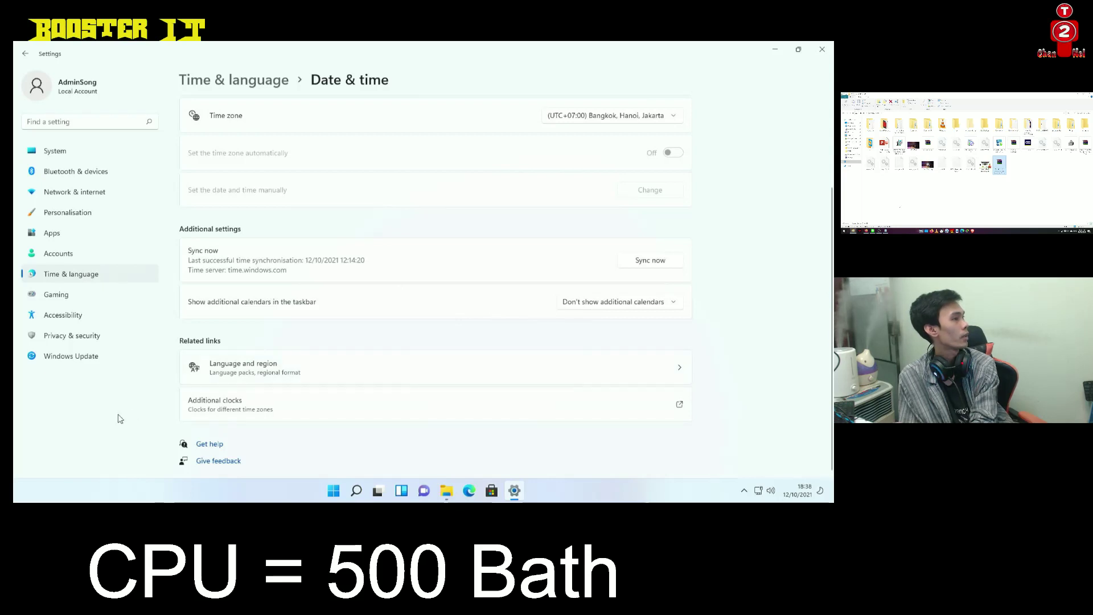
pyautogui.click(235, 373)
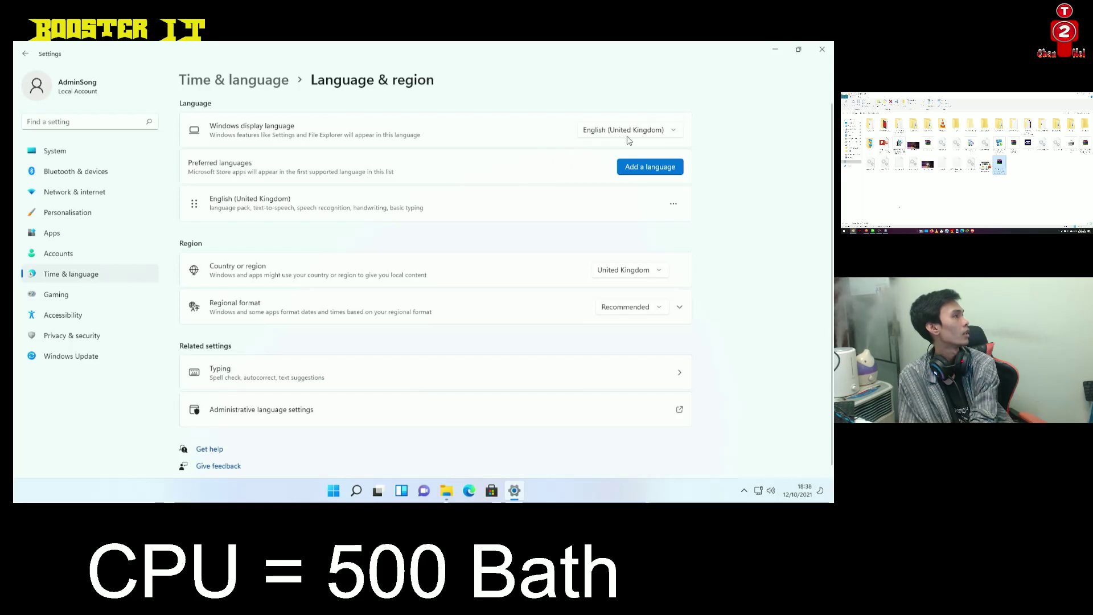
# Search 'thai' in Add a language, select Thai, and install the Thai language pack
pyautogui.click(648, 171)
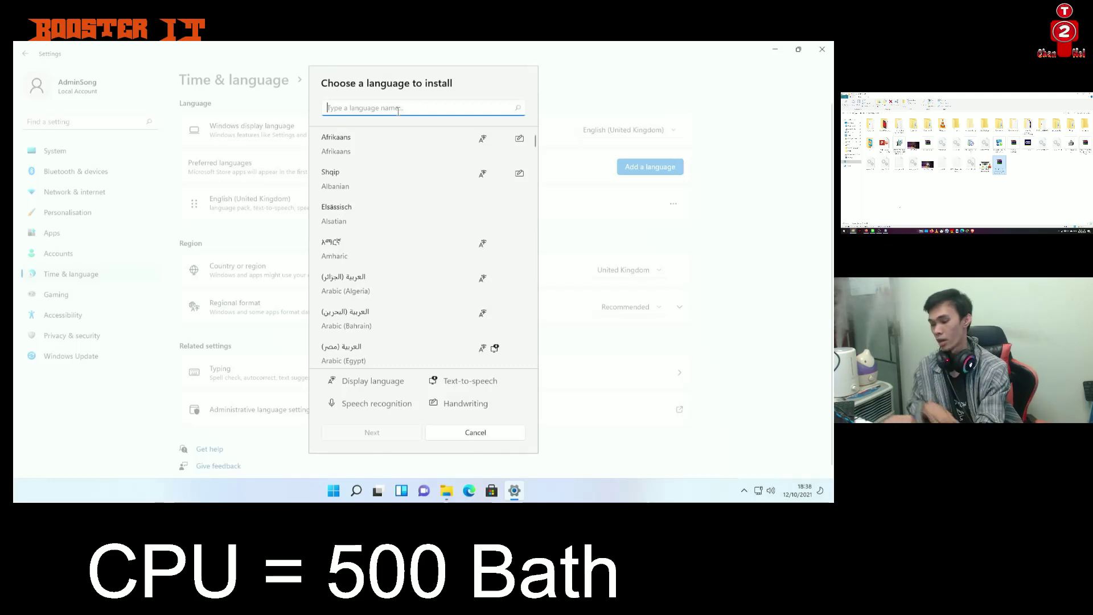
pyautogui.write('tha')
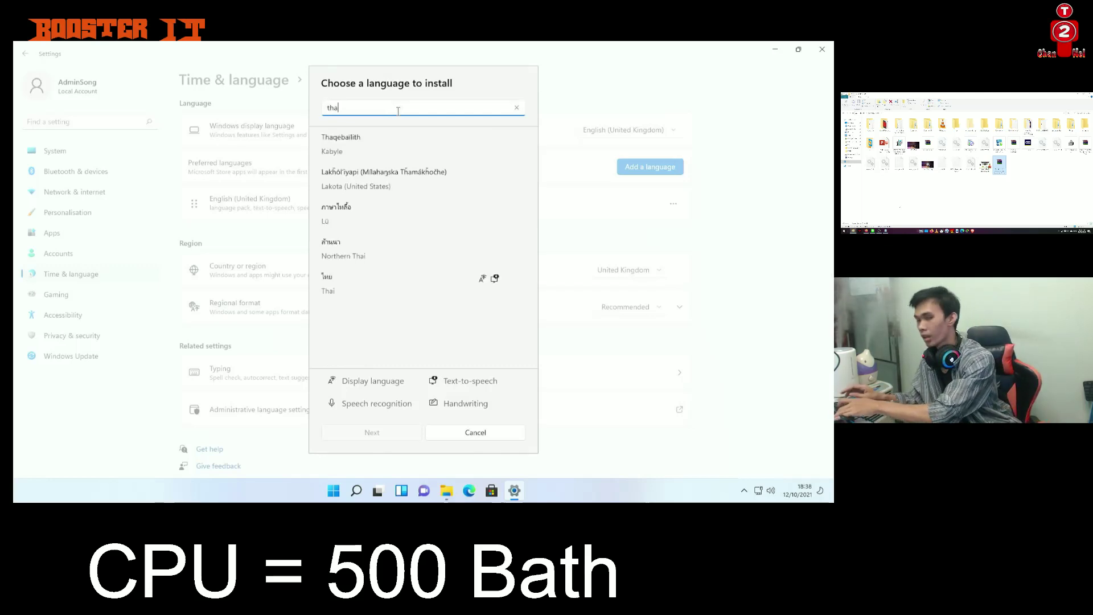
pyautogui.write('i')
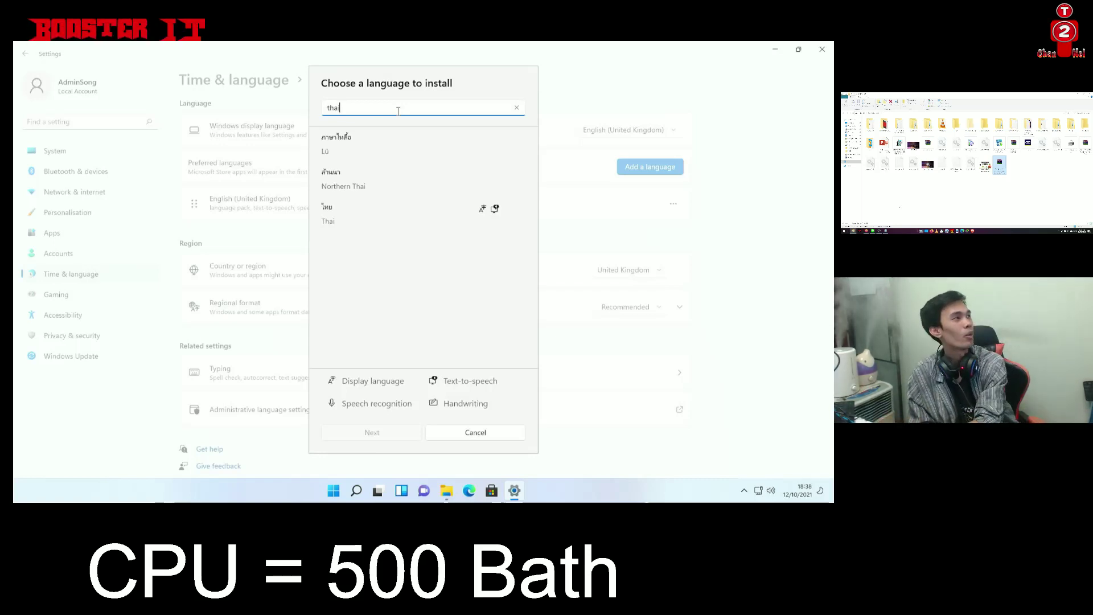
pyautogui.click(367, 217)
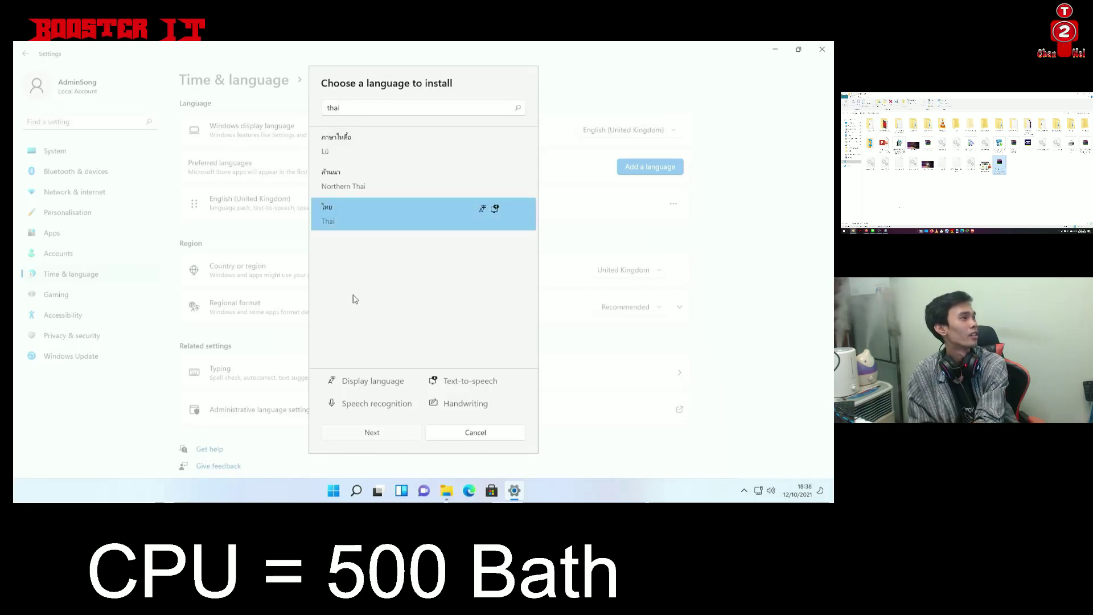
pyautogui.press('Return')
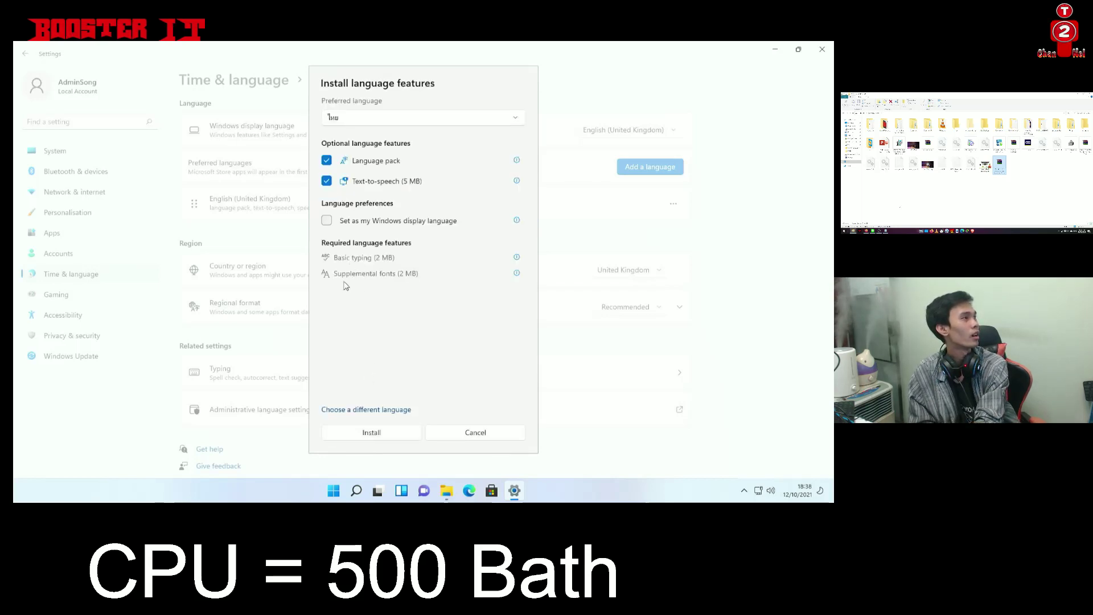
pyautogui.click(354, 436)
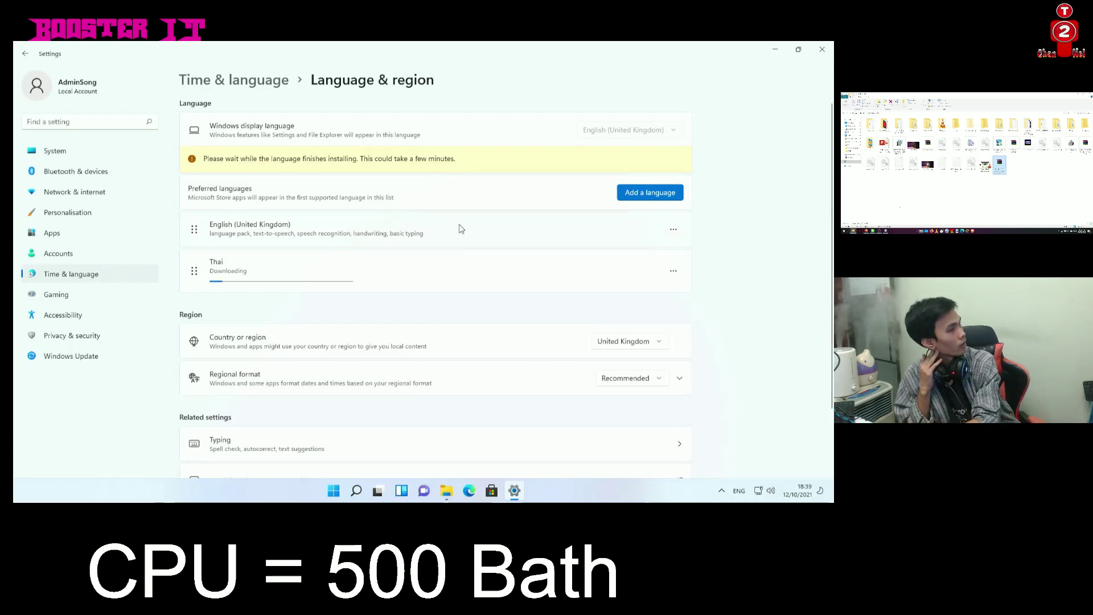
pyautogui.scroll(-3, 462, 228)
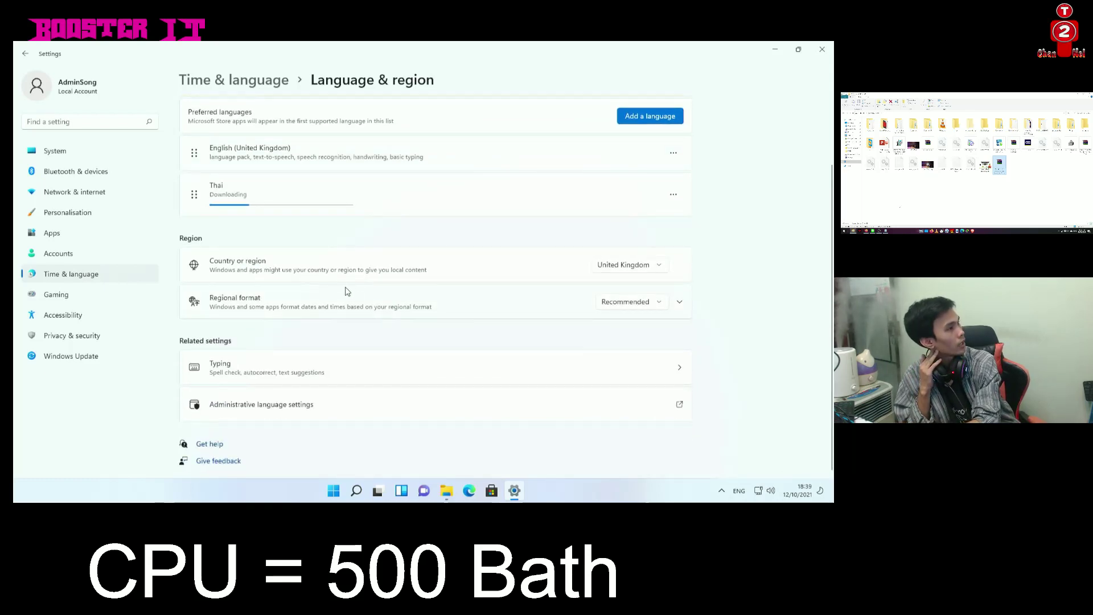
# Open the Region dialog's Customise Format and inspect the short date format
pyautogui.click(273, 402)
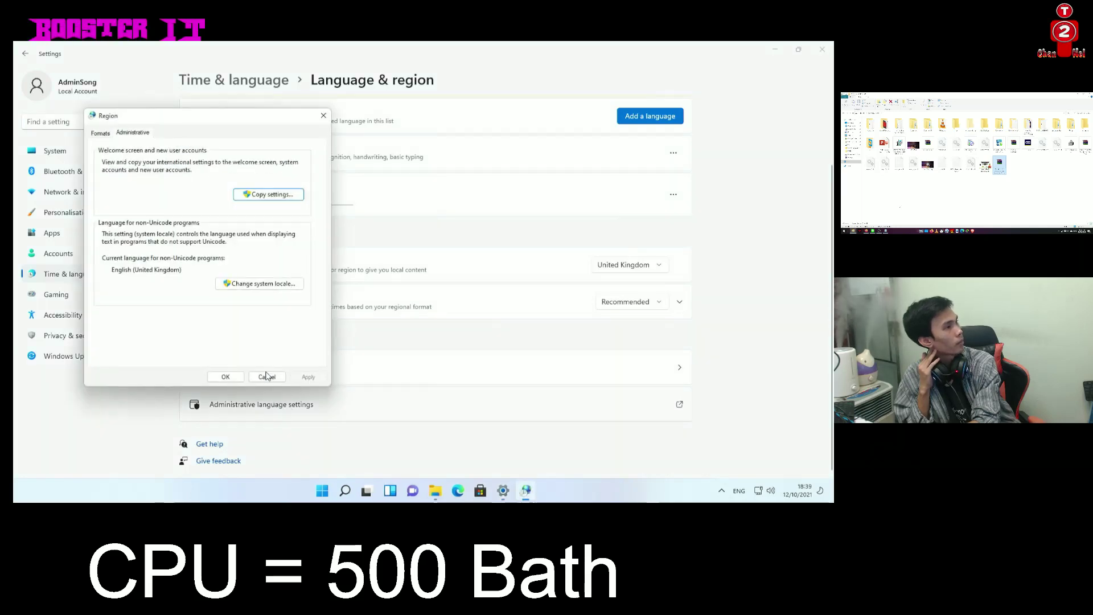
pyautogui.click(98, 132)
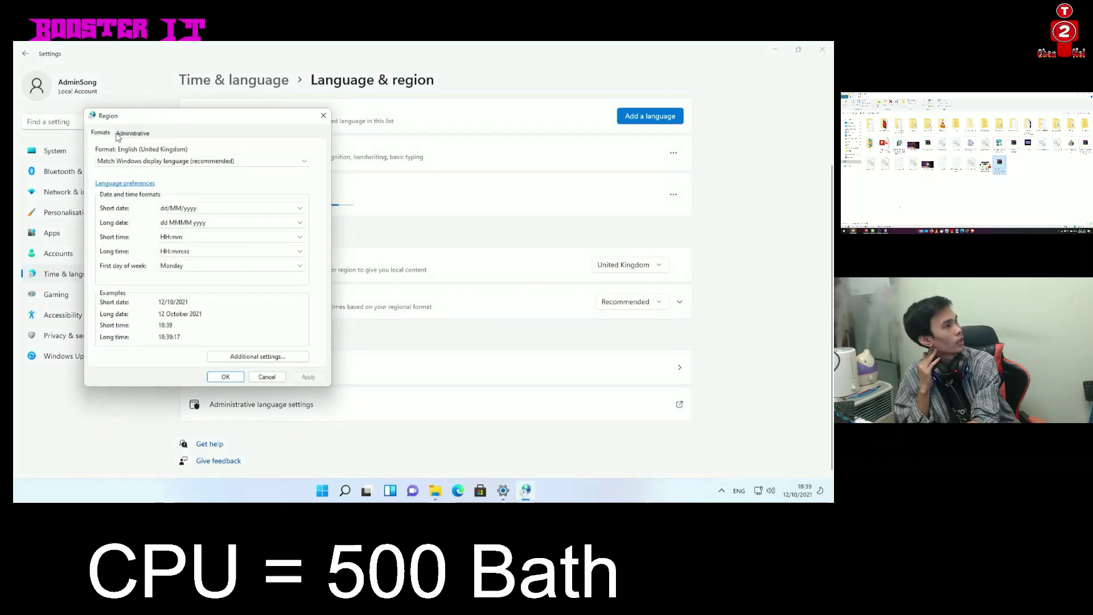
pyautogui.click(267, 357)
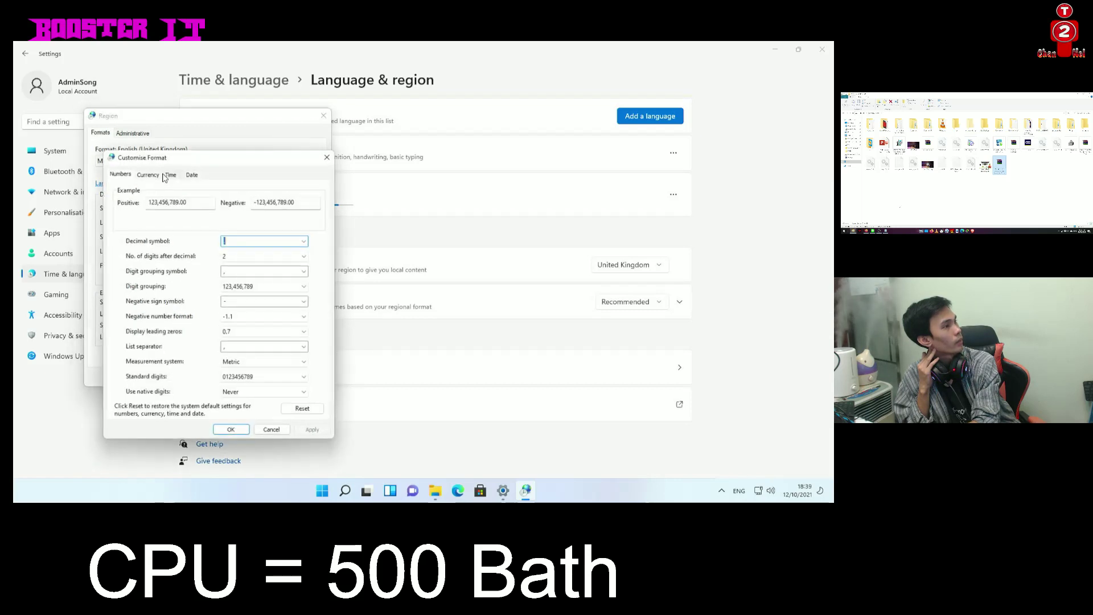
pyautogui.click(192, 172)
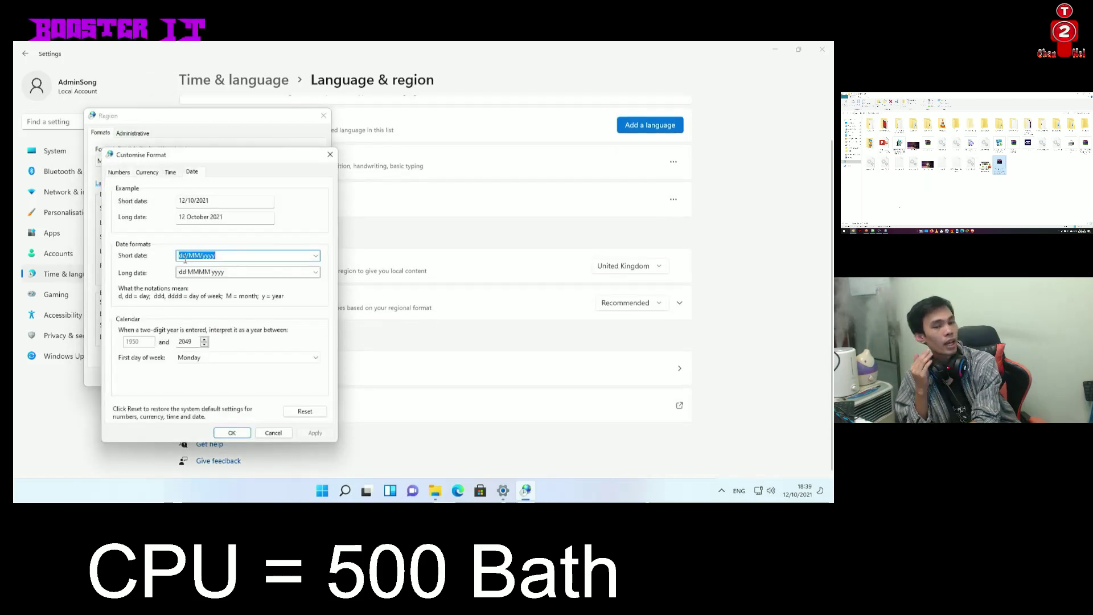
pyautogui.click(194, 257)
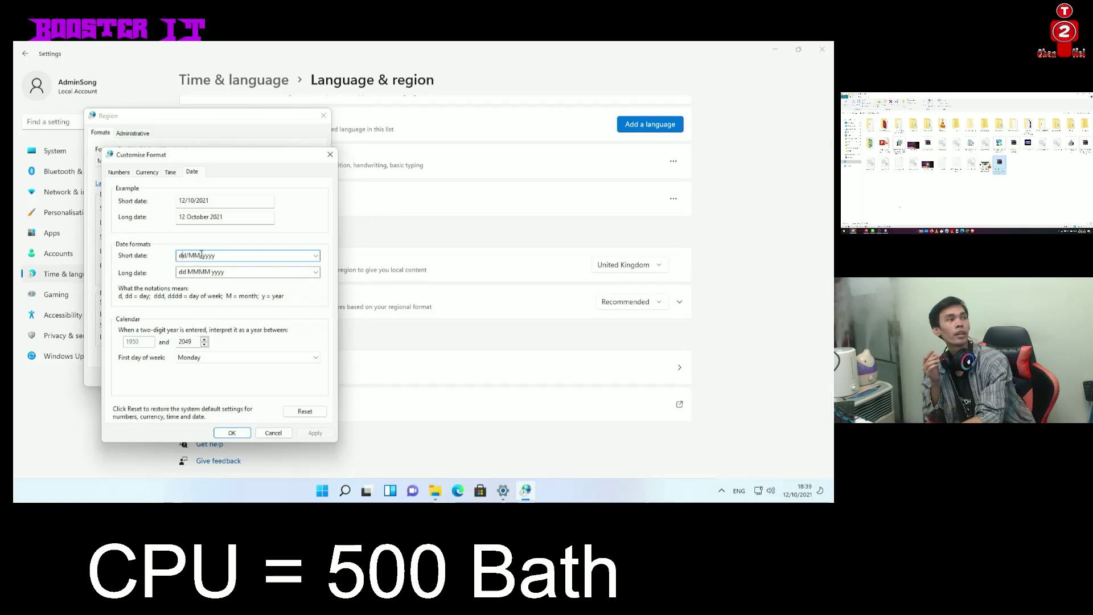
pyautogui.moveTo(200, 256); pyautogui.dragTo(177, 251)
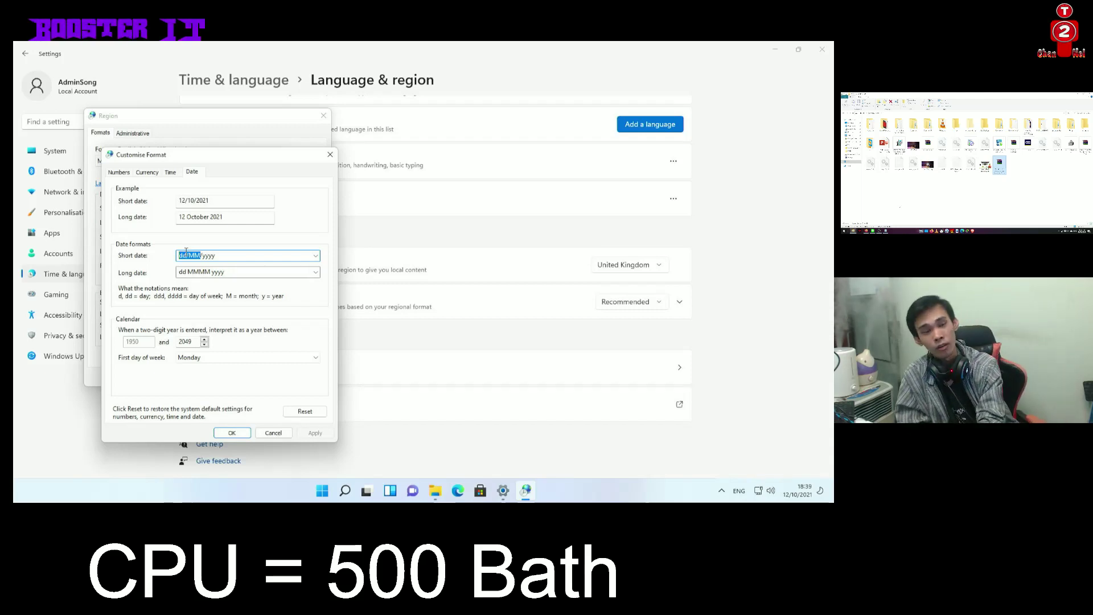
# Browse the Time, Currency and Number tabs, close both dialogs unchanged, and expand Regional format
pyautogui.click(169, 175)
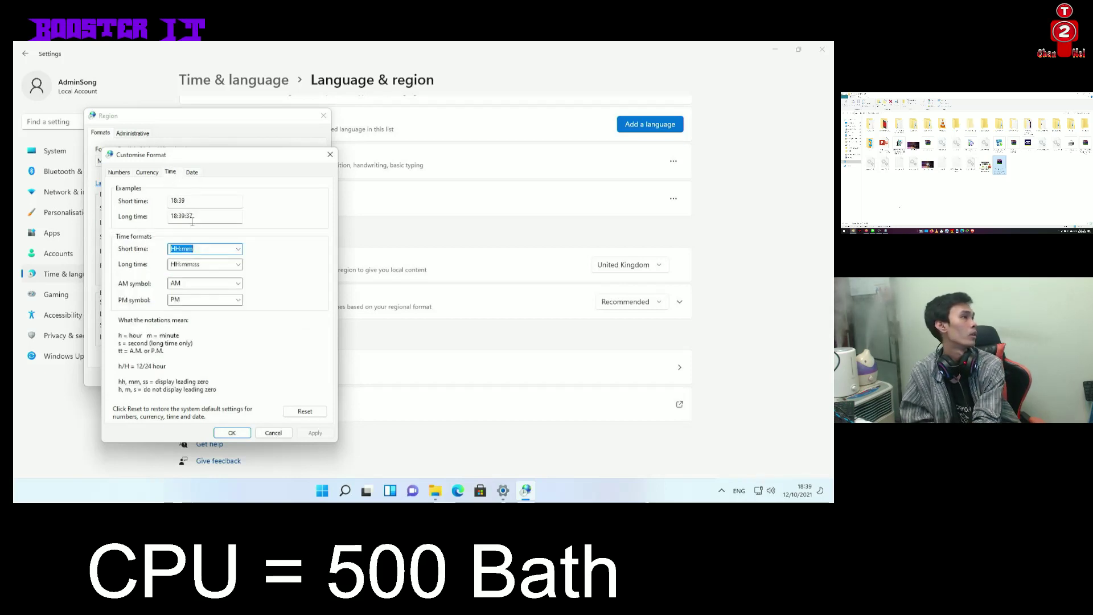
pyautogui.click(182, 261)
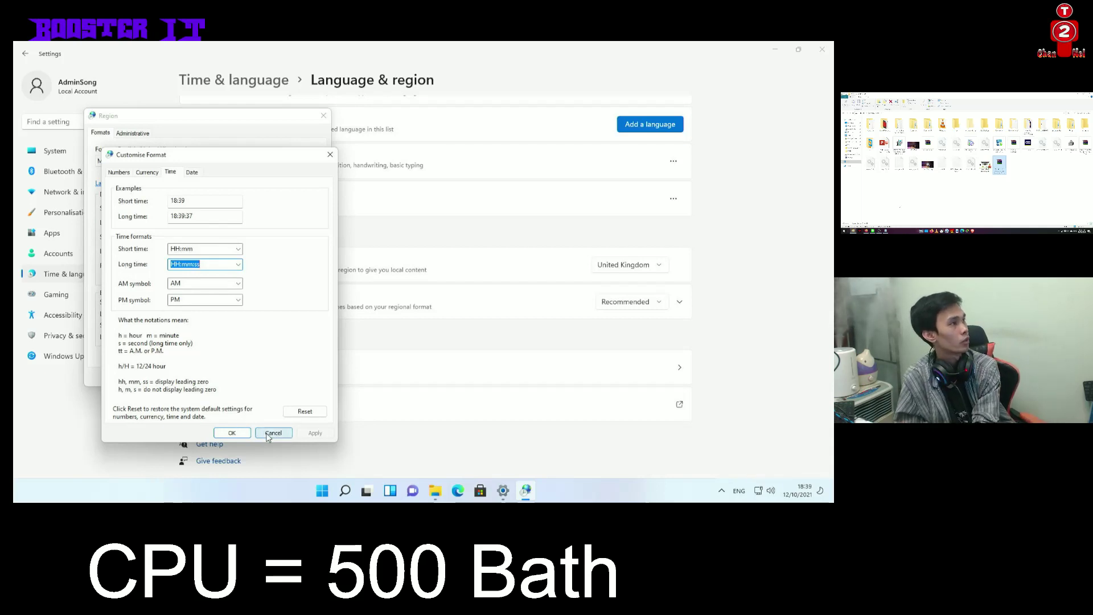
pyautogui.click(157, 174)
pyautogui.click(119, 172)
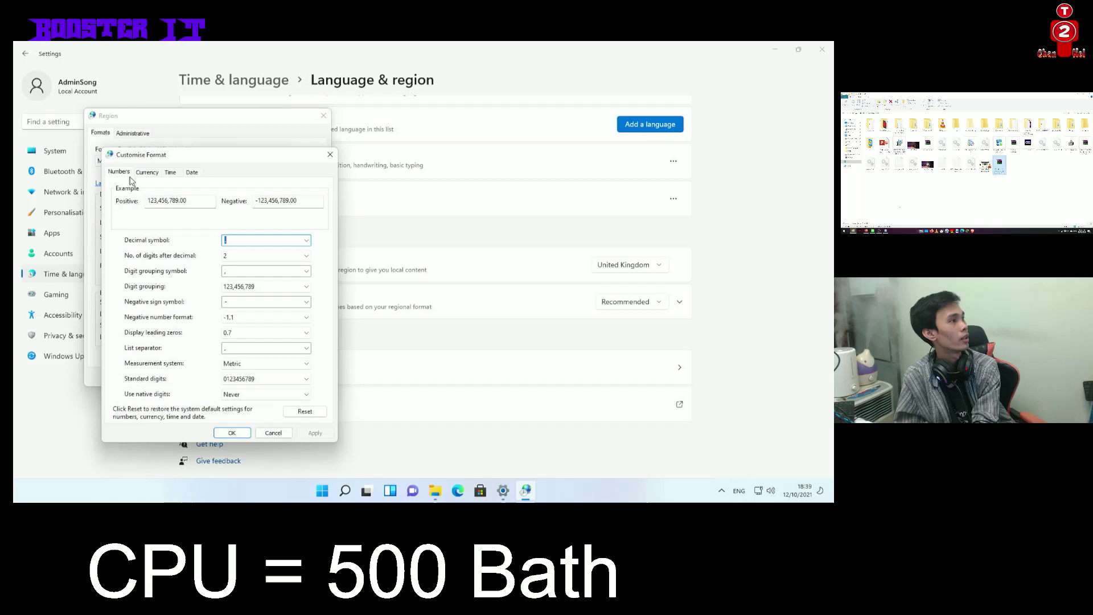
pyautogui.click(330, 154)
pyautogui.click(319, 119)
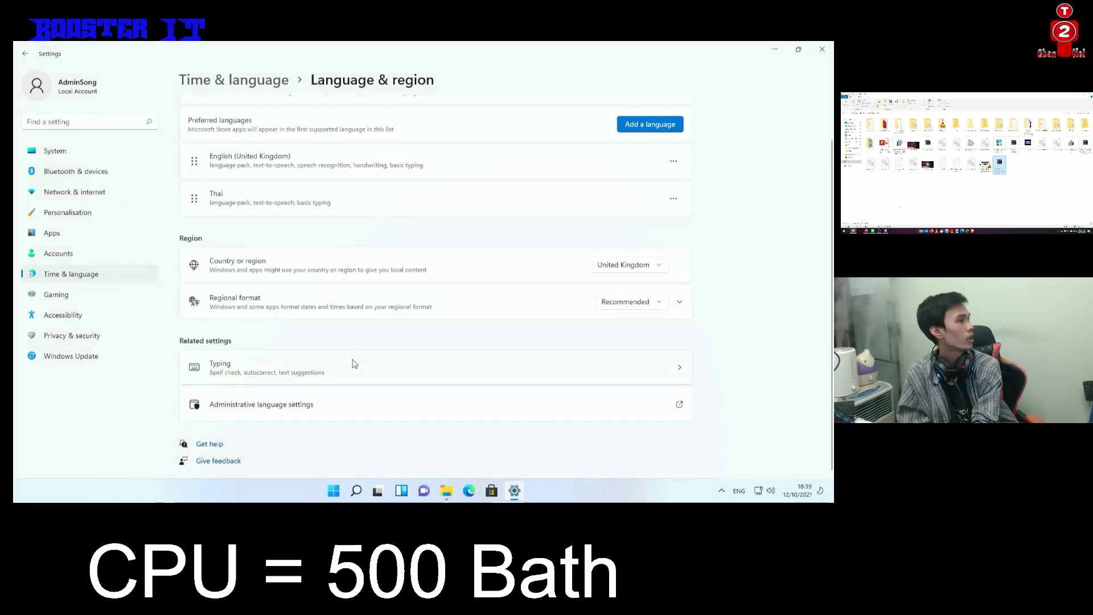
pyautogui.click(357, 306)
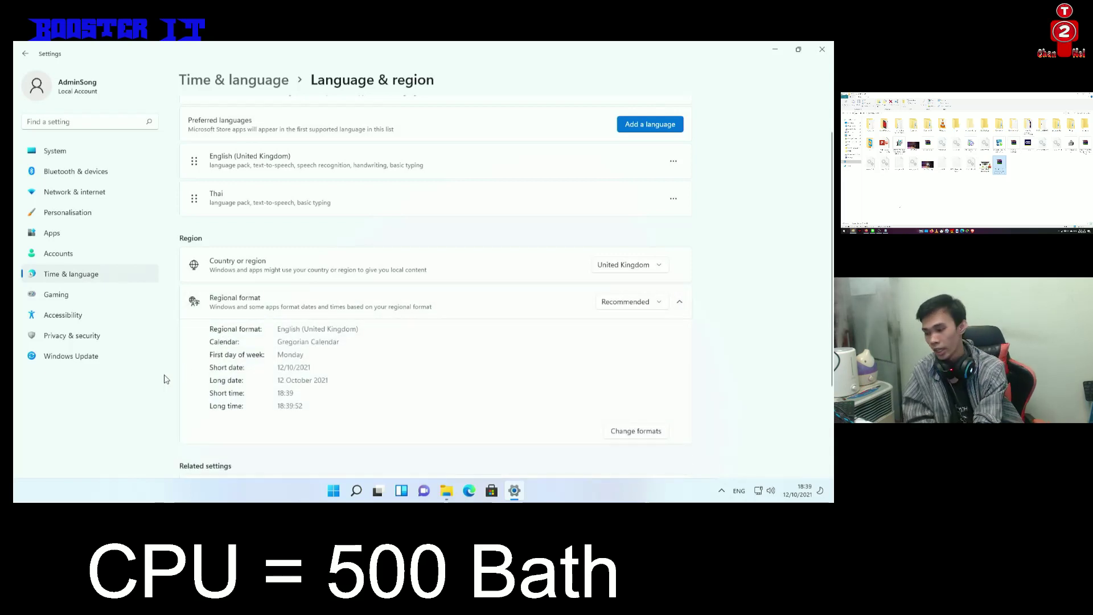
pyautogui.scroll(-3, 250, 379)
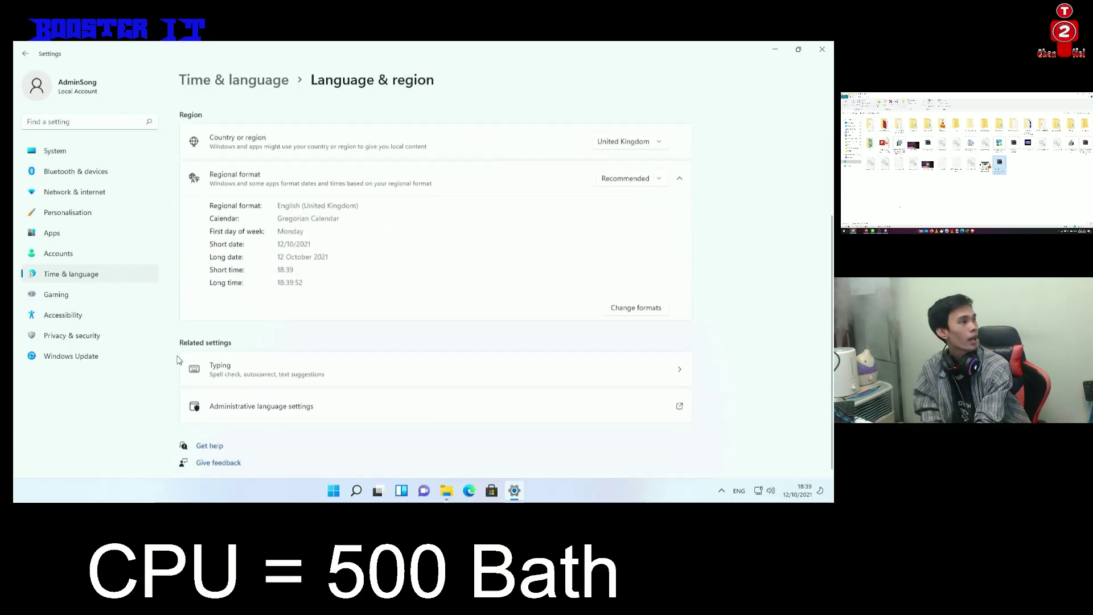
# Open Typing under Related settings, then its Advanced keyboard settings page
pyautogui.click(253, 380)
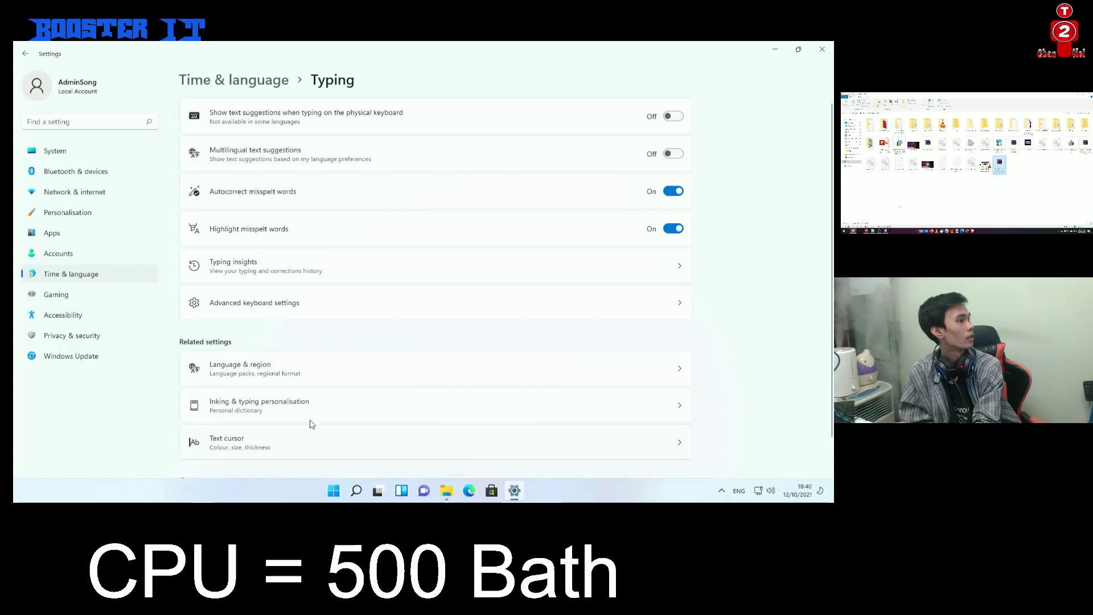
pyautogui.scroll(-1, 310, 421)
pyautogui.scroll(1, 316, 416)
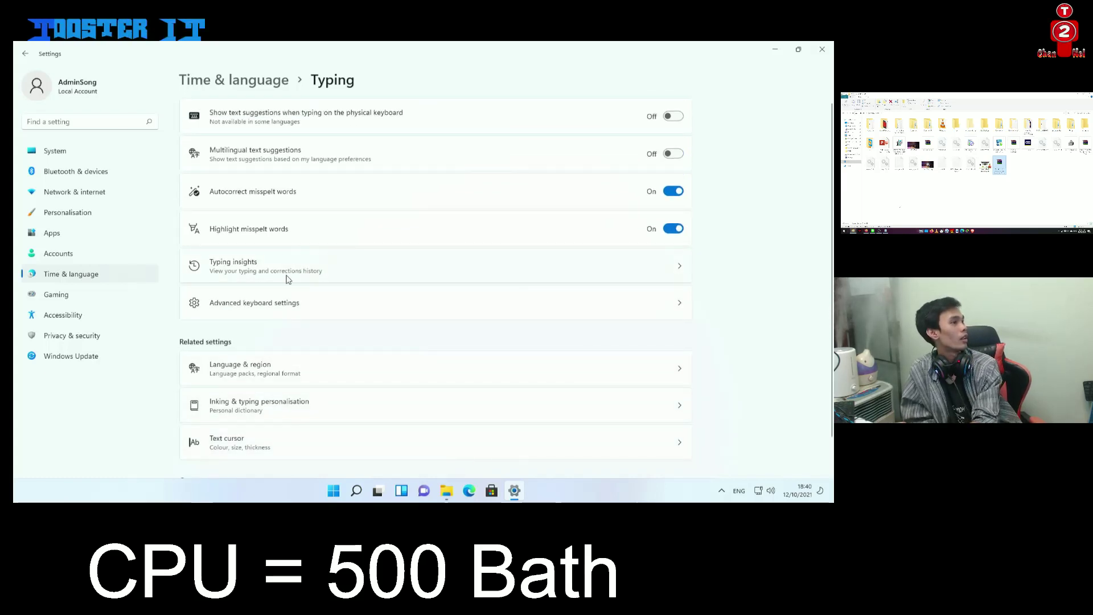
pyautogui.click(291, 304)
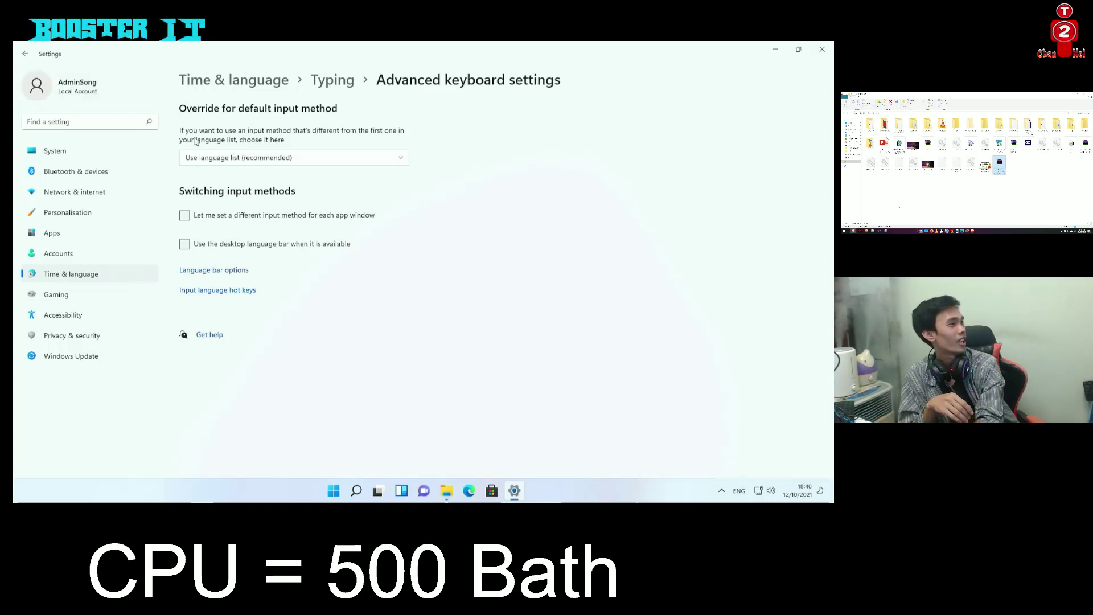
# Set Grave Accent to switch input languages and leave keyboard-layout switching Not Assigned
pyautogui.click(215, 270)
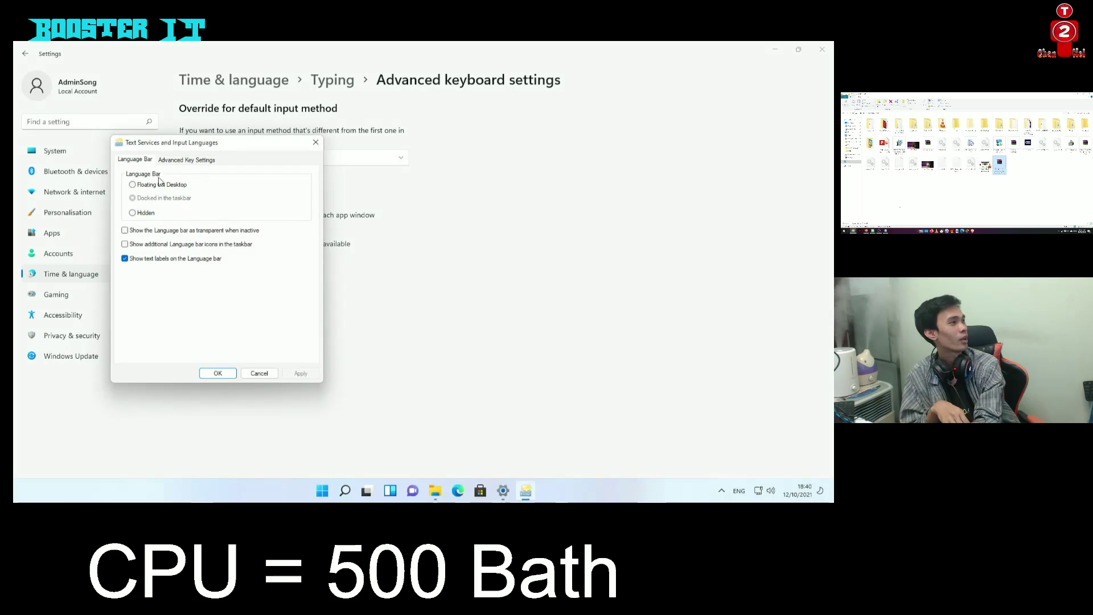
pyautogui.click(179, 162)
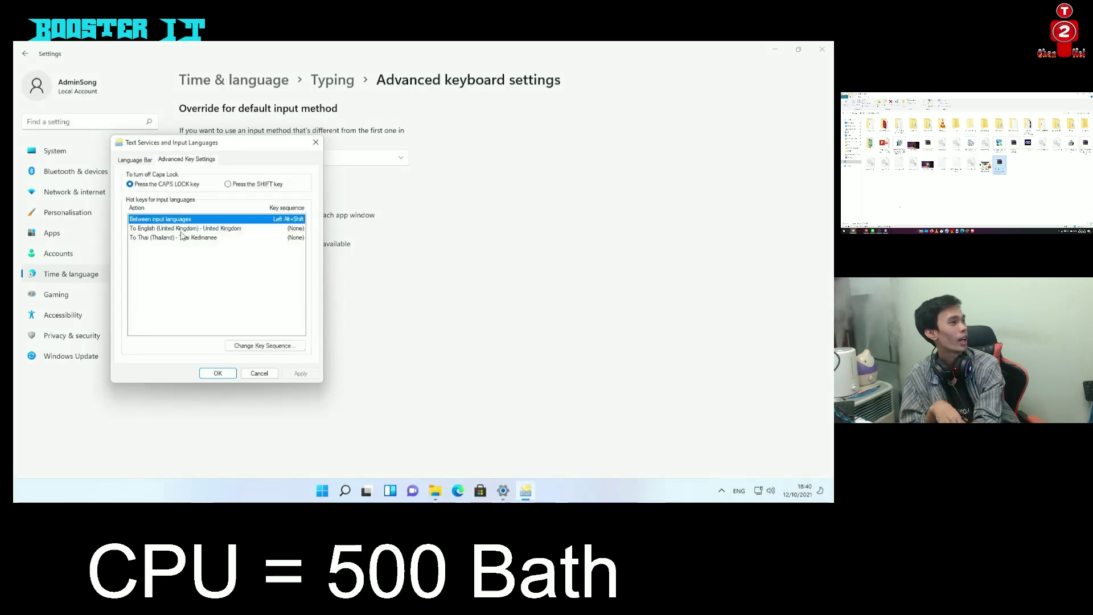
pyautogui.click(237, 344)
pyautogui.click(161, 234)
pyautogui.click(226, 196)
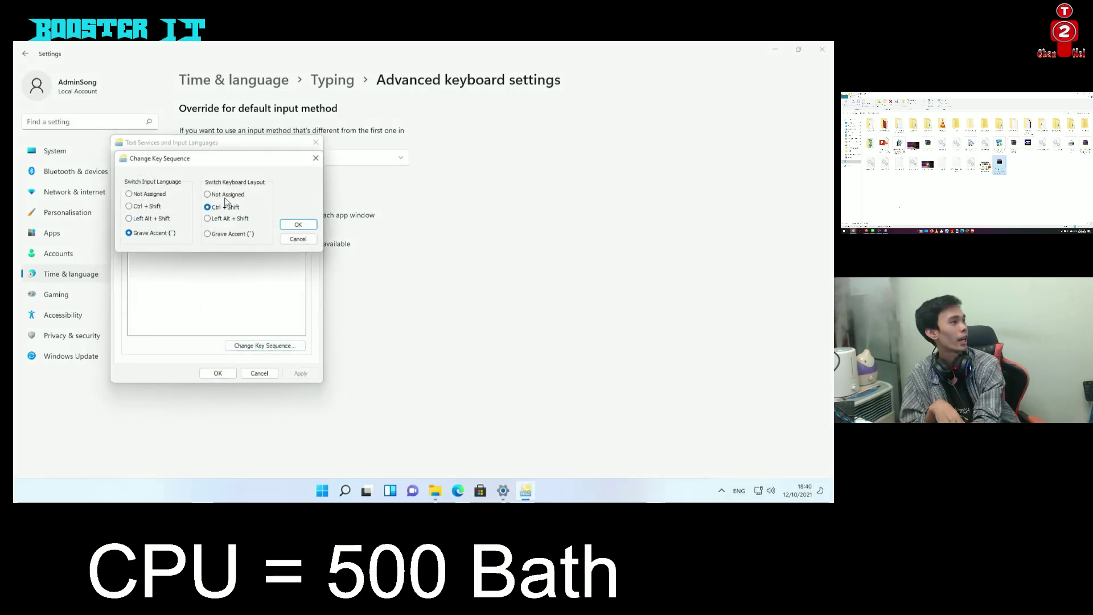
pyautogui.click(298, 225)
pyautogui.click(217, 373)
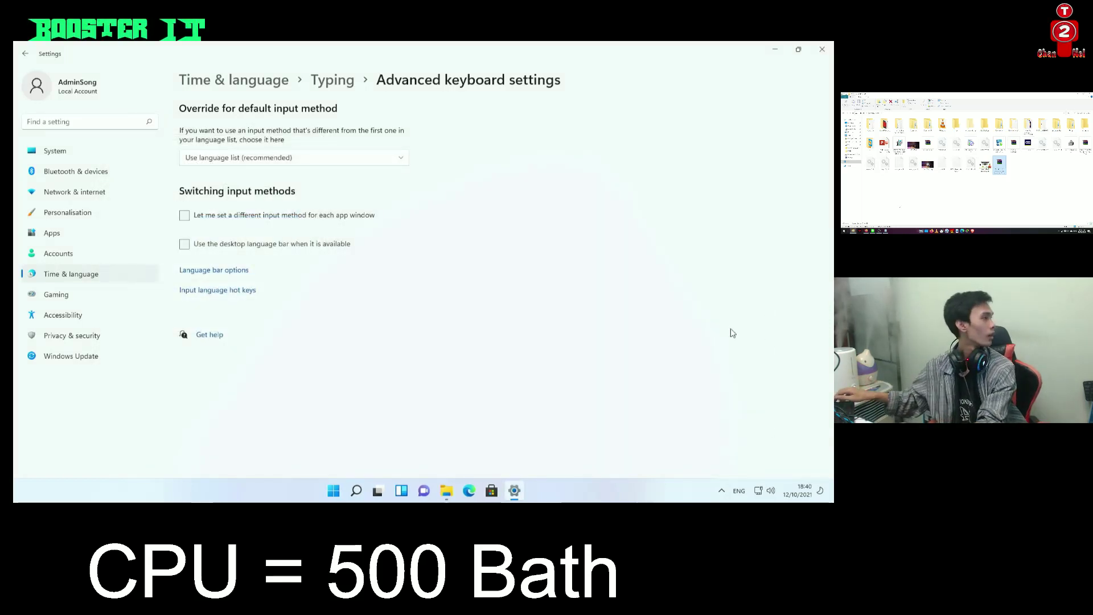
# Switch the input to Thai from the tray, then back to English with the Grave Accent key
pyautogui.click(737, 496)
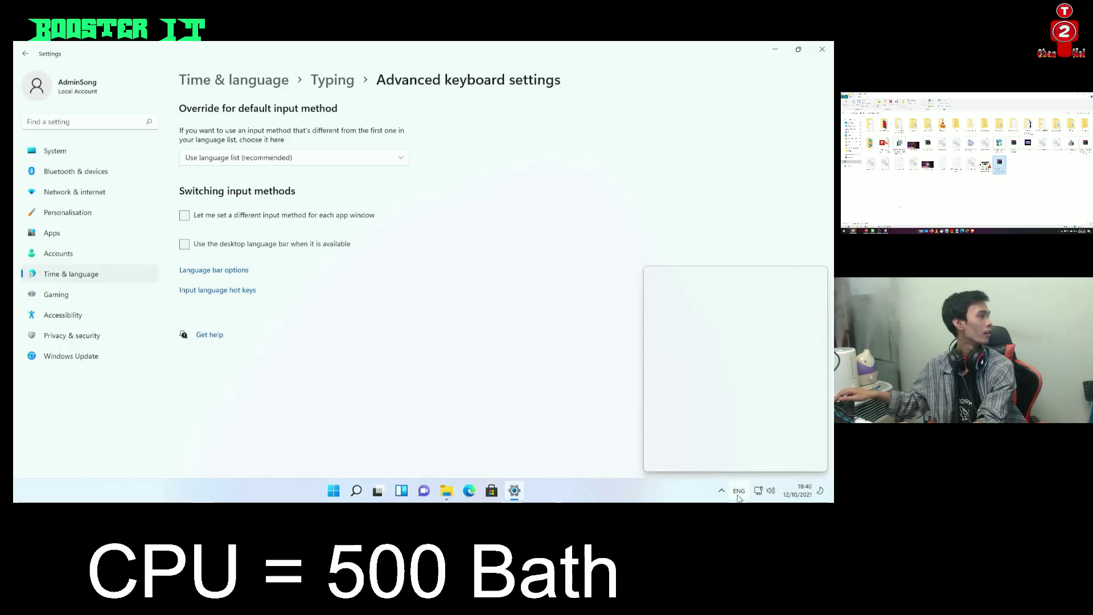
pyautogui.click(704, 427)
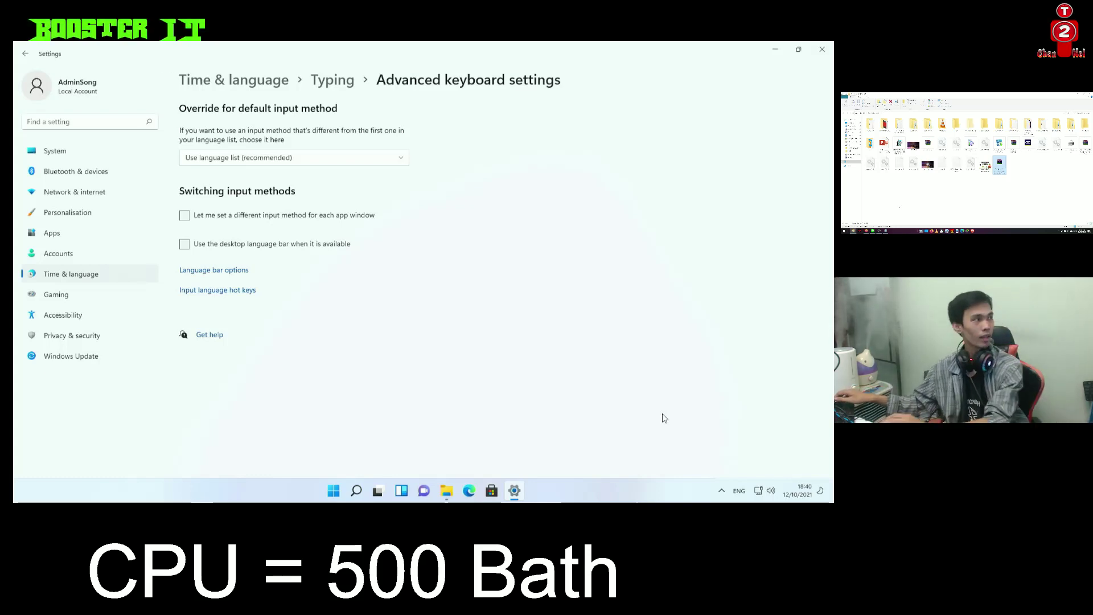
pyautogui.click(738, 491)
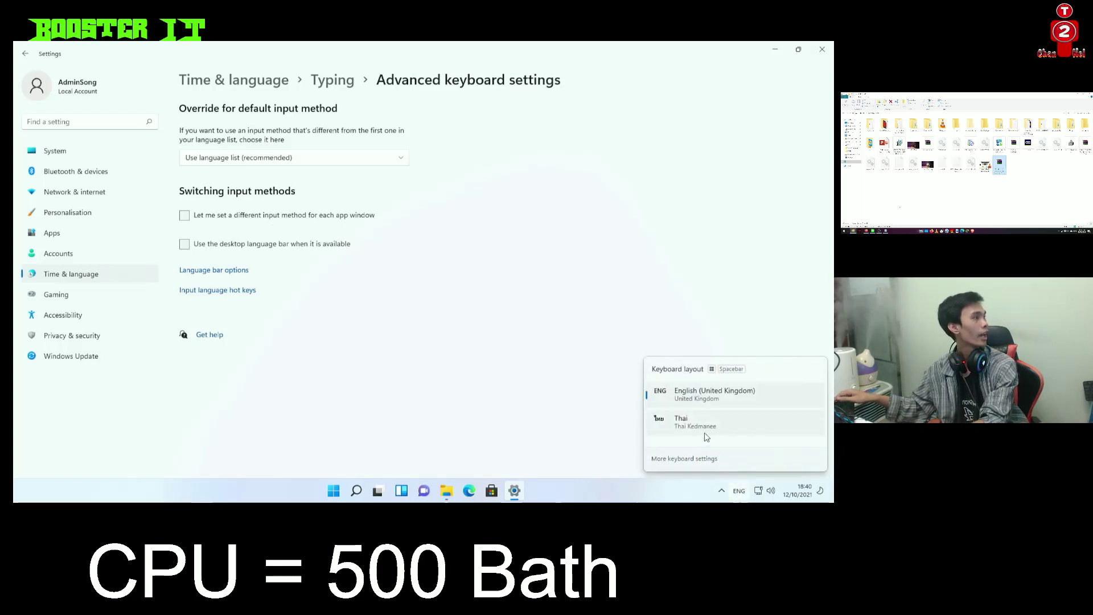
pyautogui.click(707, 428)
pyautogui.press('`')
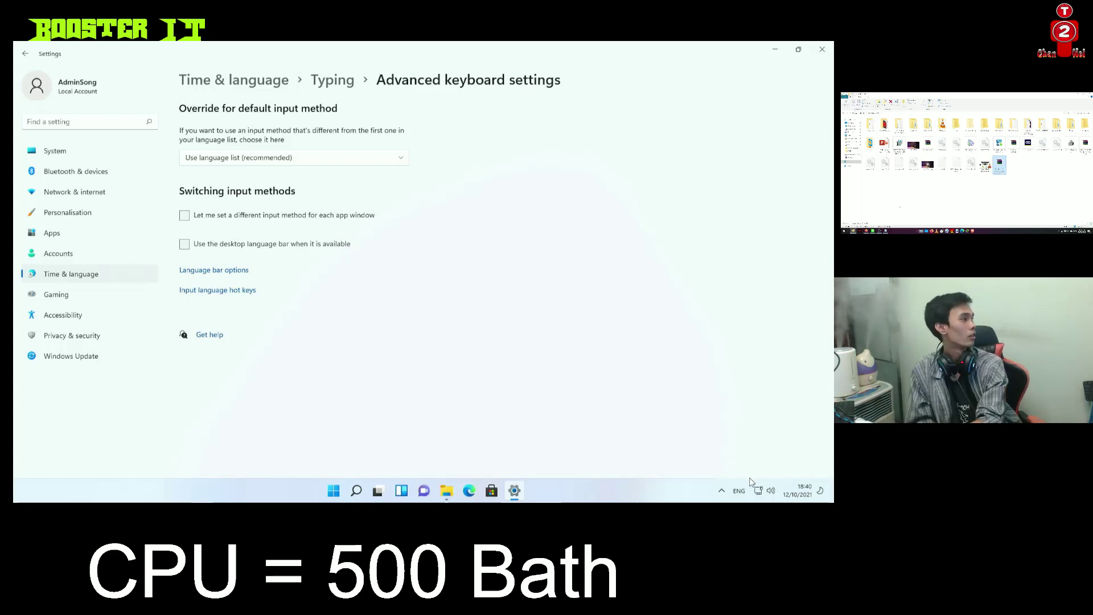
# Switch input to Thai and reconfirm Grave Accent as the input-language switching hotkey
pyautogui.click(739, 491)
pyautogui.click(683, 421)
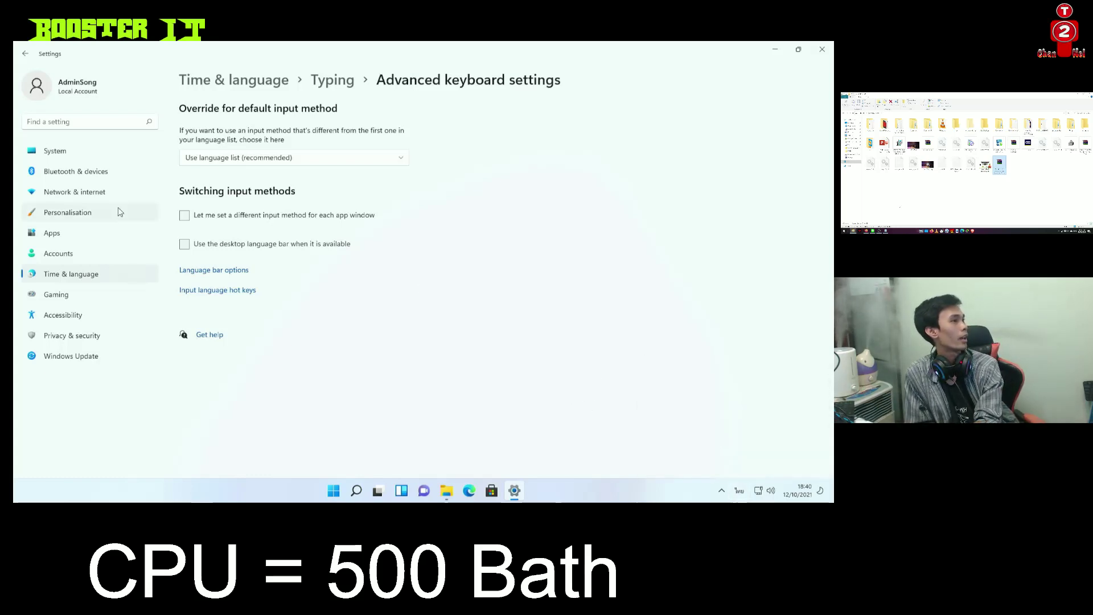
pyautogui.click(227, 289)
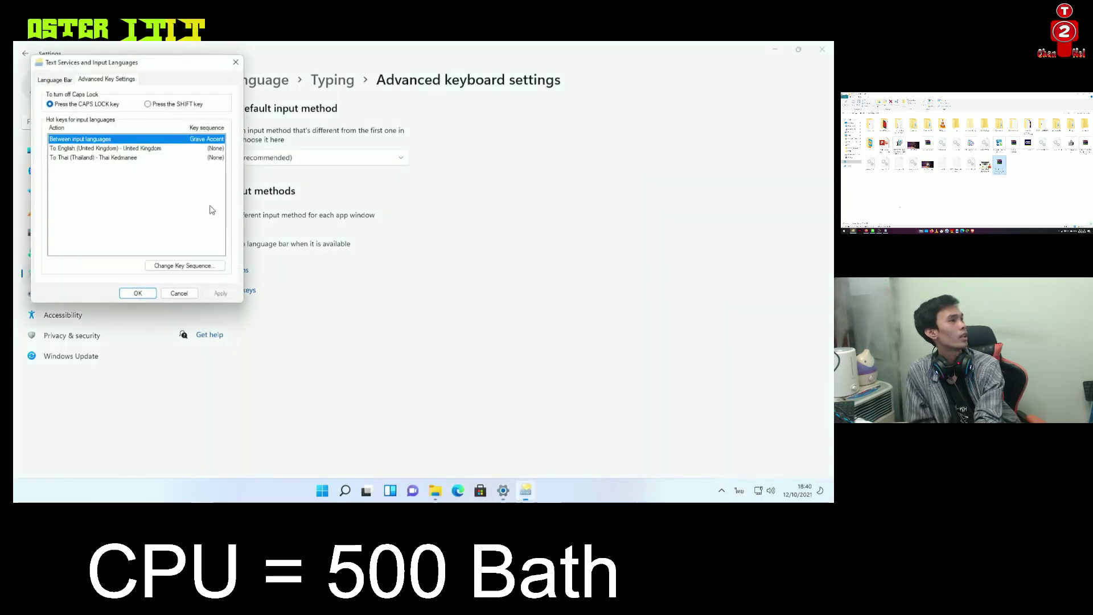
pyautogui.click(184, 265)
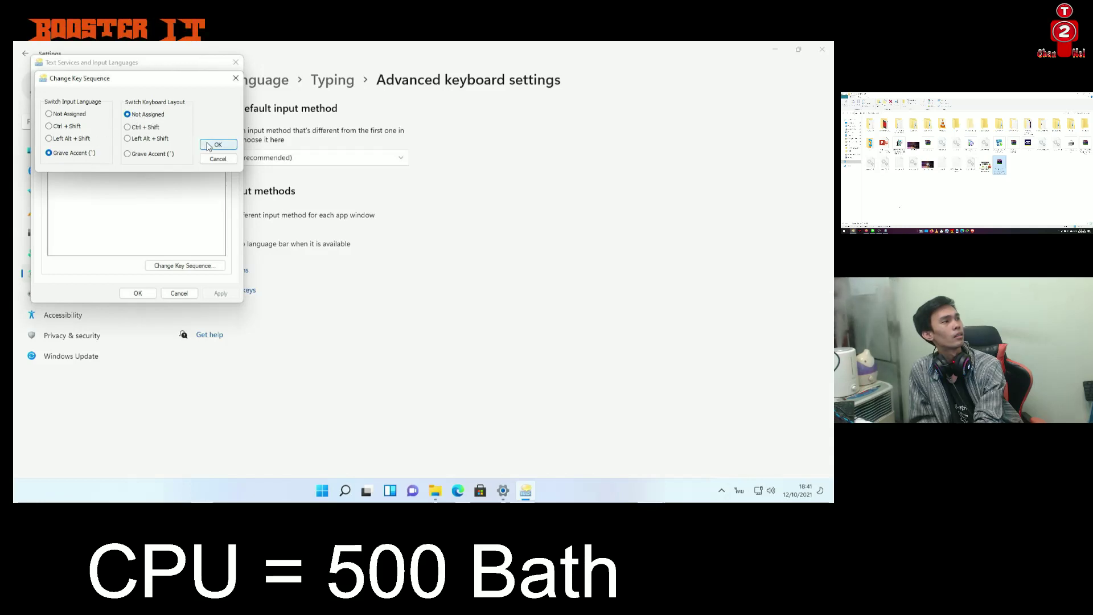
pyautogui.click(209, 147)
pyautogui.click(62, 81)
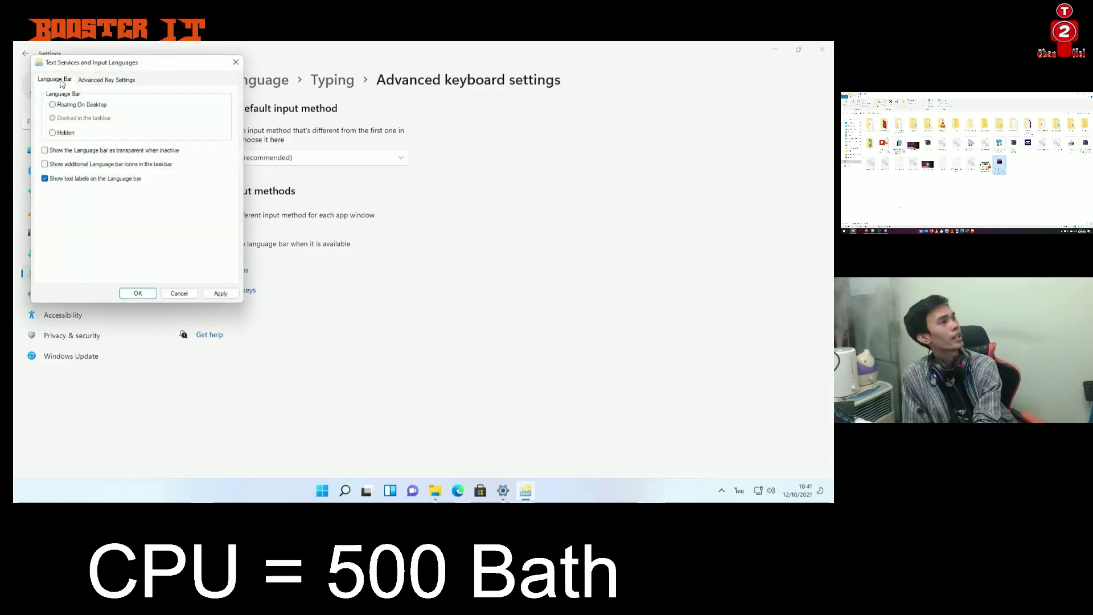
pyautogui.click(106, 85)
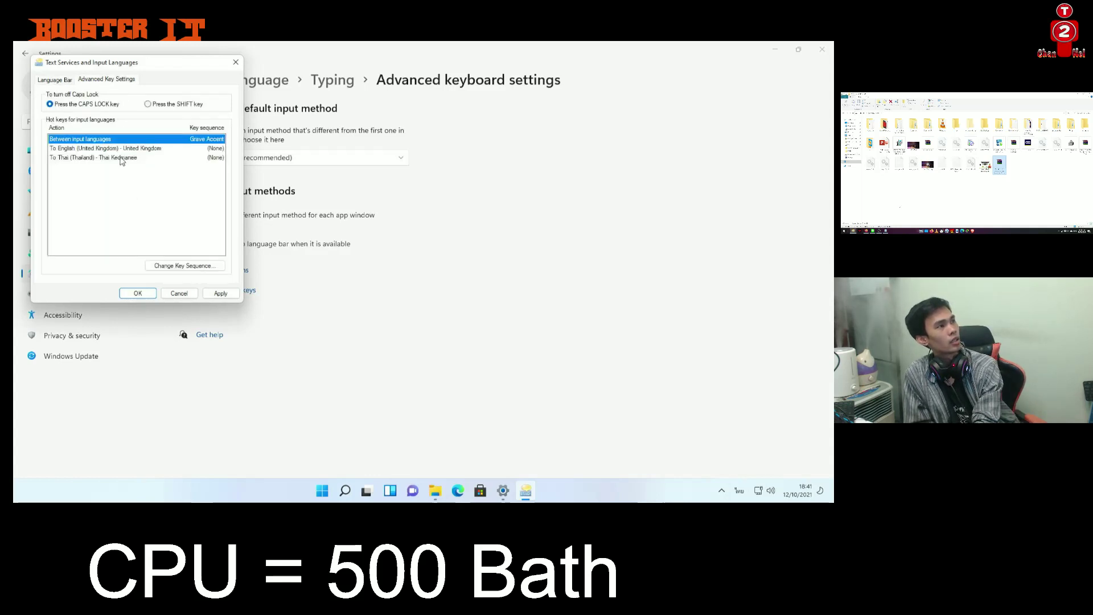
pyautogui.click(138, 293)
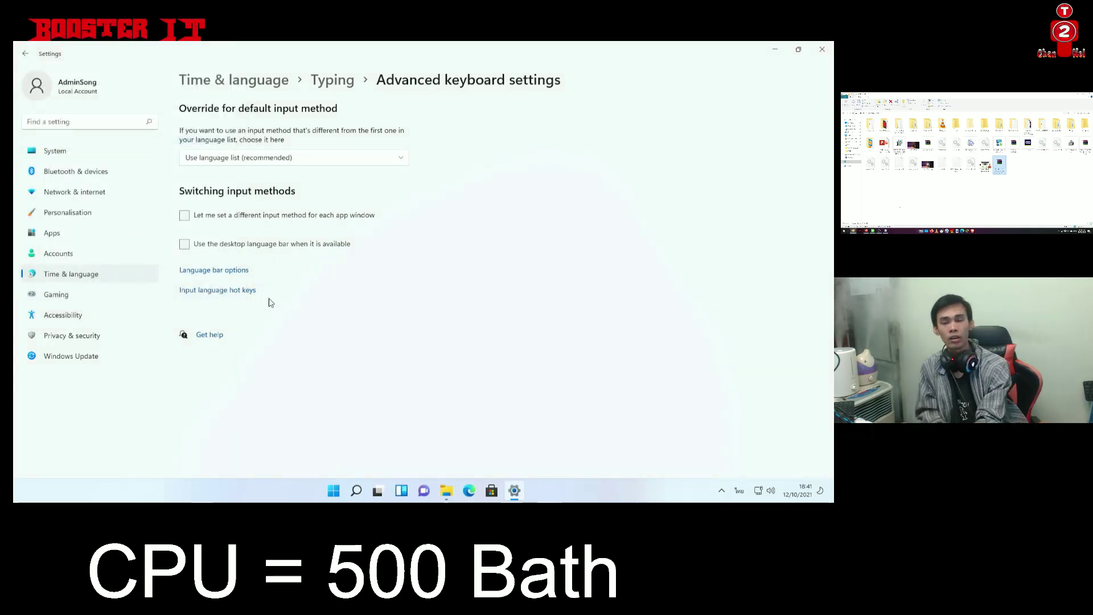
# Make English (United Kingdom) the default input method, enabling per-app input and the desktop language bar
pyautogui.press('`')
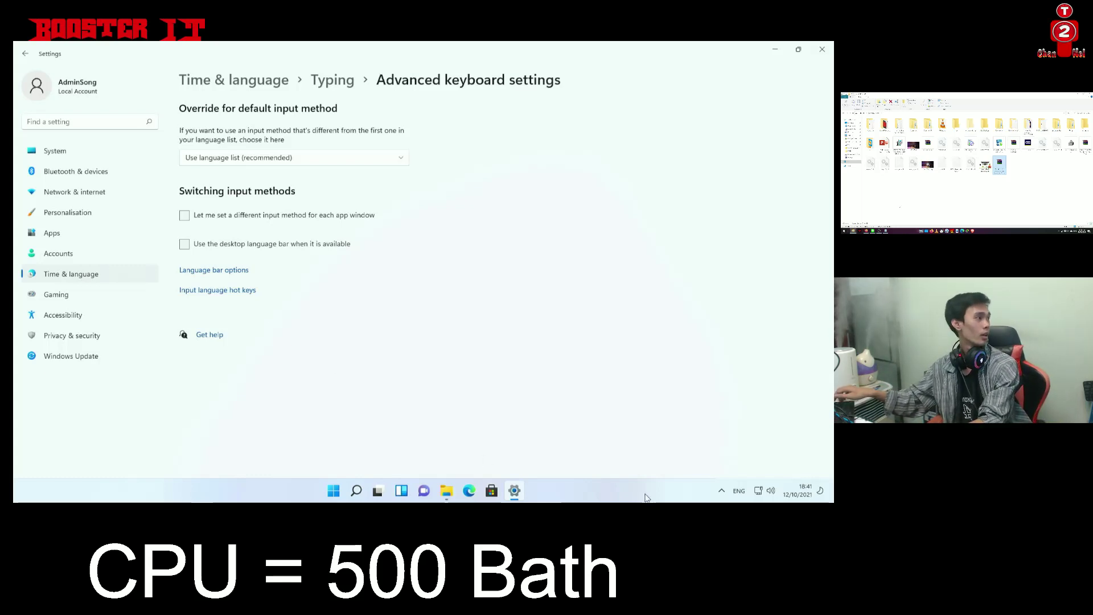
pyautogui.click(741, 490)
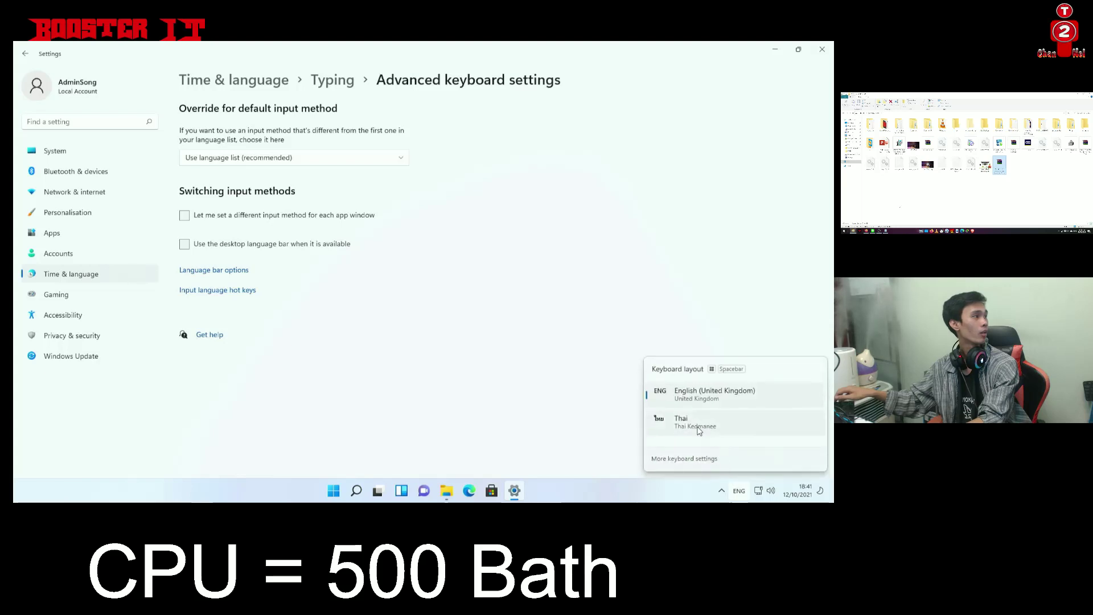
pyautogui.click(740, 490)
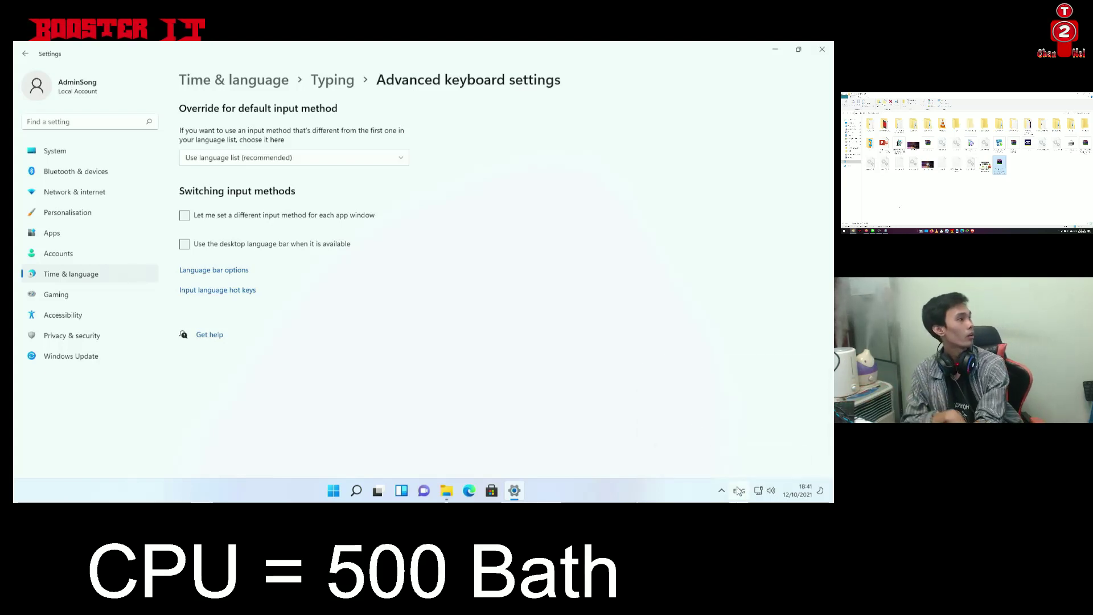
pyautogui.click(246, 155)
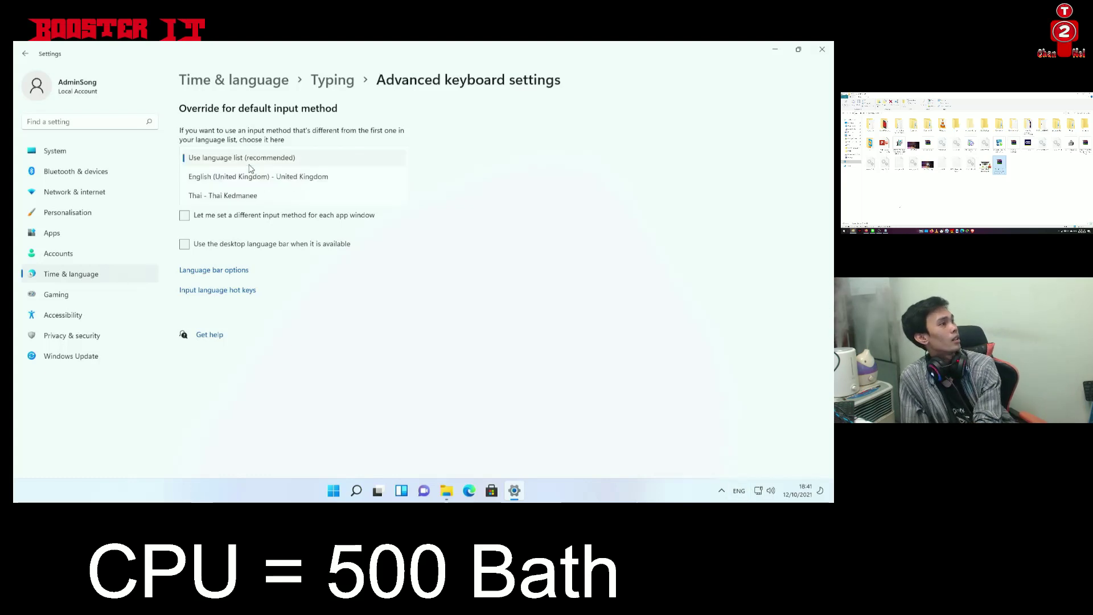
pyautogui.click(267, 178)
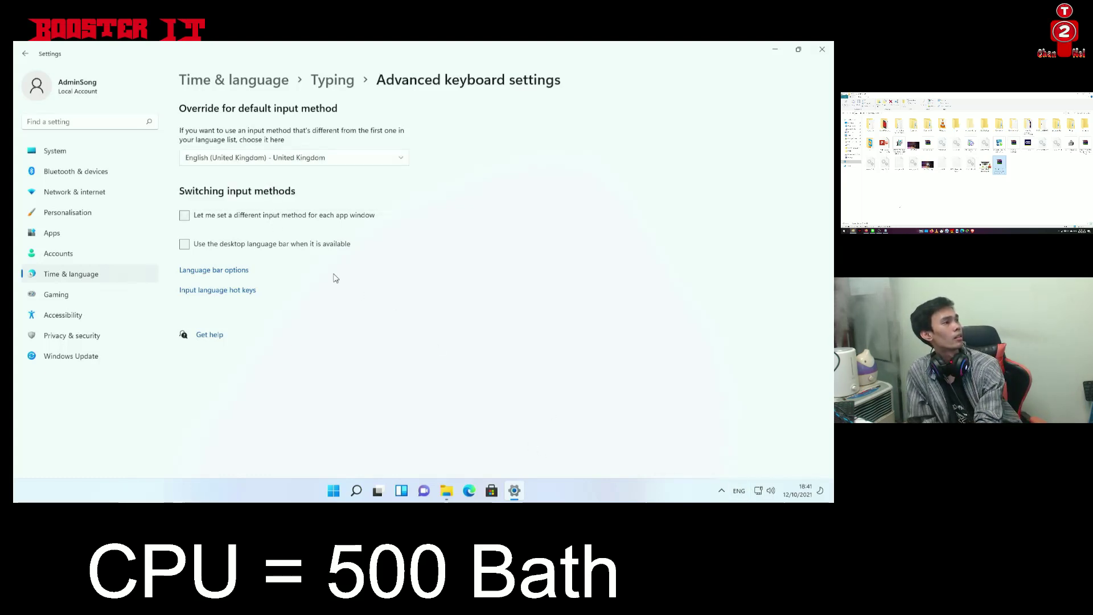
pyautogui.click(252, 219)
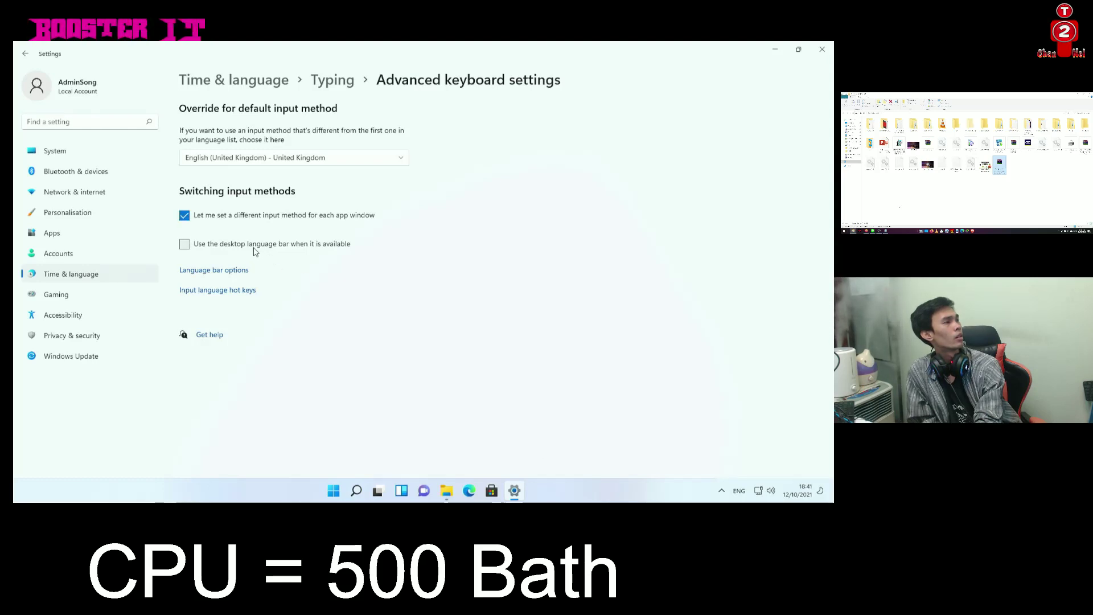
pyautogui.click(254, 246)
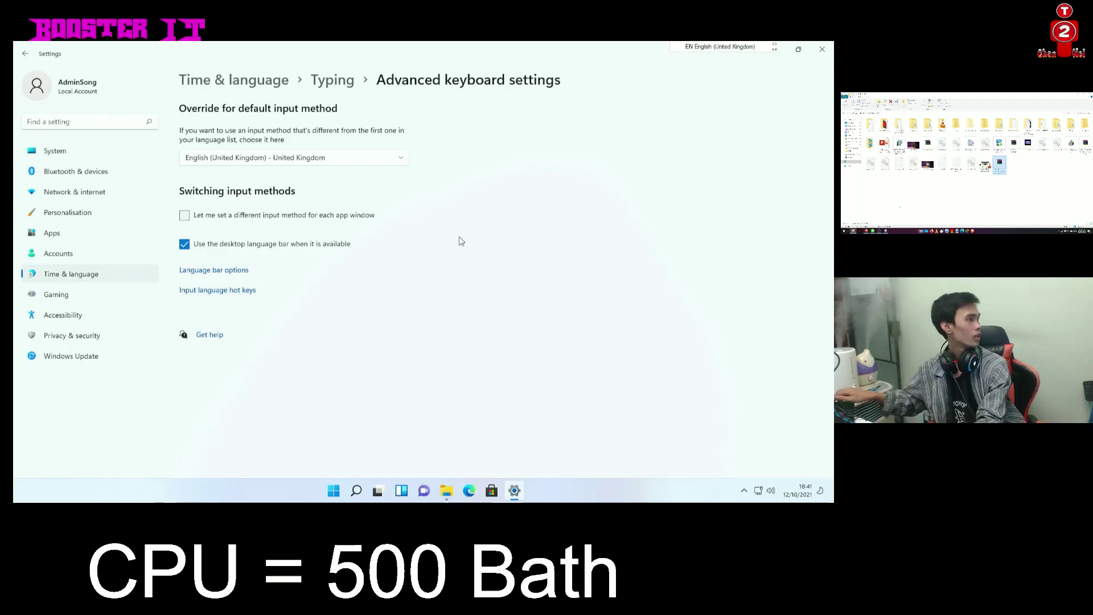
# Turn the desktop language bar back off and switch the keyboard layout to Thai
pyautogui.click(744, 494)
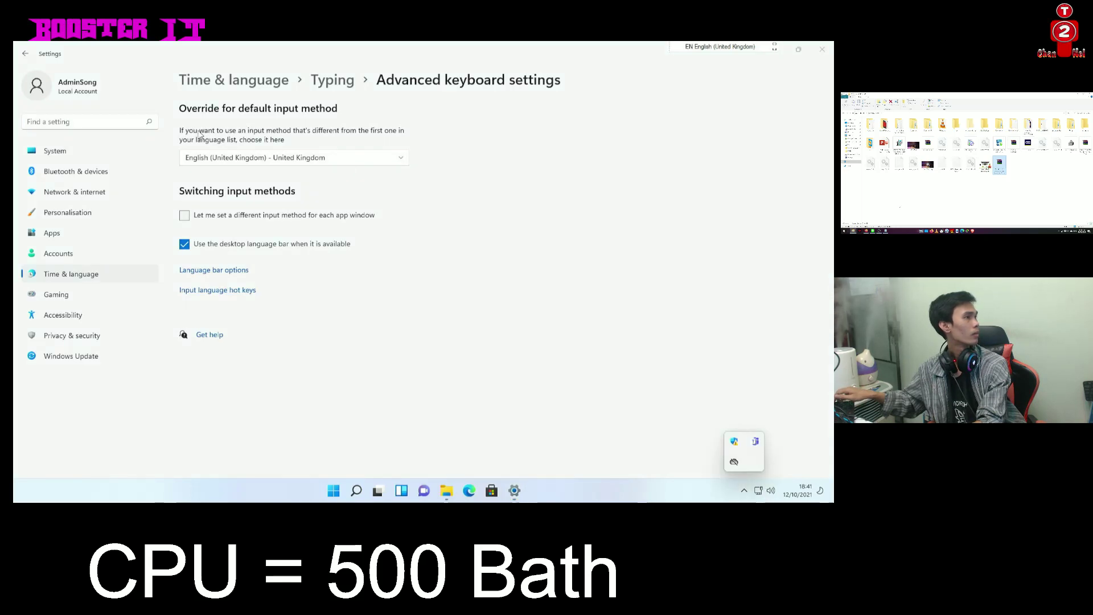
pyautogui.click(185, 244)
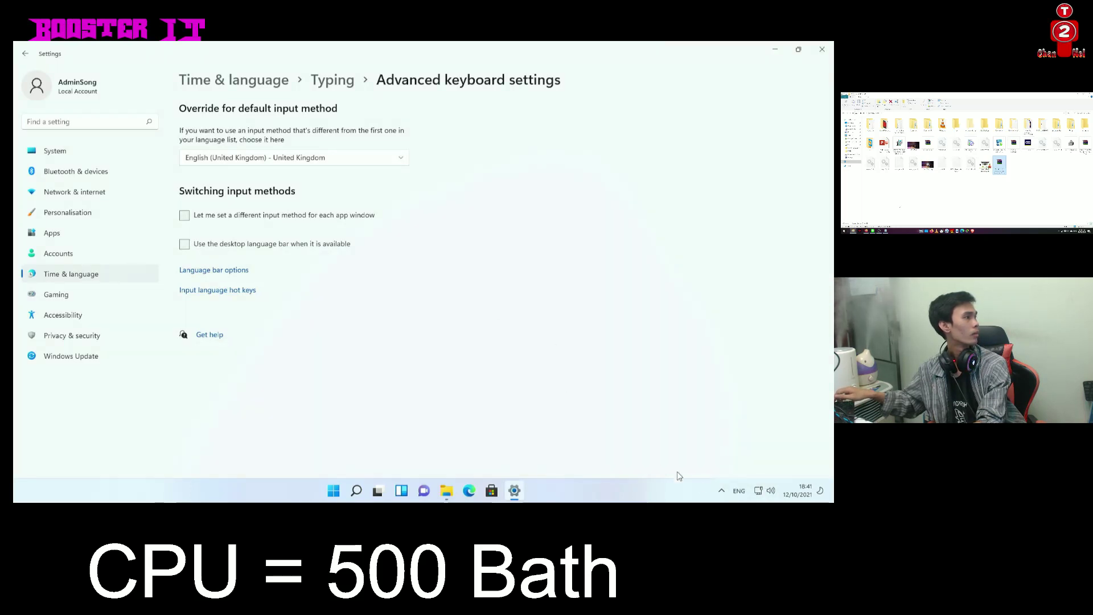
pyautogui.click(736, 490)
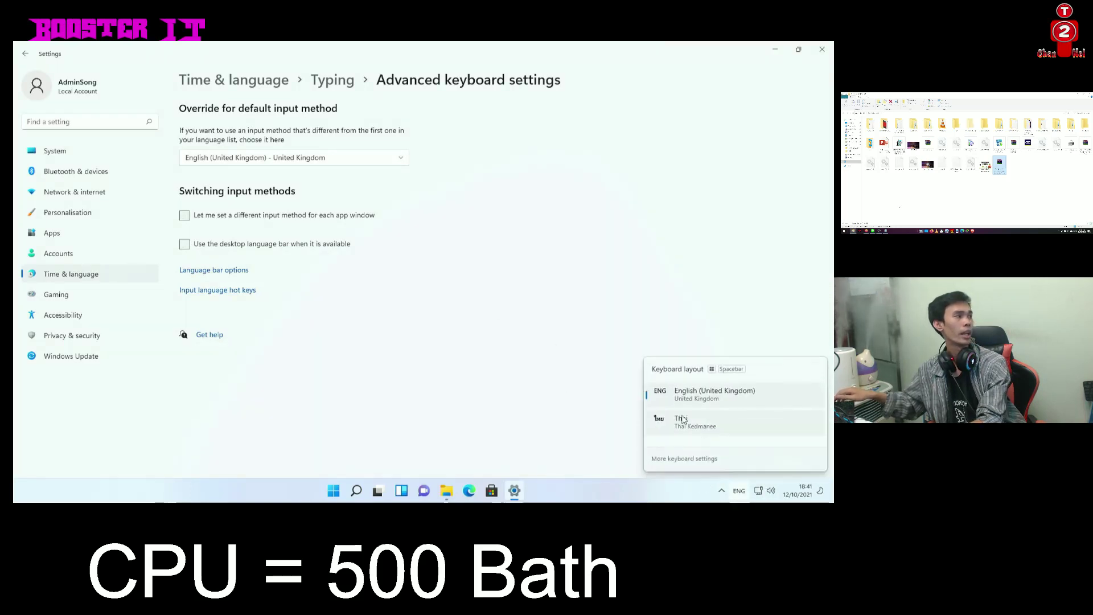
pyautogui.click(678, 418)
pyautogui.click(743, 491)
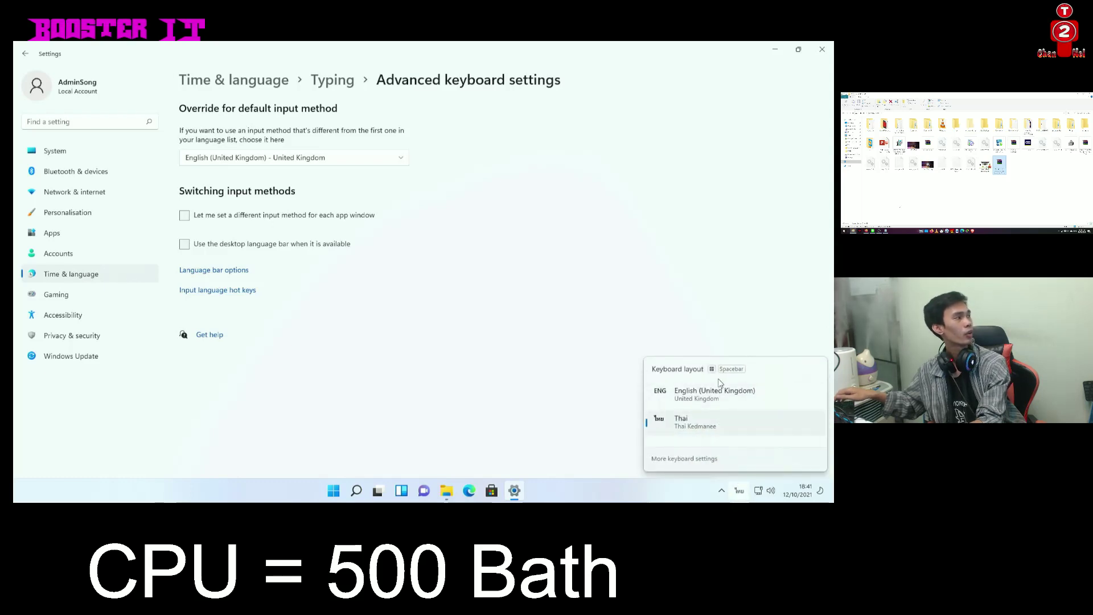
pyautogui.click(620, 307)
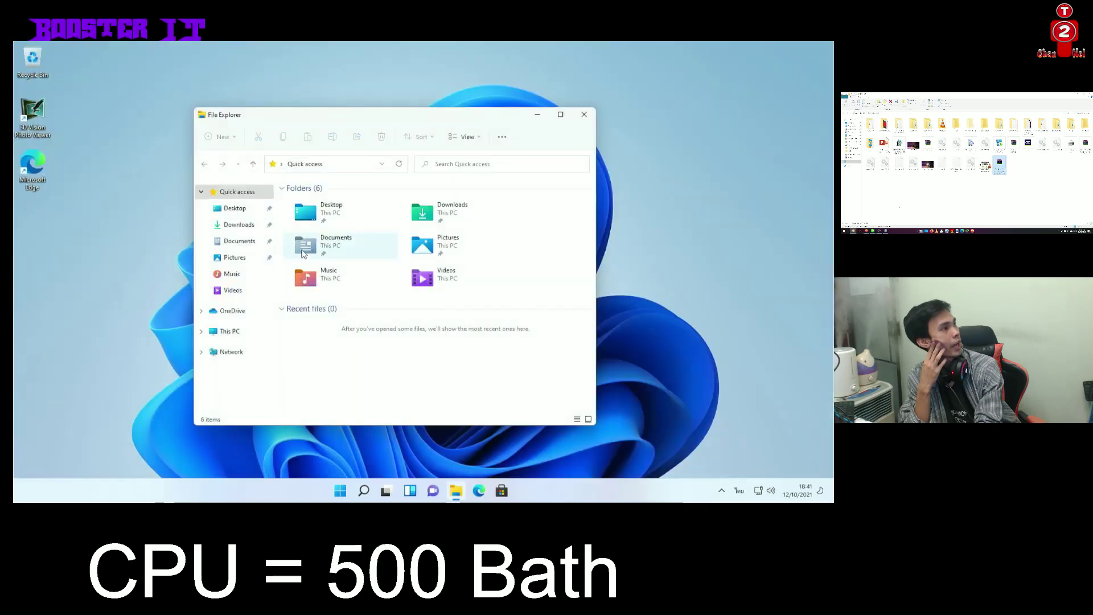
# Erase the mistyped Thai text from the File Explorer address bar, switching back to English
pyautogui.click(335, 165)
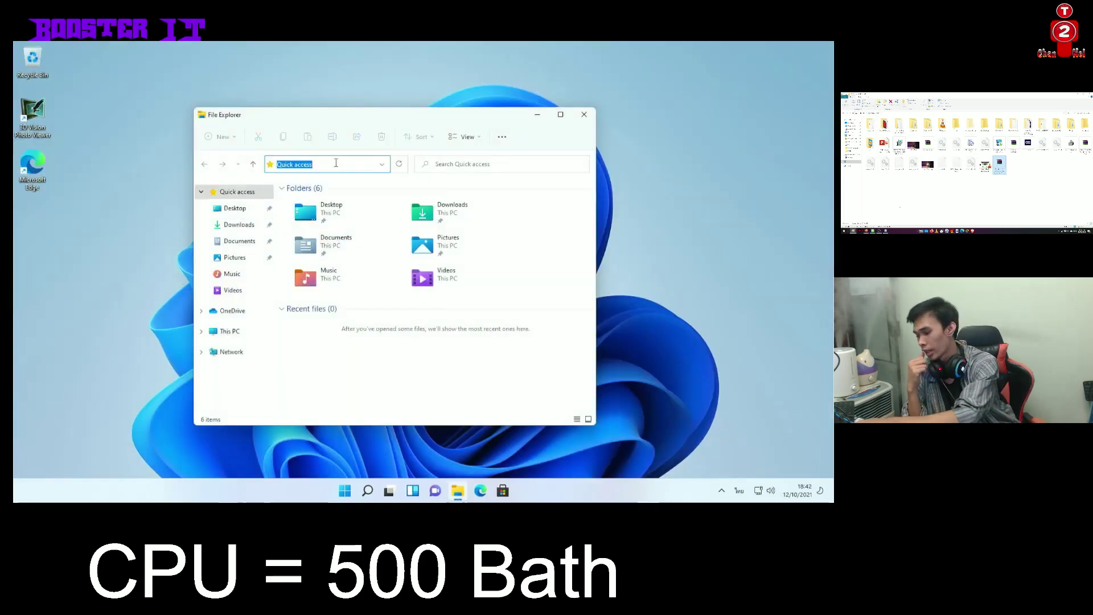
pyautogui.write('ยย')
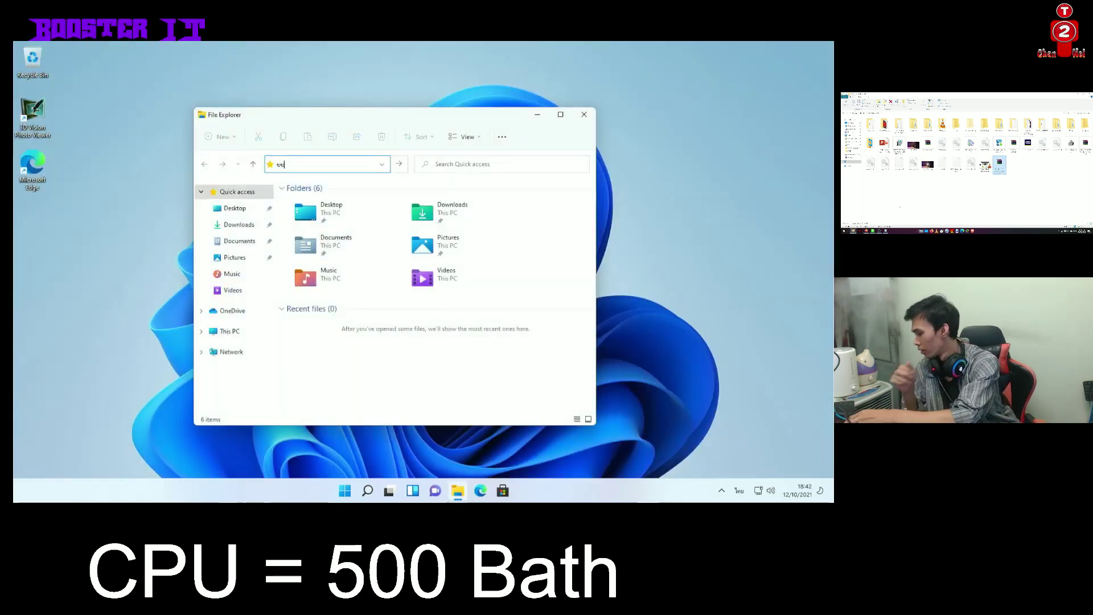
pyautogui.press('`')
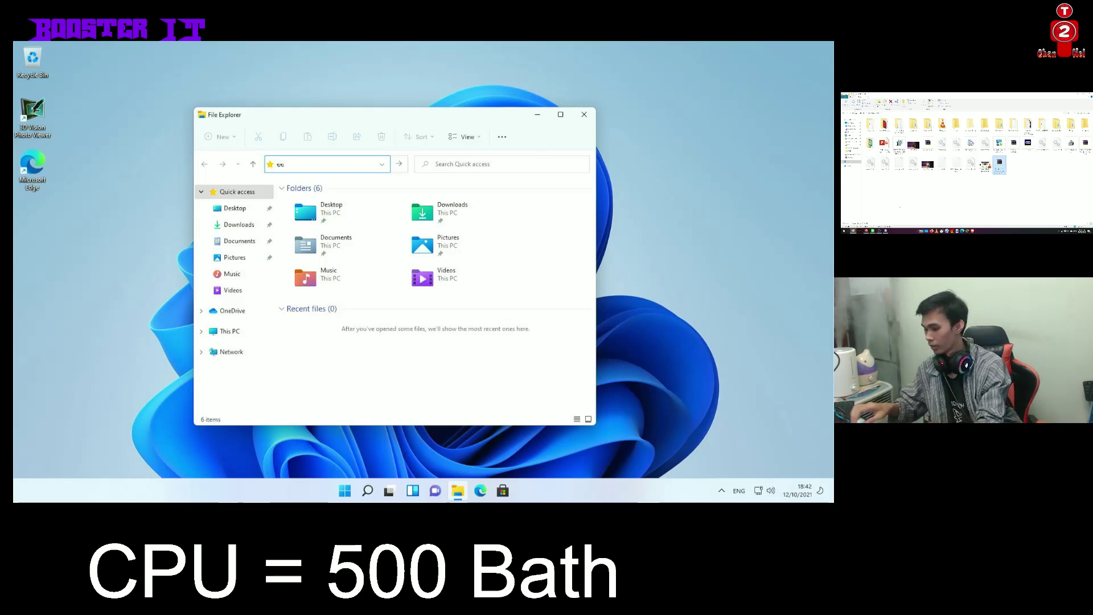
pyautogui.write('##')
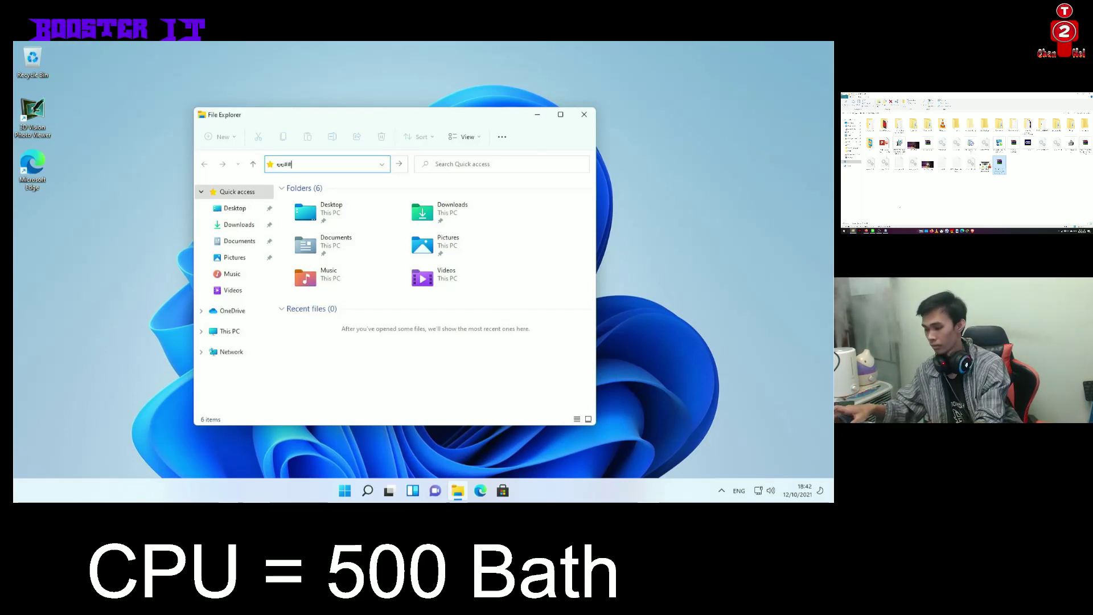
pyautogui.press('BackSpace')
pyautogui.press('BackSpace')
pyautogui.press('BackSpace')
pyautogui.press('BackSpace')
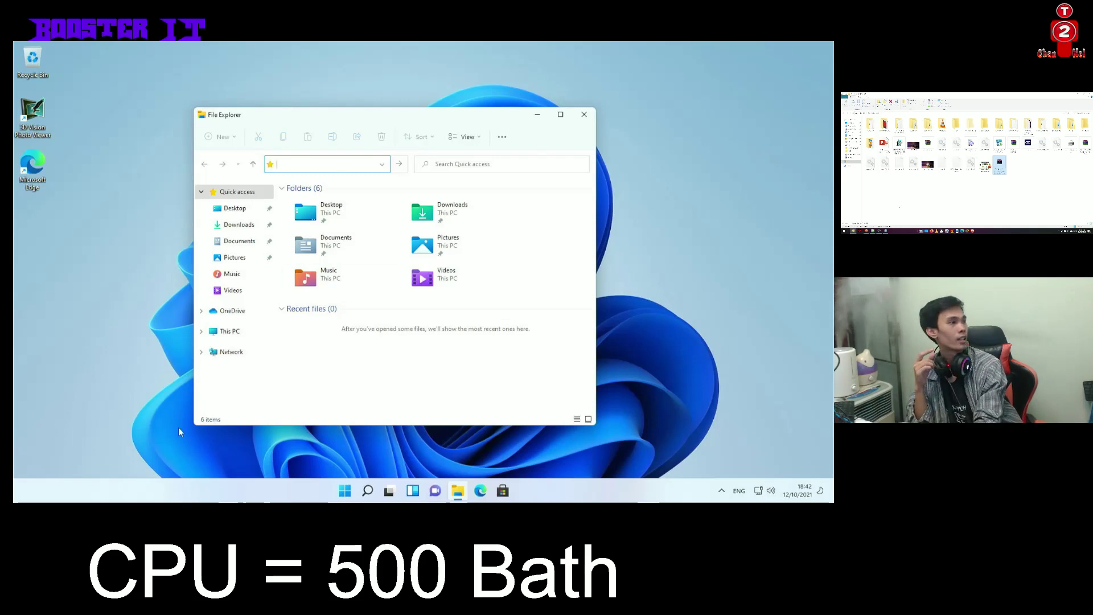
# Launch the On-Screen Keyboard from All apps > Windows Ease of Access
pyautogui.click(344, 490)
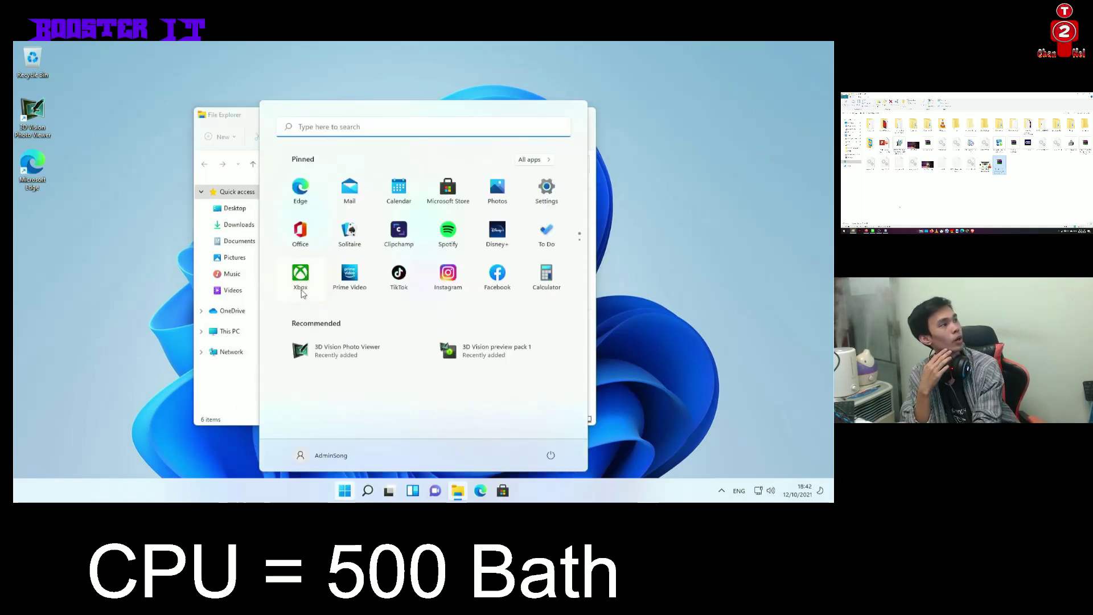
pyautogui.click(320, 132)
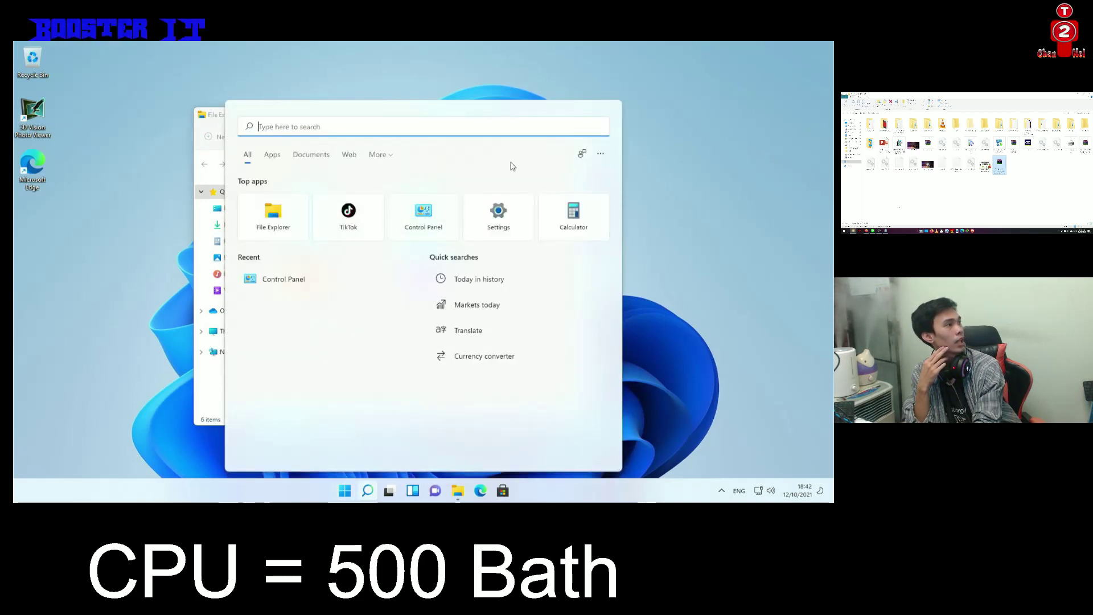
pyautogui.click(213, 128)
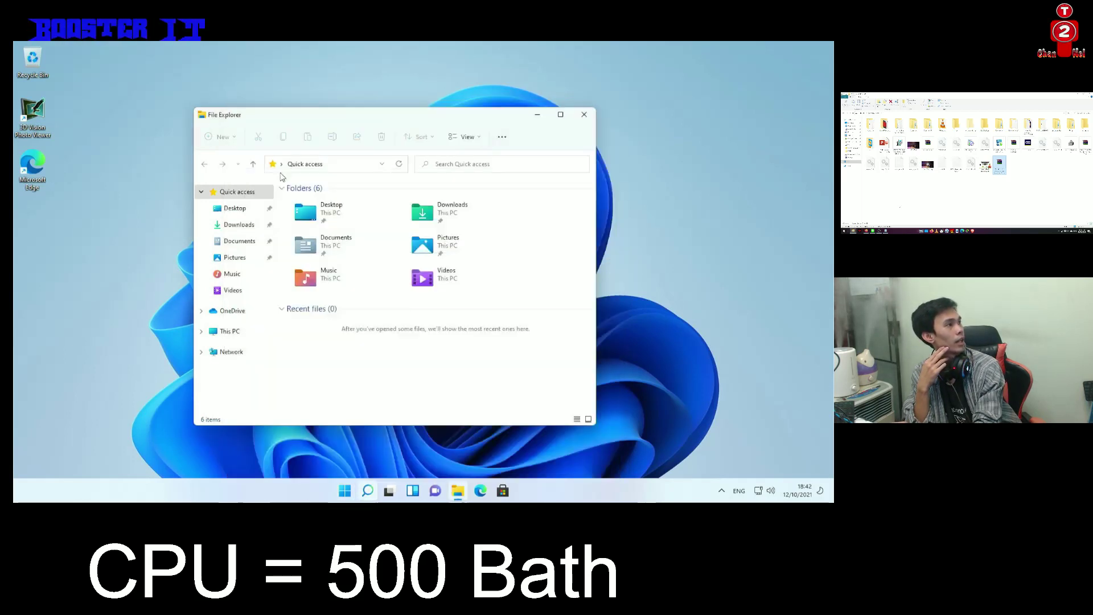
pyautogui.click(345, 491)
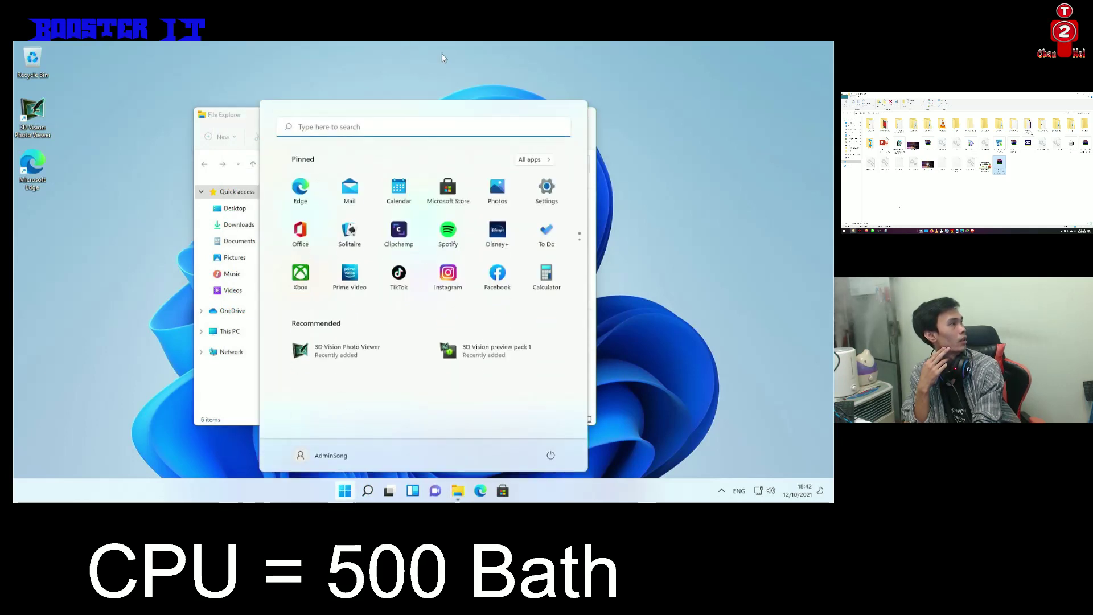
pyautogui.click(529, 160)
pyautogui.scroll(-3, 365, 268)
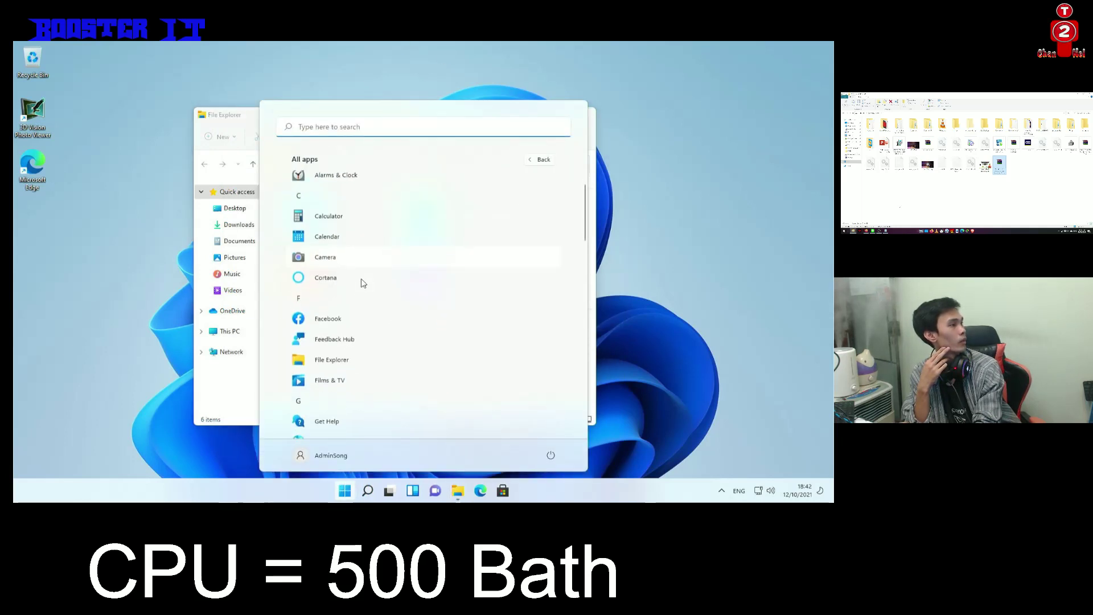
pyautogui.scroll(-8, 360, 291)
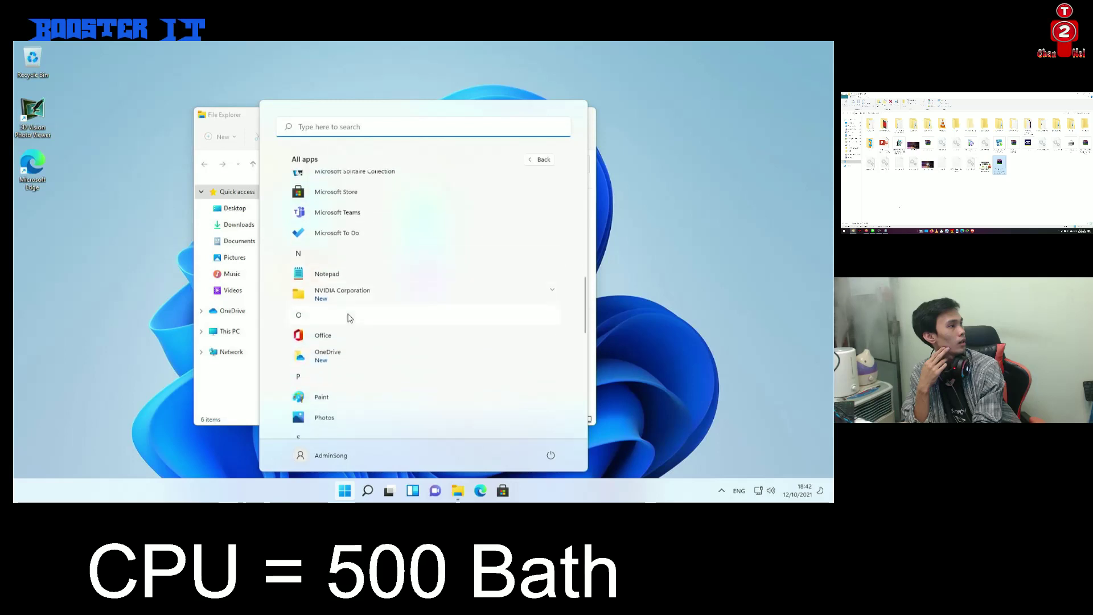
pyautogui.scroll(-4, 353, 308)
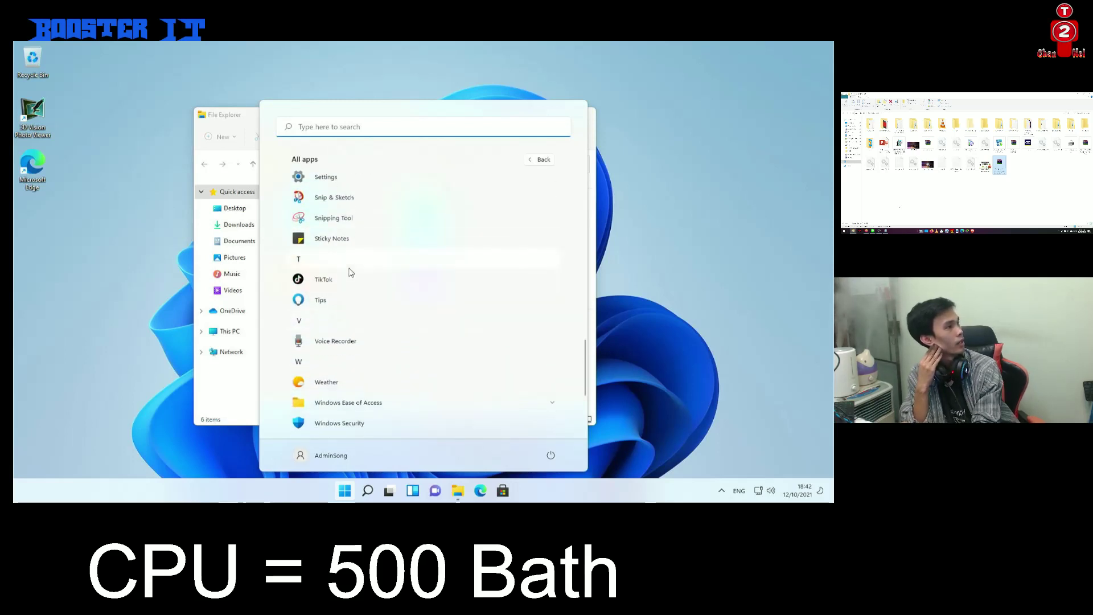
pyautogui.scroll(-3, 350, 273)
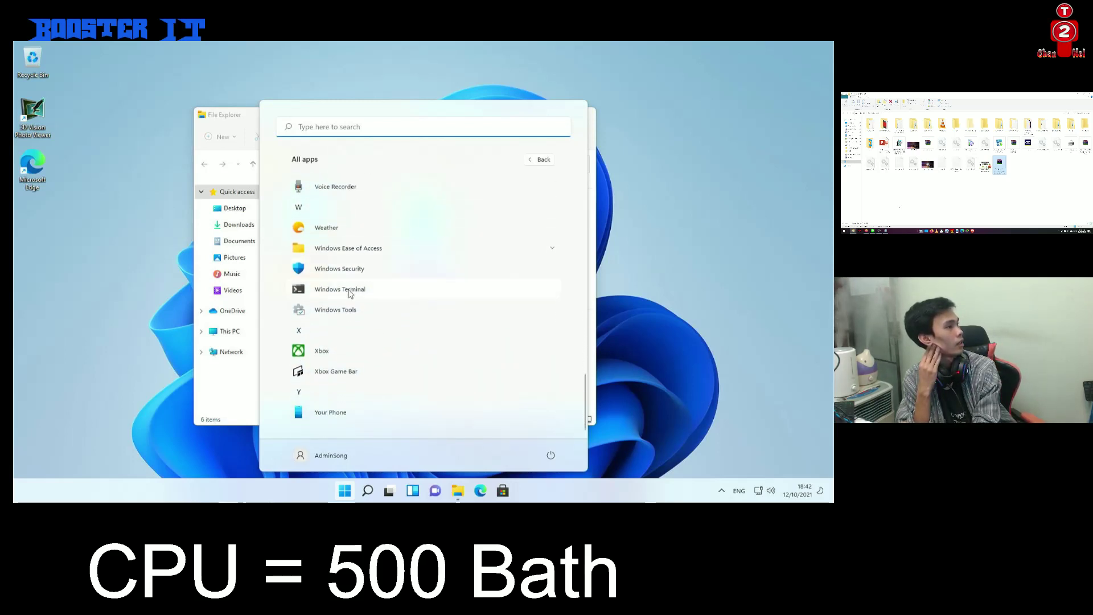
pyautogui.click(364, 254)
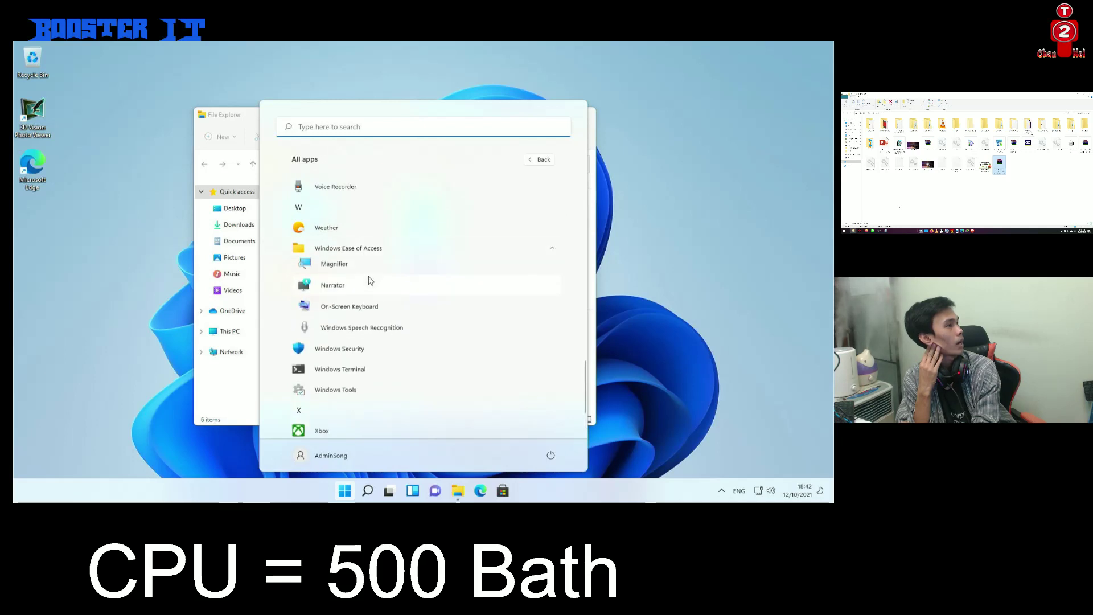
pyautogui.click(357, 310)
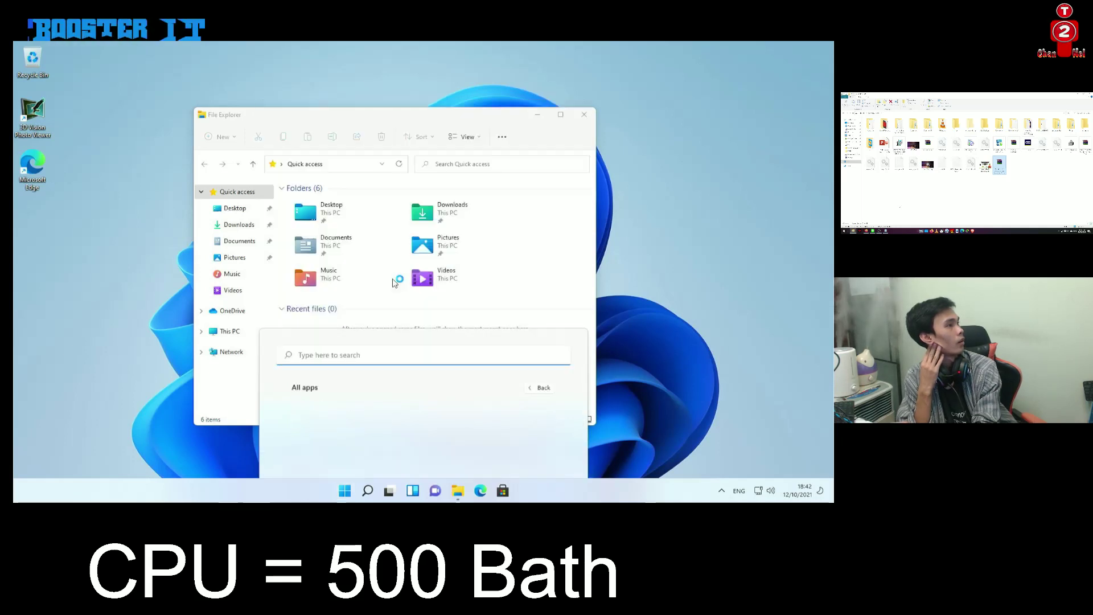
# Enter the network path \\192.168.135.249 with the On-Screen Keyboard and go to it
pyautogui.moveTo(486, 110); pyautogui.dragTo(490, 244)
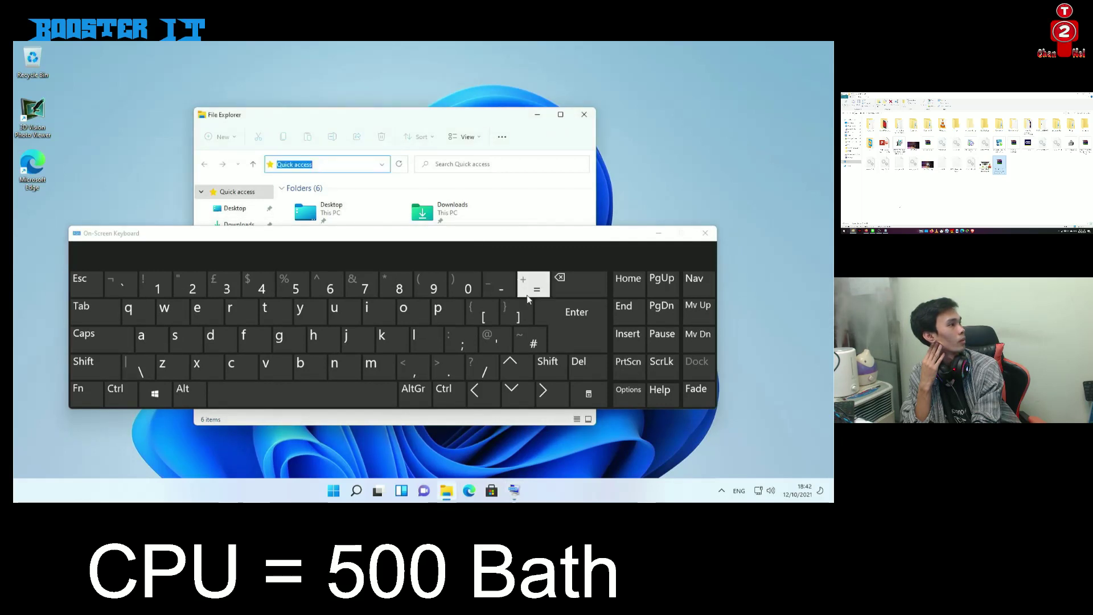
pyautogui.click(140, 369)
pyautogui.click(141, 369)
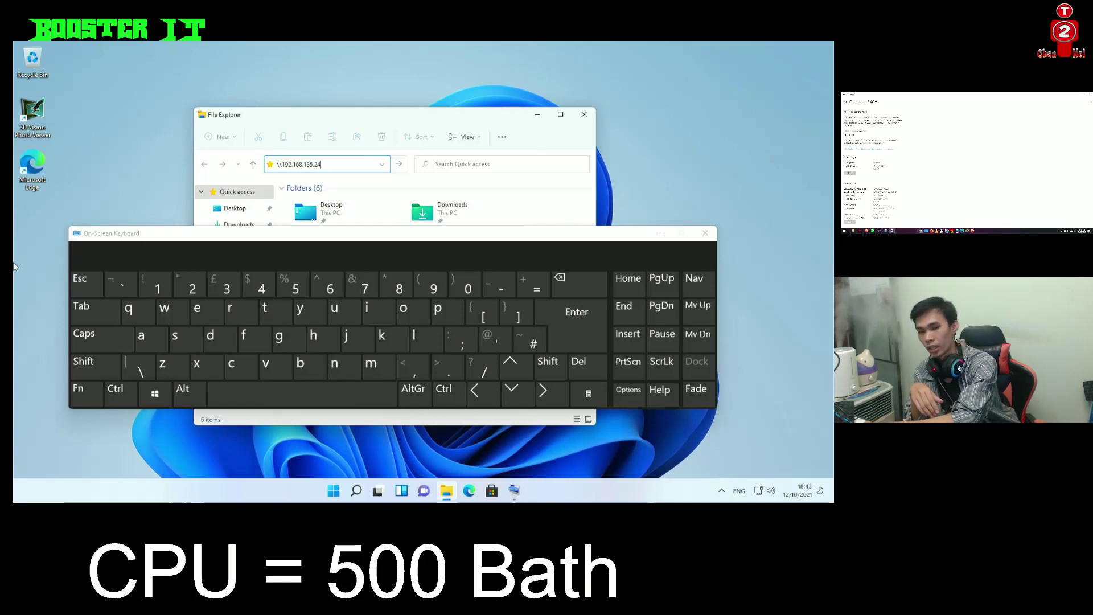
pyautogui.press('Return')
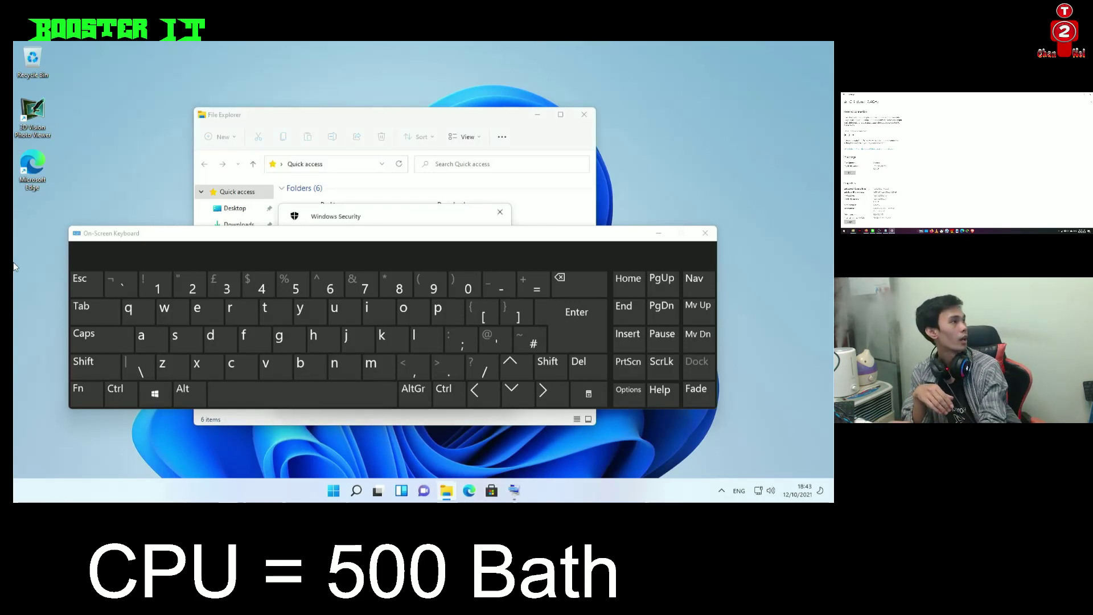
# Sign in to the share with the network username and password
pyautogui.click(514, 491)
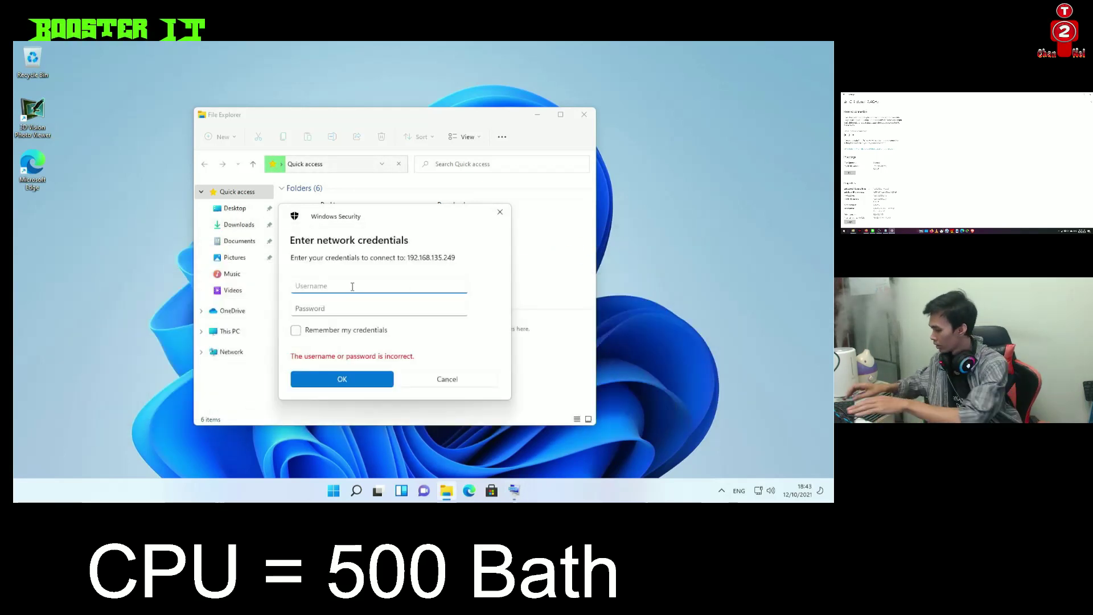
pyautogui.press('Tab')
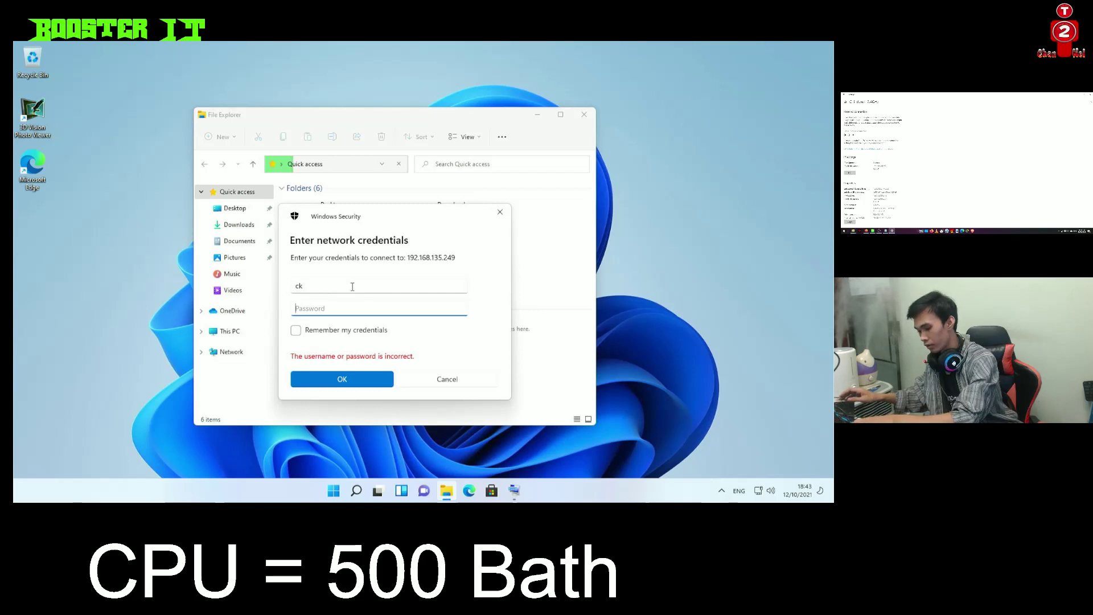
pyautogui.press('Return')
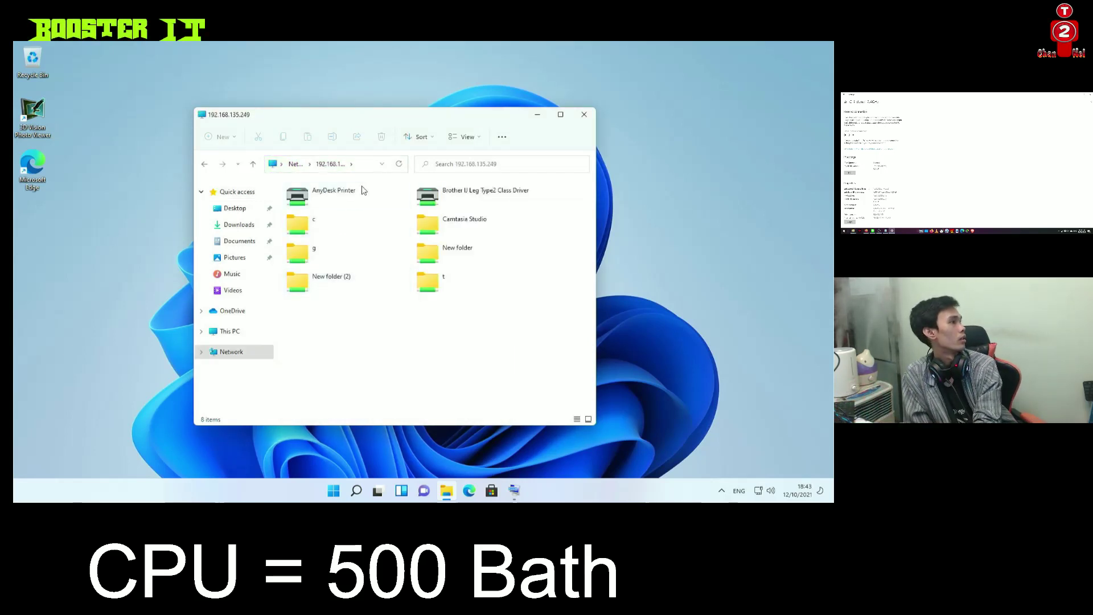
# Look through the share's c folder, then open the g share folder
pyautogui.doubleClick(305, 222)
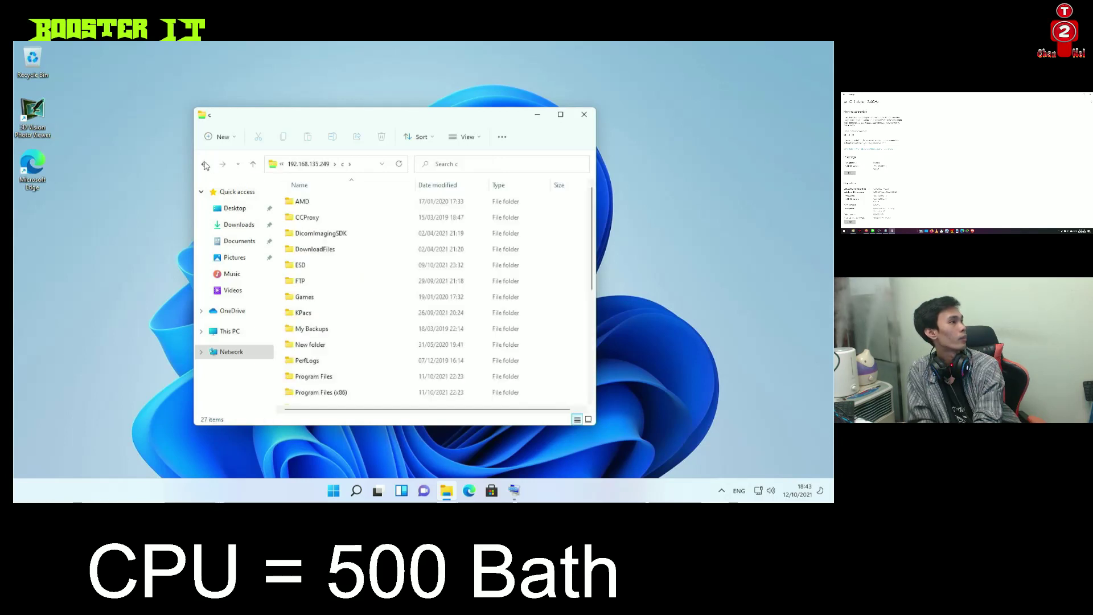
pyautogui.scroll(-5, 366, 292)
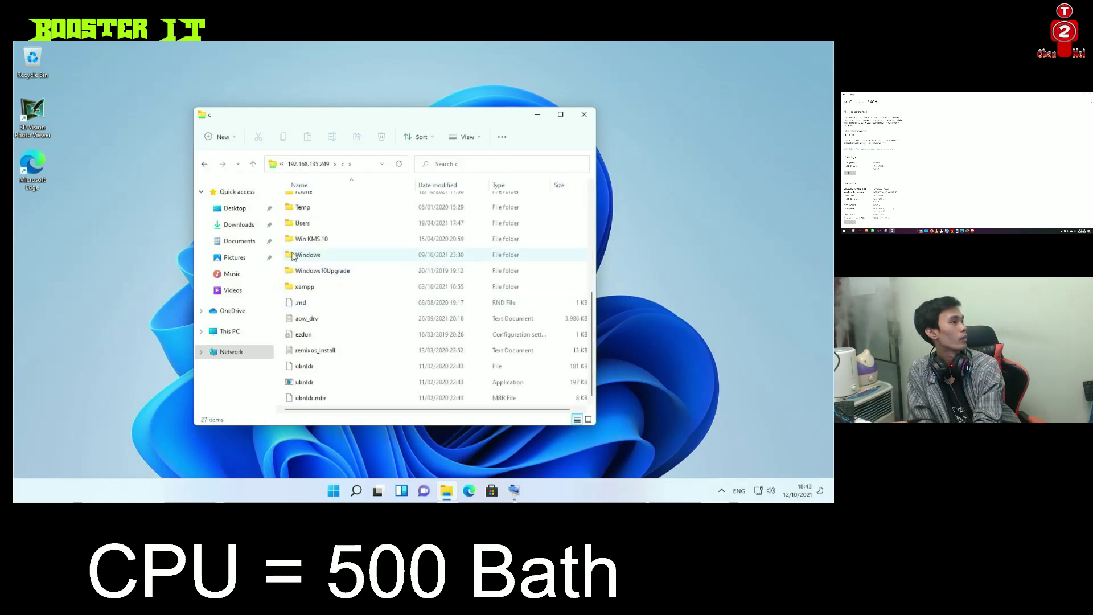
pyautogui.click(204, 164)
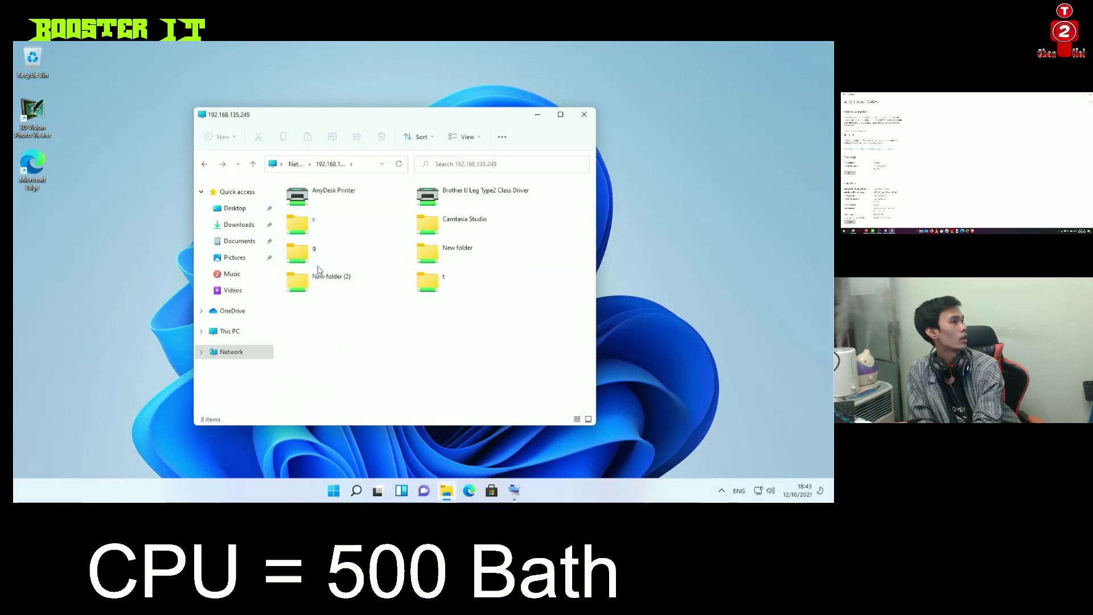
pyautogui.doubleClick(317, 261)
pyautogui.scroll(-9, 356, 300)
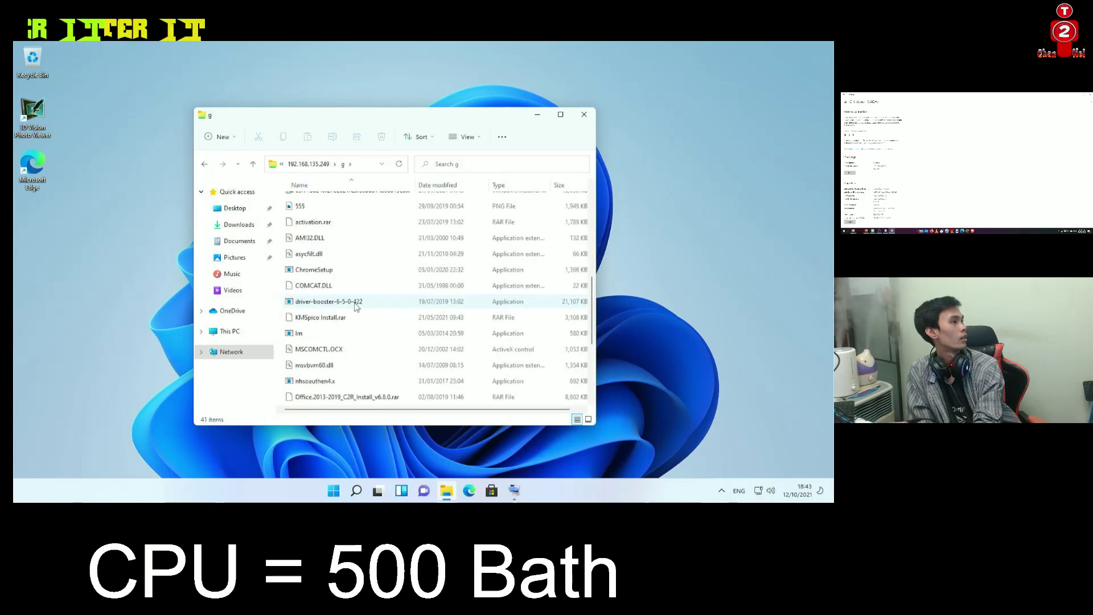
pyautogui.scroll(4, 314, 230)
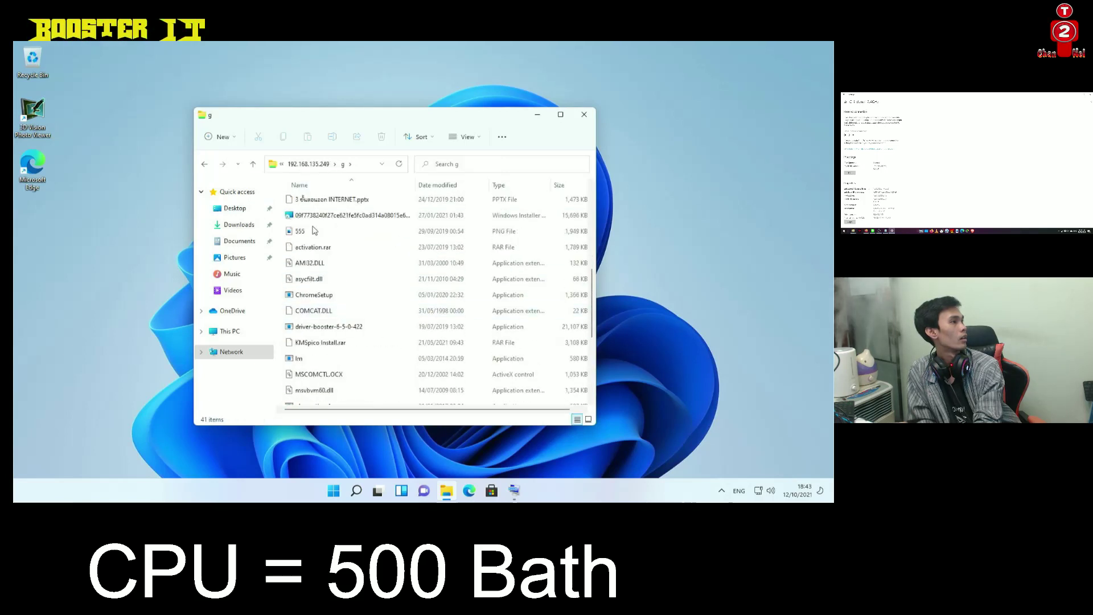
pyautogui.click(204, 165)
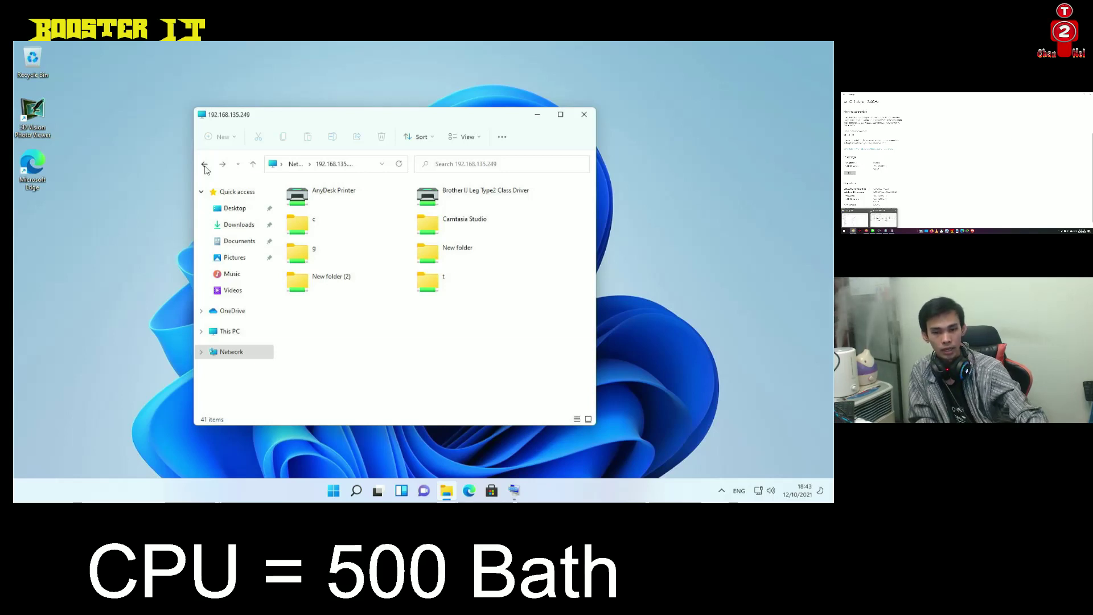
pyautogui.doubleClick(301, 245)
# Copy the Office installer archive and KMSpico Install.rar onto the desktop, accepting the security warnings
pyautogui.moveTo(356, 114); pyautogui.dragTo(647, 65)
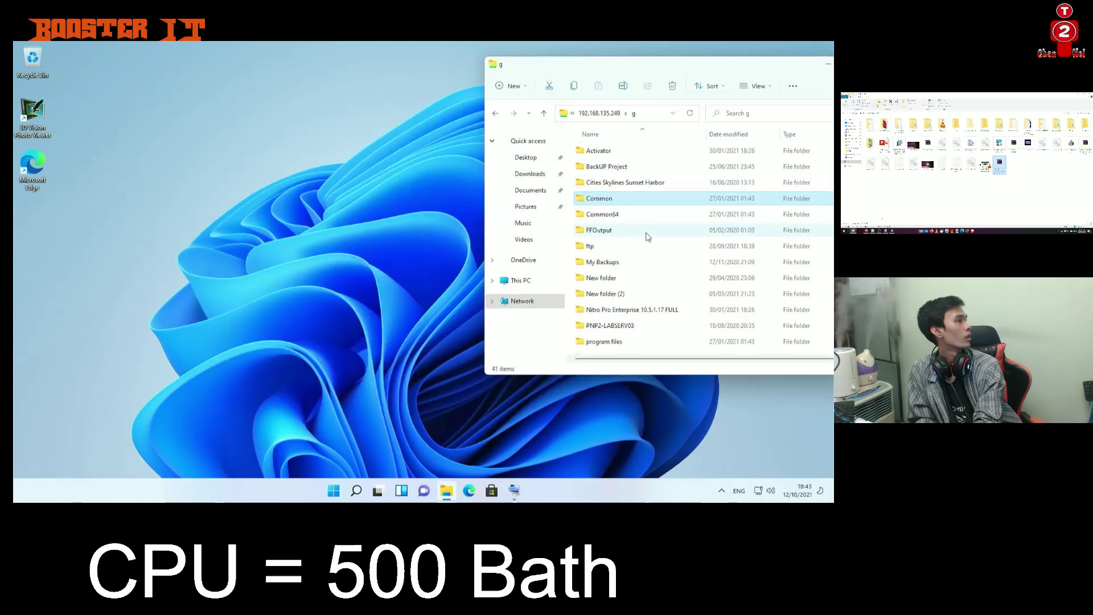
pyautogui.scroll(-4, 649, 250)
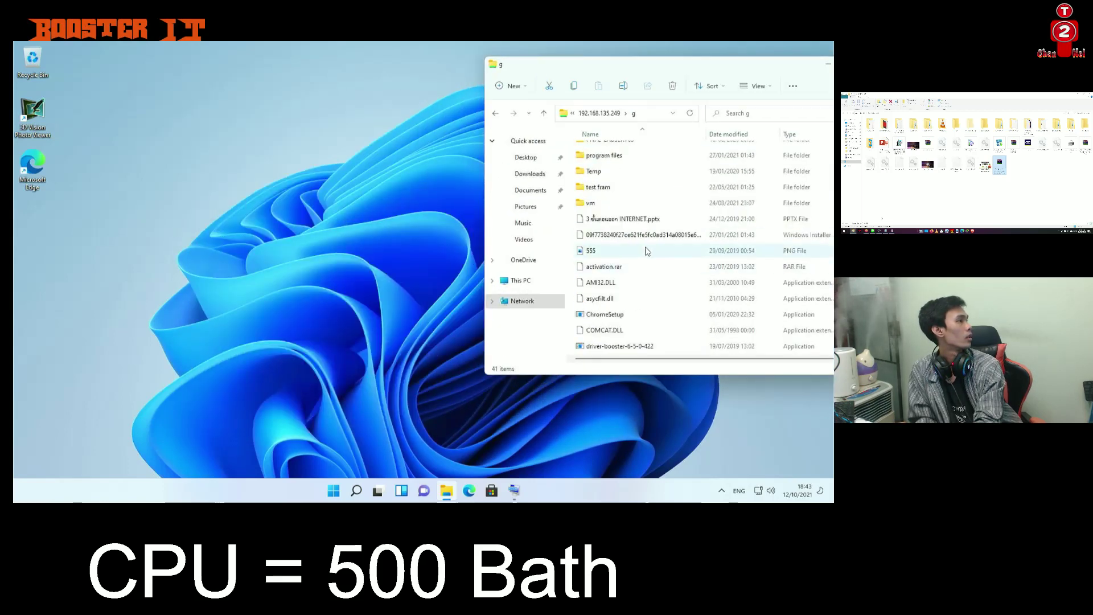
pyautogui.scroll(-2, 638, 302)
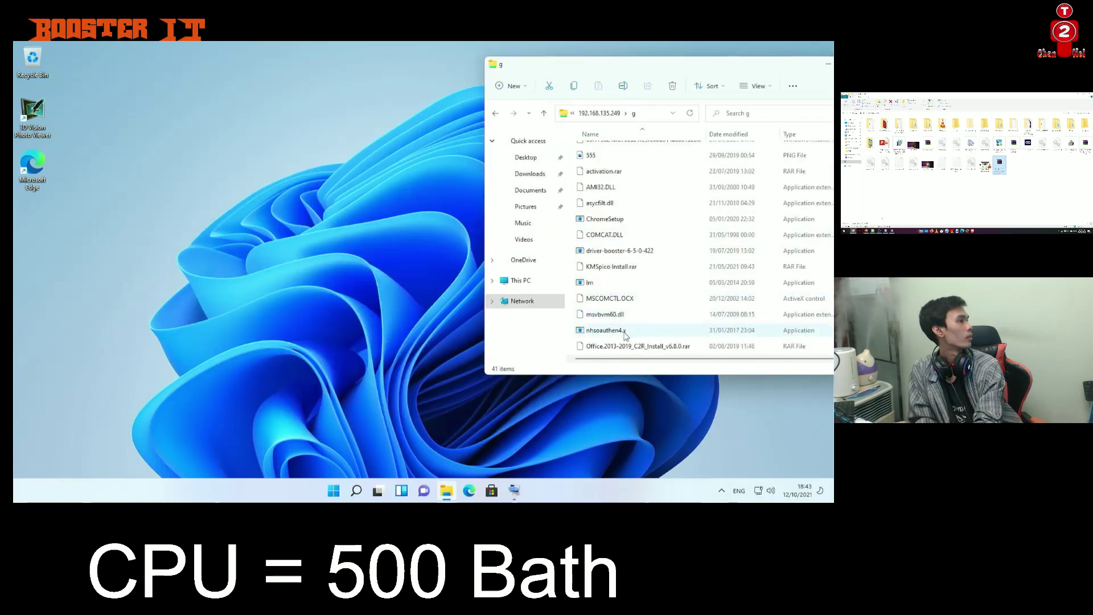
pyautogui.moveTo(632, 346); pyautogui.dragTo(300, 246)
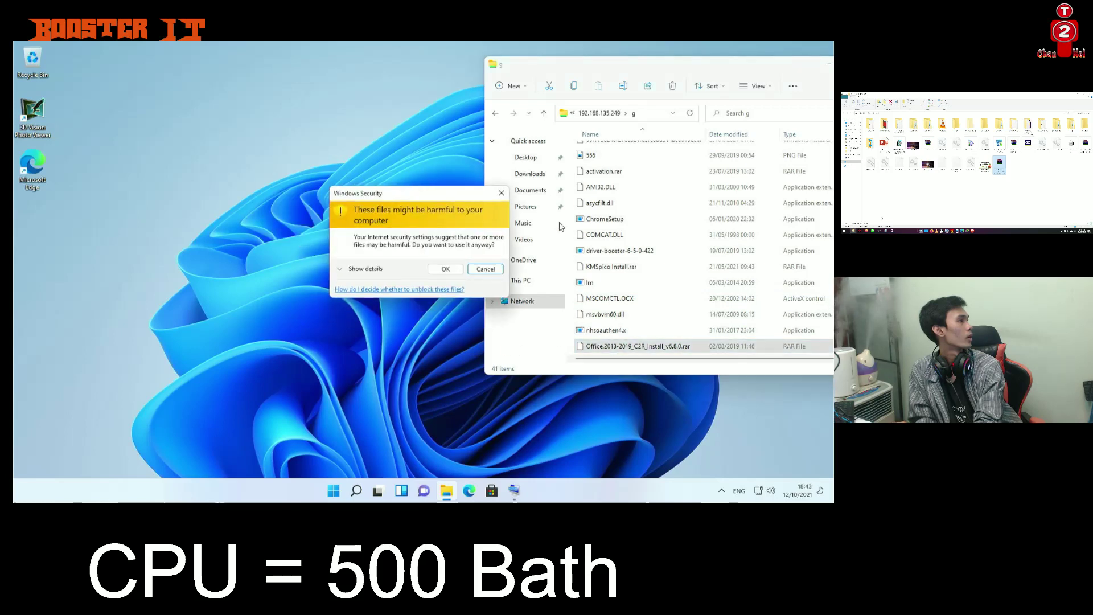
pyautogui.click(443, 269)
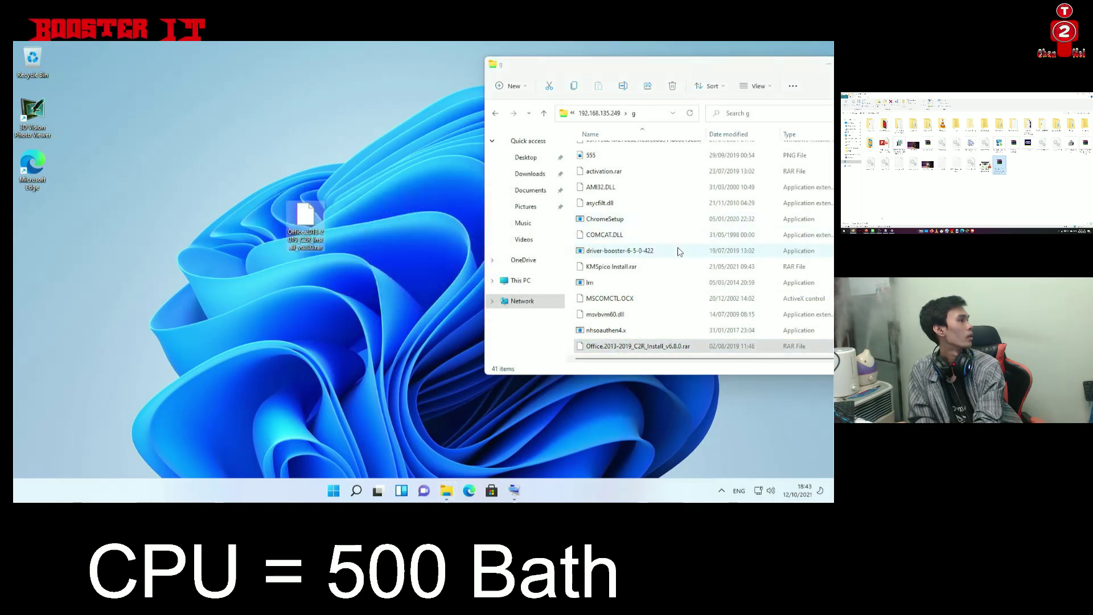
pyautogui.scroll(-1, 643, 239)
pyautogui.moveTo(602, 220); pyautogui.dragTo(351, 176)
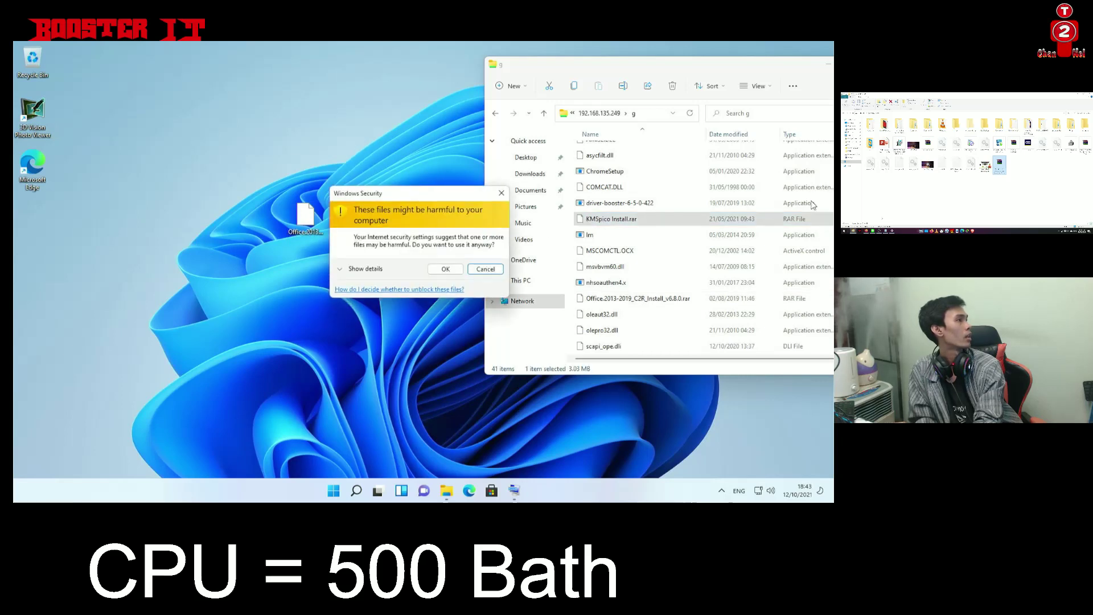
pyautogui.click(444, 269)
# Copy the Windows & Office Key archive and the Activator folder onto the desktop
pyautogui.scroll(-1, 717, 256)
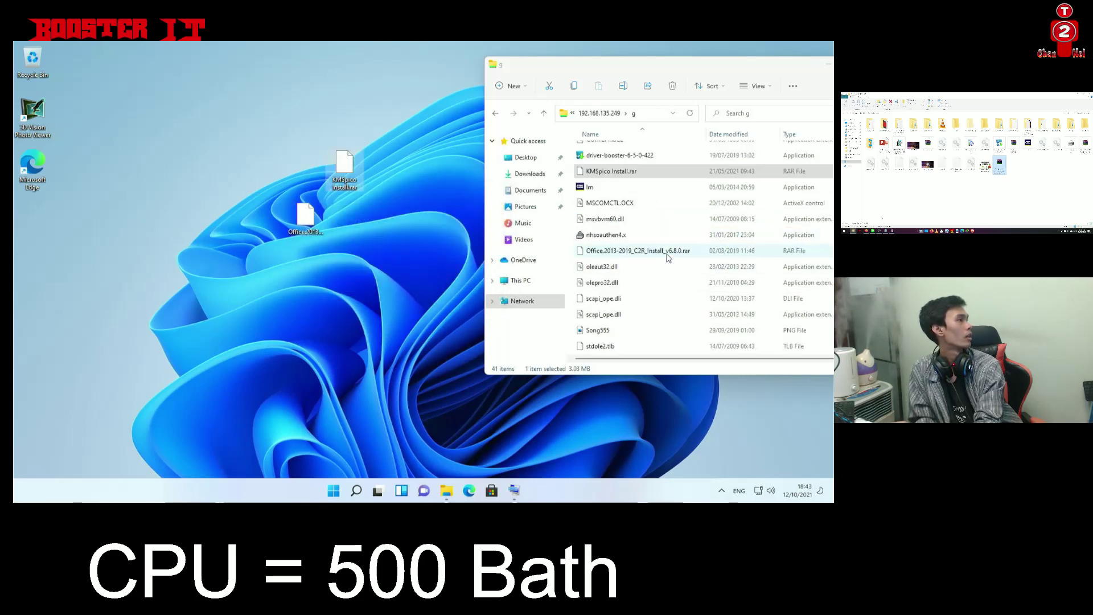
pyautogui.scroll(-2, 664, 268)
pyautogui.moveTo(623, 333); pyautogui.dragTo(397, 293)
pyautogui.click(446, 270)
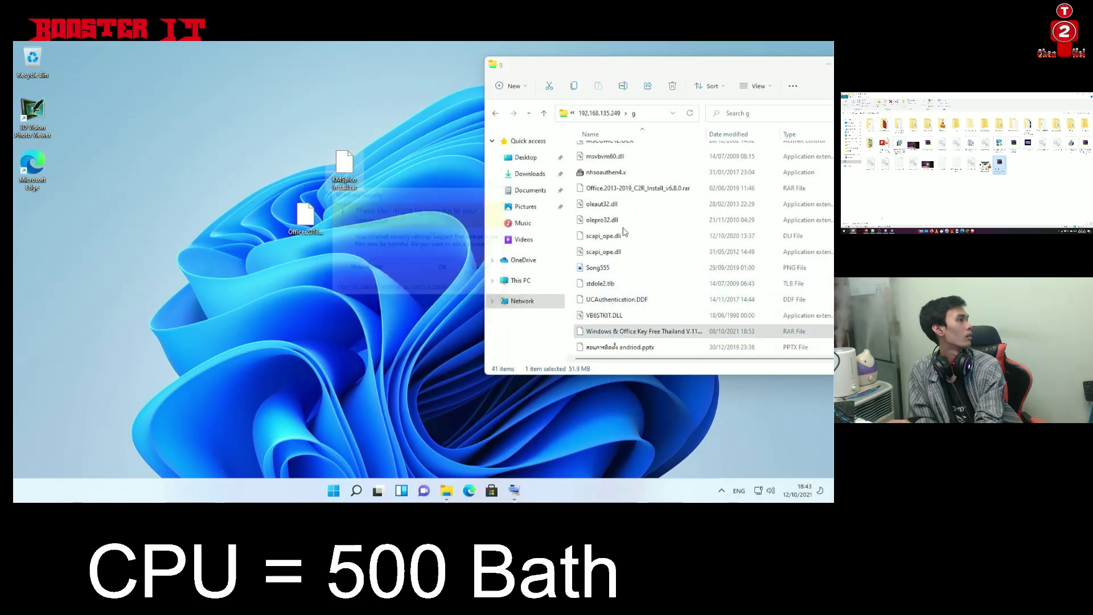
pyautogui.scroll(3, 653, 251)
pyautogui.scroll(5, 652, 251)
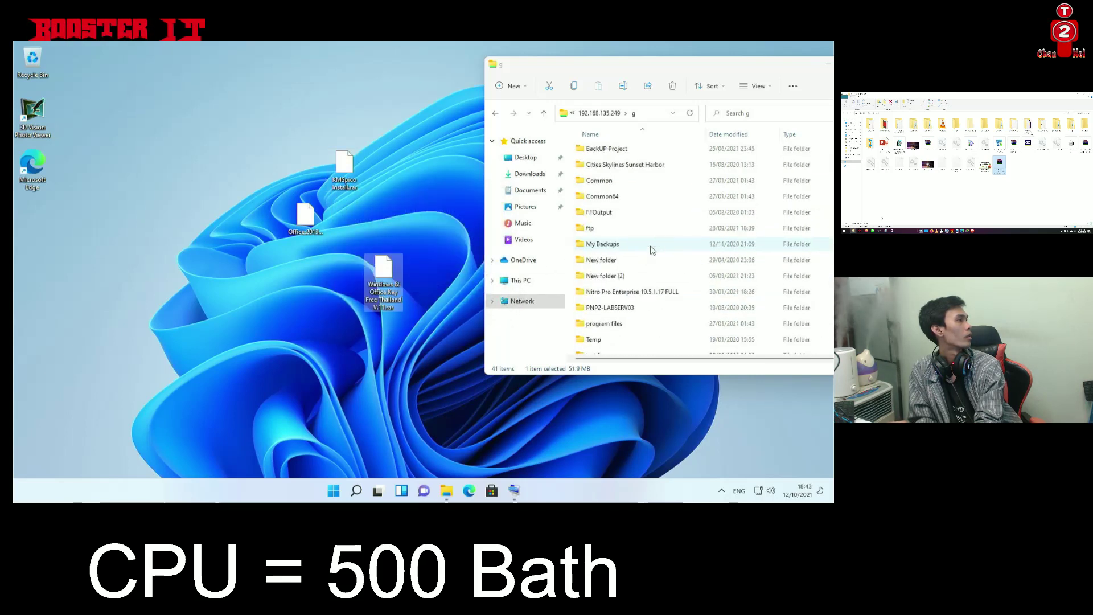
pyautogui.doubleClick(594, 152)
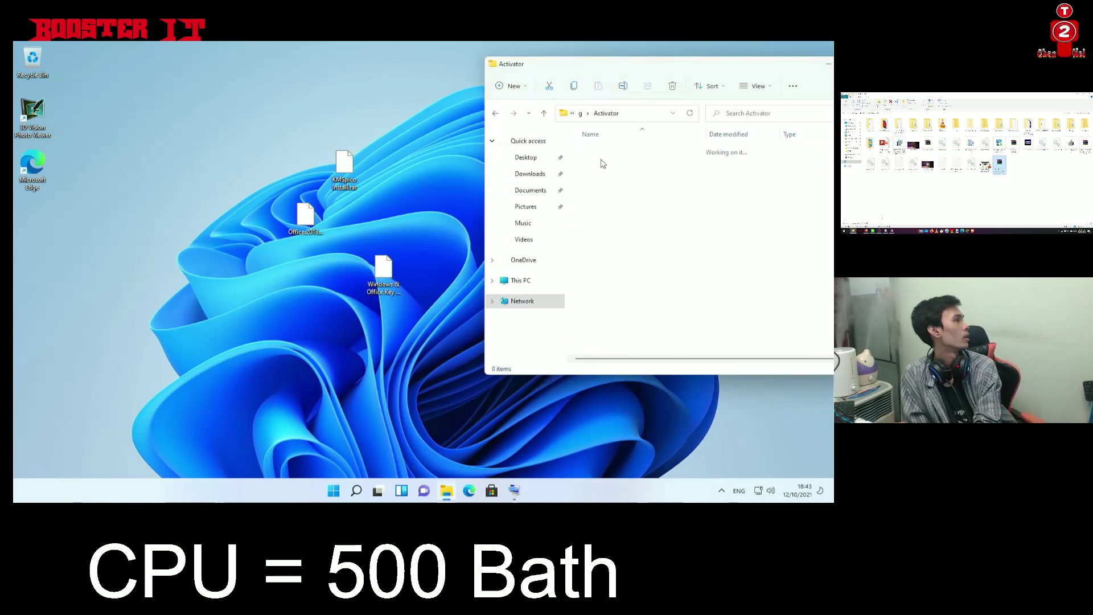
pyautogui.click(496, 113)
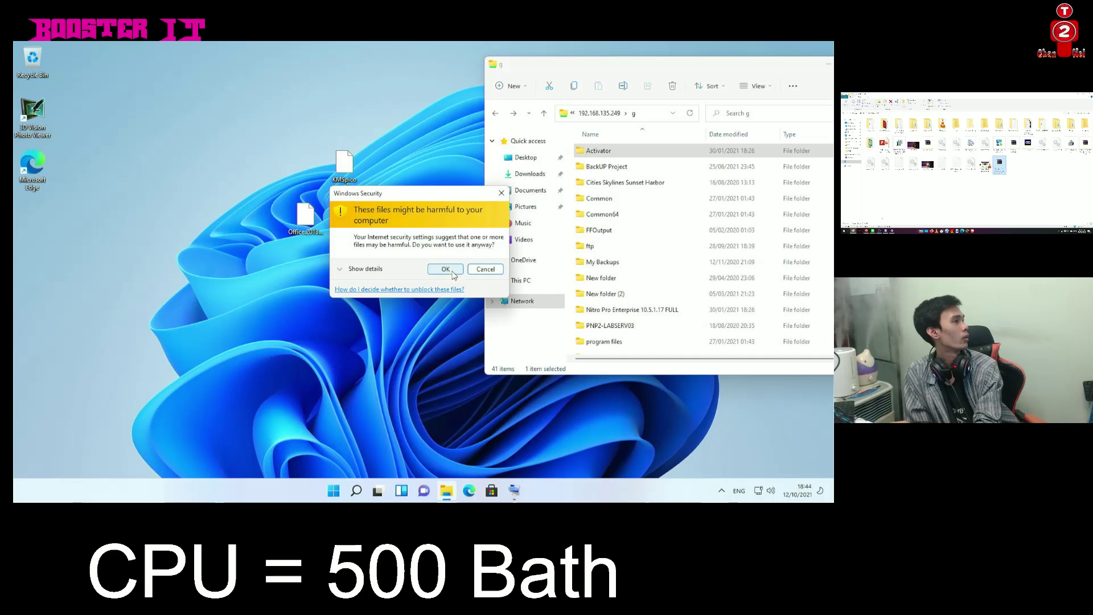
pyautogui.click(442, 336)
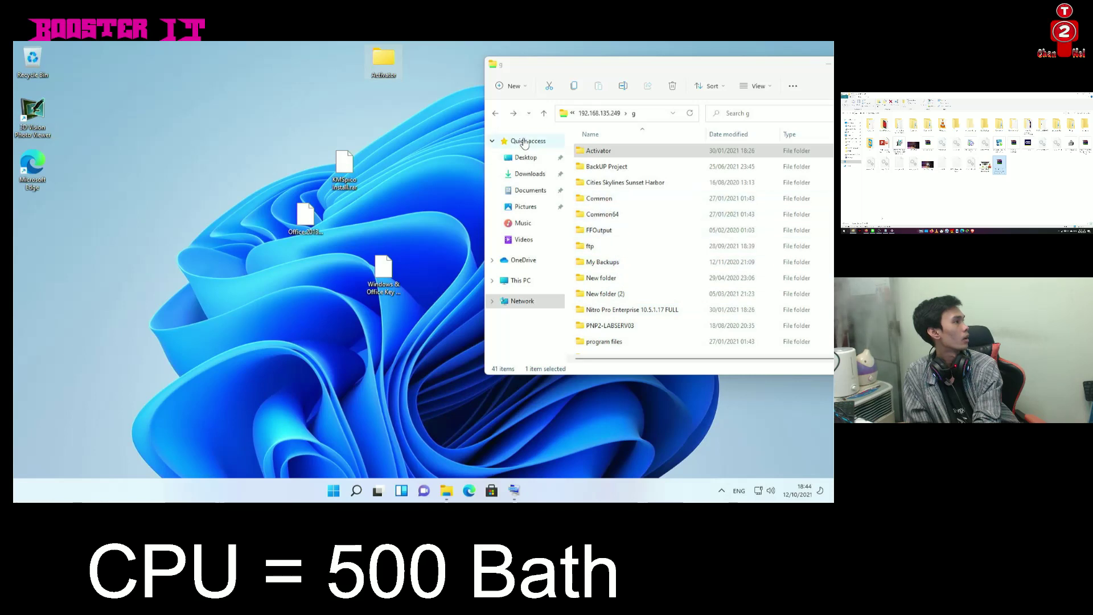
# Browse the c share and New folder, then close File Explorer
pyautogui.click(495, 113)
pyautogui.doubleClick(626, 174)
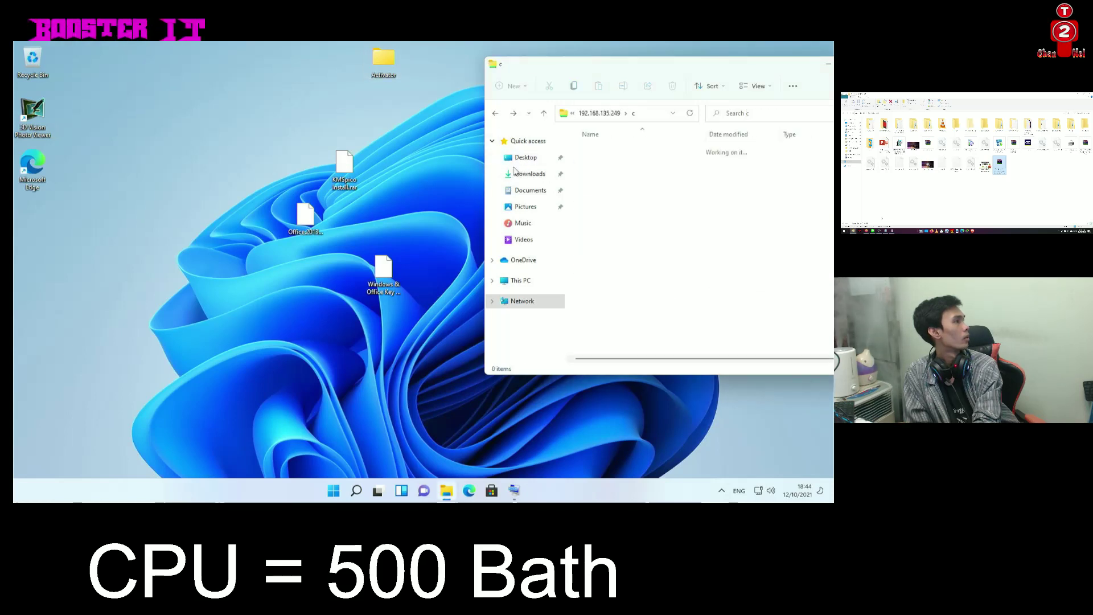
pyautogui.scroll(-5, 649, 239)
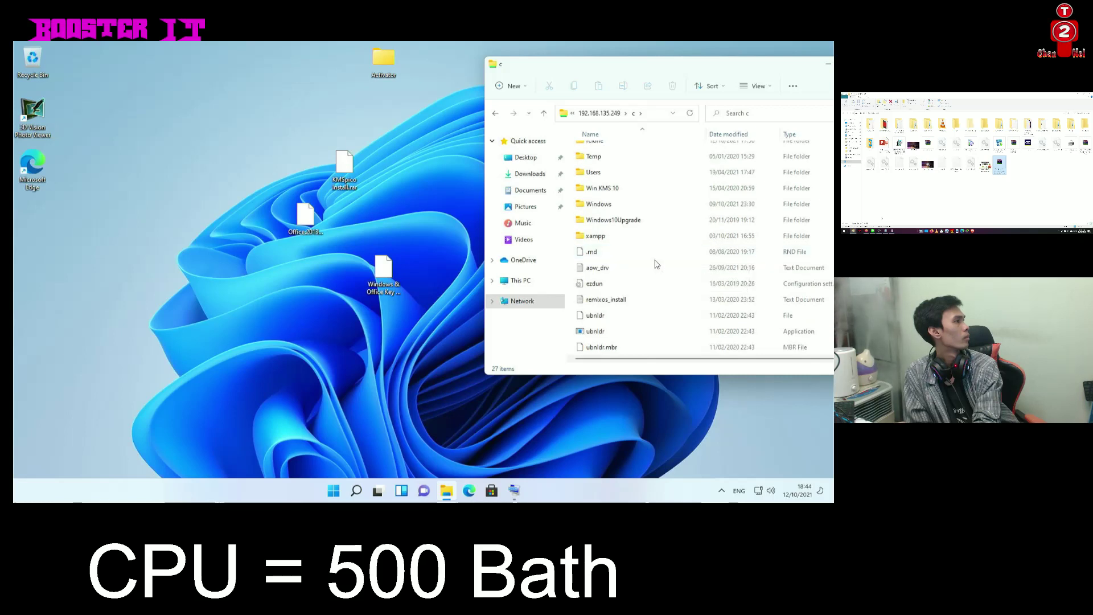
pyautogui.scroll(5, 657, 264)
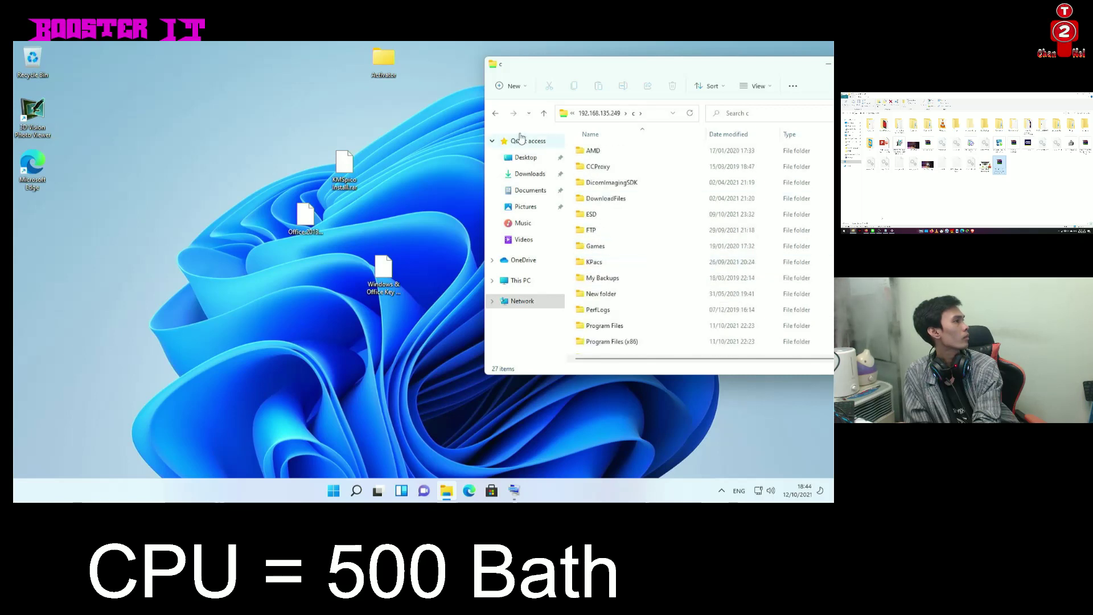
pyautogui.hotkey('alt', 'Left')
pyautogui.click(733, 205)
pyautogui.doubleClick(732, 203)
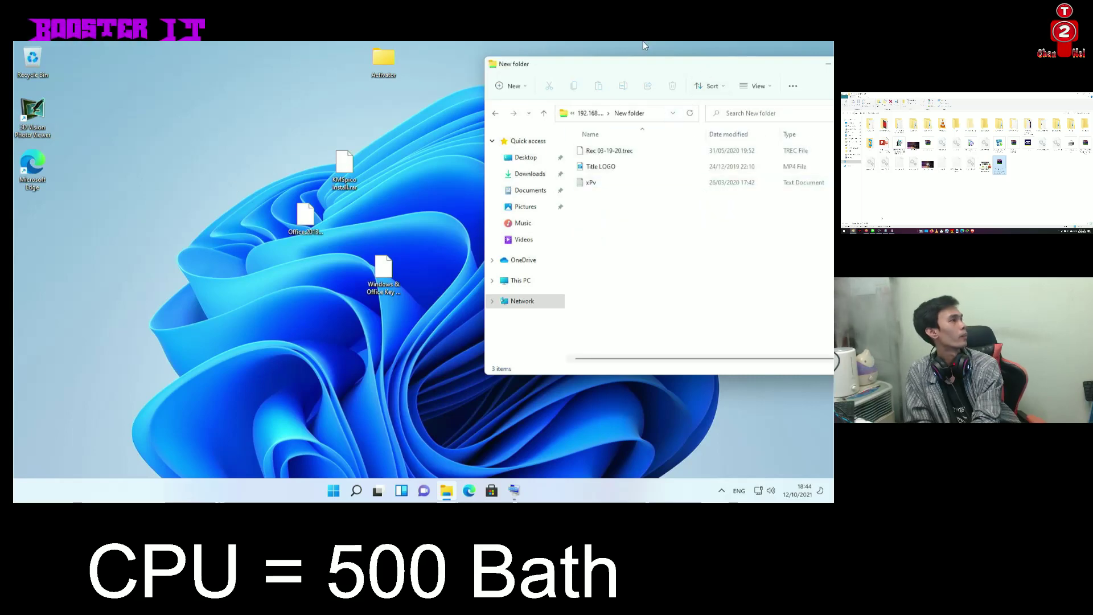
pyautogui.moveTo(659, 66); pyautogui.dragTo(293, 53)
pyautogui.click(506, 55)
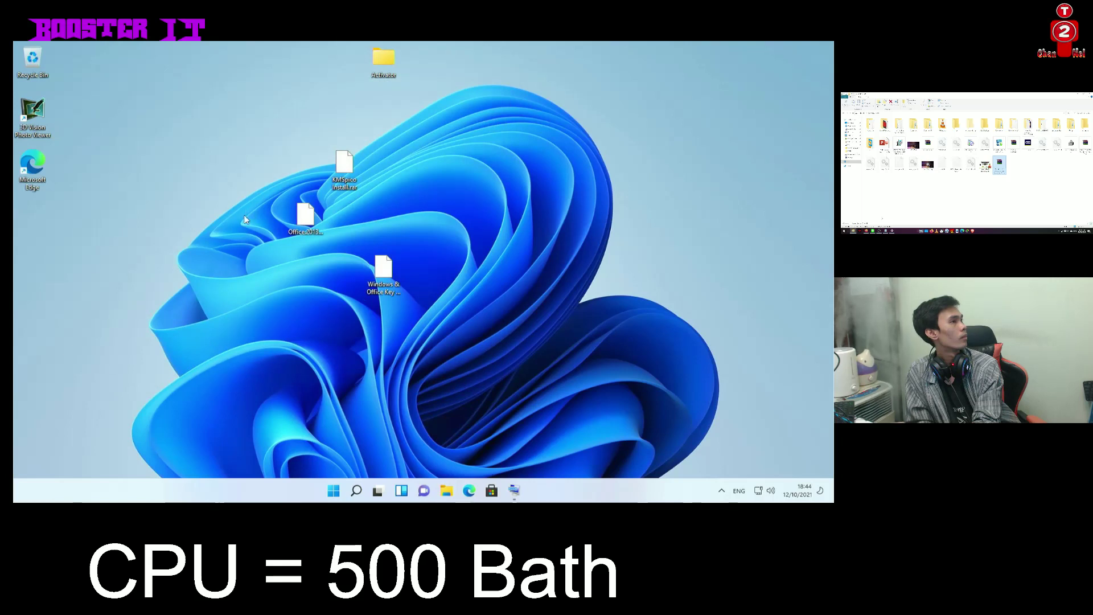
# Open Display settings from the desktop's right-click menu
pyautogui.rightClick(244, 212)
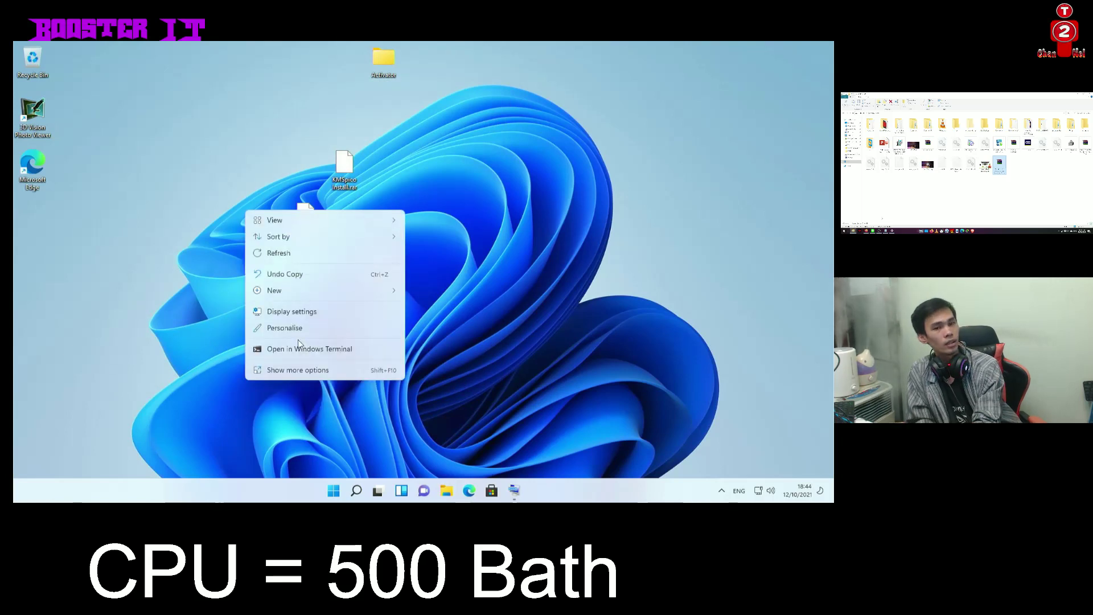
pyautogui.click(287, 313)
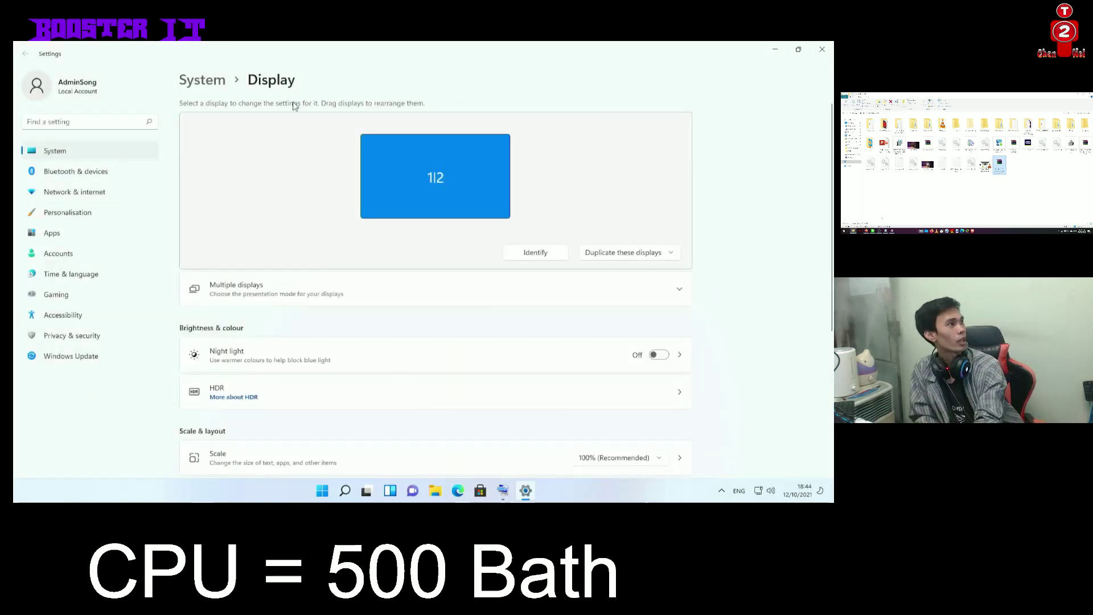
pyautogui.click(775, 49)
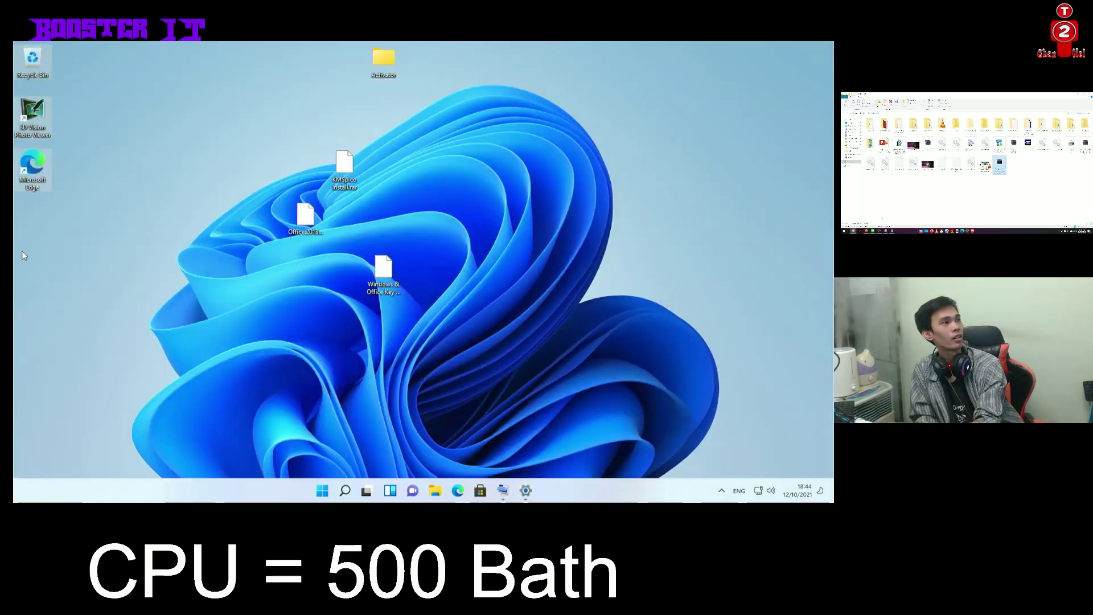
pyautogui.click(526, 490)
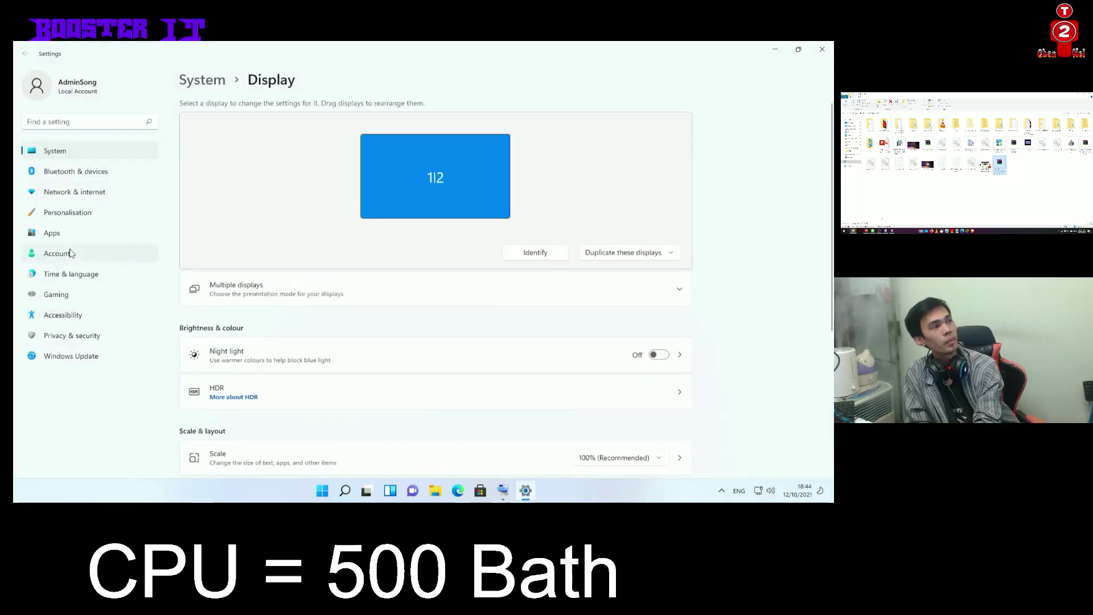
# Browse the Accessibility, Bluetooth & devices and Network & internet settings pages
pyautogui.click(75, 310)
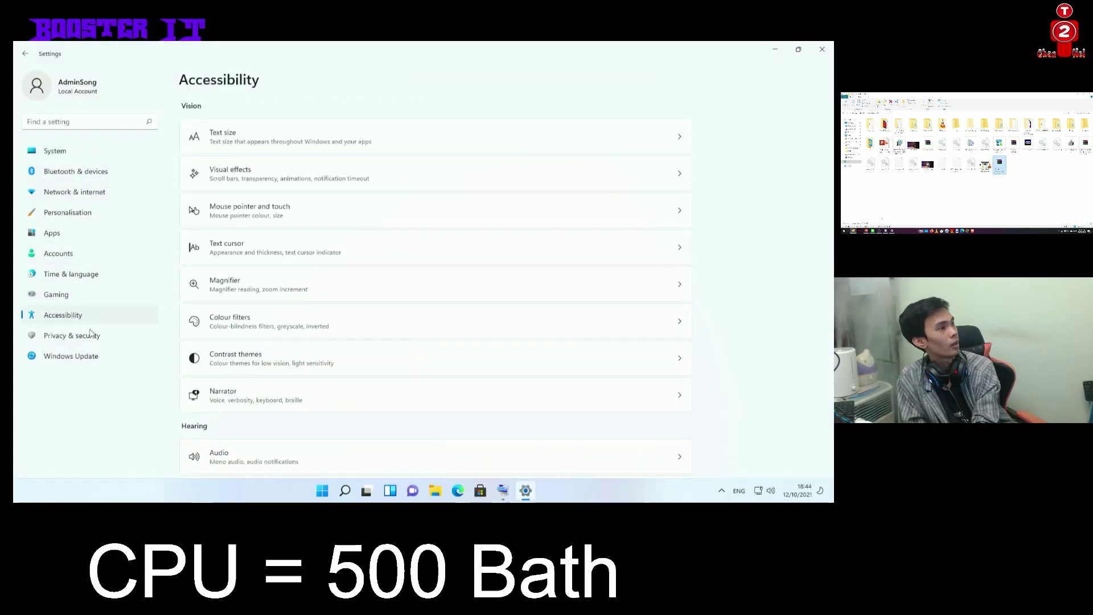
pyautogui.scroll(-4, 322, 370)
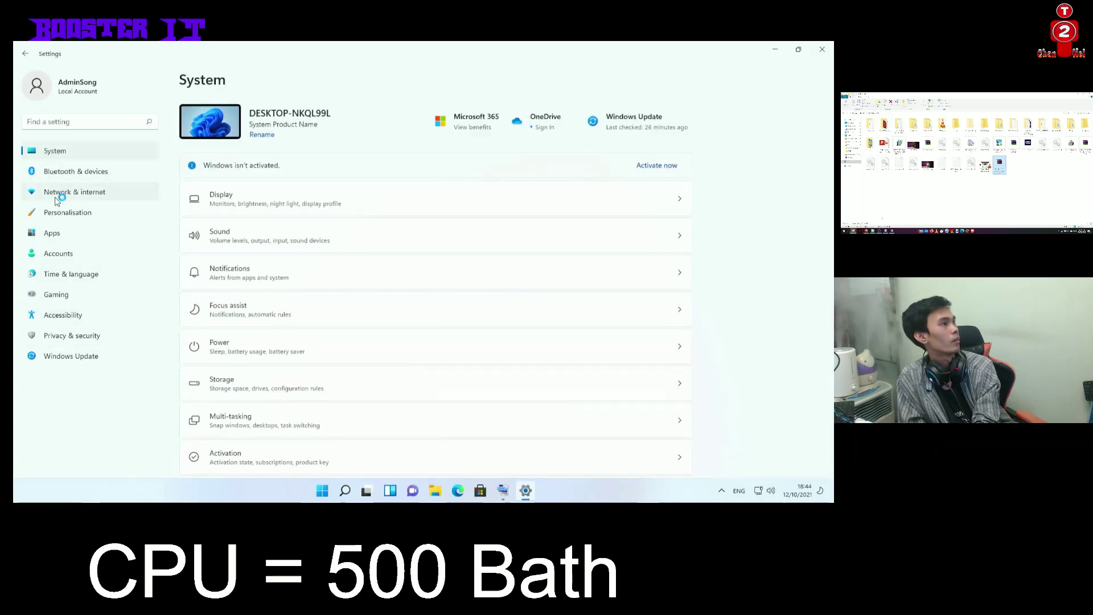
pyautogui.scroll(-3, 252, 308)
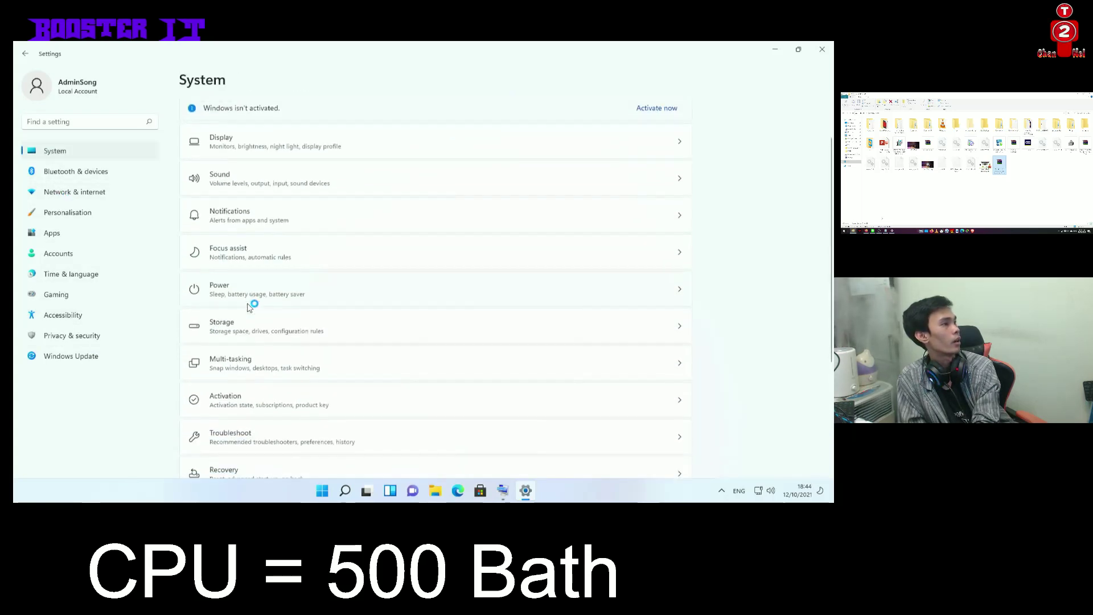
pyautogui.scroll(-2, 251, 310)
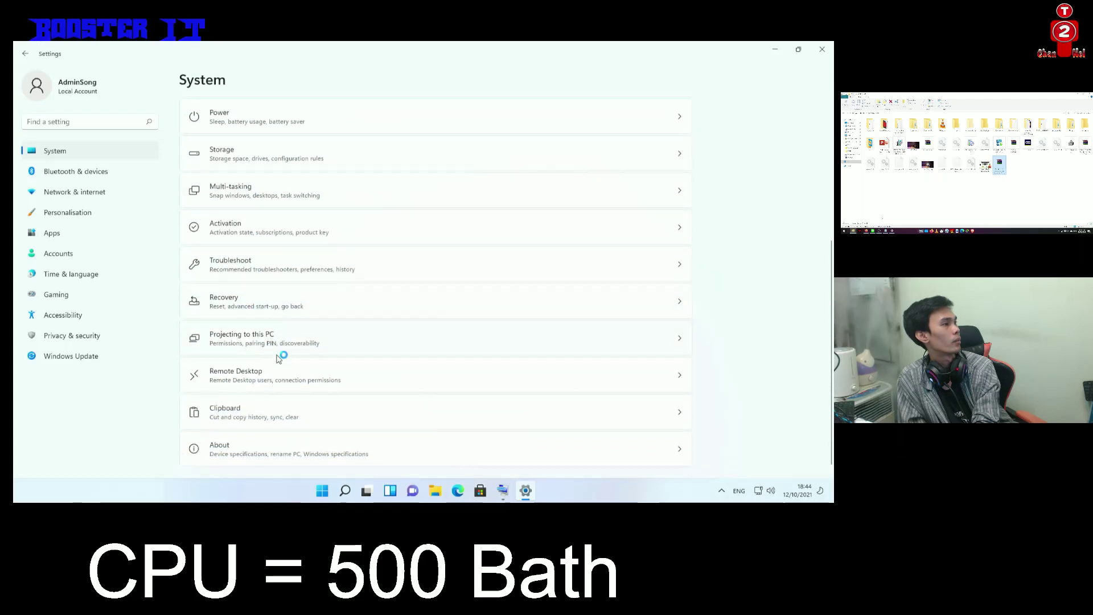
pyautogui.scroll(5, 272, 364)
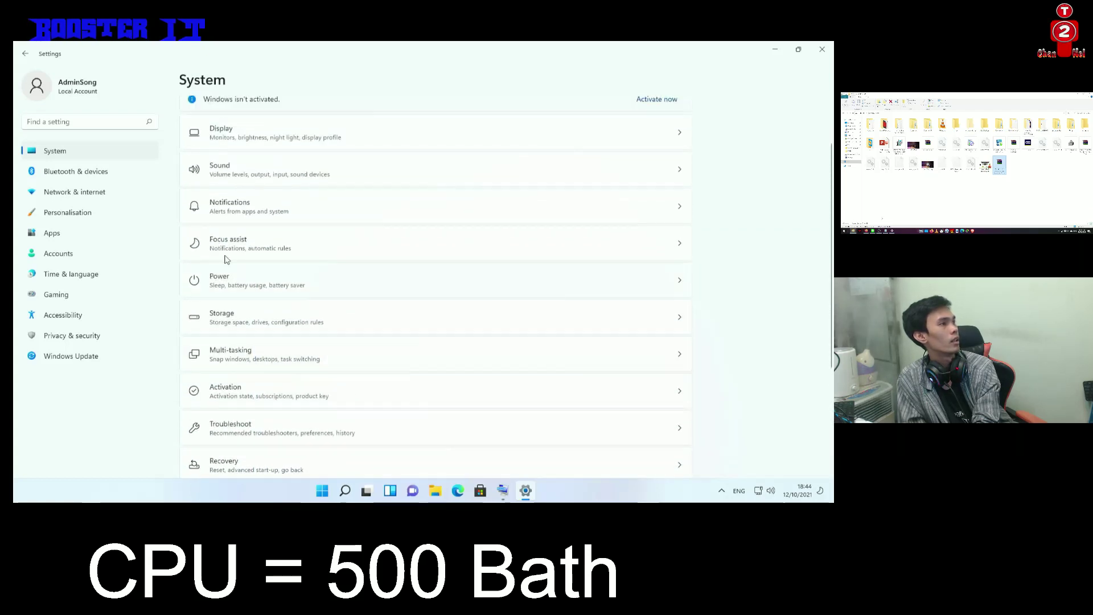
pyautogui.click(80, 172)
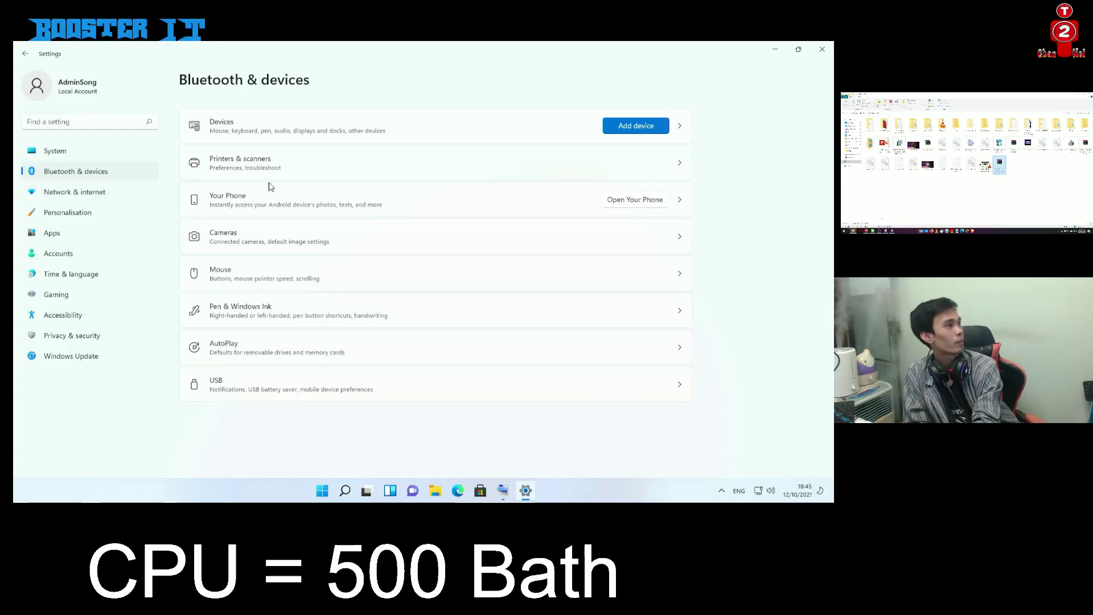
pyautogui.click(58, 191)
# Go to Personalisation > Themes, look down the page, then minimise Settings
pyautogui.click(83, 216)
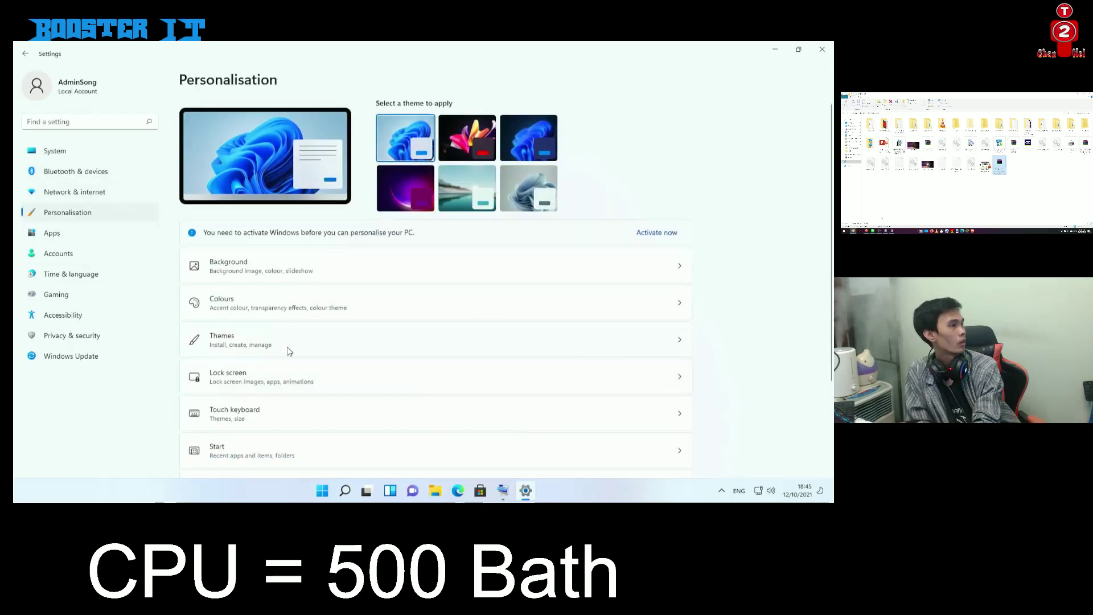
pyautogui.click(310, 348)
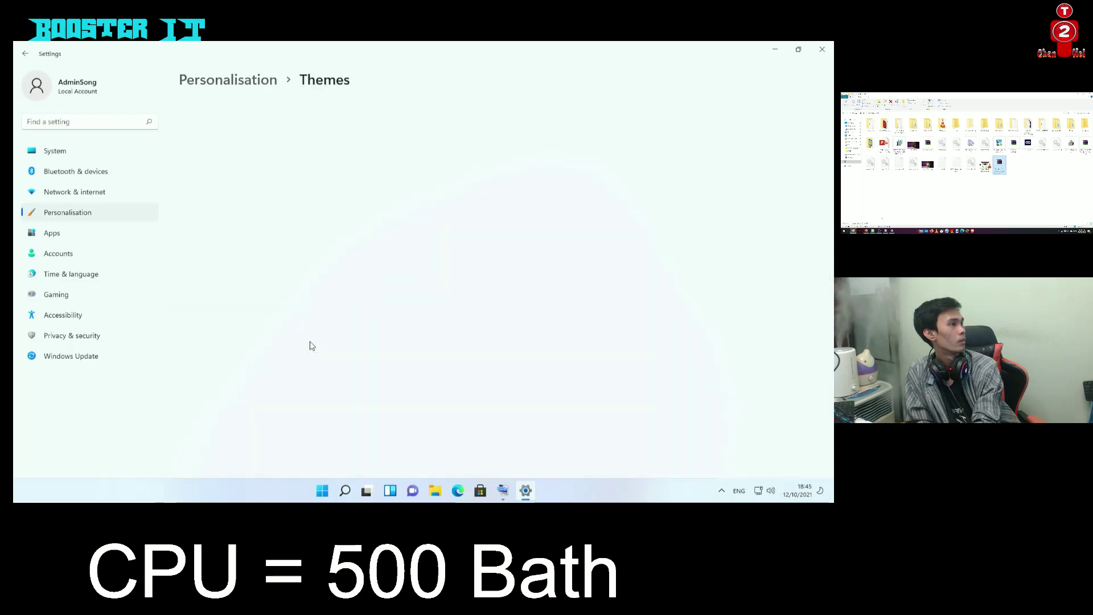
pyautogui.scroll(-2, 369, 284)
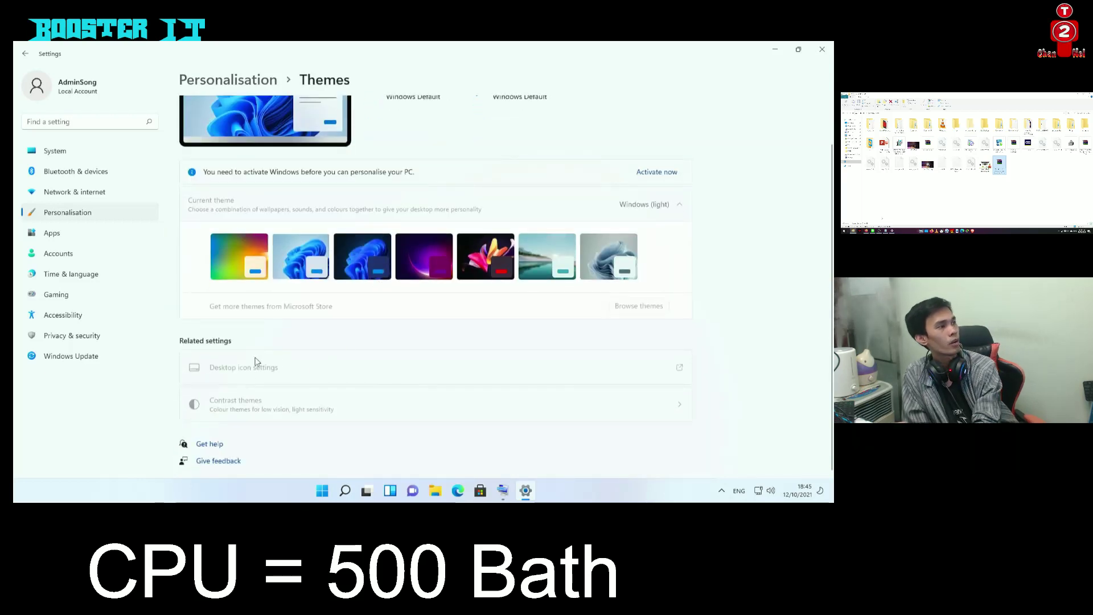
pyautogui.click(772, 48)
# Open Edge, load Google and search for winrar
pyautogui.doubleClick(46, 168)
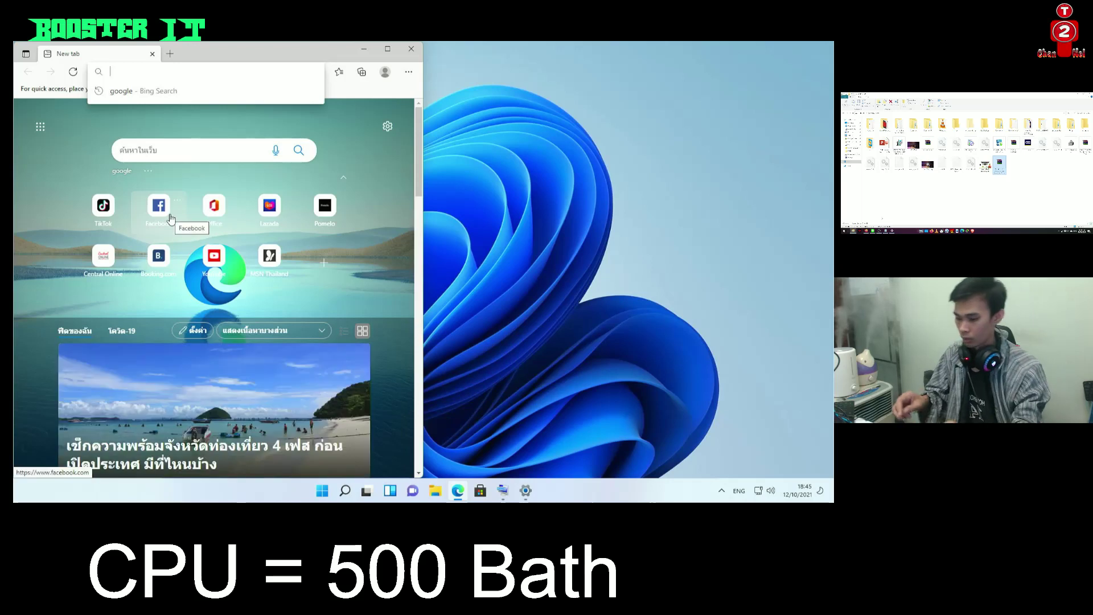
pyautogui.write('google')
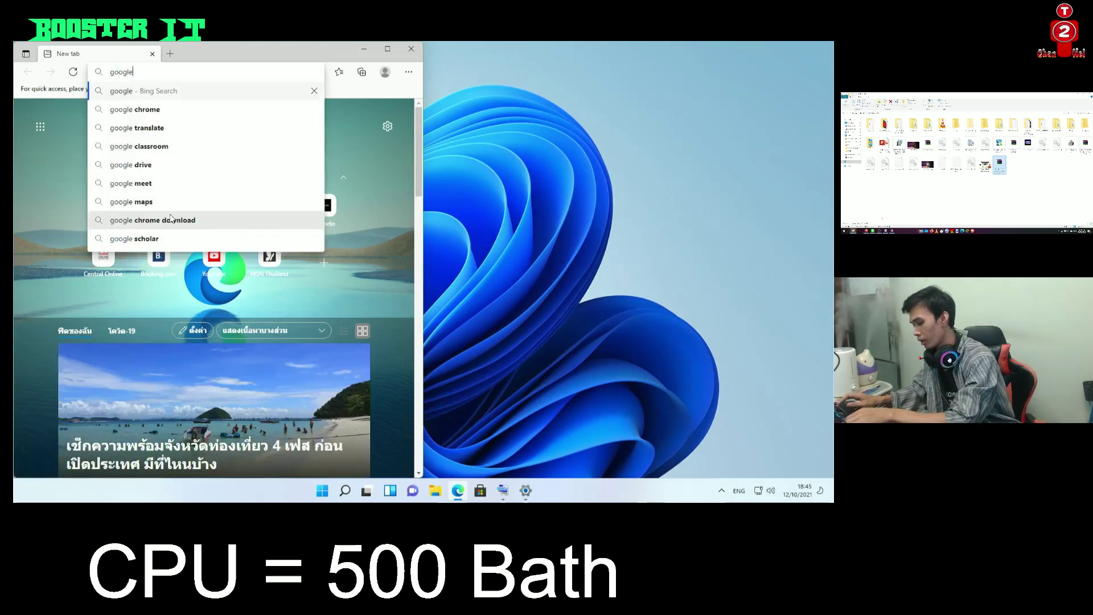
pyautogui.press('Return')
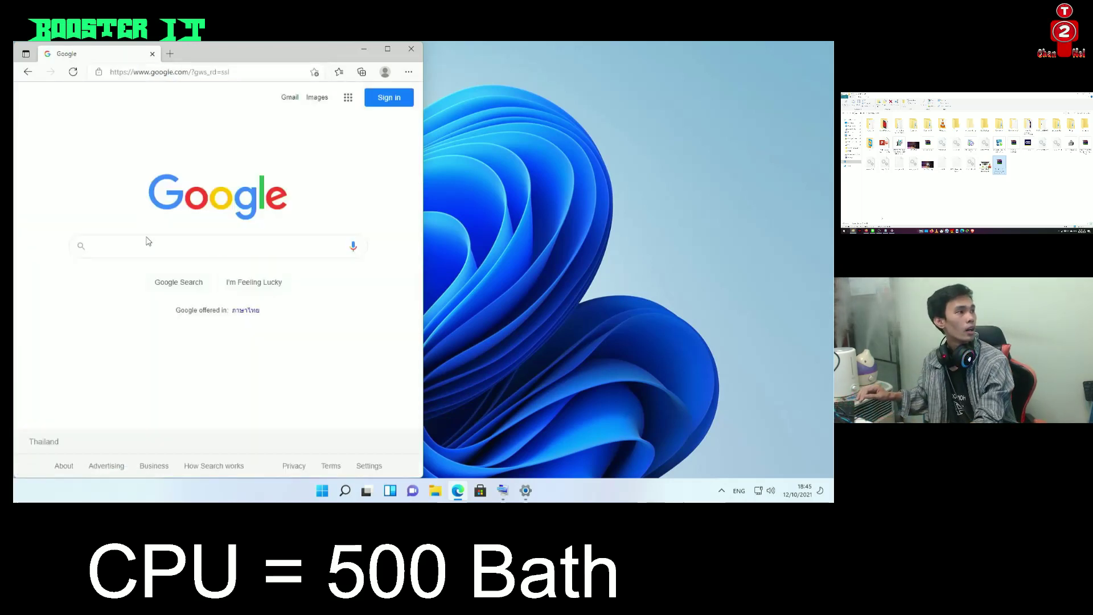
pyautogui.click(149, 243)
pyautogui.write('wi')
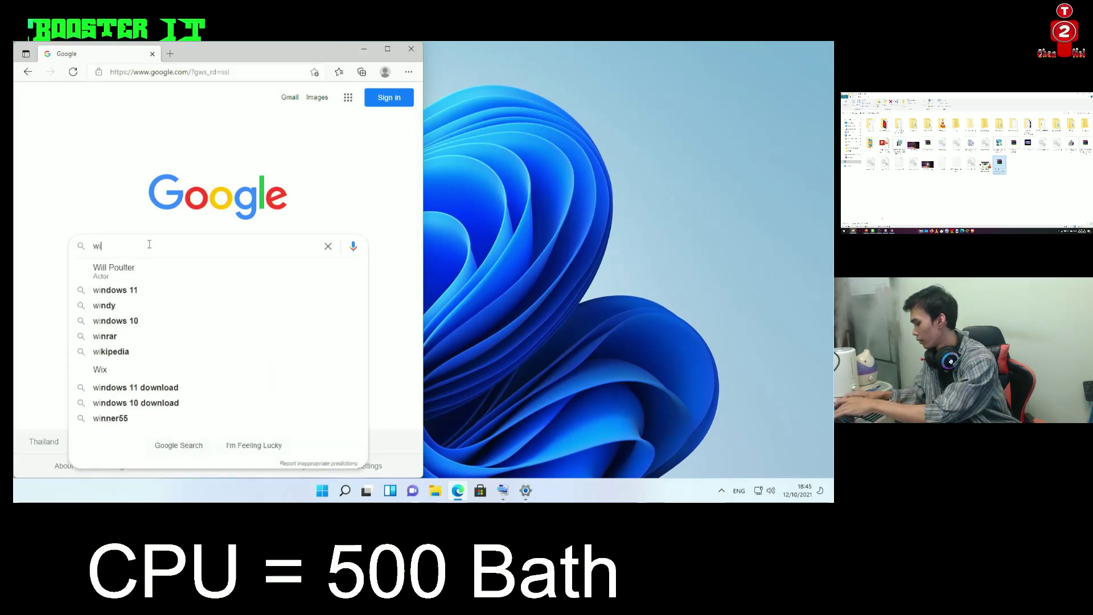
pyautogui.write('nbr')
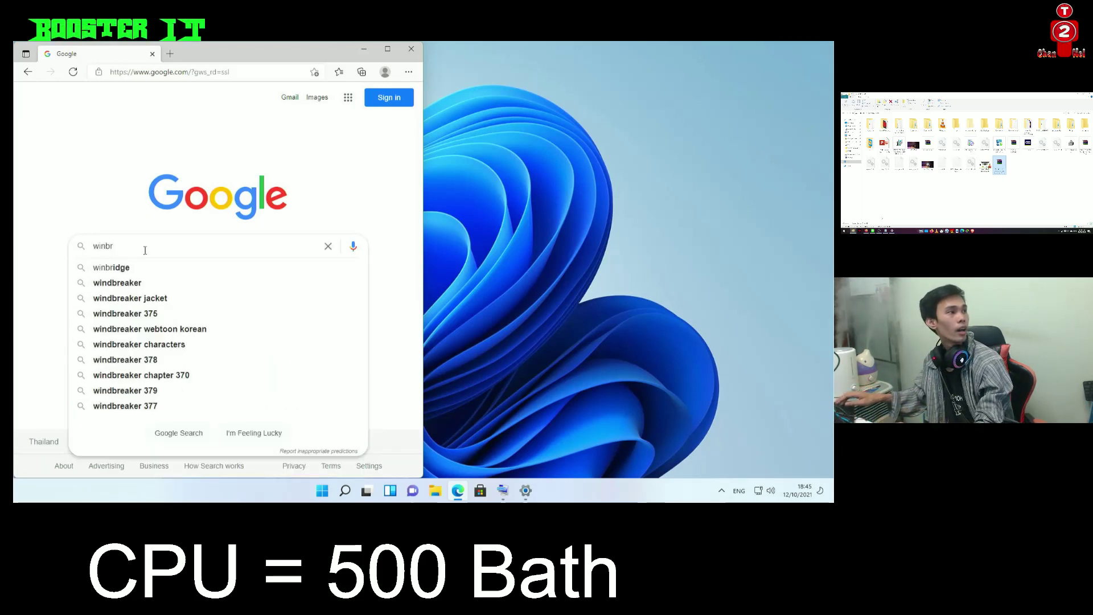
pyautogui.write('a')
pyautogui.click(143, 267)
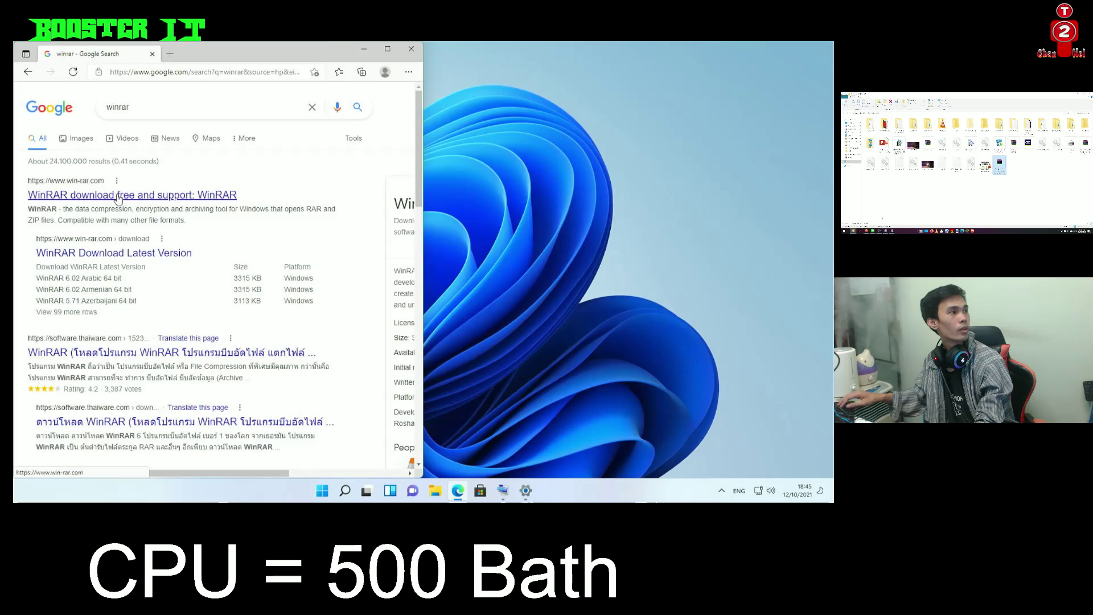
# Open the win-rar.com result in a maximised window and go to its download page
pyautogui.click(117, 196)
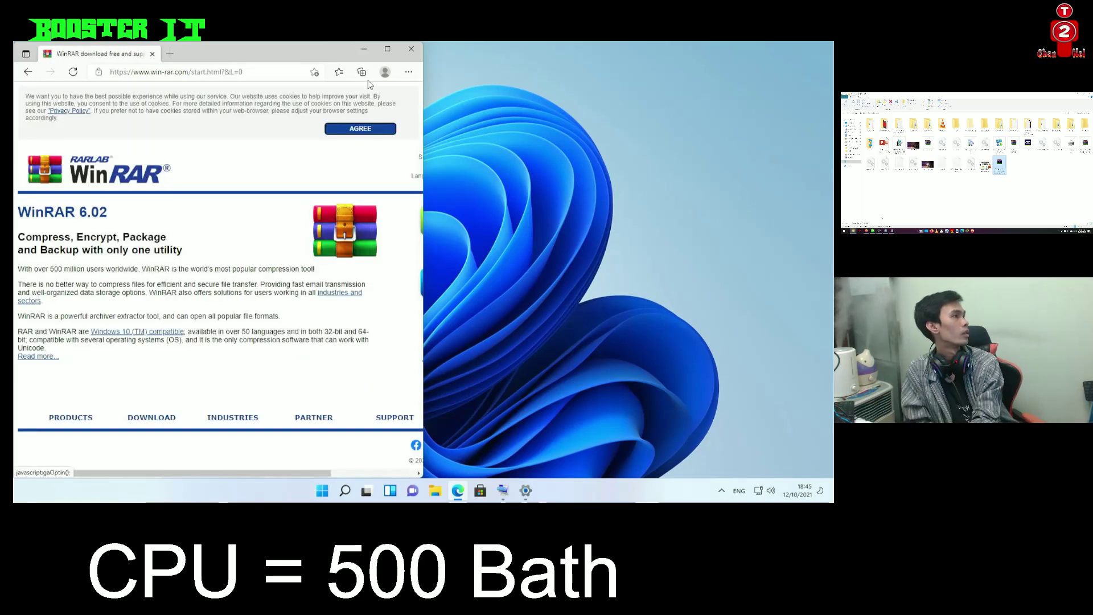
pyautogui.click(388, 49)
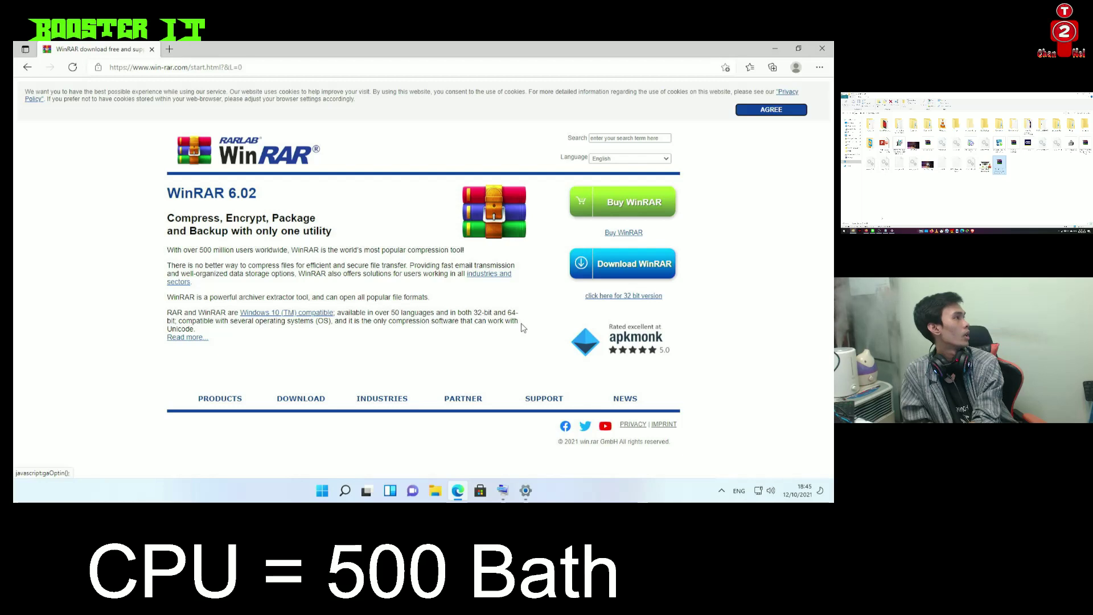
pyautogui.click(634, 266)
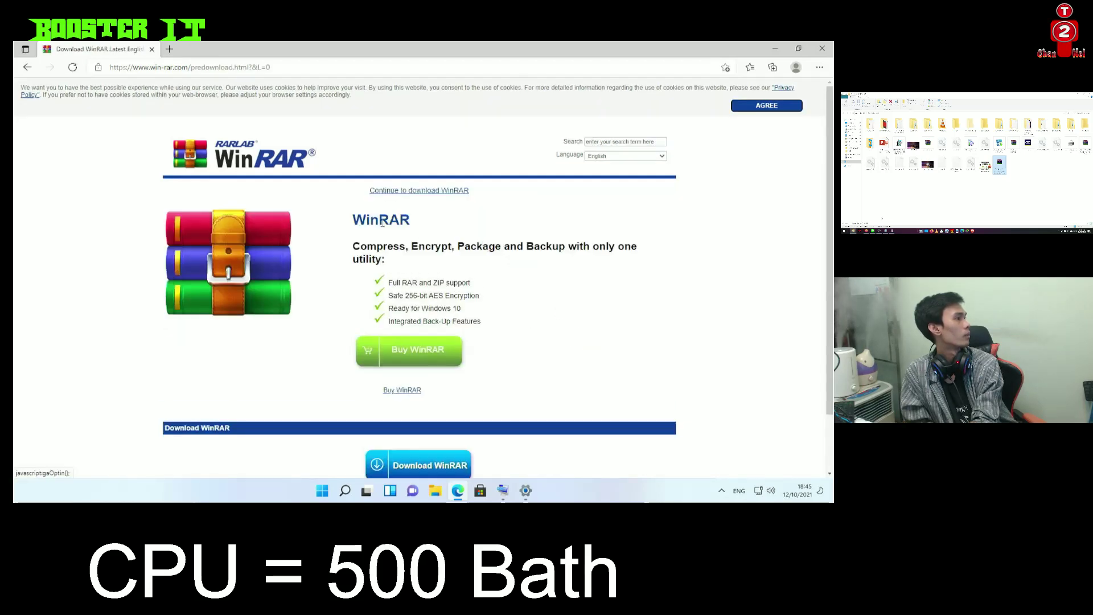
pyautogui.scroll(-1, 422, 411)
# Download the WinRAR installer and line up the Activator, KMSpico and key files on the desktop
pyautogui.click(422, 411)
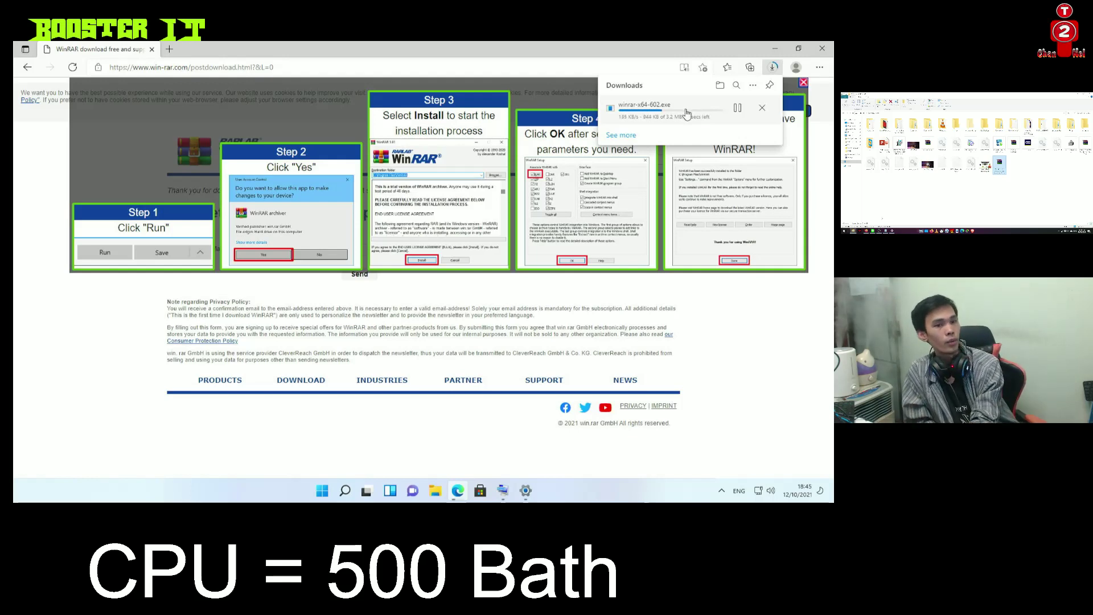
pyautogui.click(774, 47)
pyautogui.moveTo(376, 63); pyautogui.dragTo(204, 121)
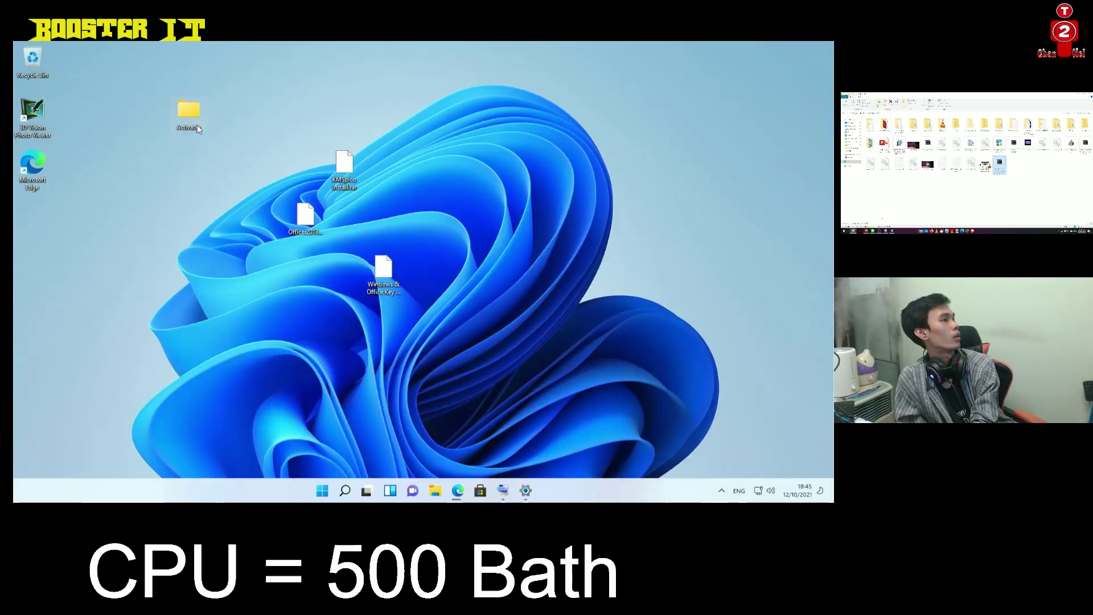
pyautogui.moveTo(330, 174); pyautogui.dragTo(234, 123)
pyautogui.moveTo(306, 217); pyautogui.dragTo(343, 224)
pyautogui.moveTo(384, 271); pyautogui.dragTo(268, 123)
pyautogui.click(272, 216)
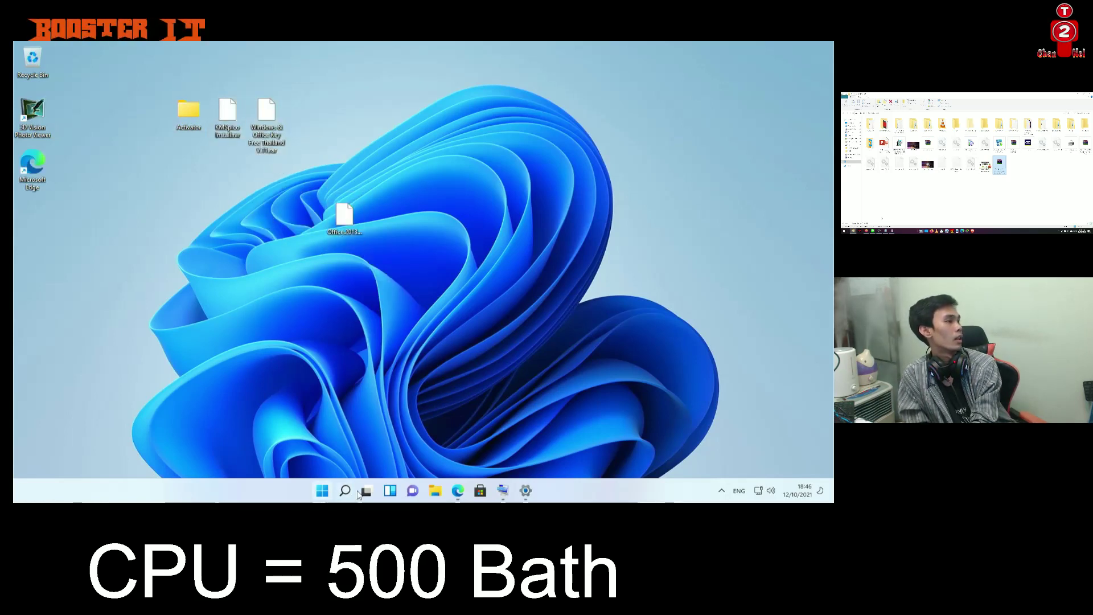
# Run winrar-x64-602.exe from Edge's downloads list
pyautogui.click(458, 491)
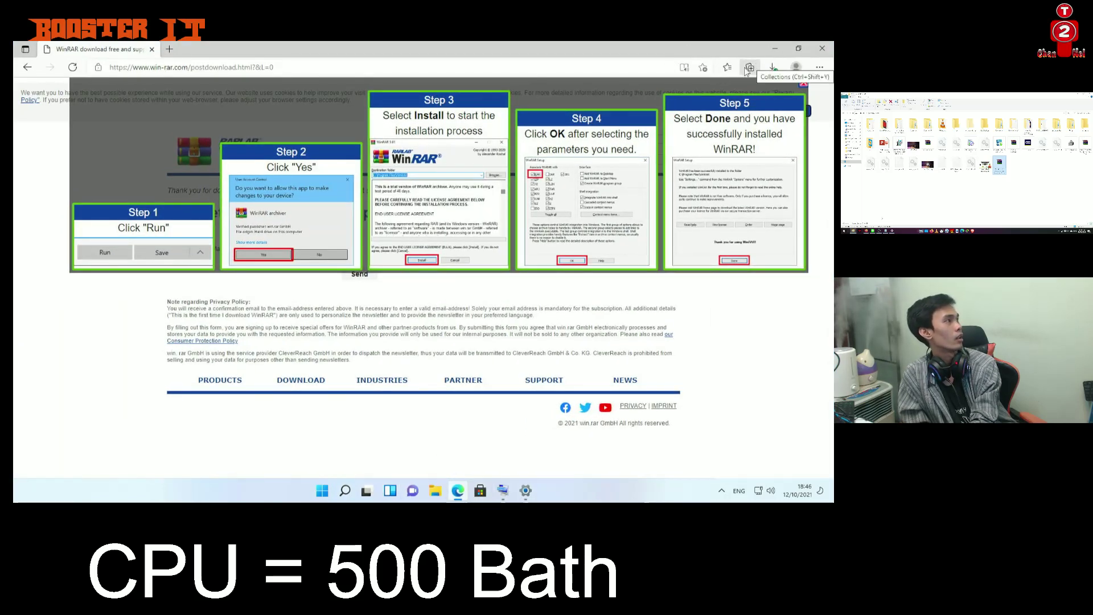
pyautogui.click(772, 67)
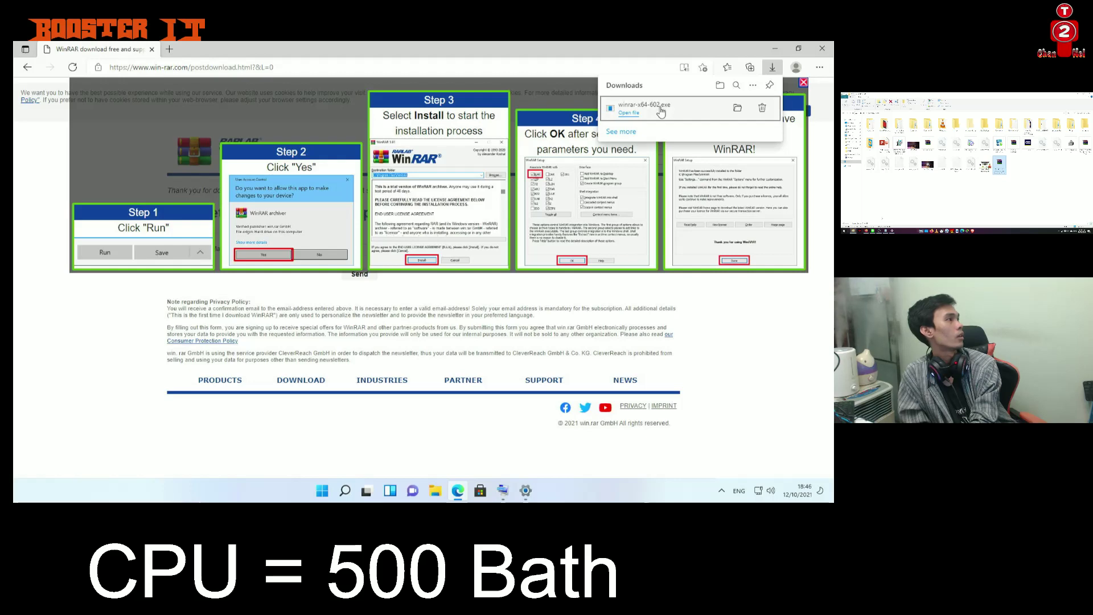
pyautogui.click(659, 109)
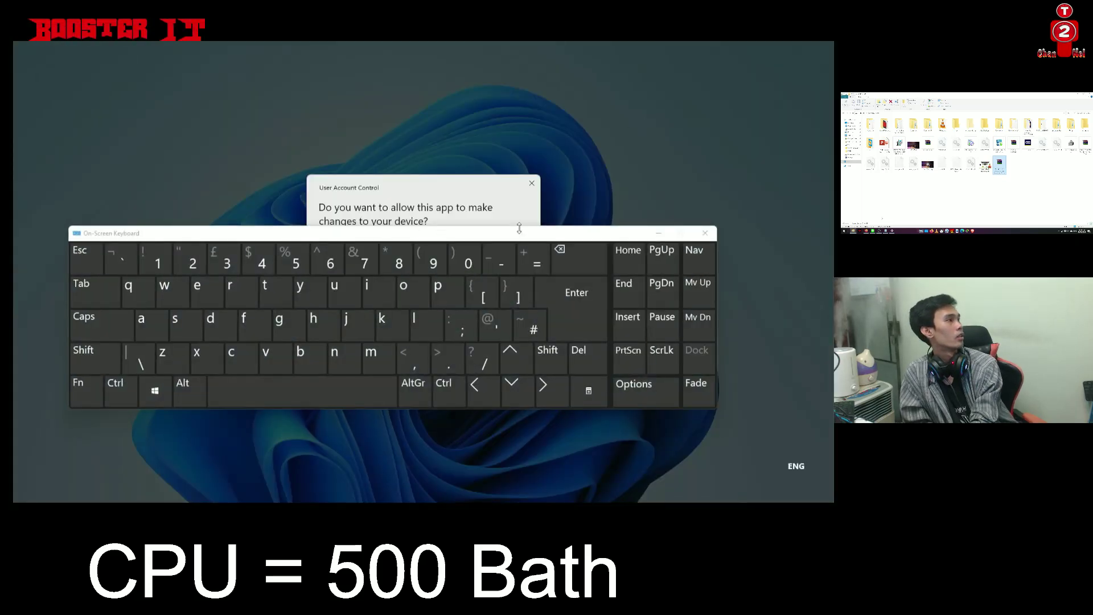
# Allow the UAC prompt, install WinRAR 6.02 with default file associations, and return to the desktop
pyautogui.click(396, 345)
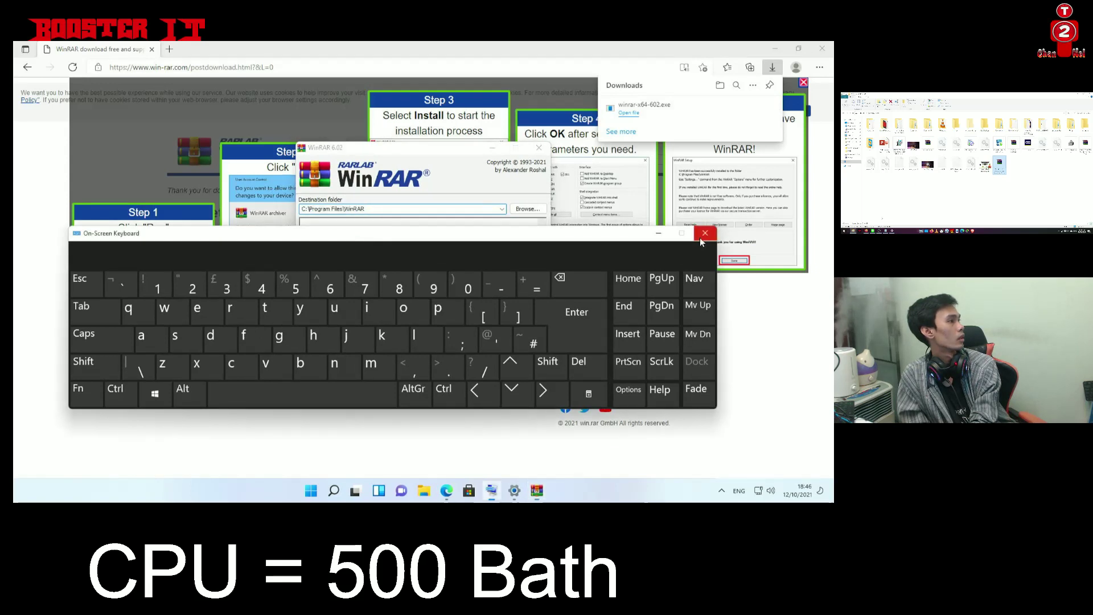
pyautogui.click(704, 234)
pyautogui.click(722, 490)
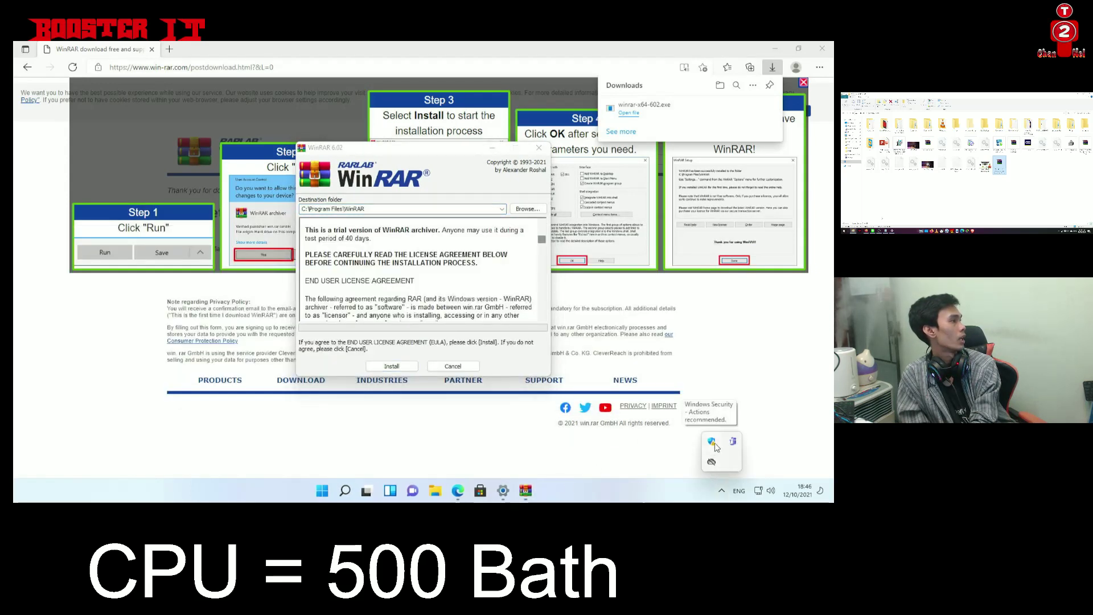
pyautogui.click(392, 366)
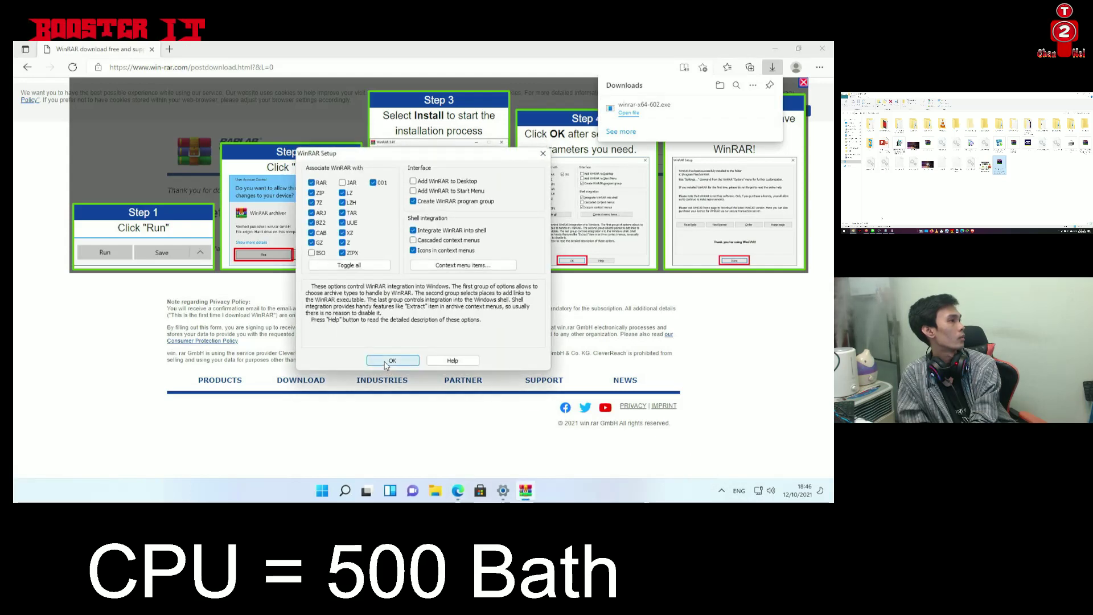
pyautogui.click(391, 360)
pyautogui.click(422, 360)
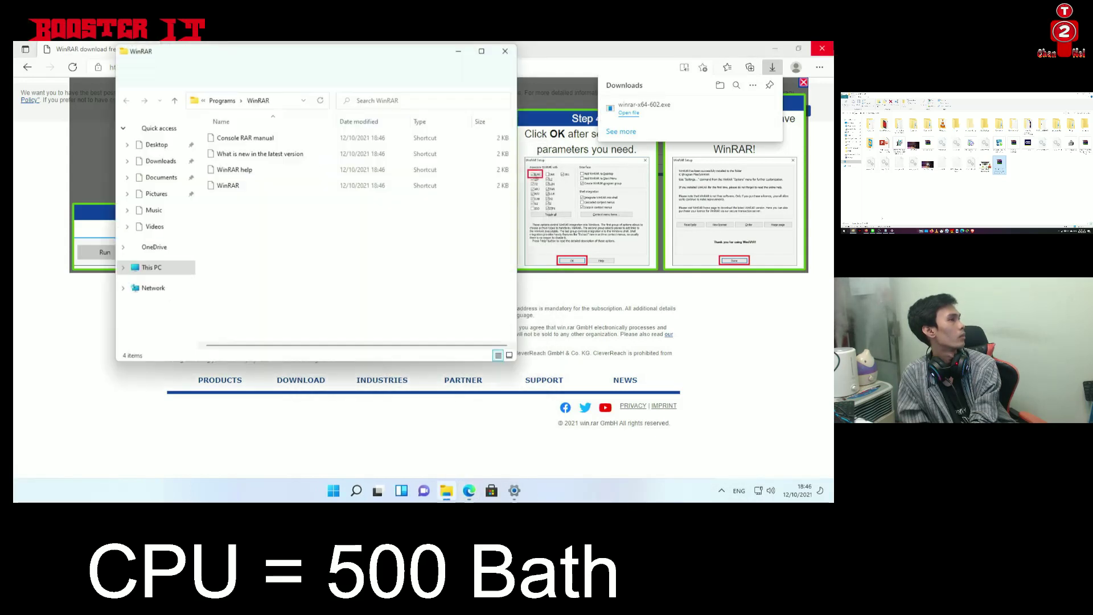
pyautogui.click(506, 50)
pyautogui.press('super+d')
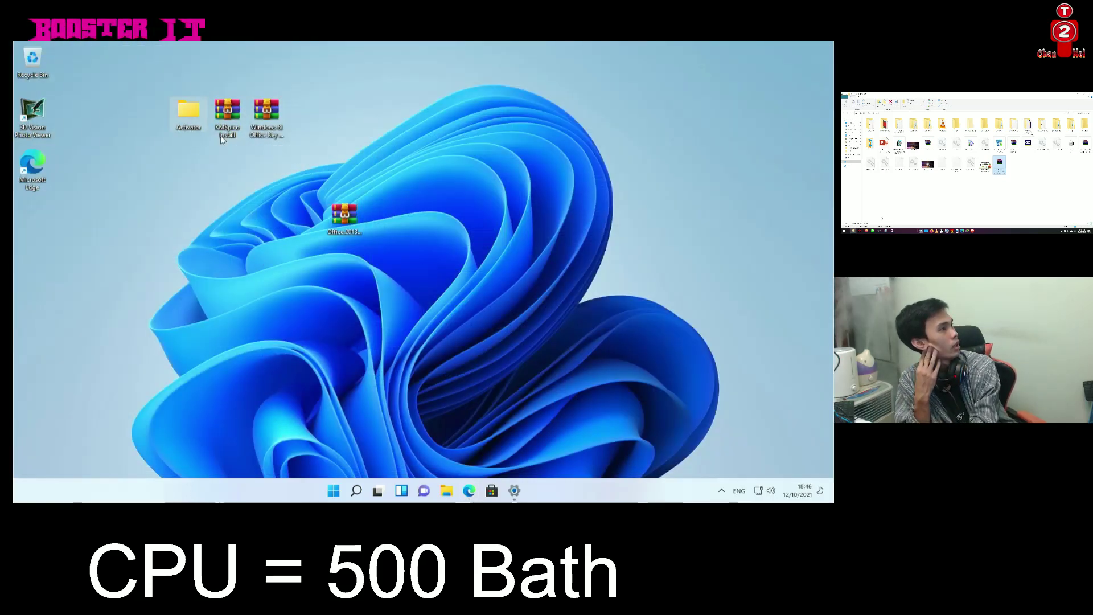
# Open the Windows & Office Key Free Thailand V.11 archive from the desktop in WinRAR
pyautogui.click(342, 222)
pyautogui.doubleClick(342, 222)
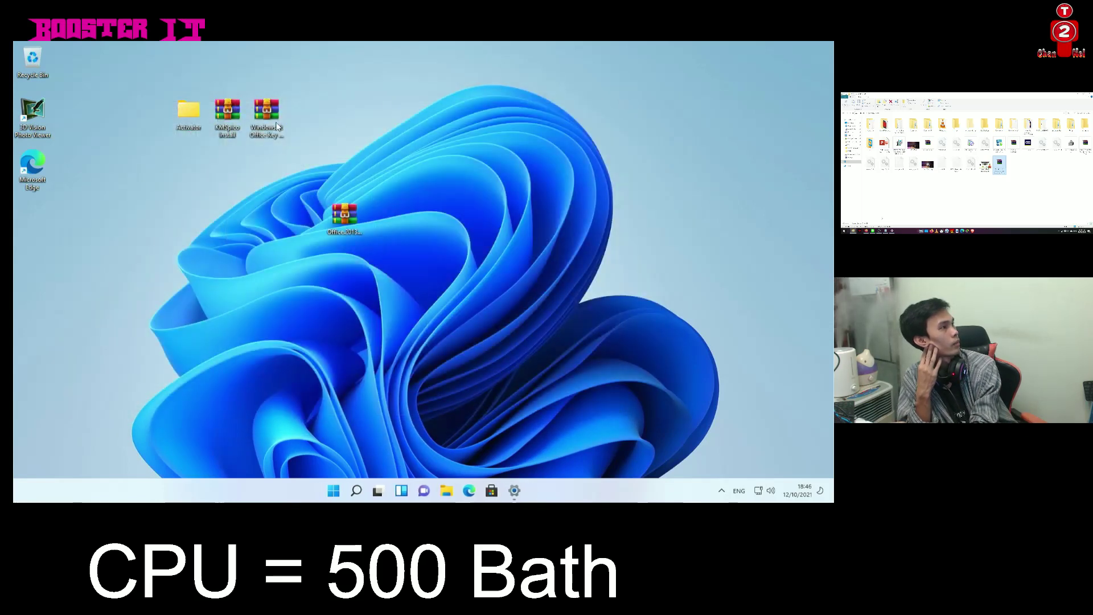
pyautogui.doubleClick(266, 111)
# Run the activation program inside the archive's folder and grant it administrator permission
pyautogui.doubleClick(107, 196)
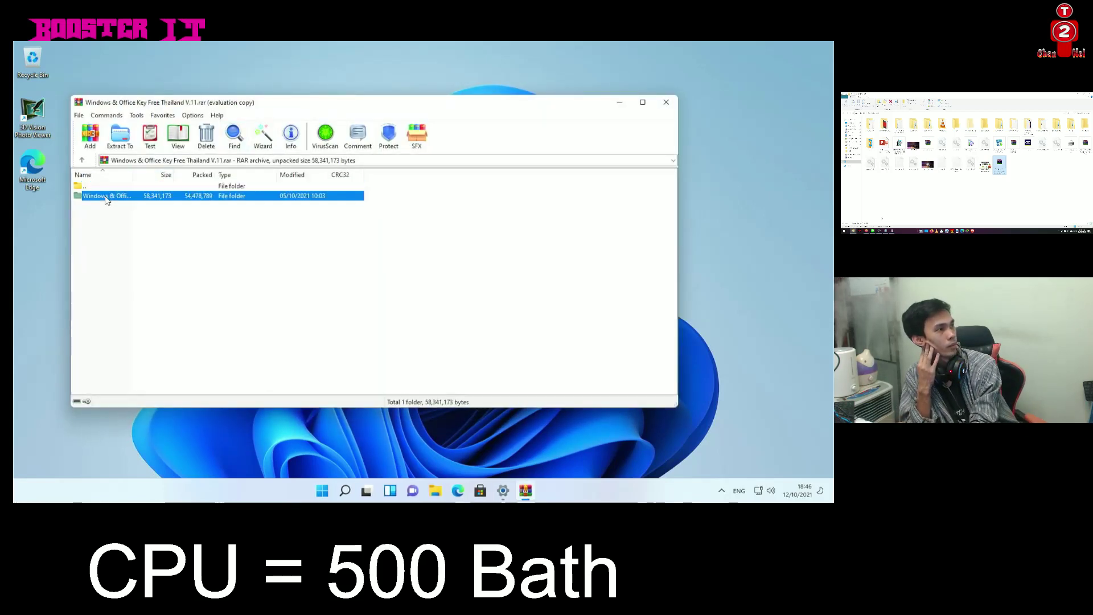
pyautogui.click(106, 197)
pyautogui.doubleClick(107, 197)
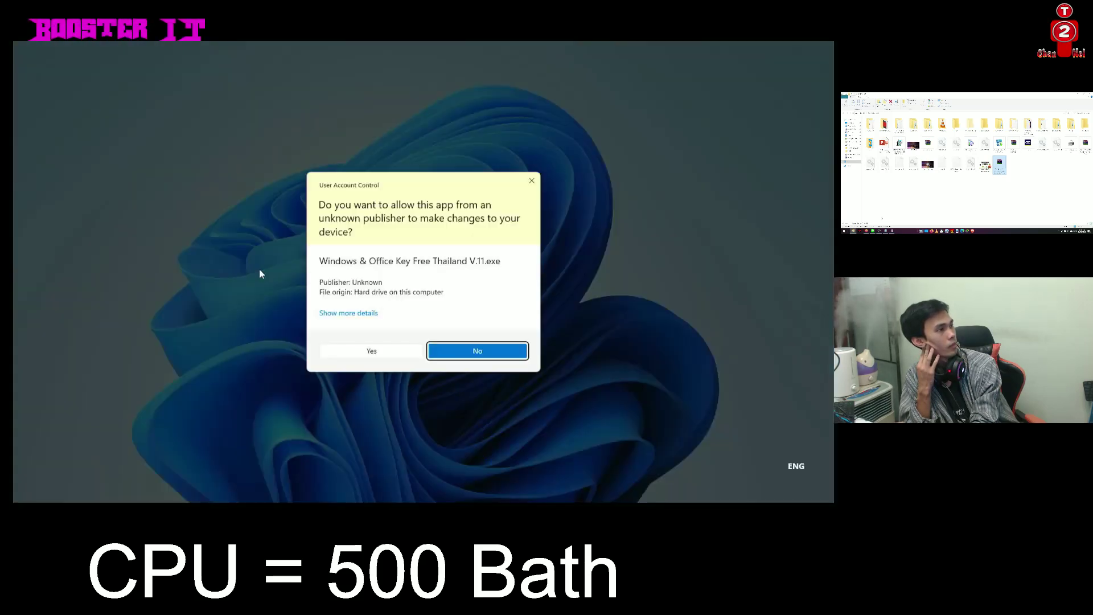
pyautogui.click(392, 355)
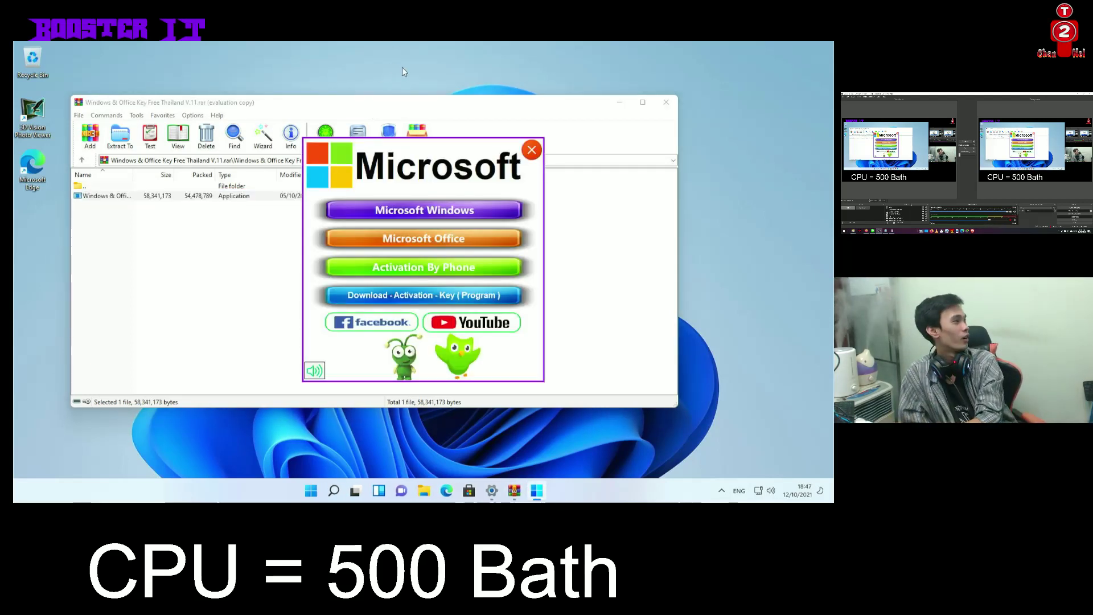
# Choose Microsoft Windows, then Windows 11, and start its Online KMS activation
pyautogui.click(433, 211)
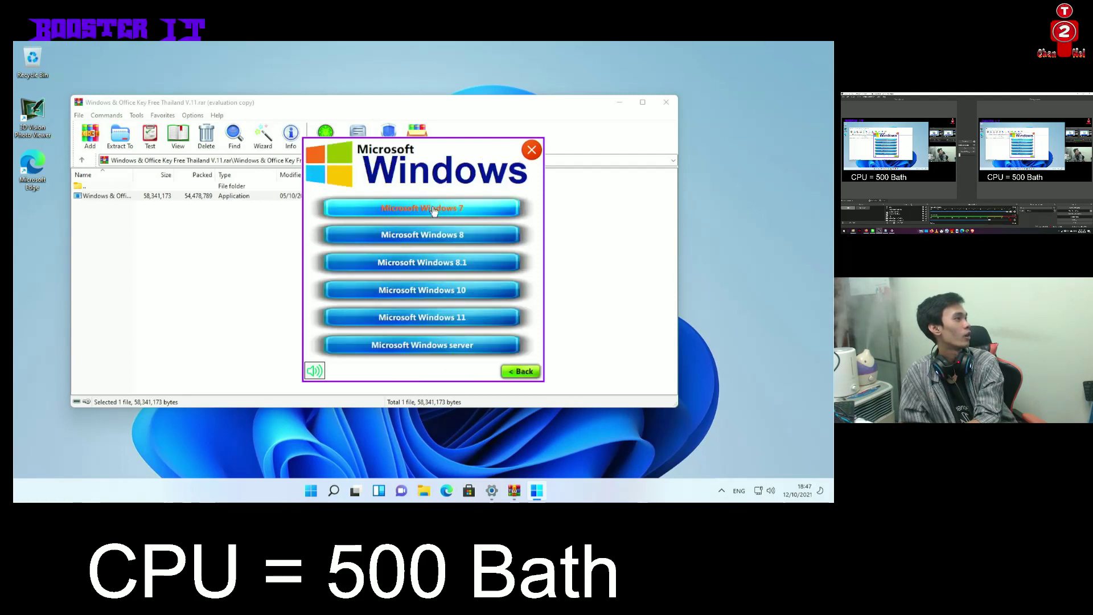
pyautogui.click(453, 323)
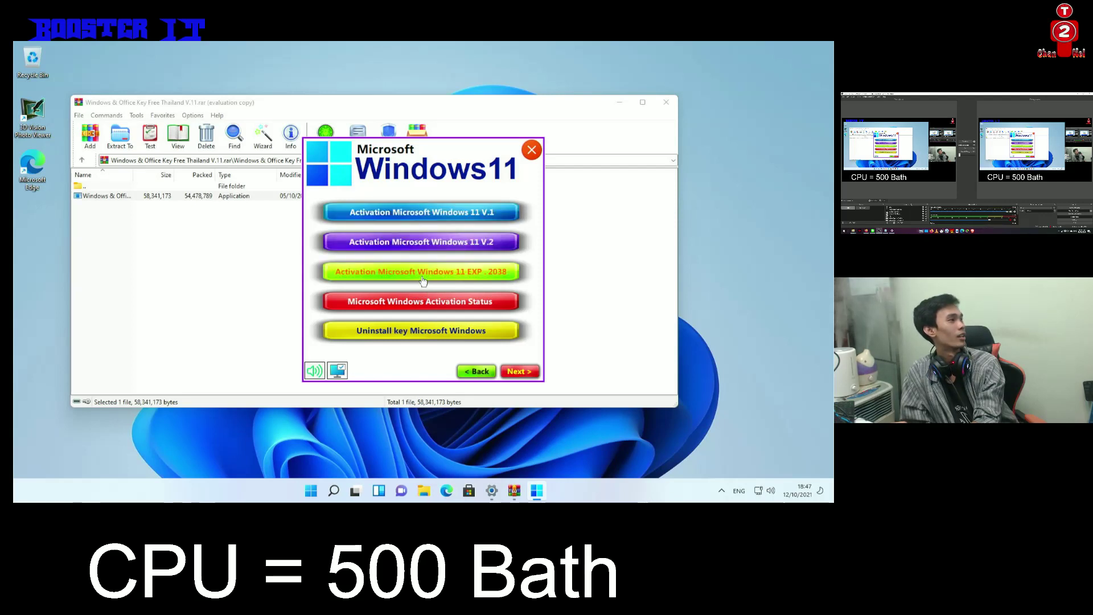
pyautogui.click(418, 239)
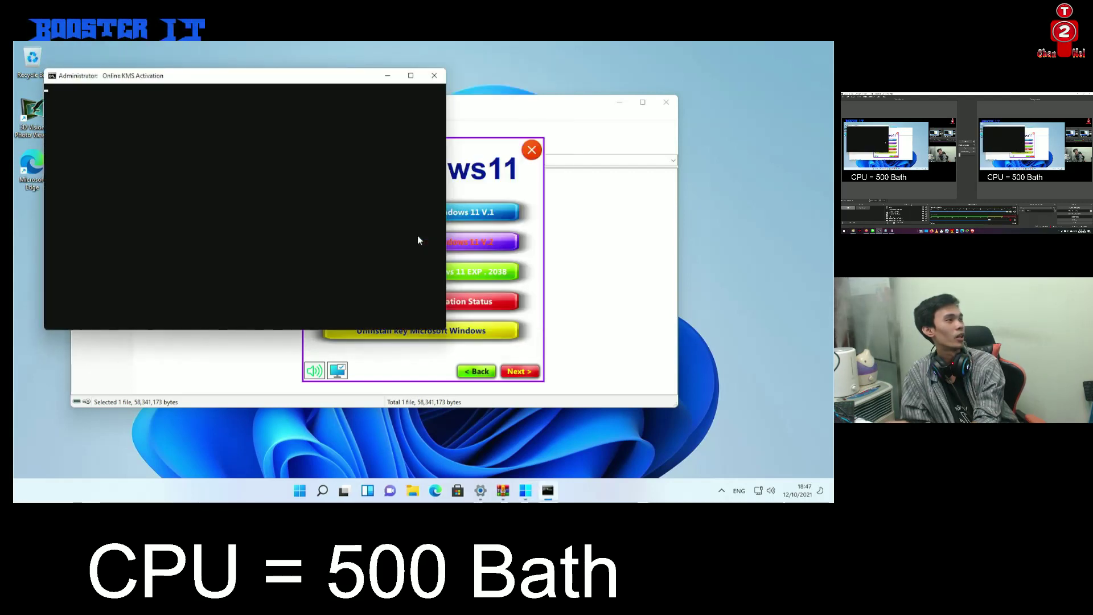
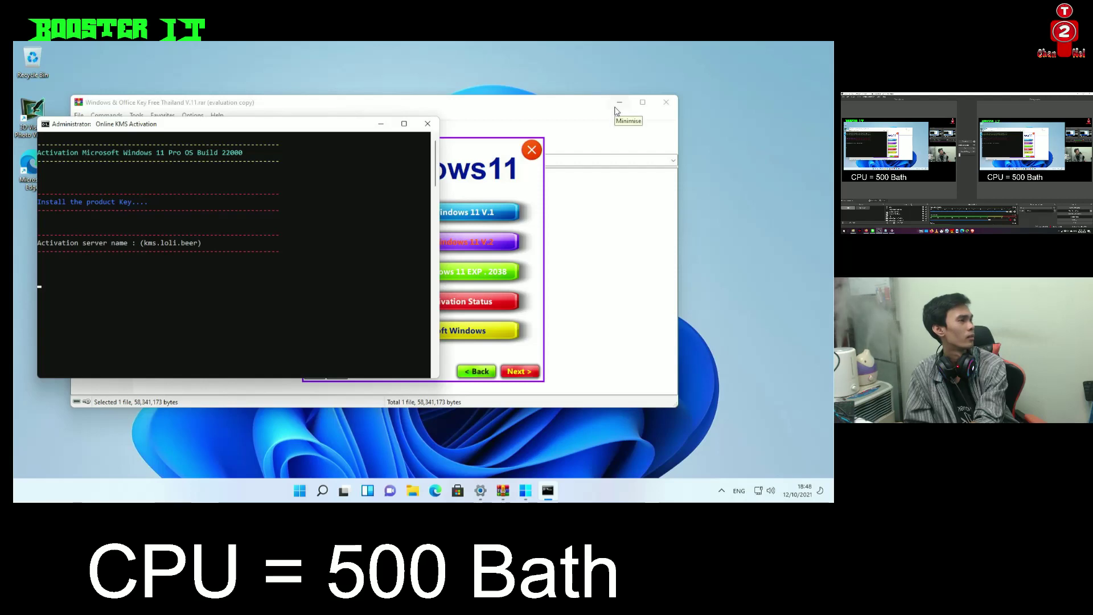
# Let the KMS key install, refresh the desktop, and return to the Themes settings window
pyautogui.rightClick(723, 140)
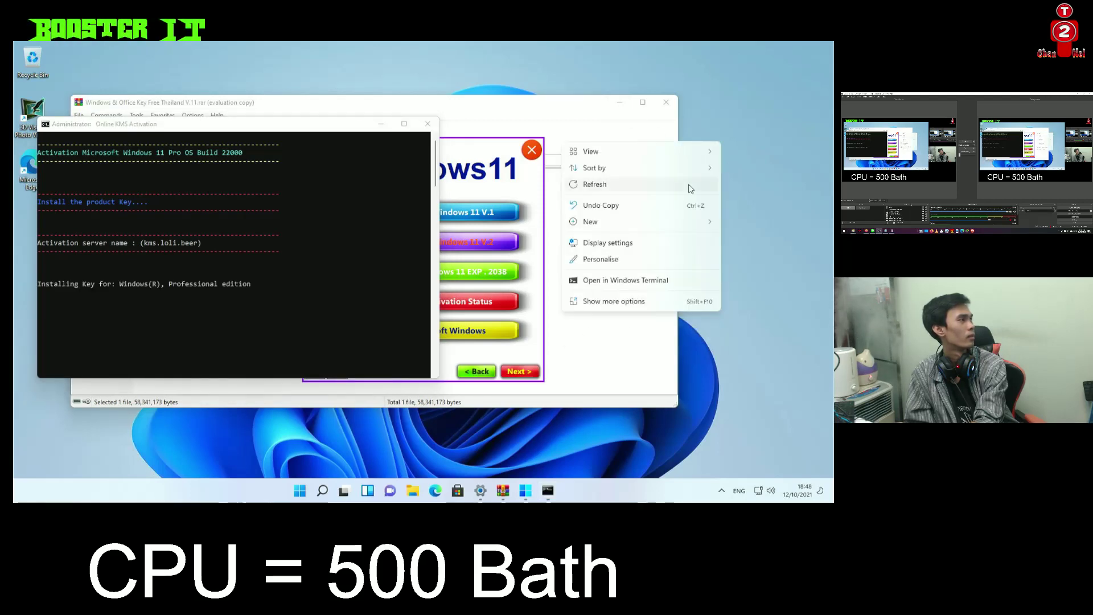
pyautogui.click(689, 183)
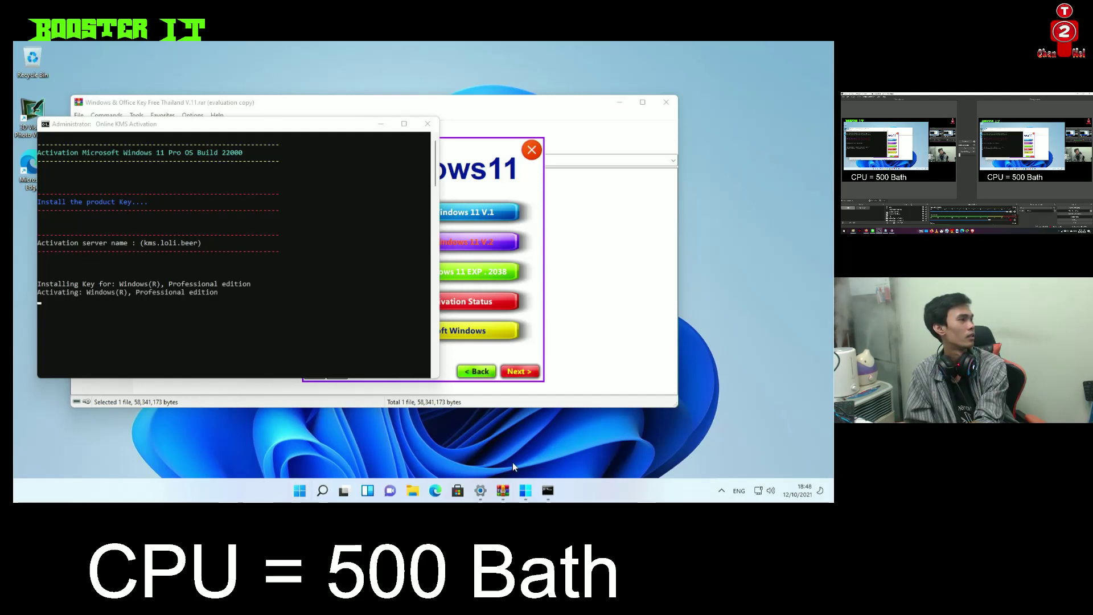
pyautogui.click(480, 490)
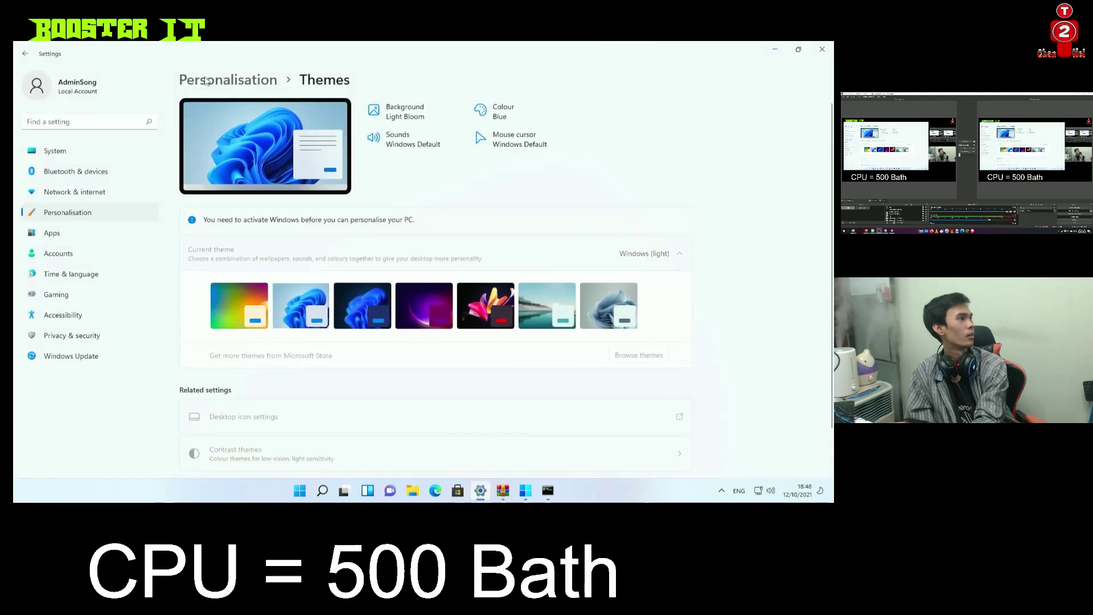
# Reopen Personalisation > Themes, then close the Windows 11 activation tool and the Online KMS Activation console
pyautogui.click(26, 53)
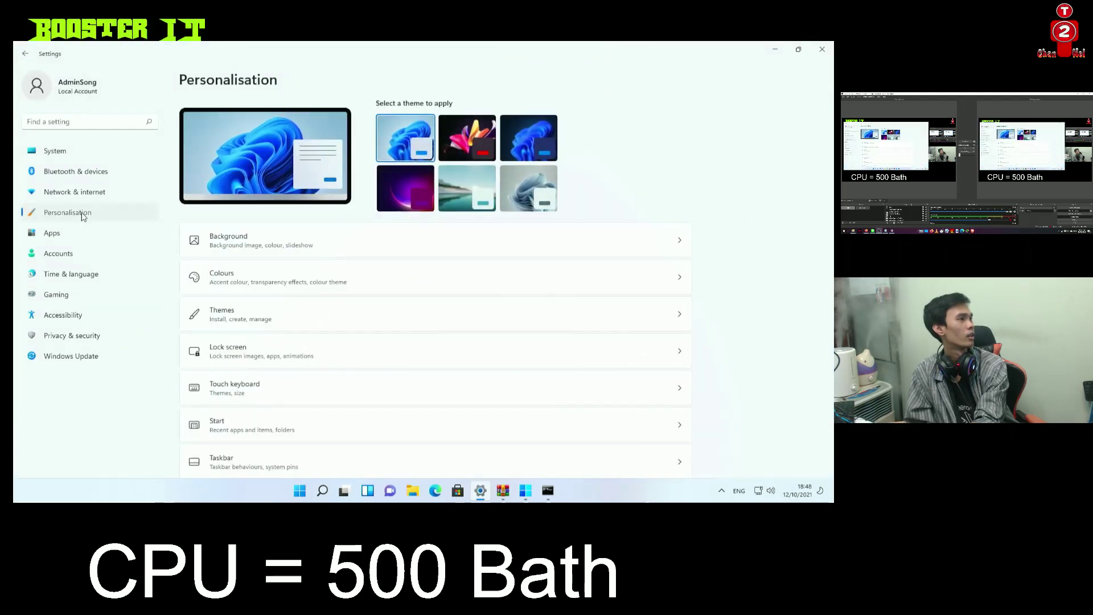
pyautogui.click(347, 272)
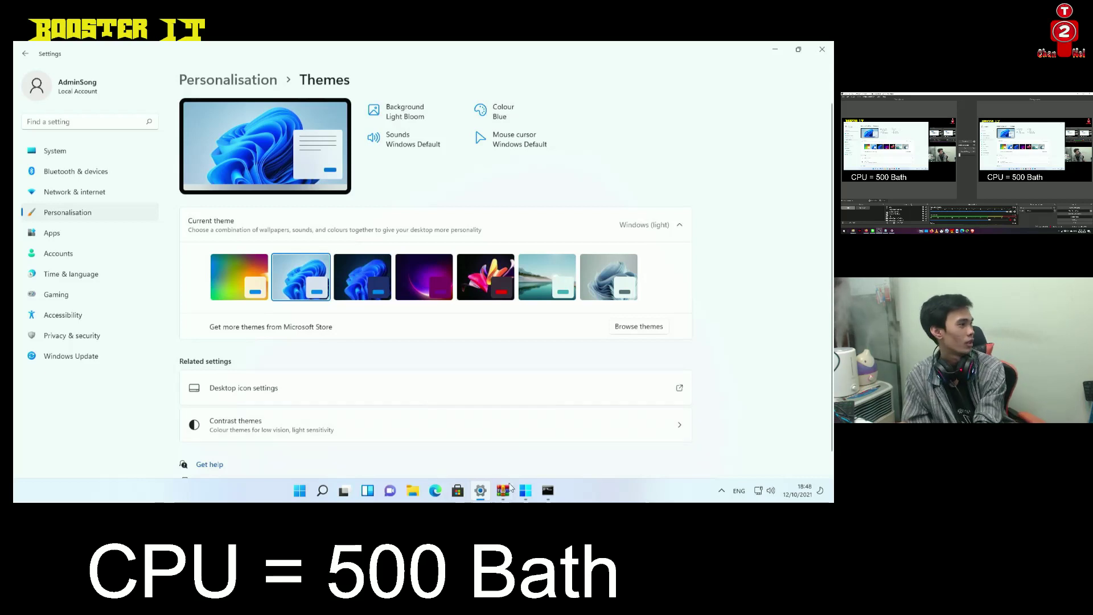
pyautogui.click(526, 491)
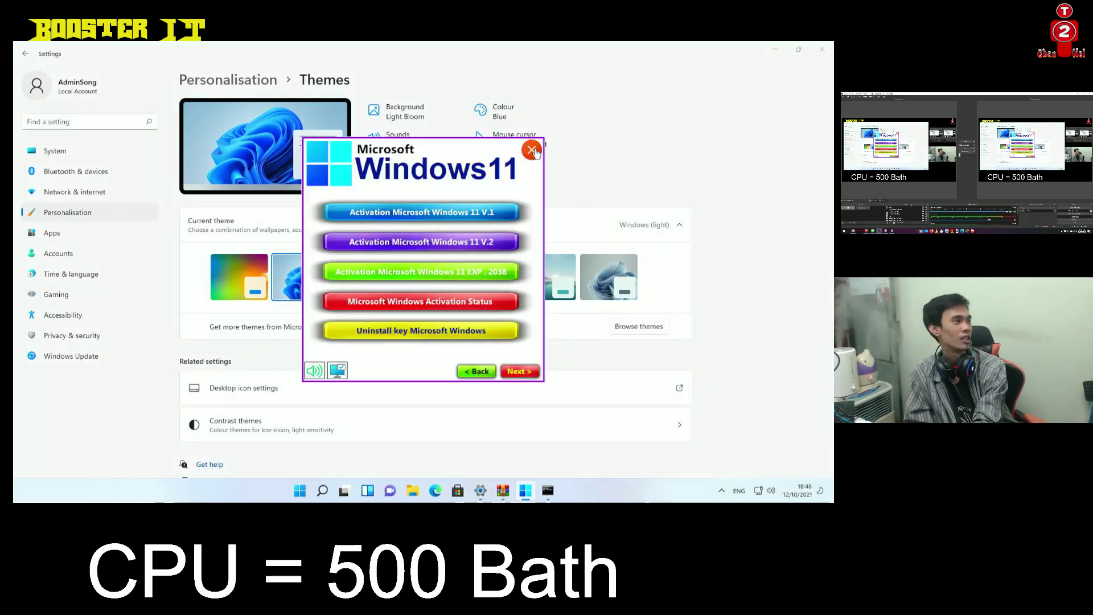
pyautogui.click(533, 151)
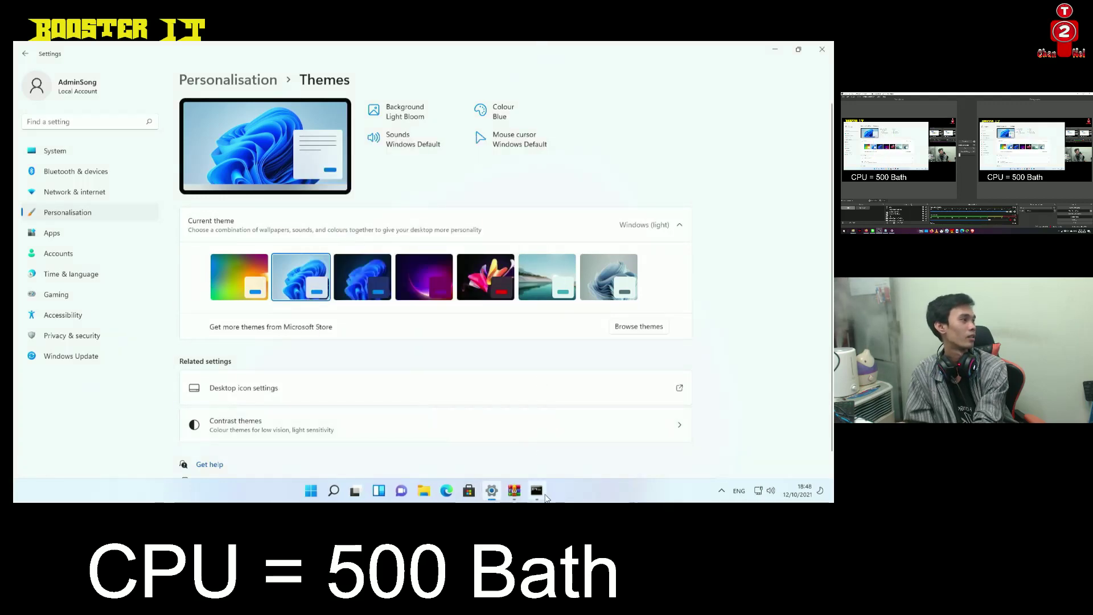
pyautogui.click(536, 490)
pyautogui.click(427, 124)
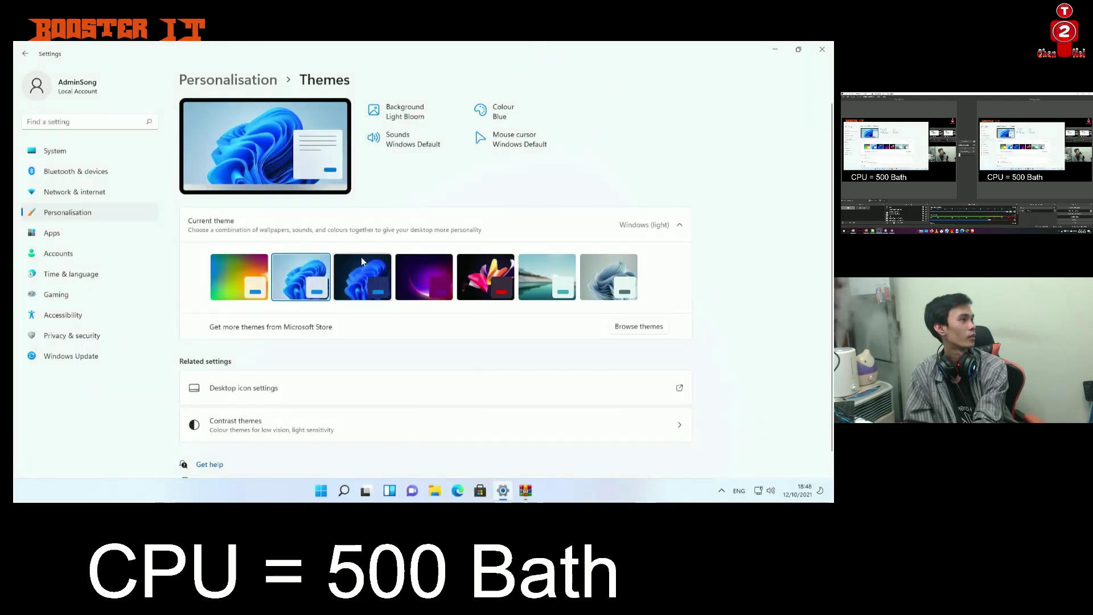
# Confirm the desktop icon settings to show the system icons, then close Settings
pyautogui.click(251, 388)
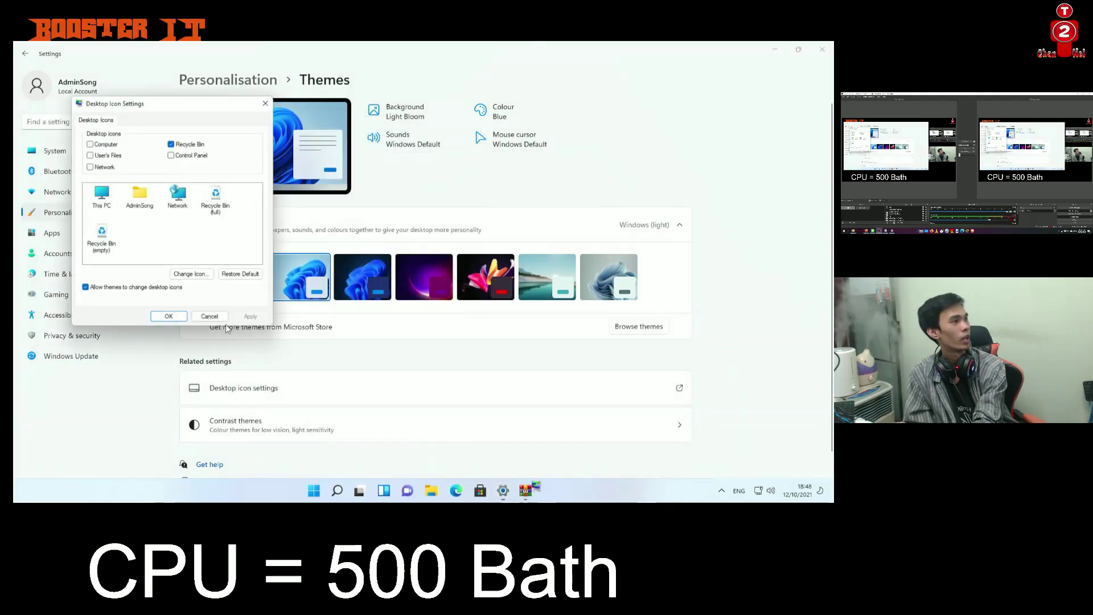
pyautogui.click(169, 318)
pyautogui.click(822, 49)
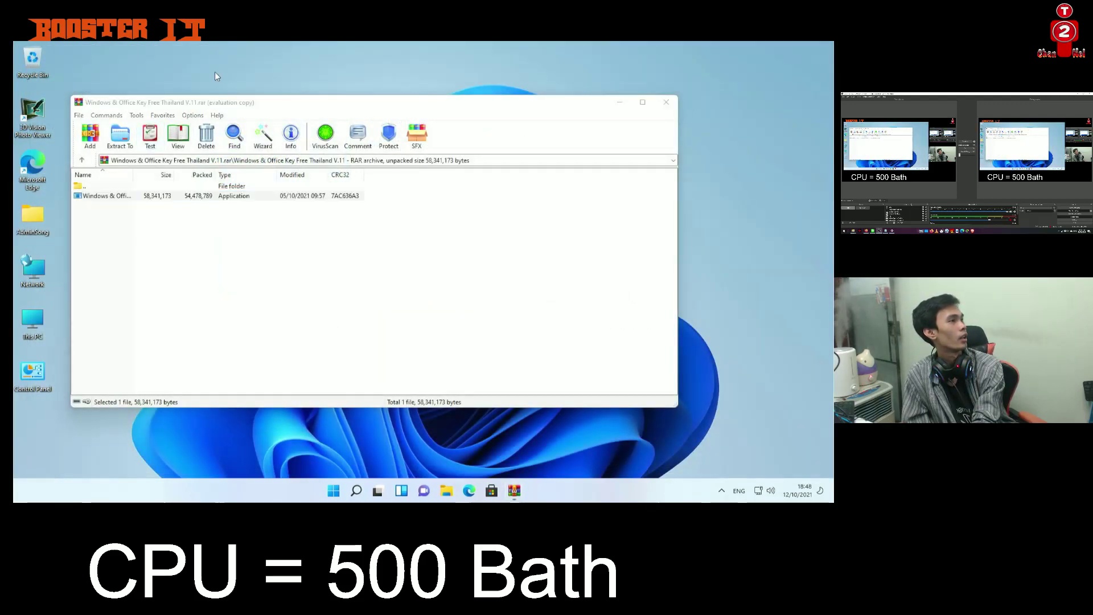
# Close the WinRAR archive window and sort the desktop icons via Sort by
pyautogui.rightClick(215, 72)
pyautogui.click(251, 220)
pyautogui.rightClick(251, 219)
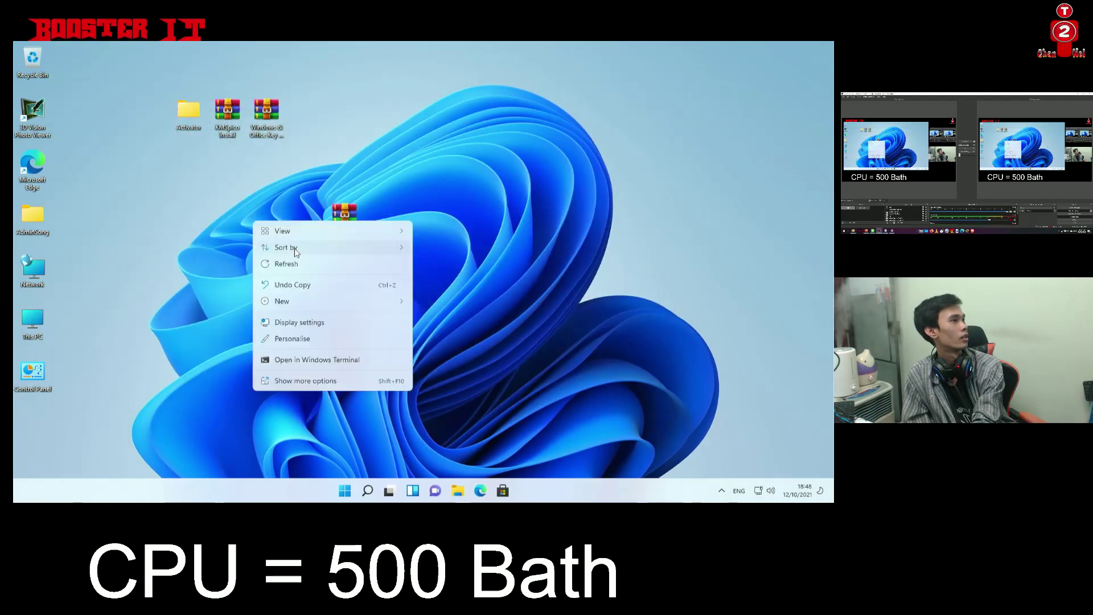
pyautogui.click(425, 257)
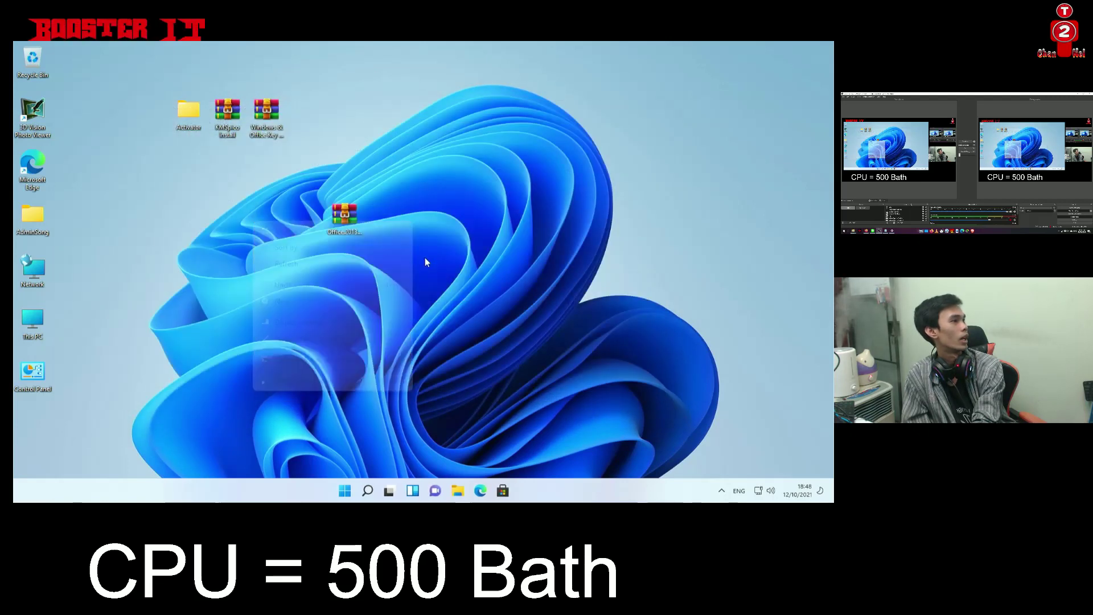
pyautogui.rightClick(247, 248)
pyautogui.moveTo(296, 274)
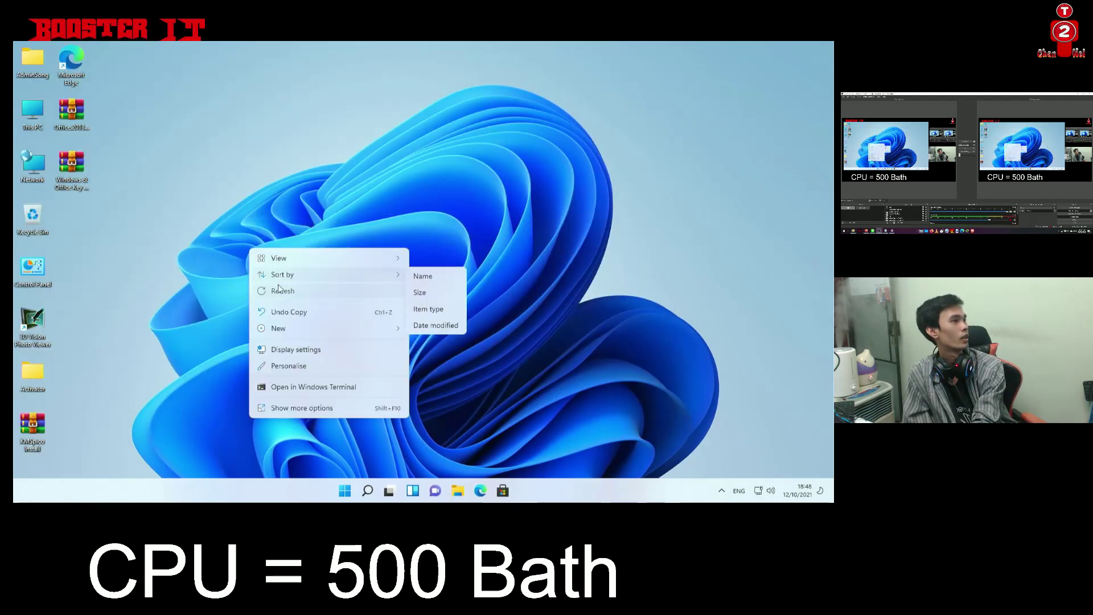
pyautogui.click(432, 276)
# Move the Windows & Office Key file into the Activator folder, then delete the Activator and KMSpico items
pyautogui.moveTo(71, 165); pyautogui.dragTo(45, 372)
pyautogui.moveTo(50, 429); pyautogui.dragTo(35, 220)
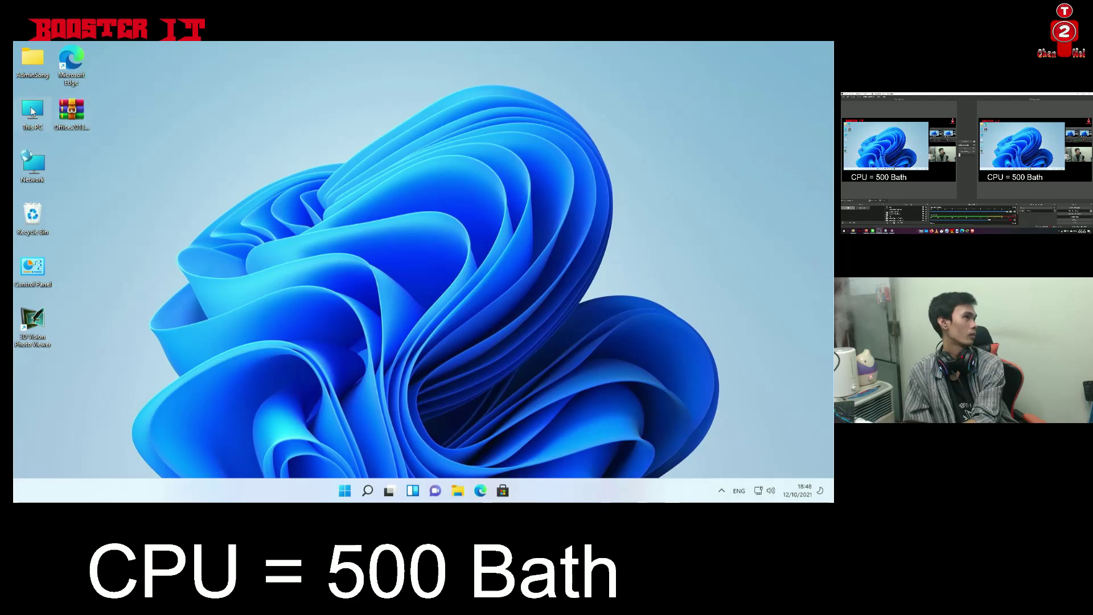
pyautogui.press('super+e')
pyautogui.click(506, 50)
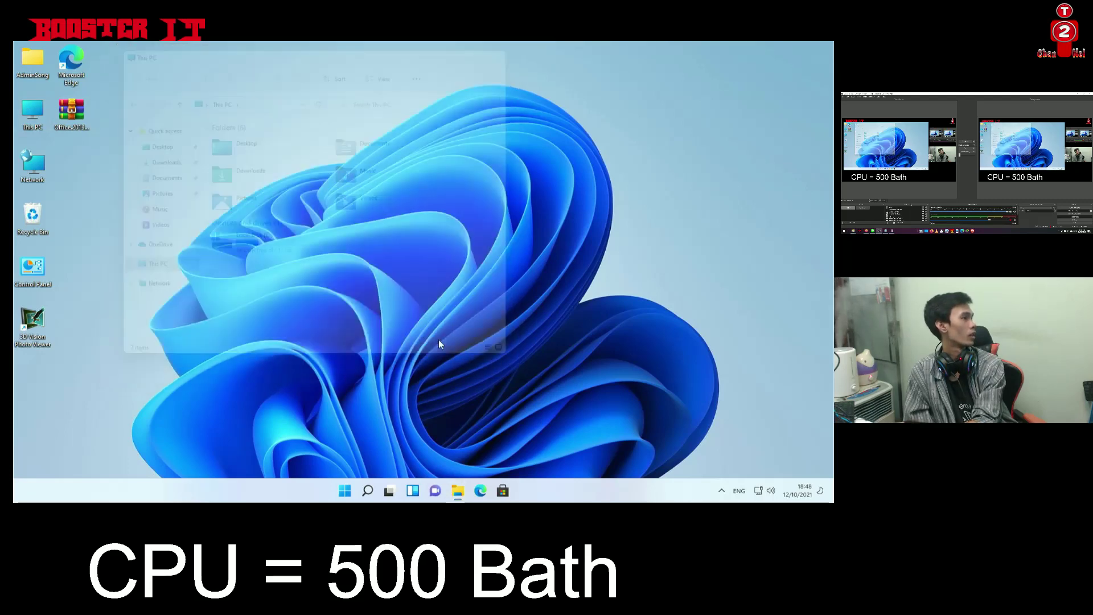
pyautogui.click(345, 490)
pyautogui.rightClick(346, 490)
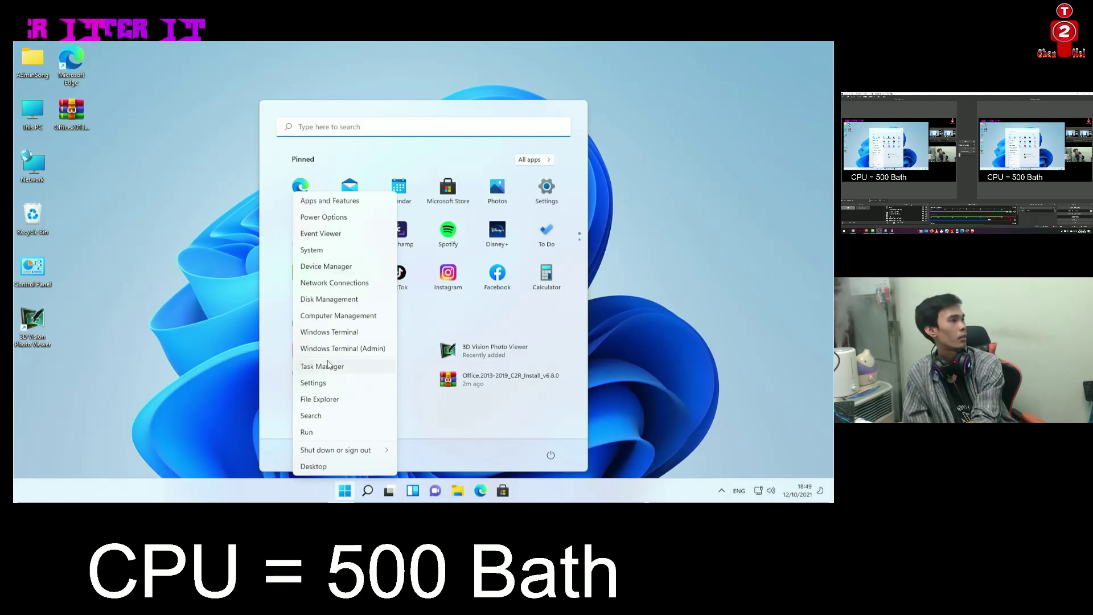
pyautogui.click(493, 439)
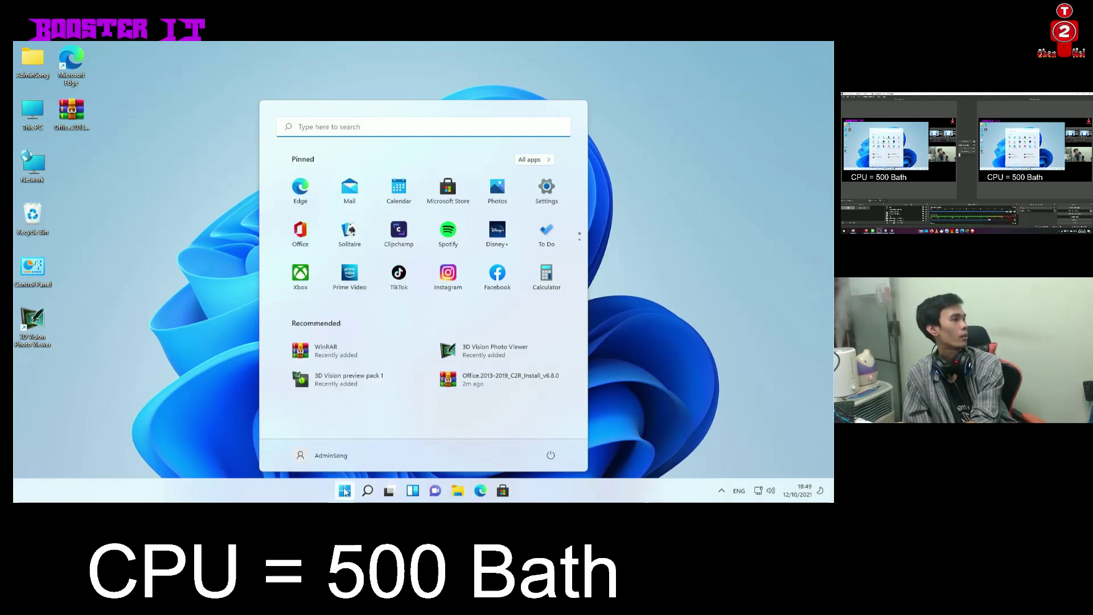
pyautogui.rightClick(349, 491)
pyautogui.click(520, 439)
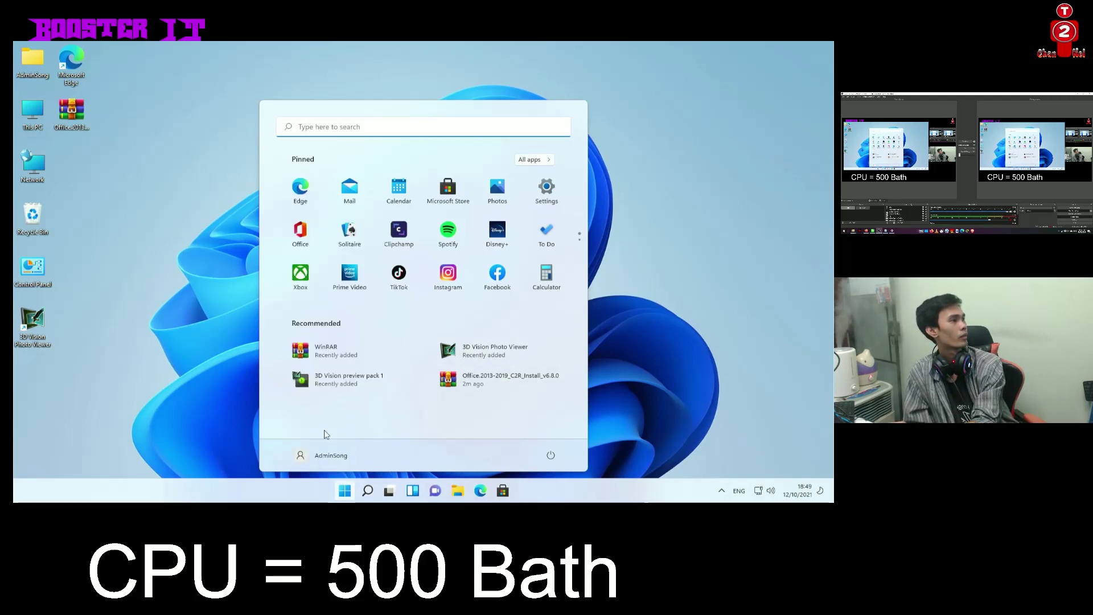
pyautogui.rightClick(182, 257)
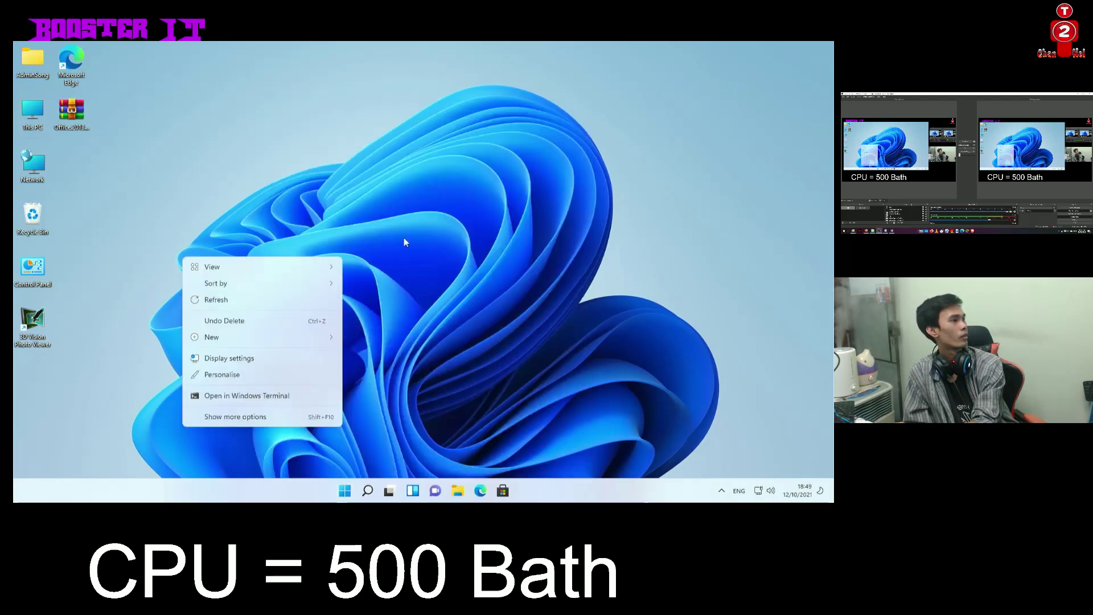
# From Display settings, browse Network, Apps, Accounts, Time, Gaming, Accessibility, Privacy, then Windows Update
pyautogui.click(251, 357)
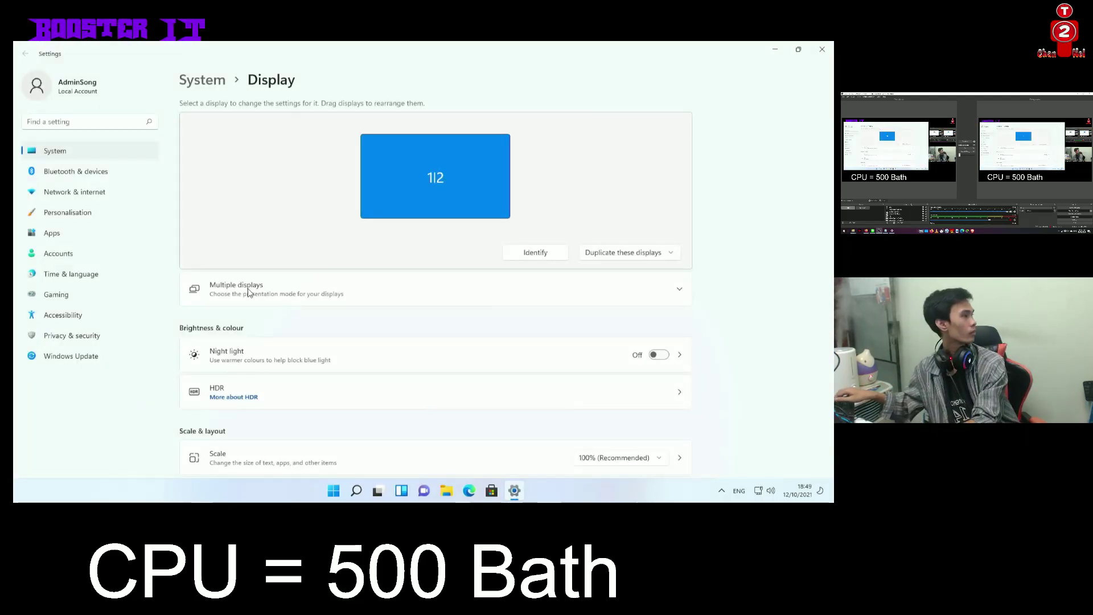
pyautogui.click(74, 193)
pyautogui.click(74, 234)
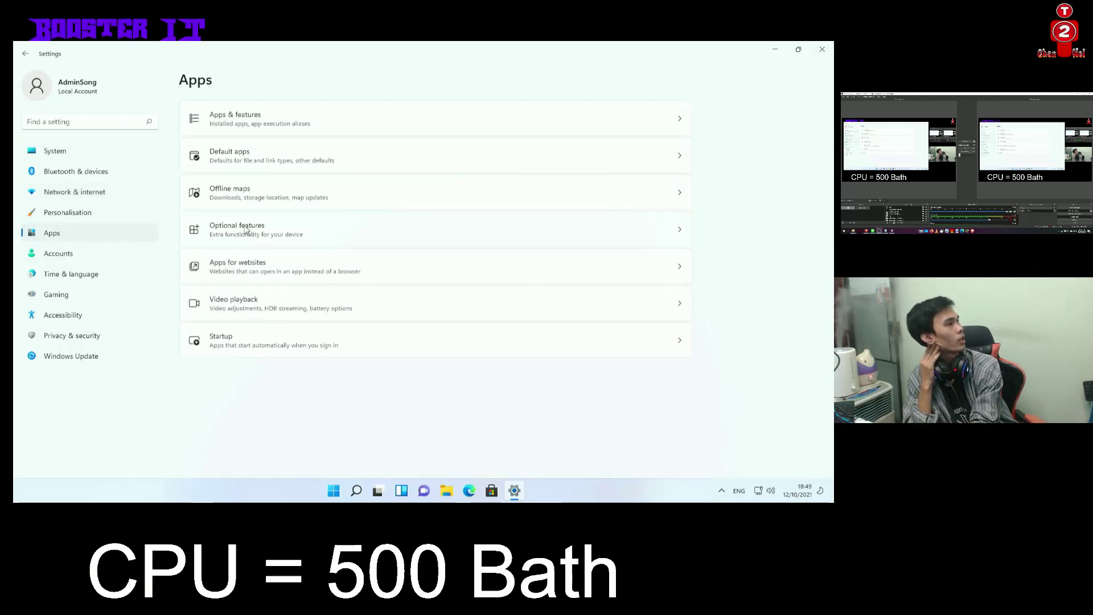
pyautogui.click(90, 255)
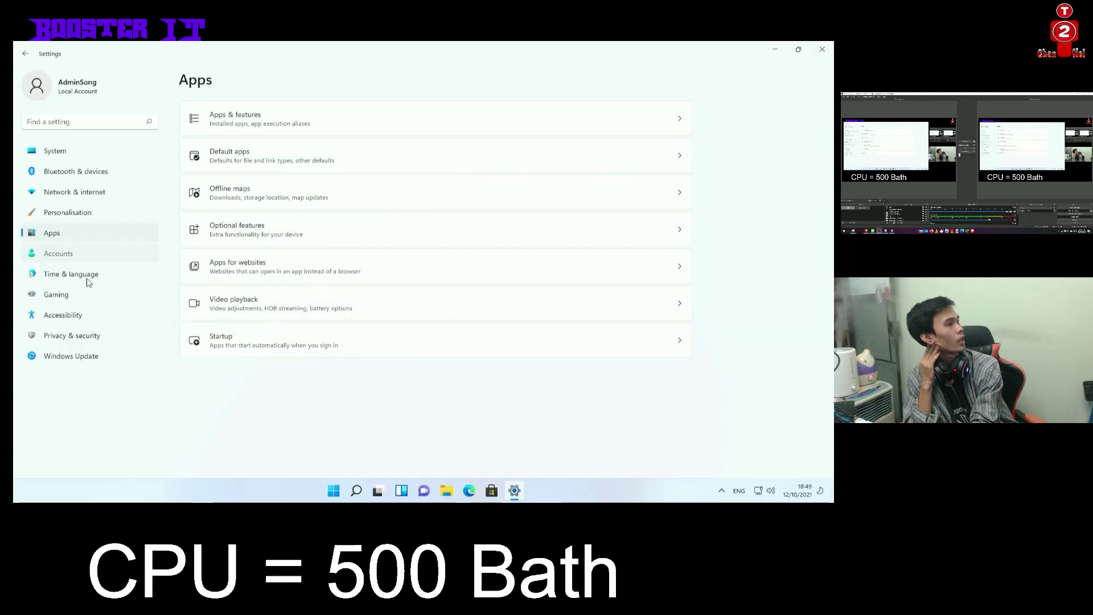
pyautogui.click(87, 278)
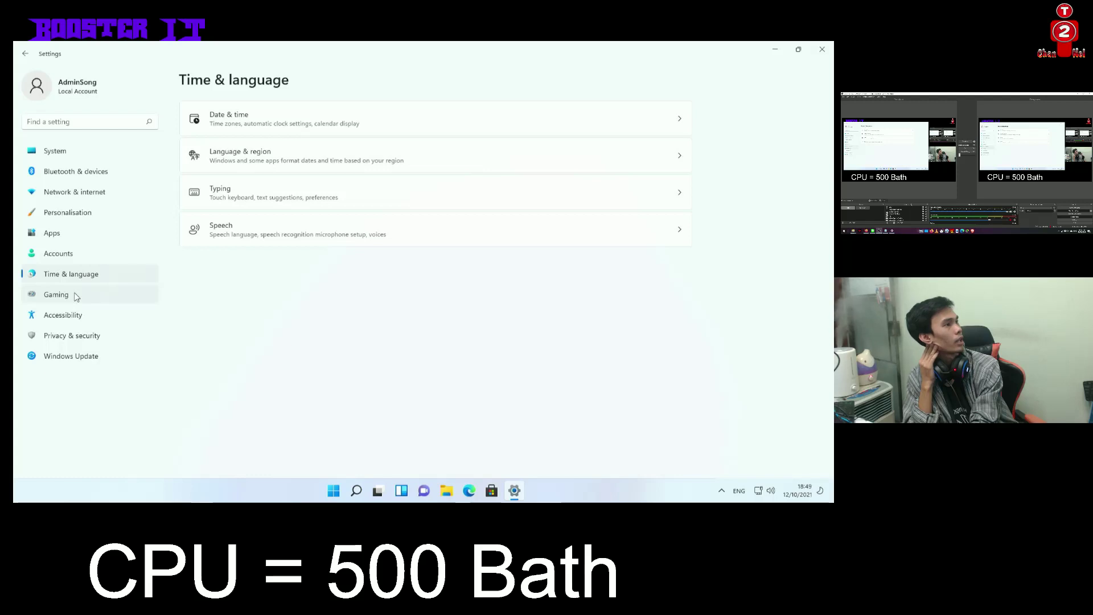
pyautogui.click(76, 296)
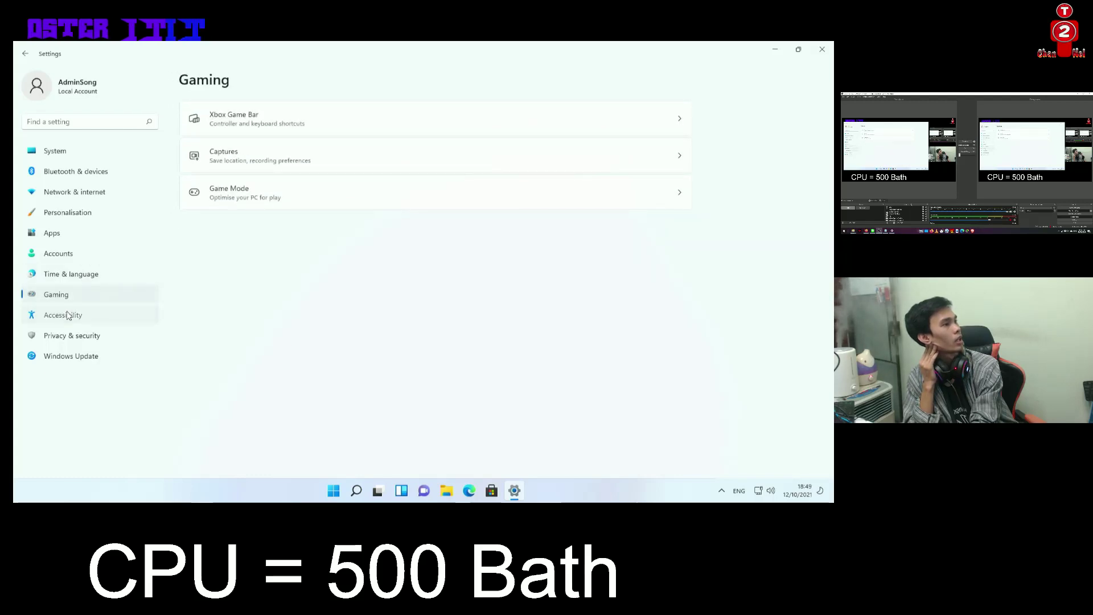
pyautogui.click(67, 316)
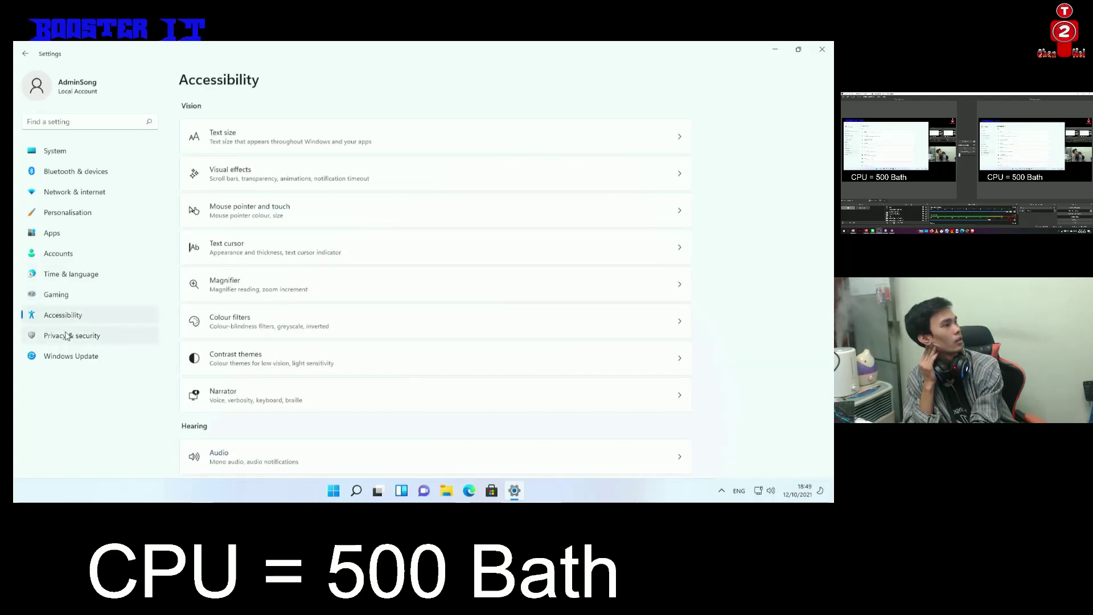
pyautogui.click(66, 335)
pyautogui.click(70, 357)
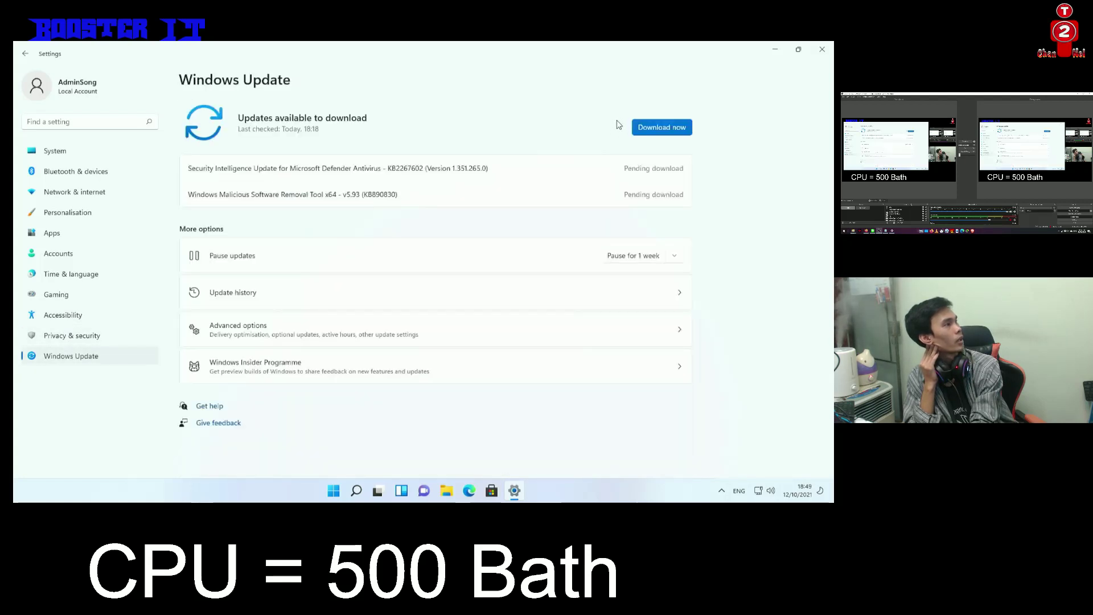
# Download the pending Defender and Malicious Software Removal Tool updates, then go to the System page
pyautogui.click(634, 131)
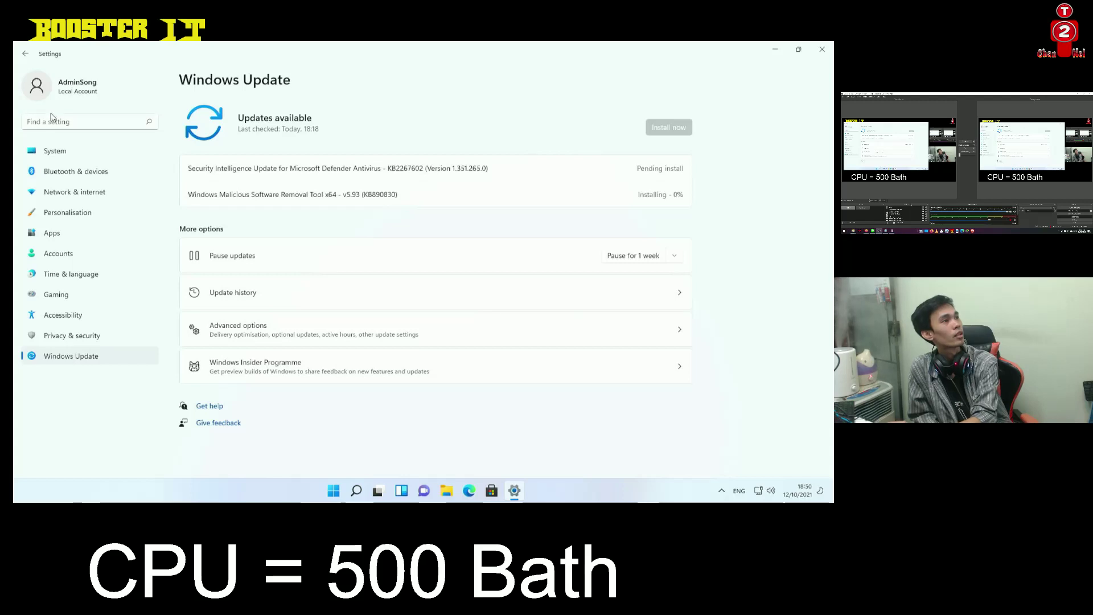
pyautogui.click(63, 151)
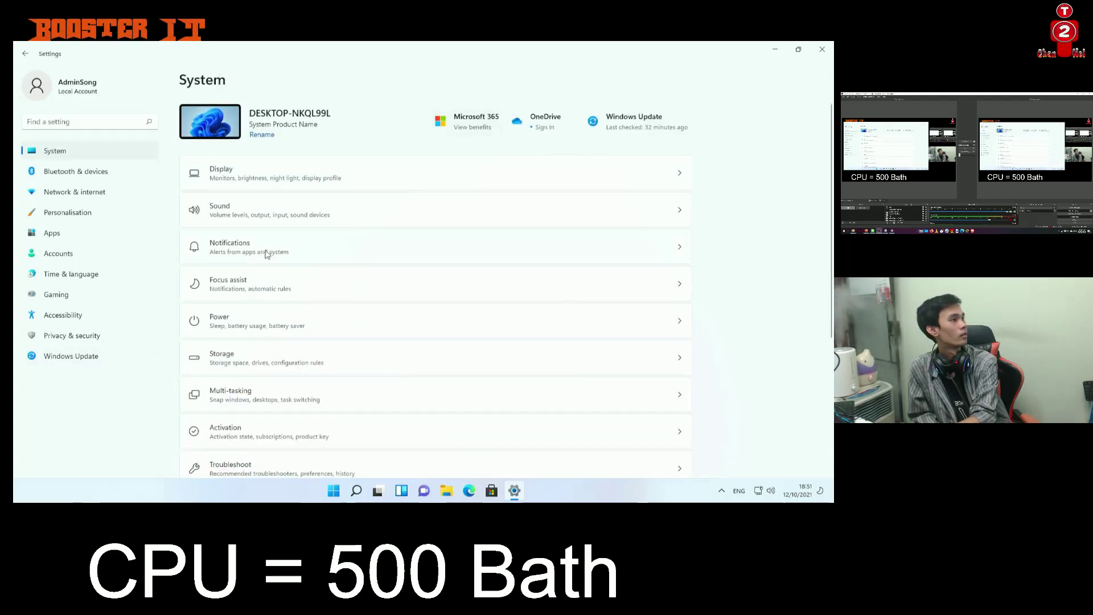
# Close Settings, then open and close the Personalise and System settings pages
pyautogui.scroll(-4, 288, 251)
pyautogui.click(822, 49)
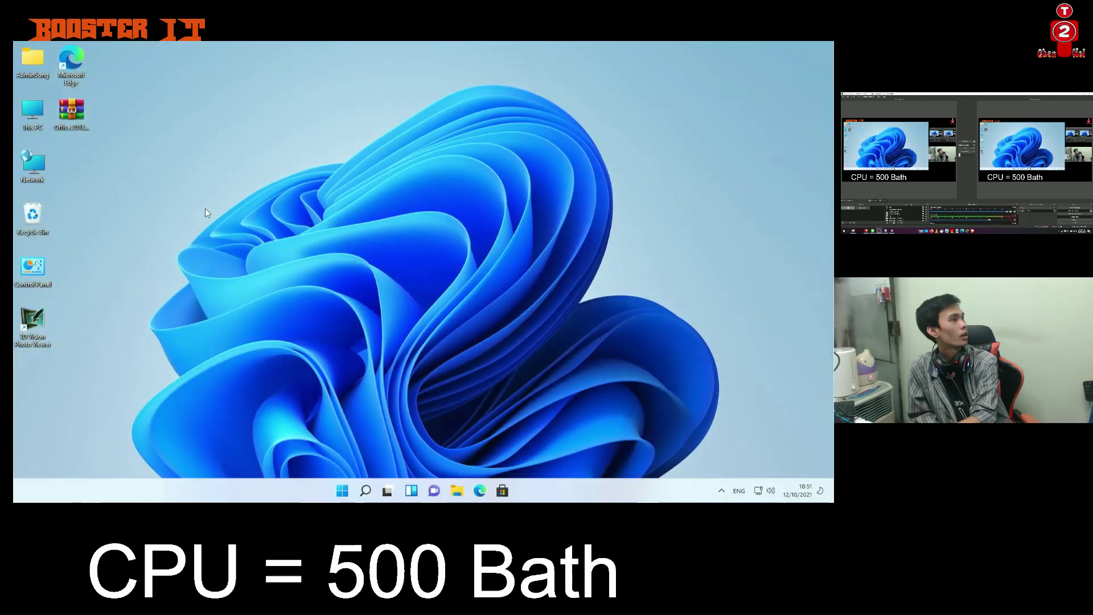
pyautogui.rightClick(206, 208)
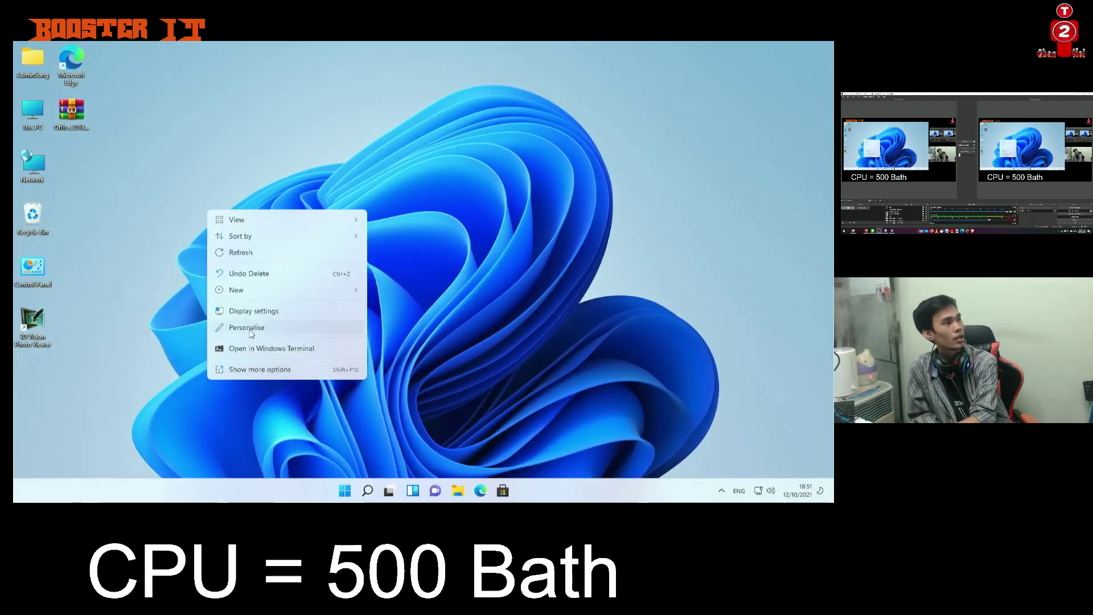
pyautogui.click(250, 329)
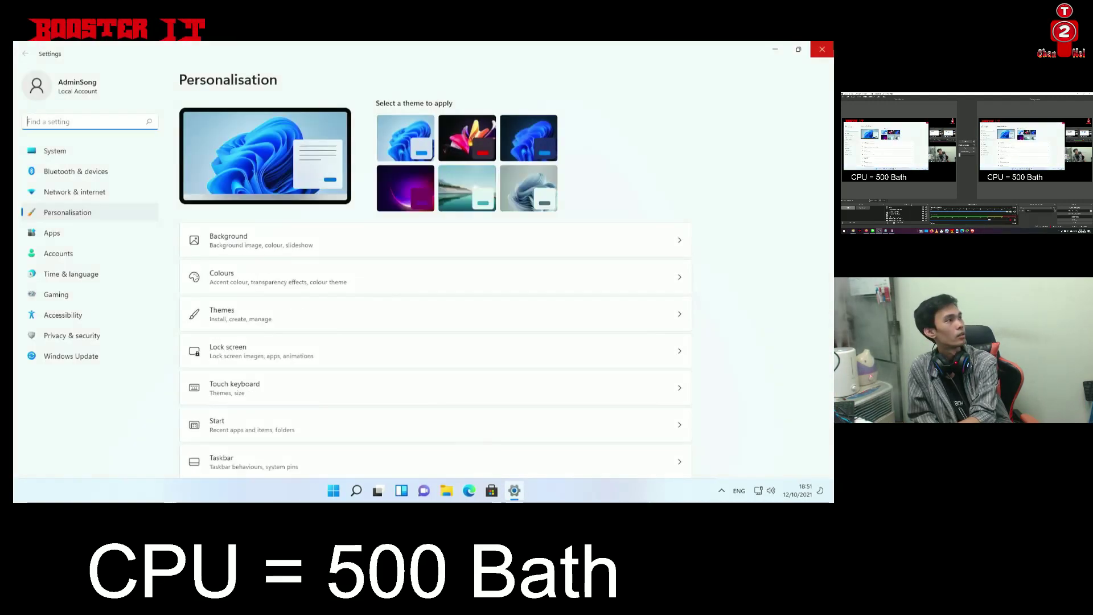
pyautogui.hotkey('alt', 'F4')
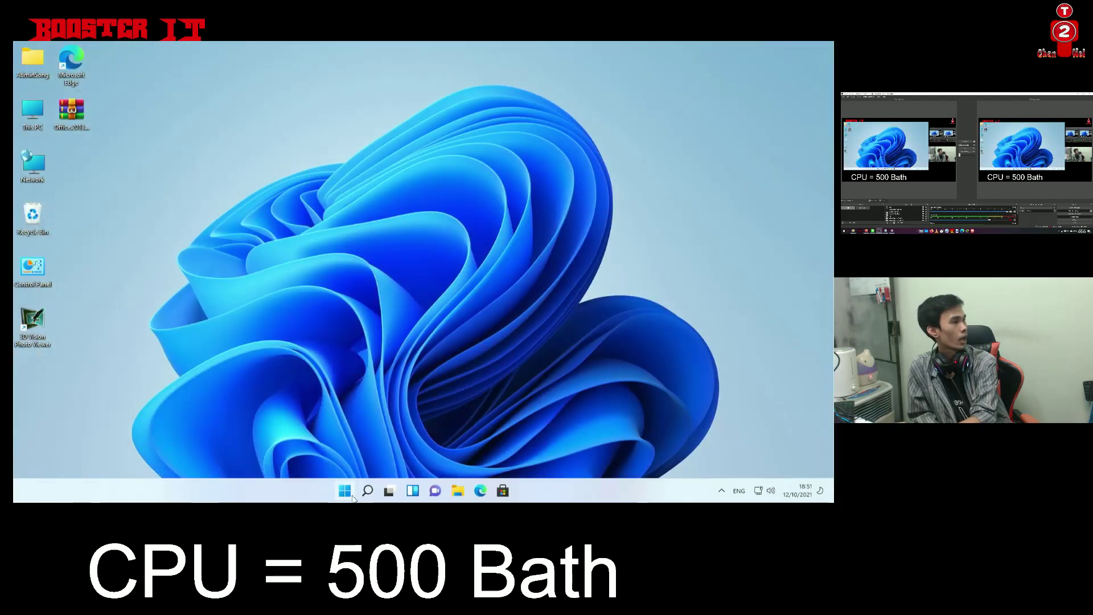
pyautogui.rightClick(345, 490)
pyautogui.click(313, 383)
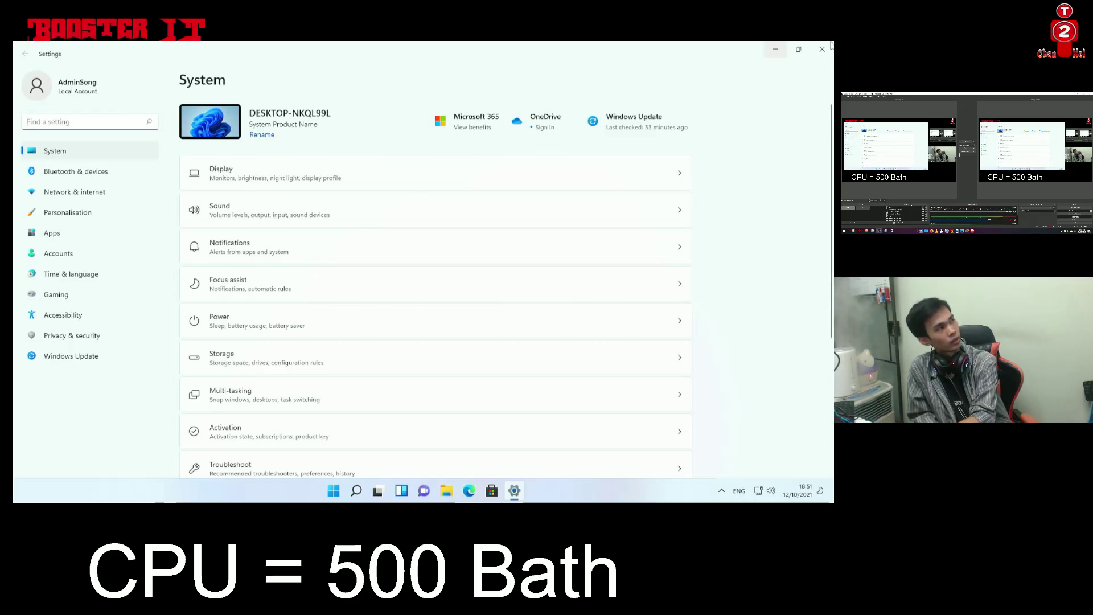
pyautogui.hotkey('alt', 'F4')
# Reopen personalisation settings, then re-sort the desktop icons so Edge and the Office archive come last
pyautogui.rightClick(316, 233)
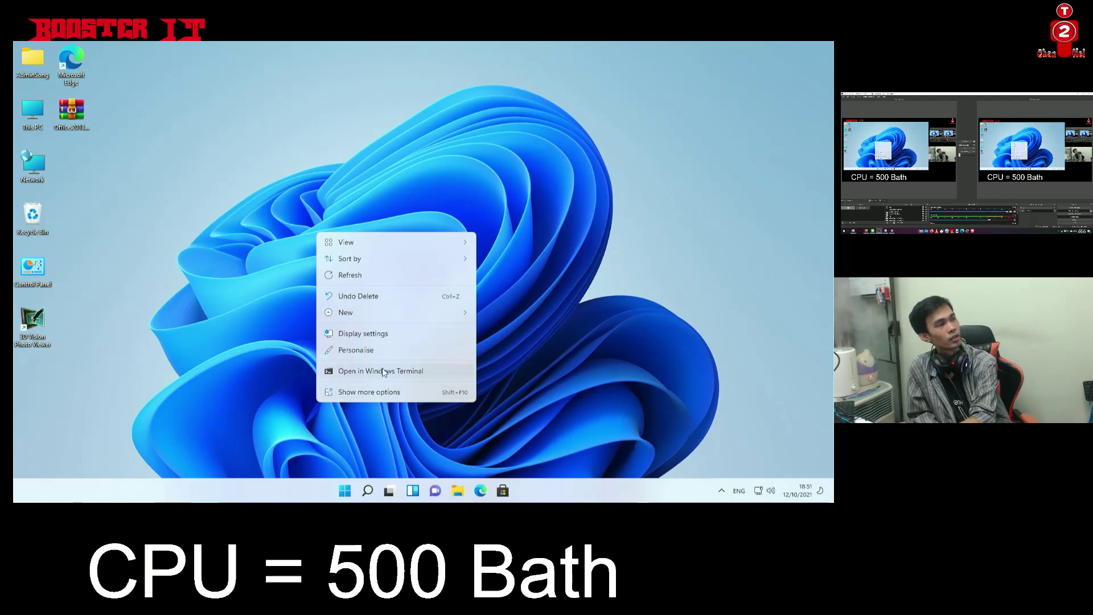
pyautogui.click(374, 352)
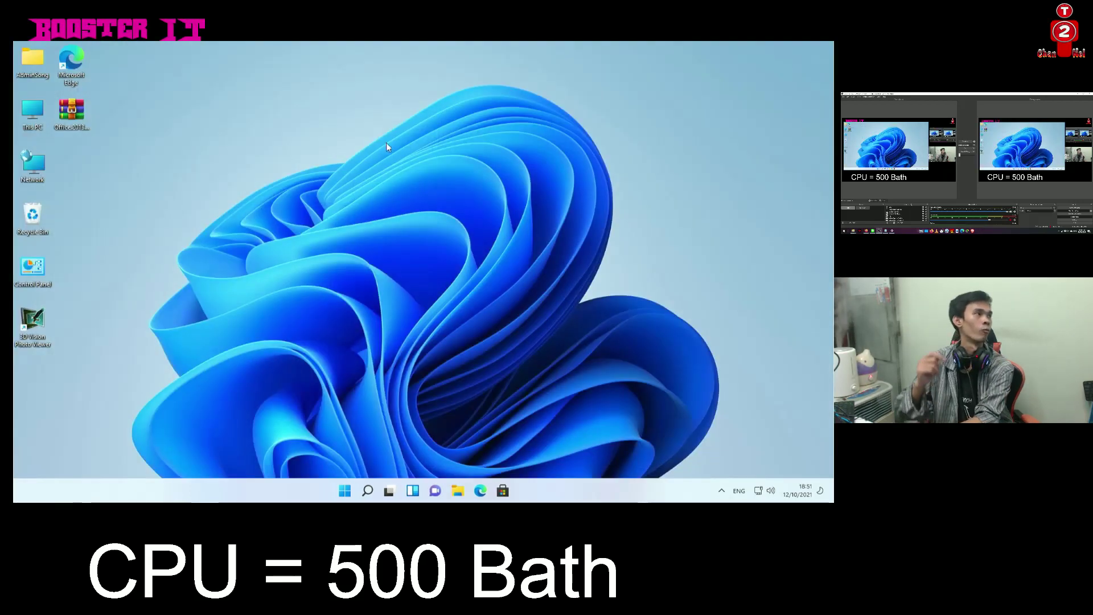
pyautogui.rightClick(387, 143)
pyautogui.moveTo(399, 177)
pyautogui.click(429, 187)
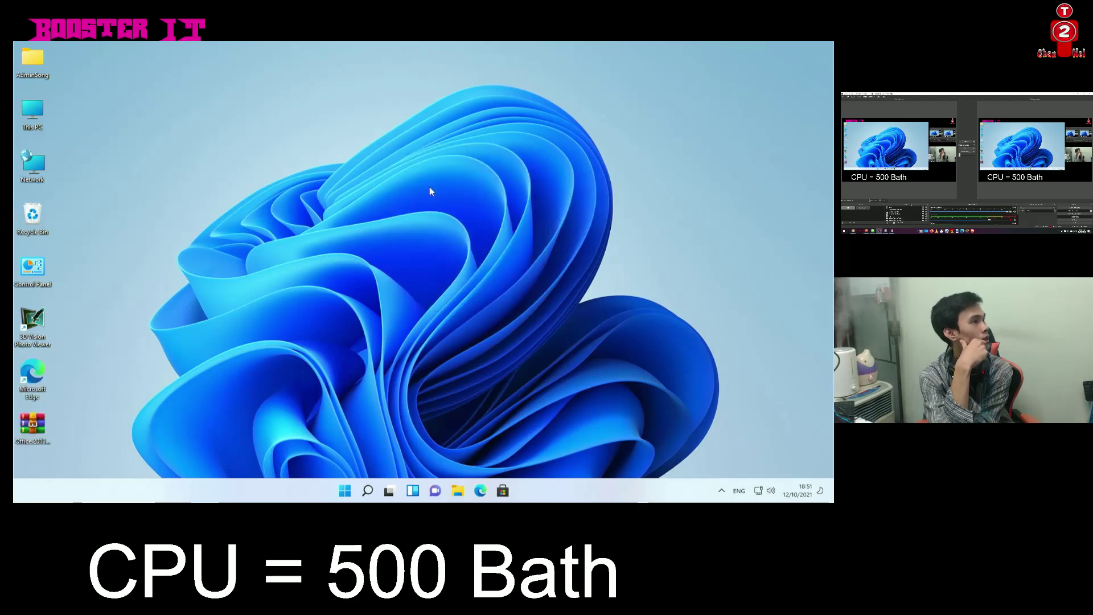
# Show Control Panel as small icons and open System: i3-3220, 8 GB RAM, Windows 11 Pro 21H2
pyautogui.doubleClick(30, 268)
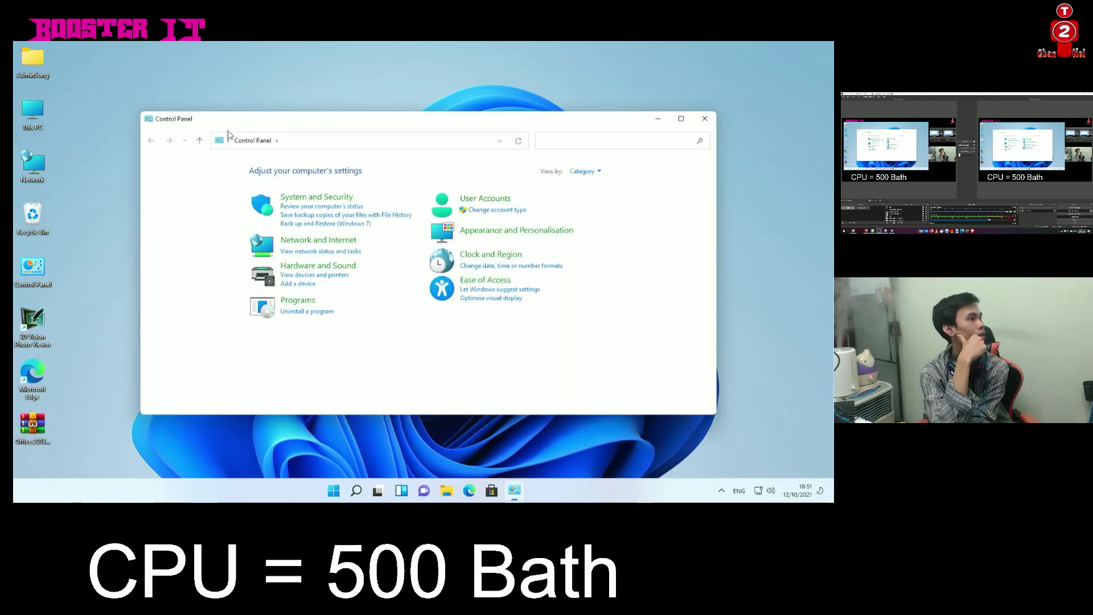
pyautogui.click(583, 171)
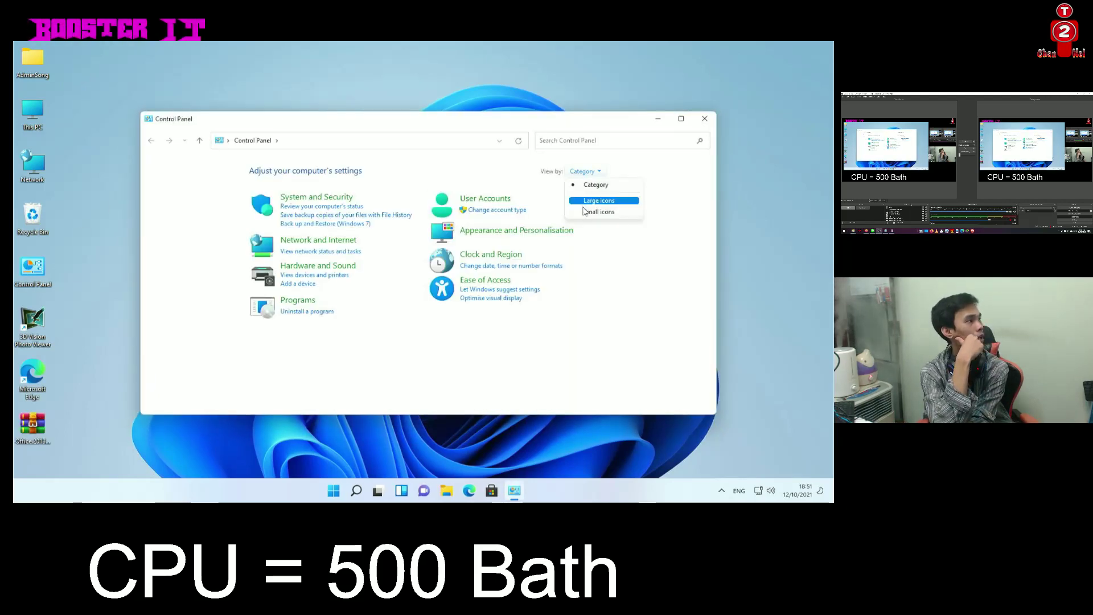
pyautogui.click(598, 211)
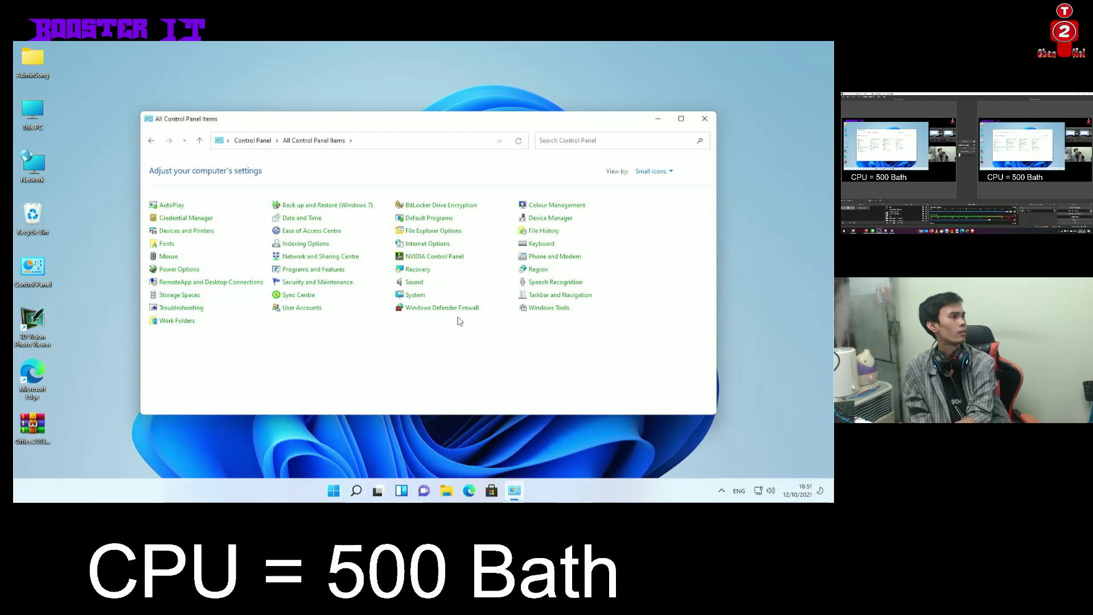
pyautogui.click(415, 295)
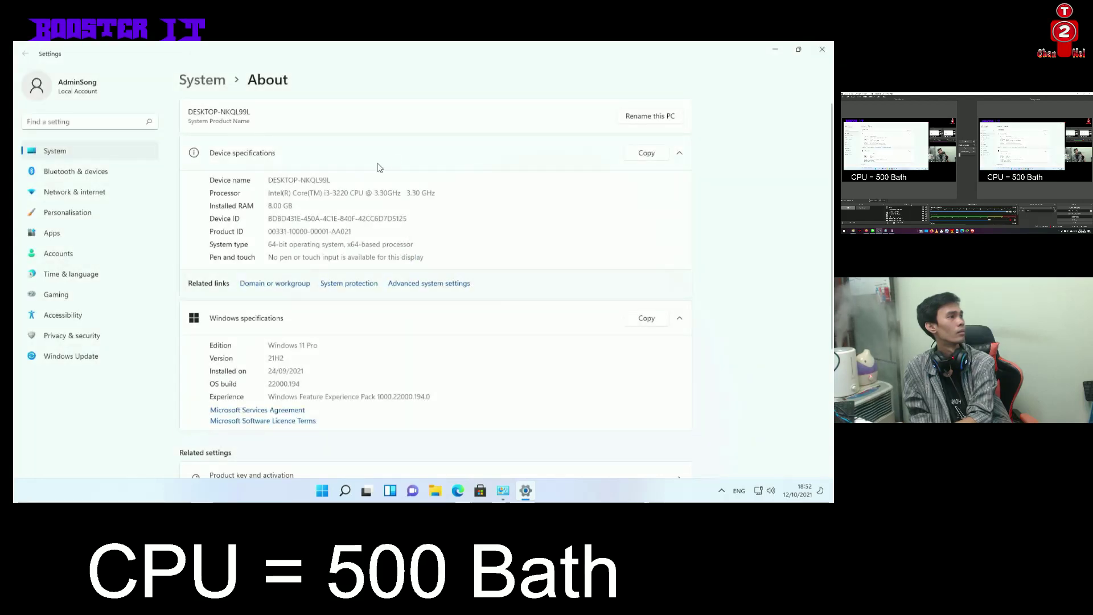
pyautogui.moveTo(327, 195); pyautogui.dragTo(360, 195)
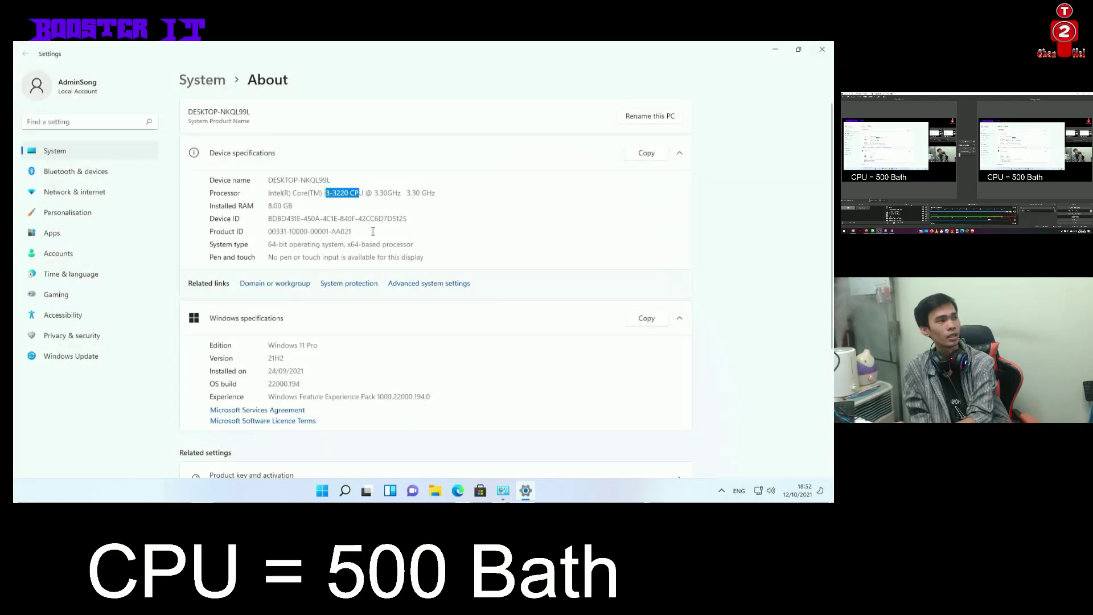
pyautogui.moveTo(273, 206); pyautogui.dragTo(294, 206)
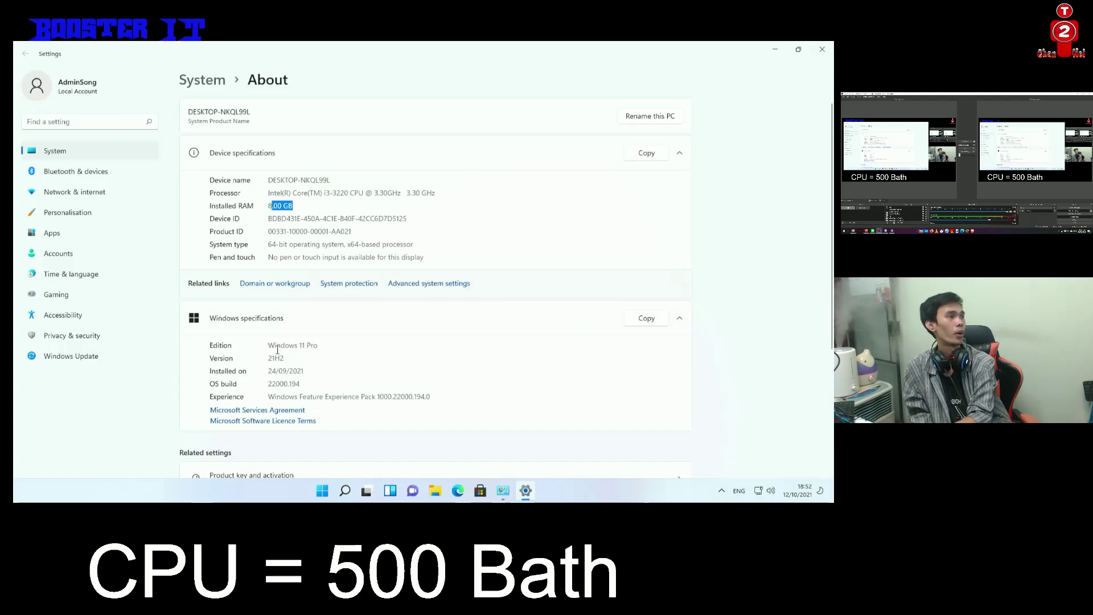
pyautogui.moveTo(275, 346); pyautogui.dragTo(304, 346)
pyautogui.click(273, 367)
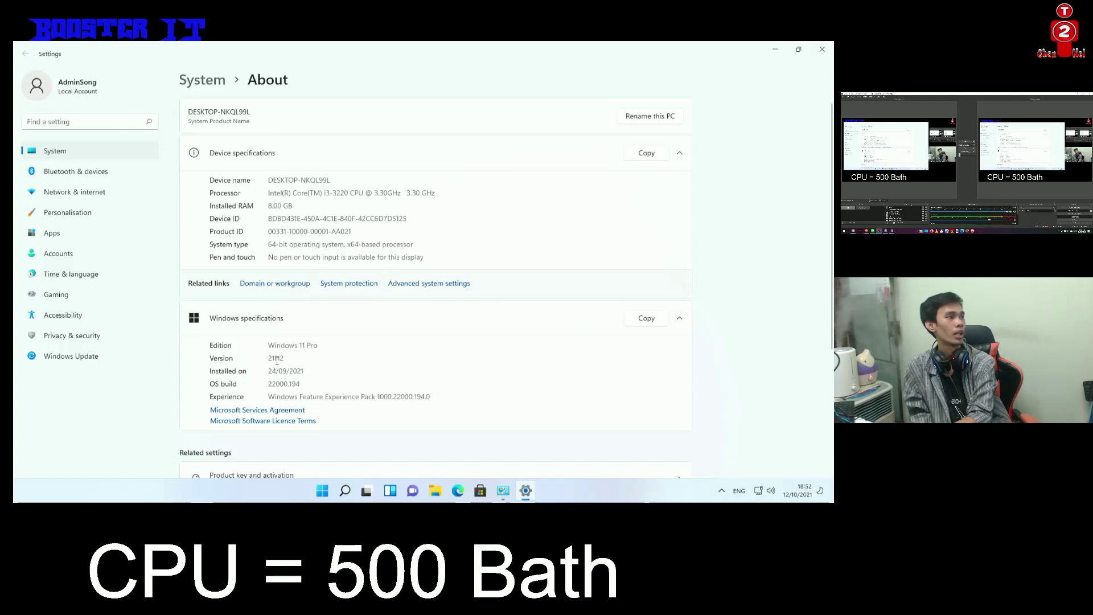
pyautogui.moveTo(294, 371); pyautogui.dragTo(257, 370)
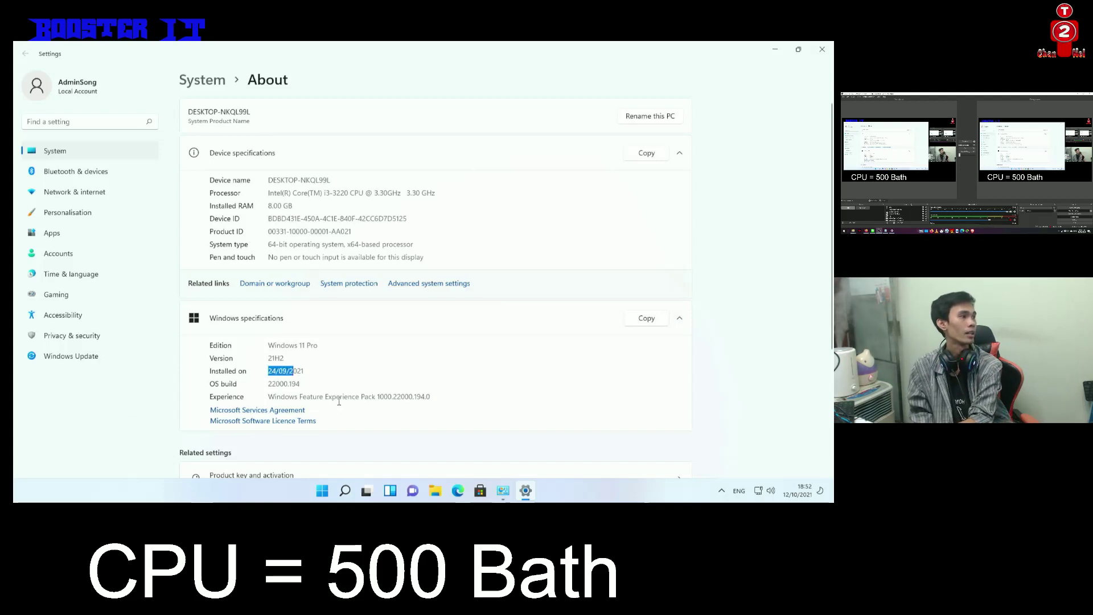
pyautogui.moveTo(326, 397); pyautogui.dragTo(368, 397)
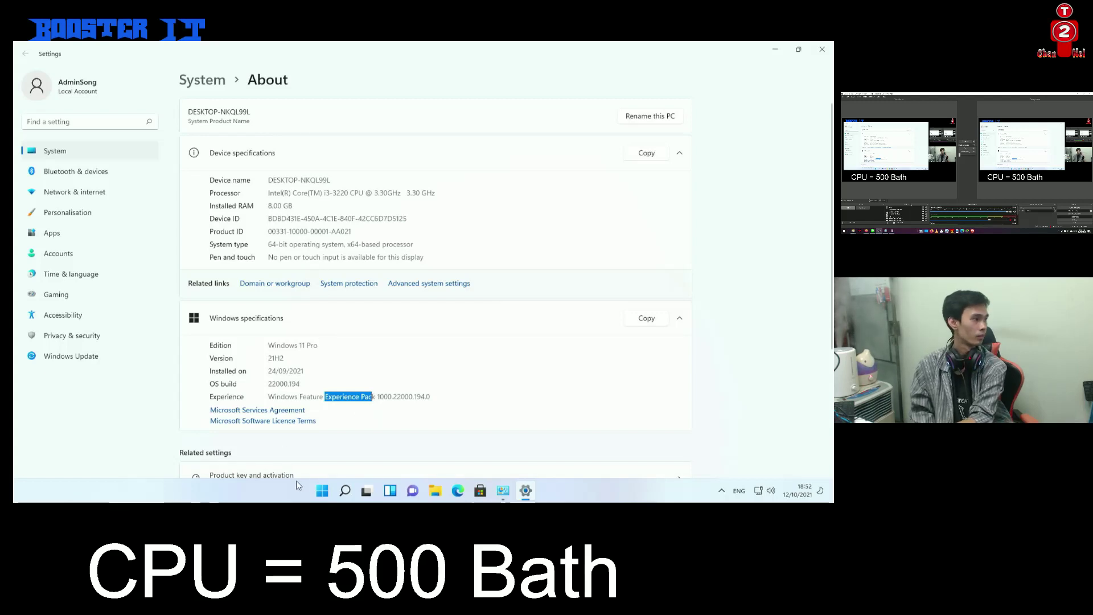
pyautogui.click(323, 490)
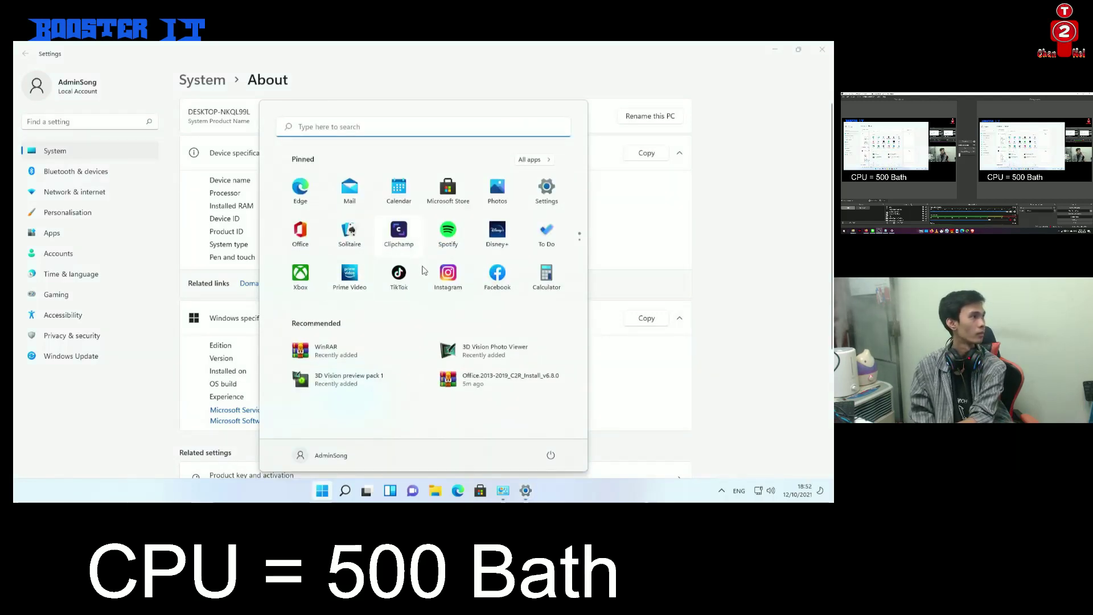
pyautogui.click(310, 132)
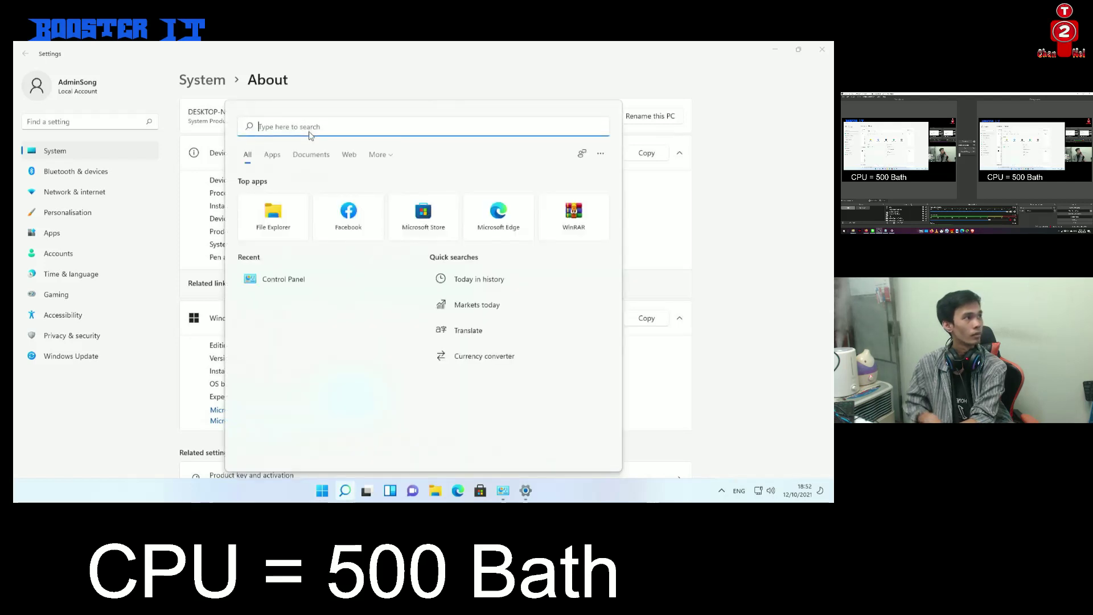
pyautogui.write('wi')
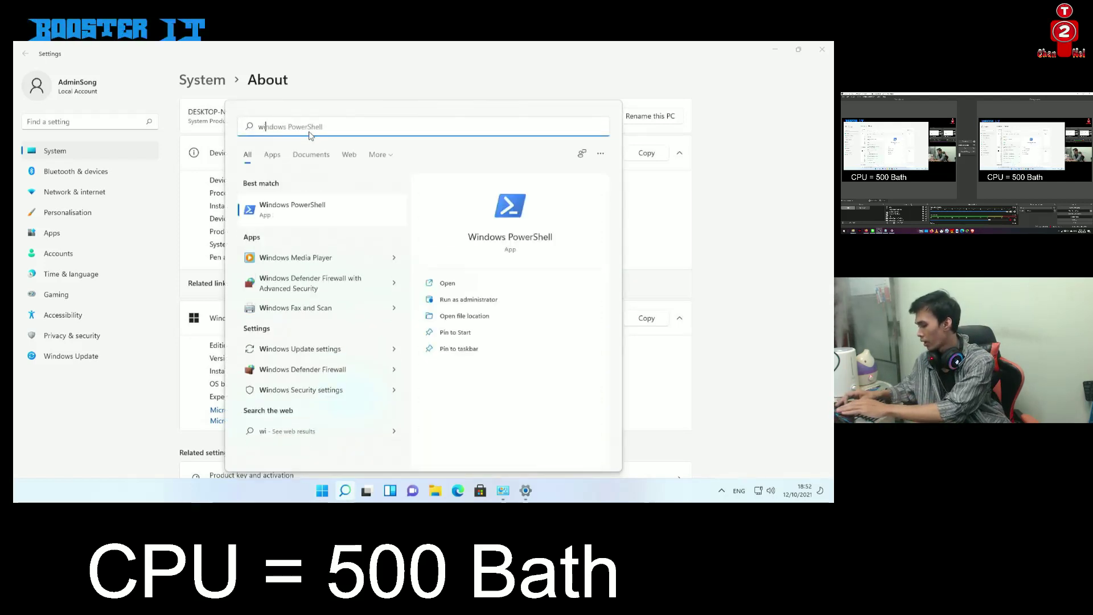
pyautogui.write('nver')
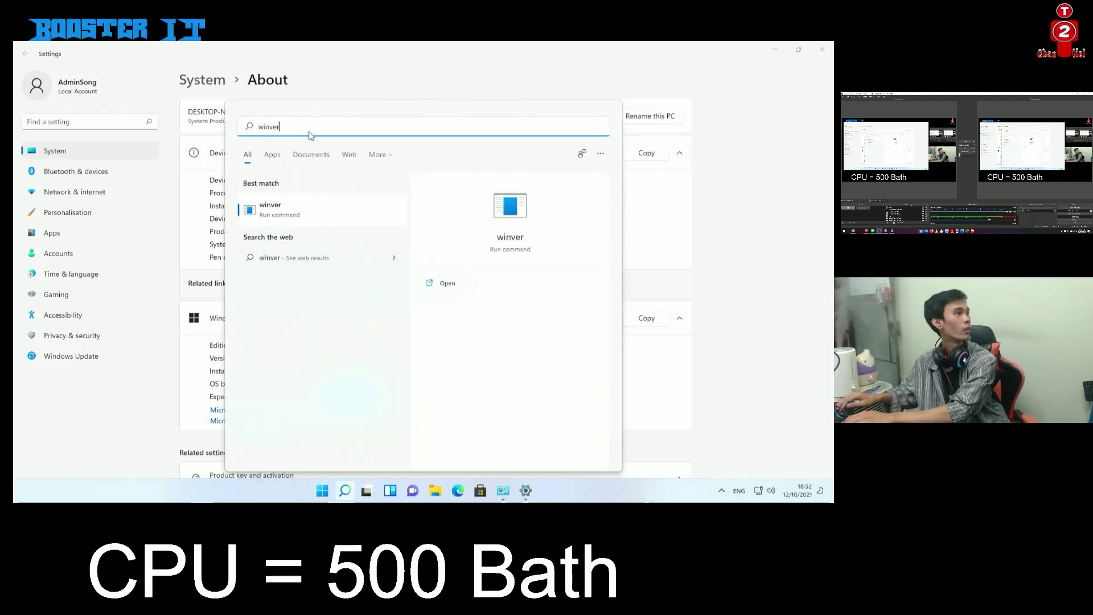
pyautogui.press('Return')
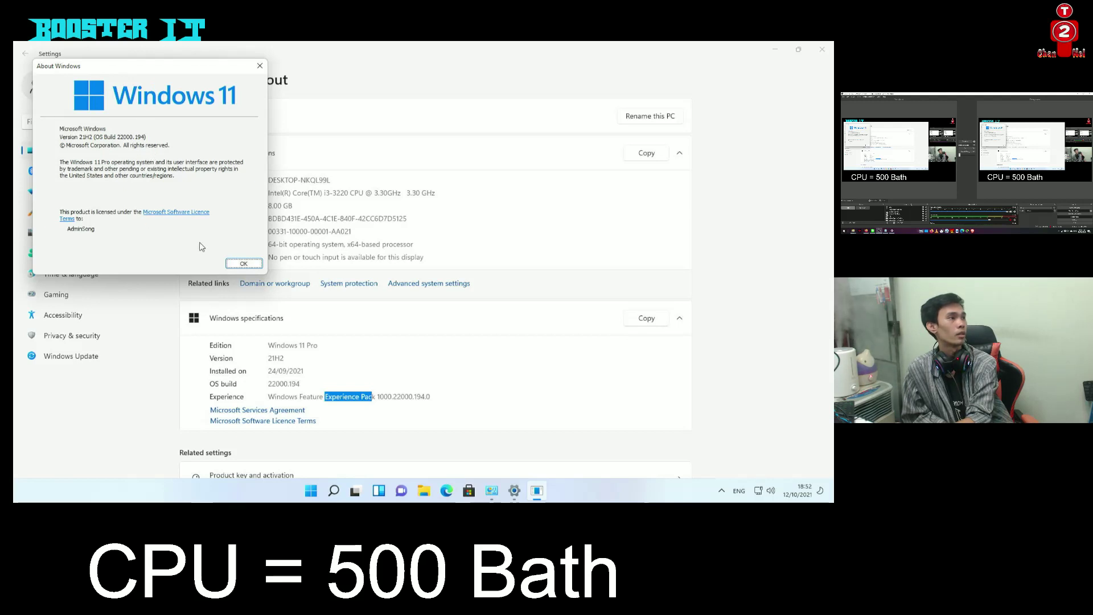
pyautogui.click(244, 264)
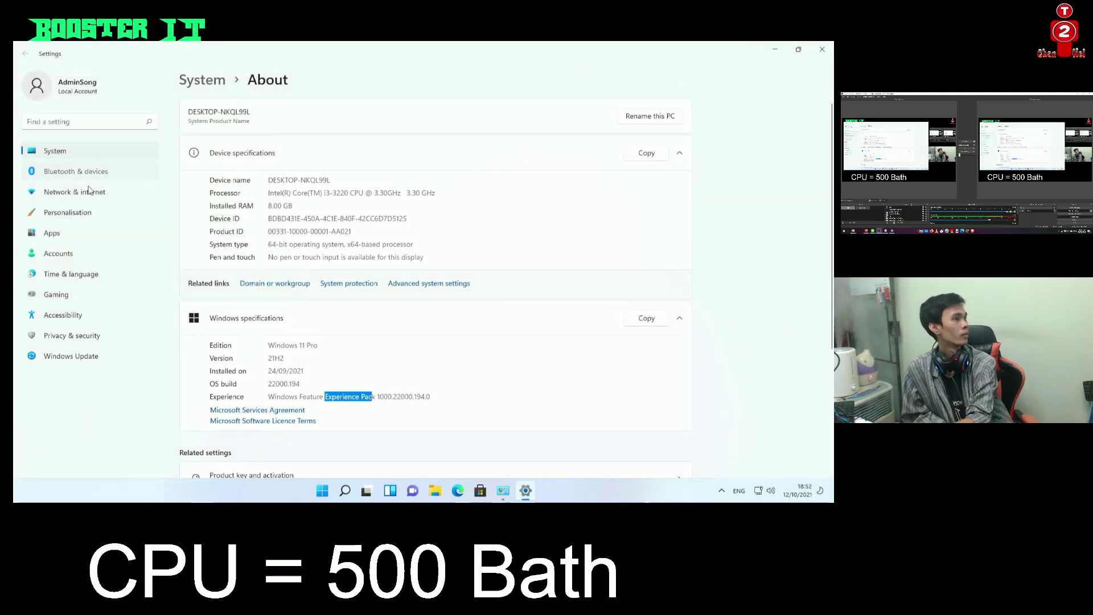
# Close the Settings and Control Panel windows, then refresh the desktop
pyautogui.click(80, 172)
pyautogui.click(823, 49)
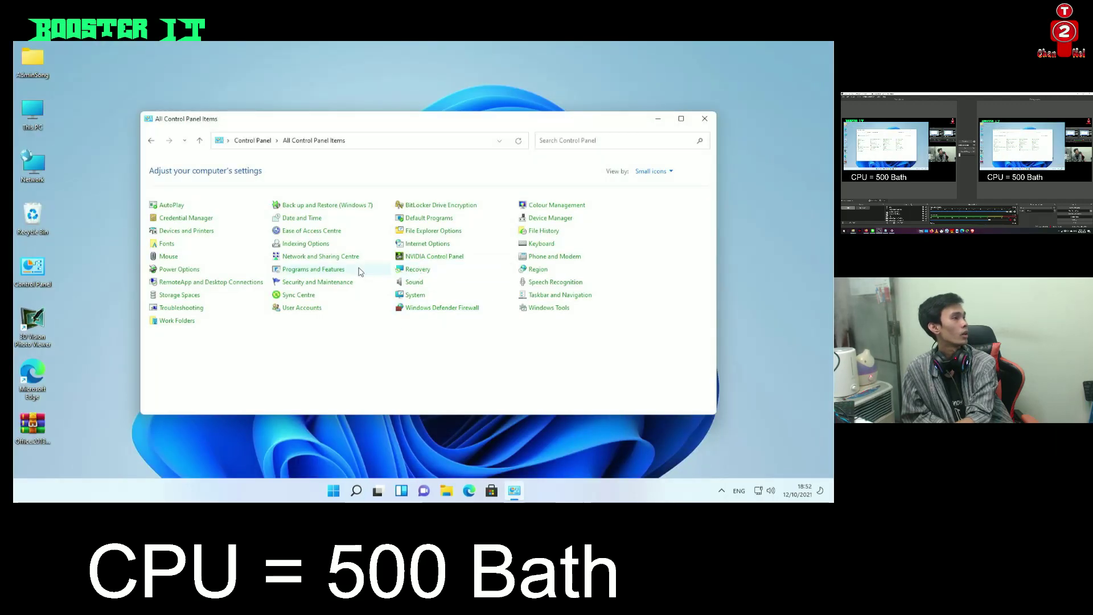
pyautogui.click(705, 122)
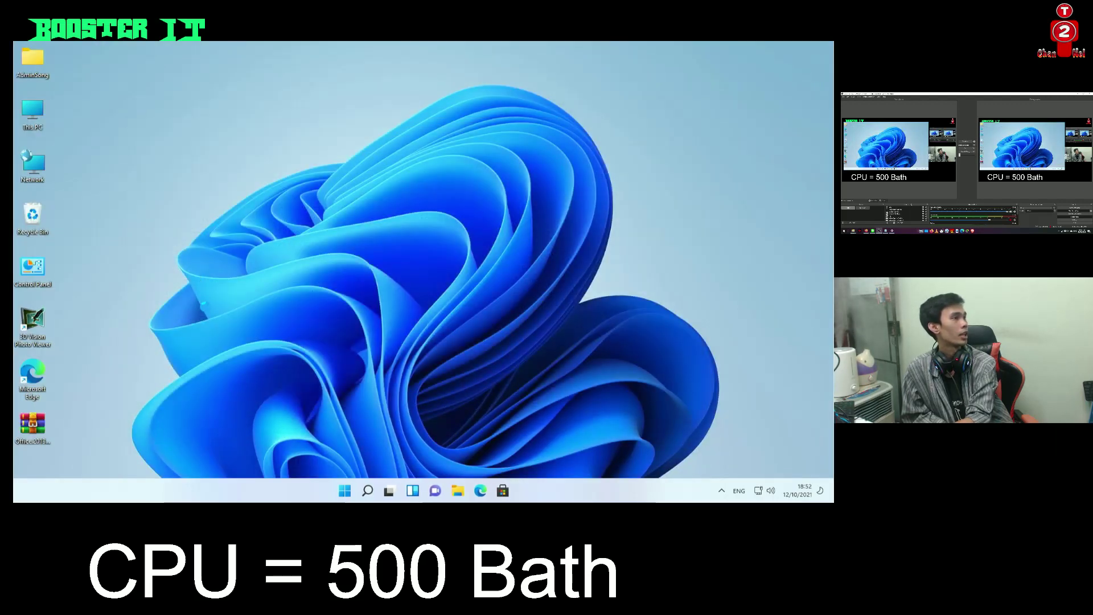
pyautogui.rightClick(208, 312)
pyautogui.click(238, 323)
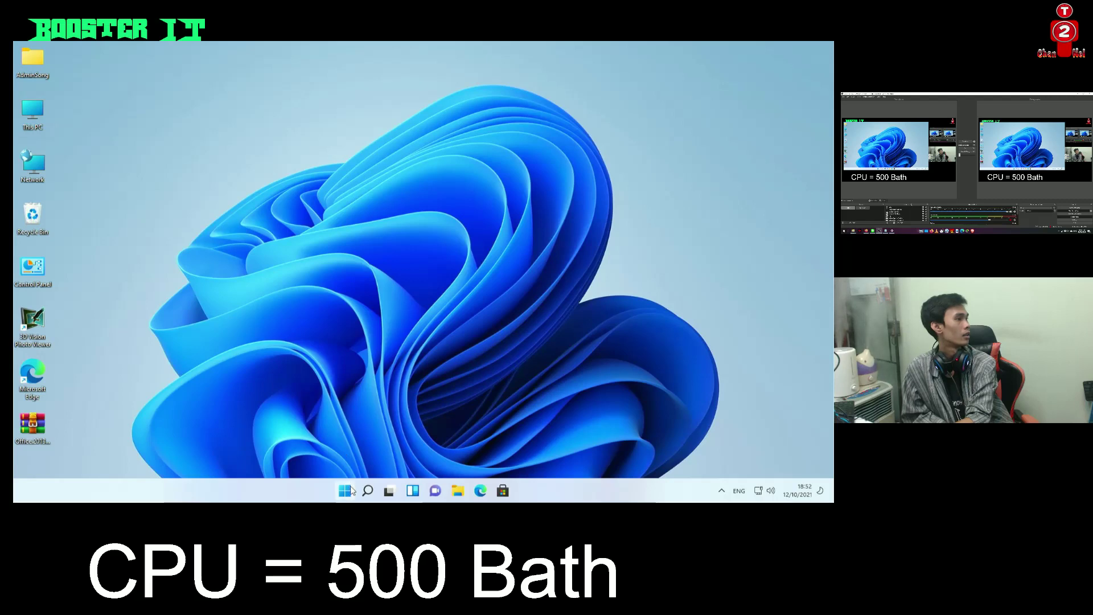
# Open taskbar settings and toggle the virtual touchpad icon on, then back off
pyautogui.rightClick(224, 491)
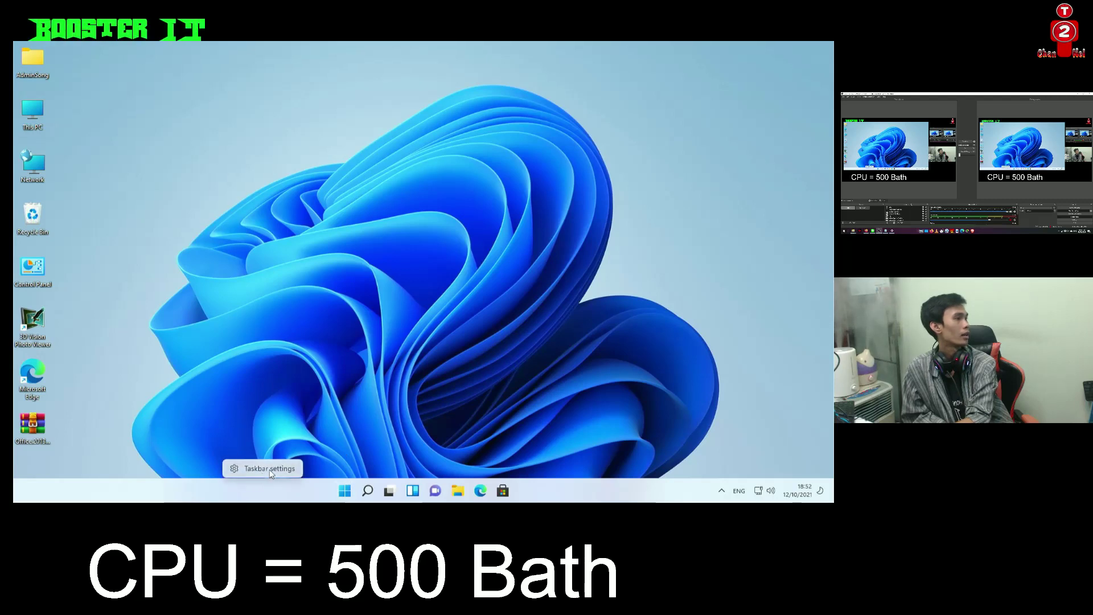
pyautogui.click(223, 463)
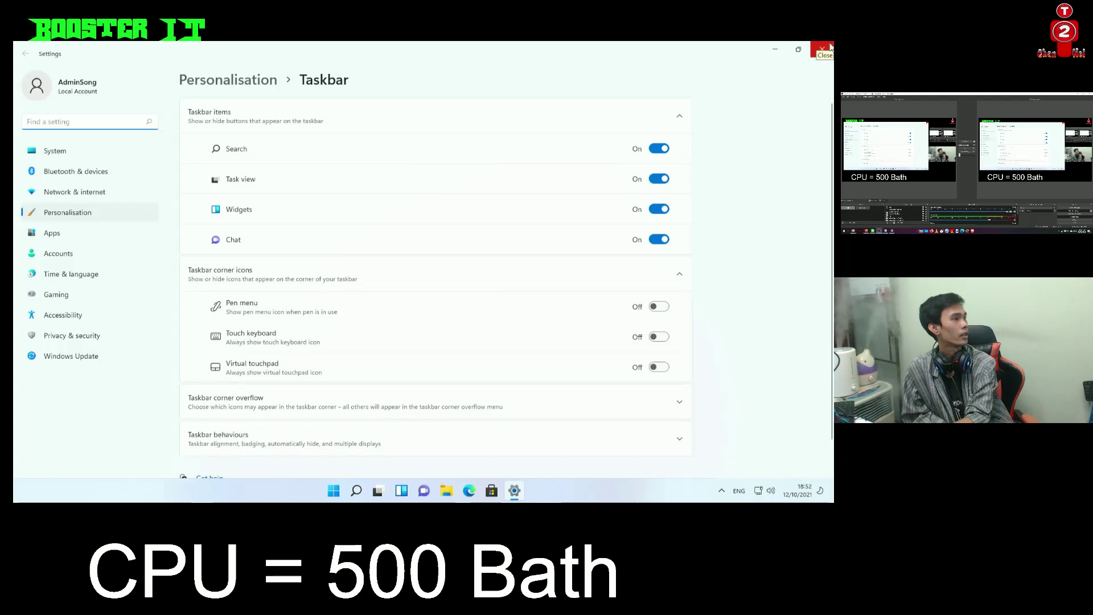
pyautogui.scroll(-1, 279, 359)
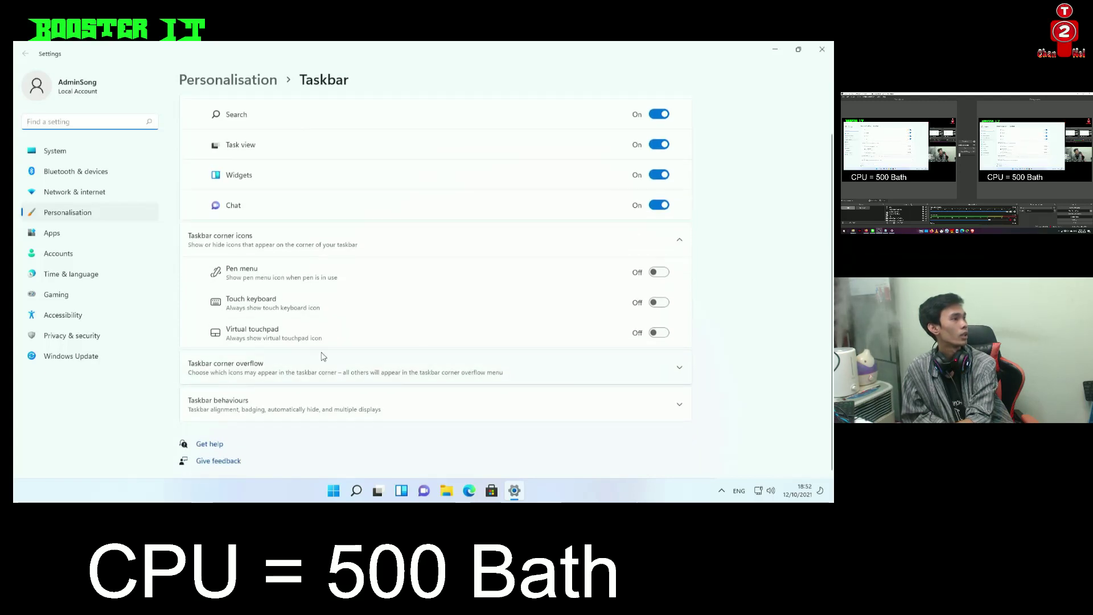
pyautogui.click(655, 334)
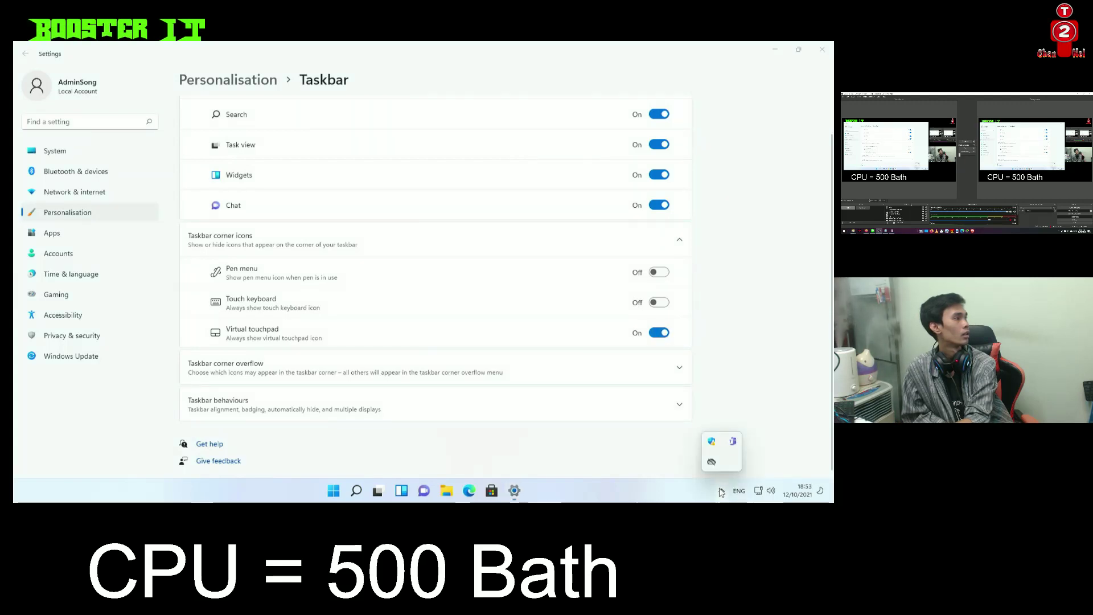
pyautogui.click(656, 335)
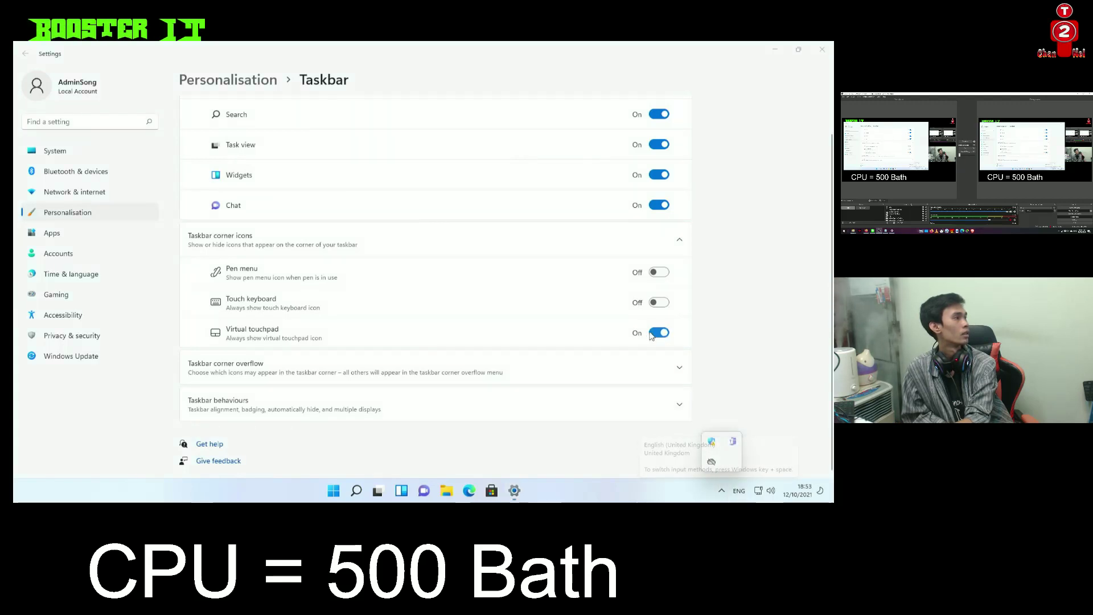
# Peek at the hidden notification-area and background app icons
pyautogui.click(722, 482)
pyautogui.click(742, 250)
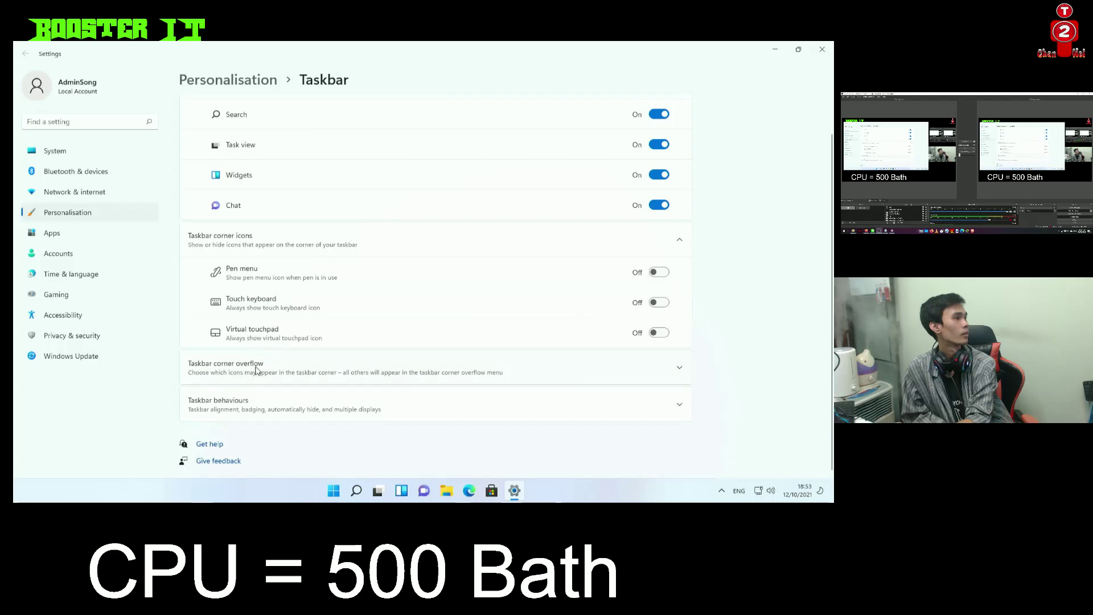
pyautogui.click(721, 492)
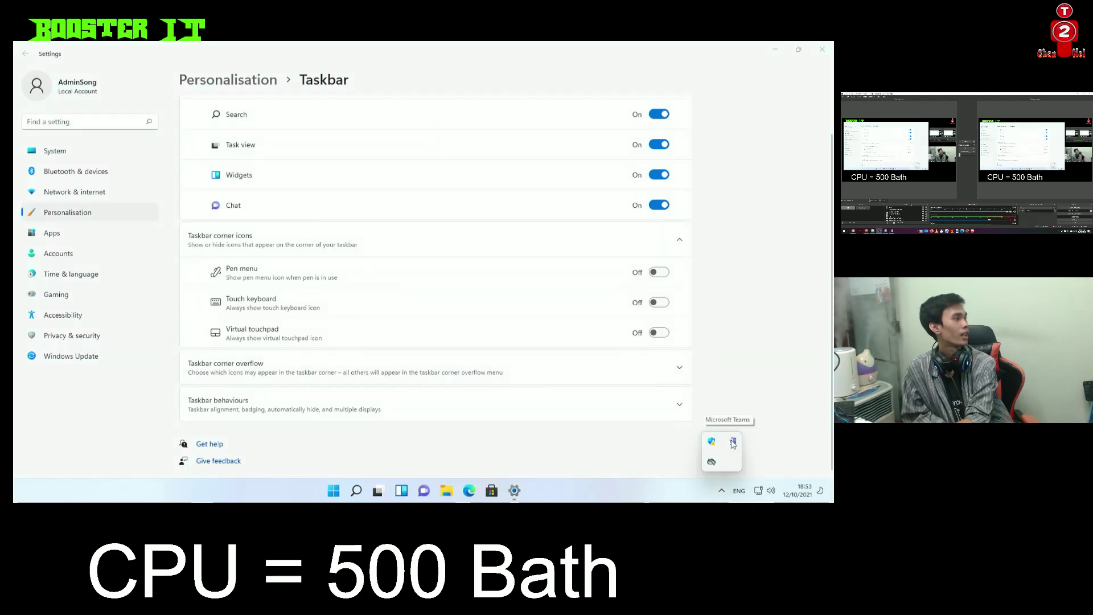
# Minimise Settings and uninstall Microsoft OneDrive from Control Panel's Programs and Features, approving the prompt
pyautogui.click(775, 49)
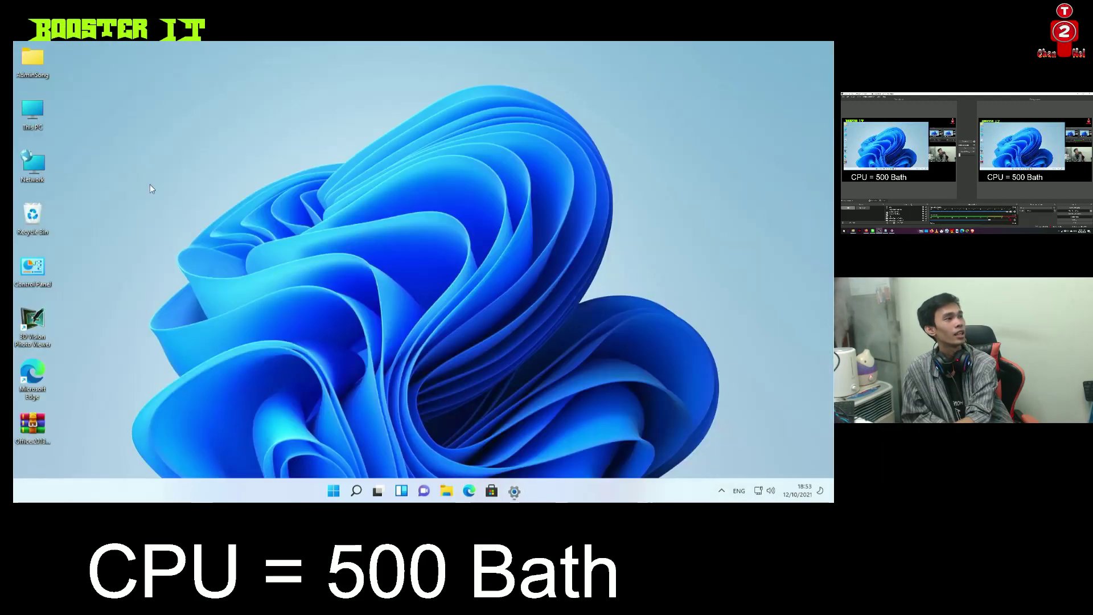
pyautogui.doubleClick(40, 268)
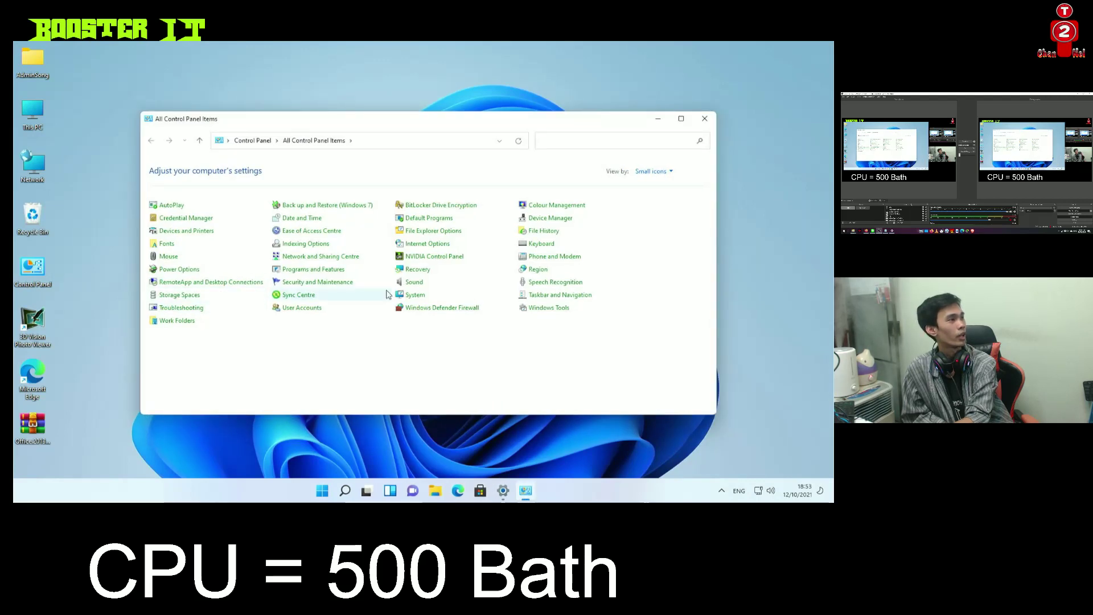
pyautogui.click(313, 269)
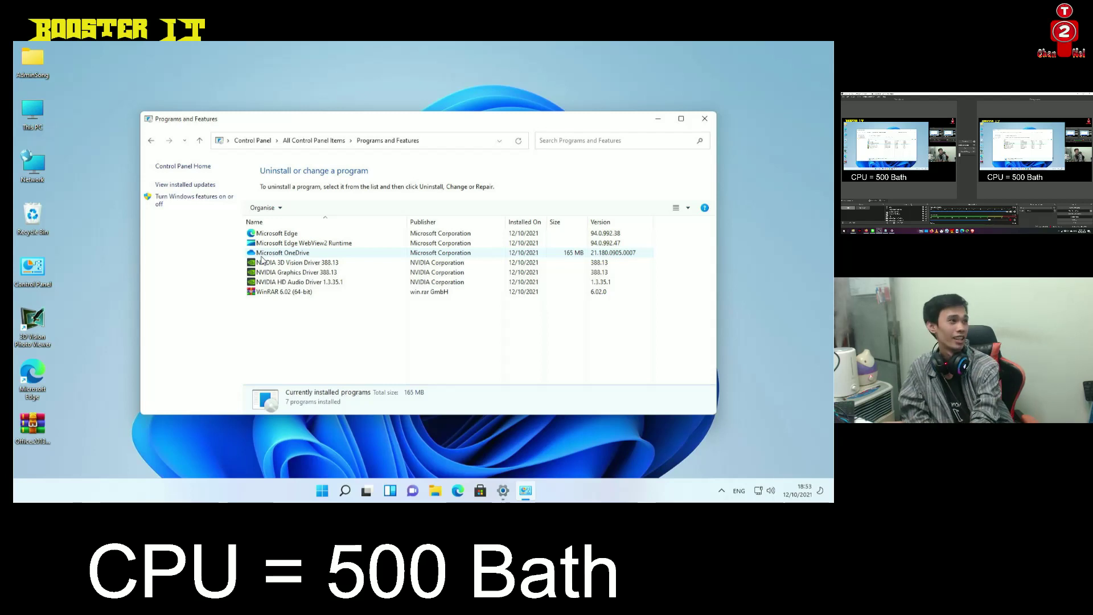
pyautogui.doubleClick(267, 254)
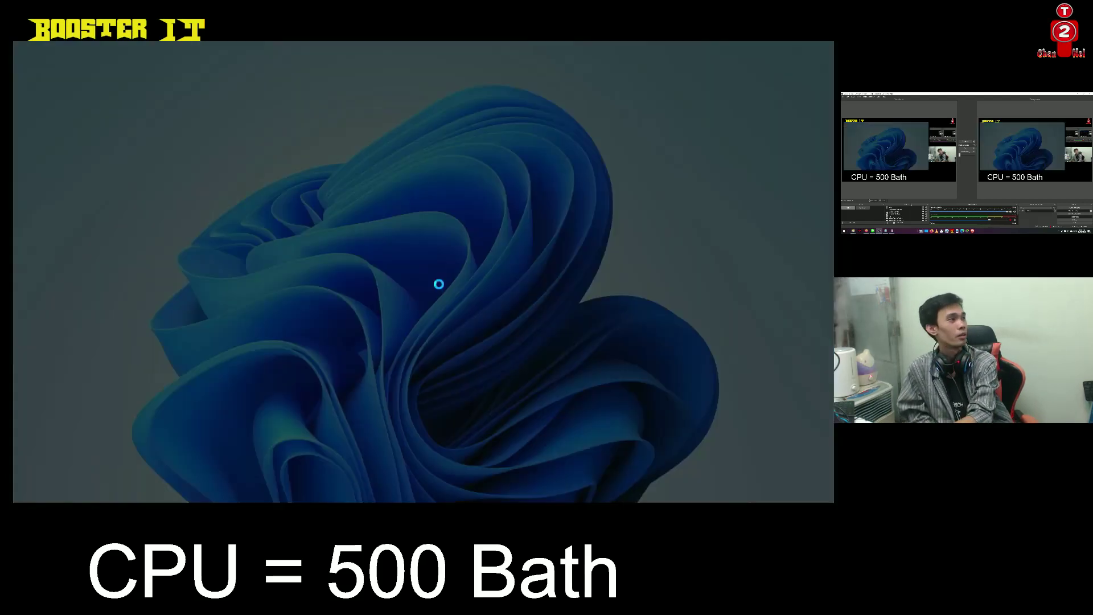
pyautogui.click(394, 345)
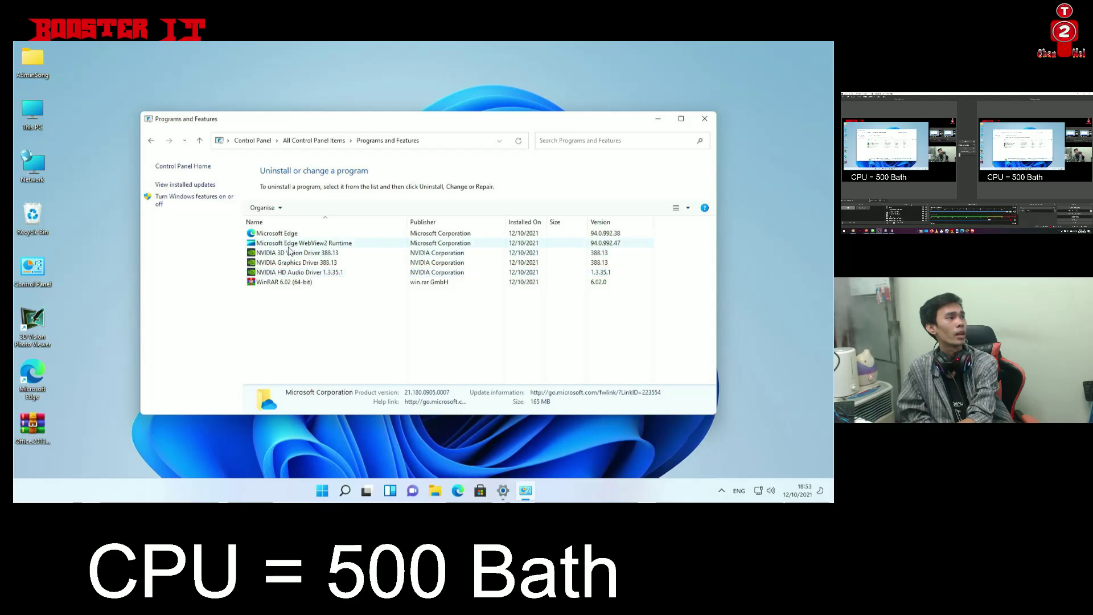
pyautogui.click(291, 243)
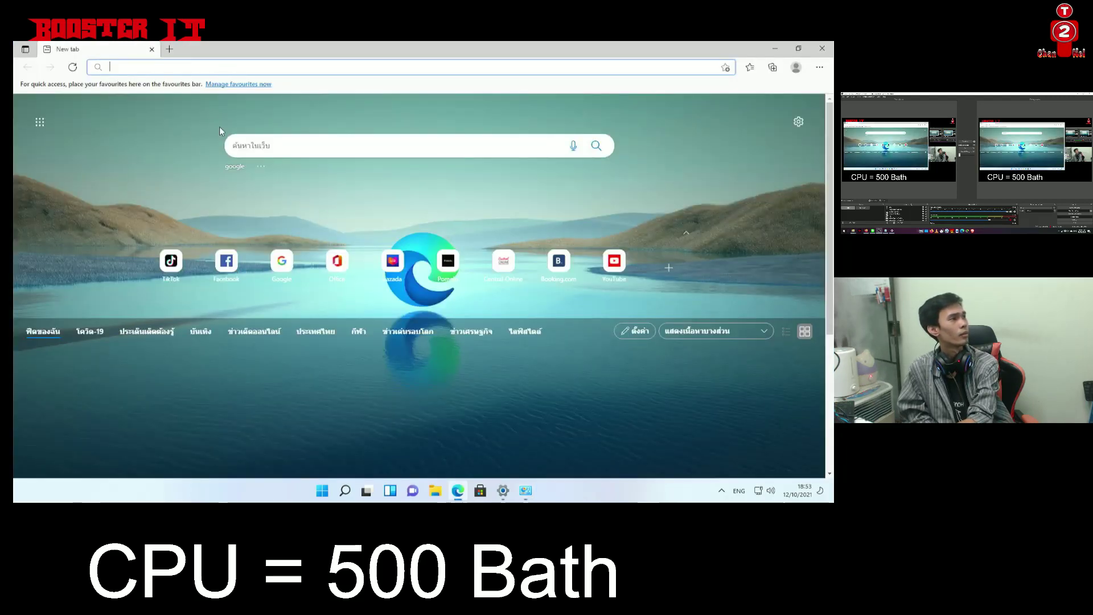
# Search Google for Chrome in Edge, download the Chrome installer, and run ChromeSetup.exe
pyautogui.click(282, 262)
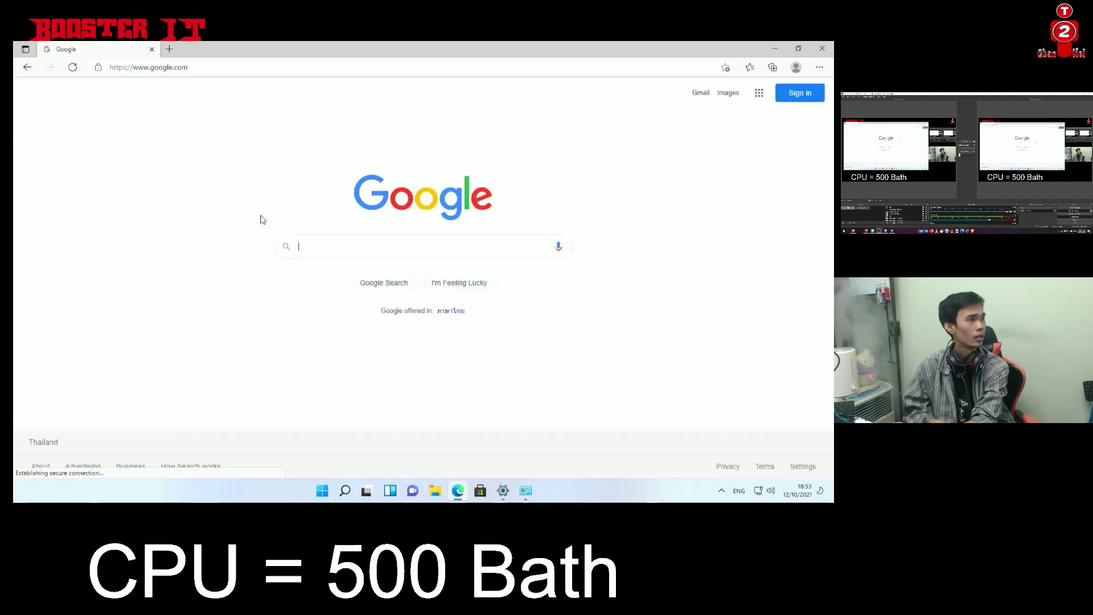
pyautogui.write('g')
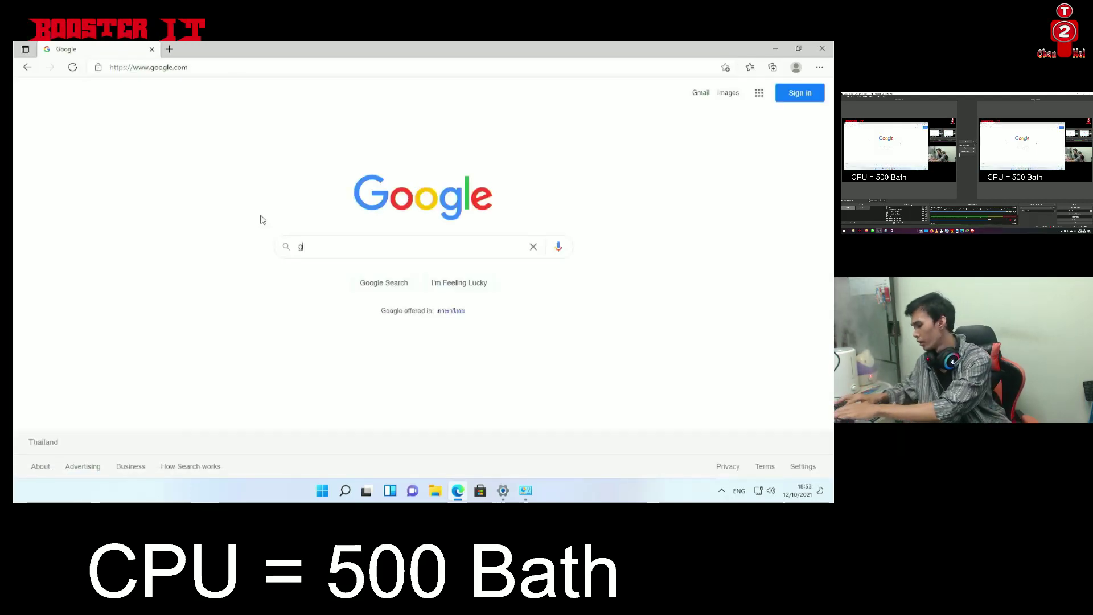
pyautogui.write('oogle')
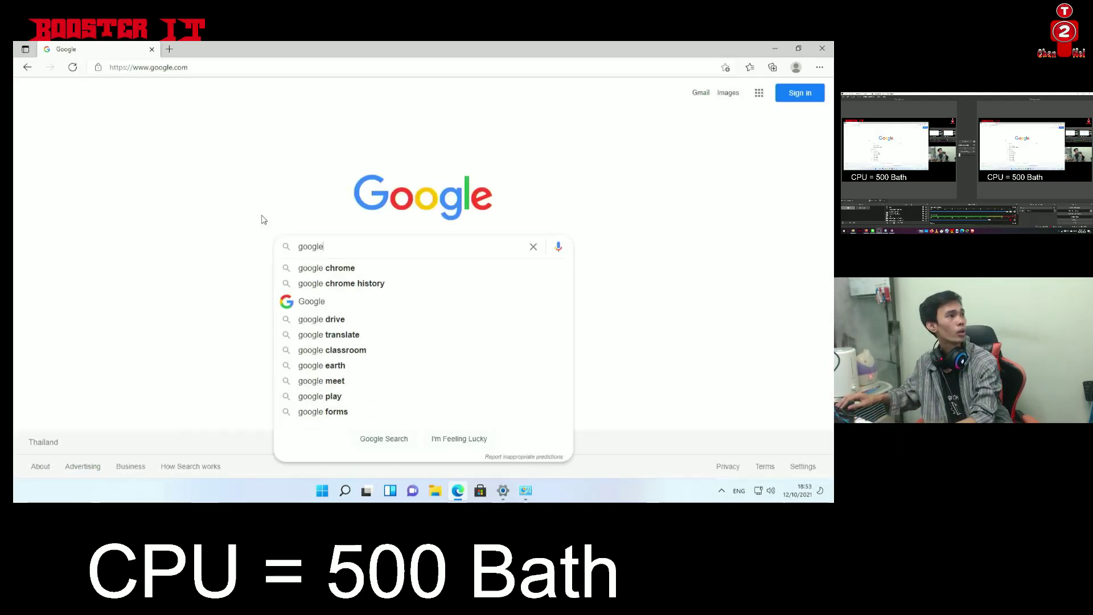
pyautogui.click(341, 268)
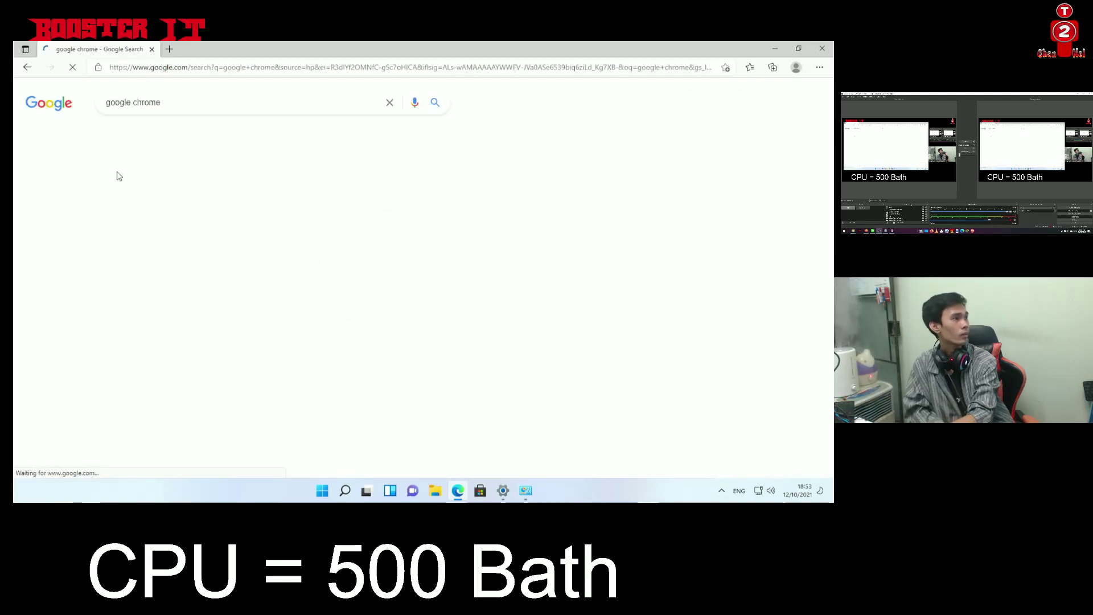
pyautogui.click(131, 188)
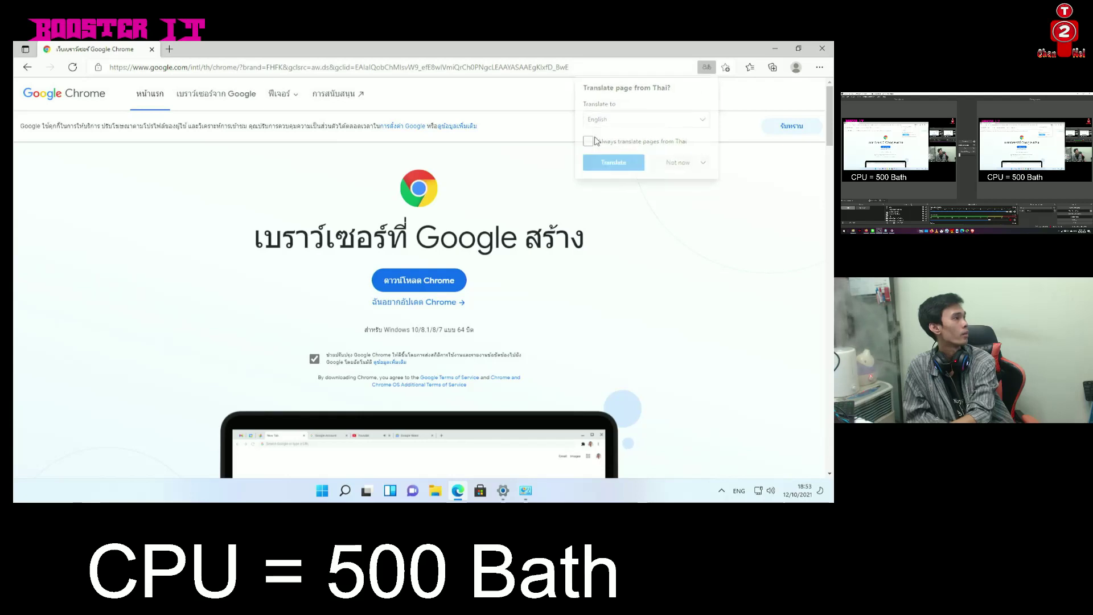
pyautogui.click(415, 280)
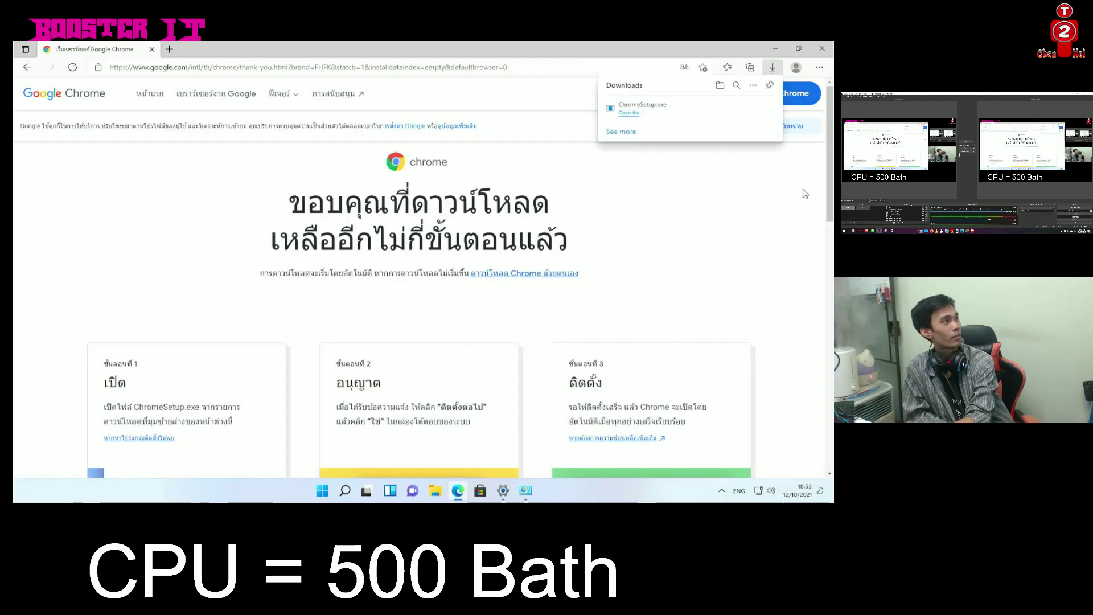
pyautogui.click(690, 107)
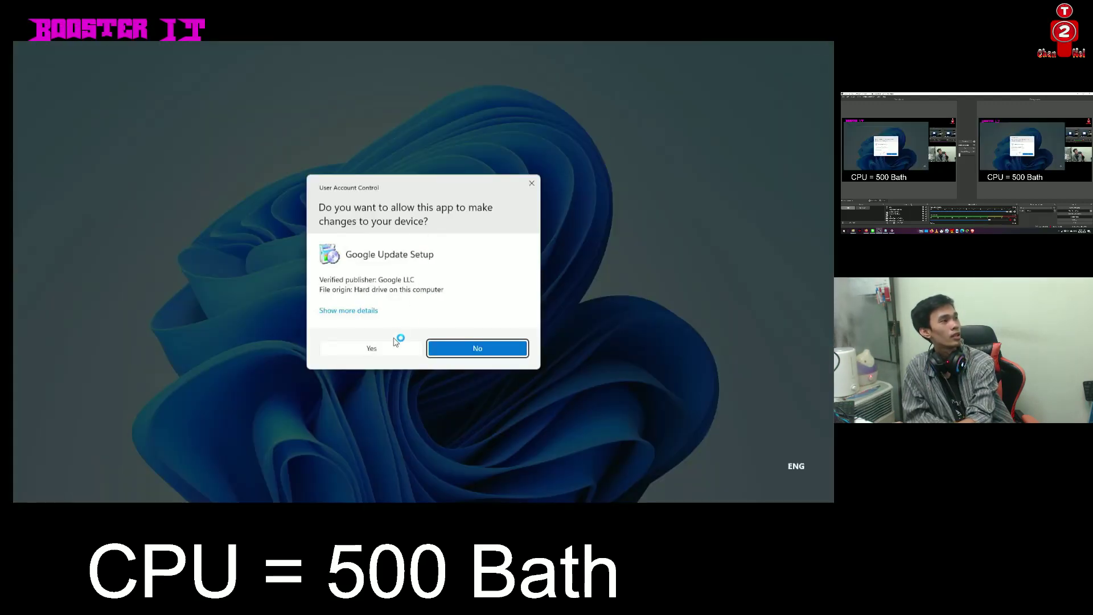
# Approve the Google Update Setup prompt and refresh the desktop while Chrome finishes installing
pyautogui.click(394, 344)
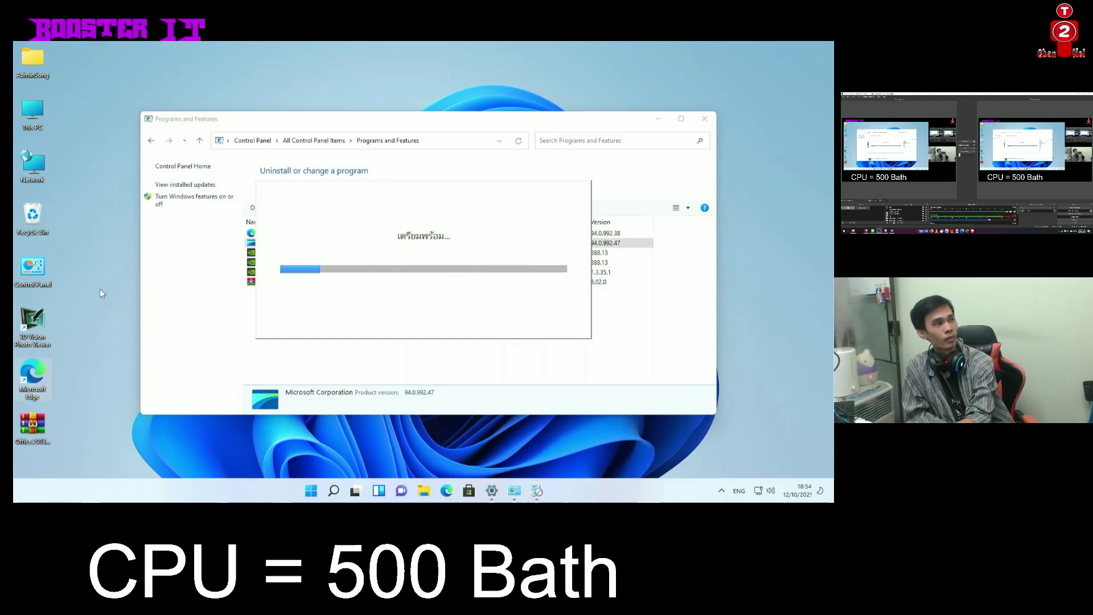
pyautogui.rightClick(103, 312)
pyautogui.click(135, 190)
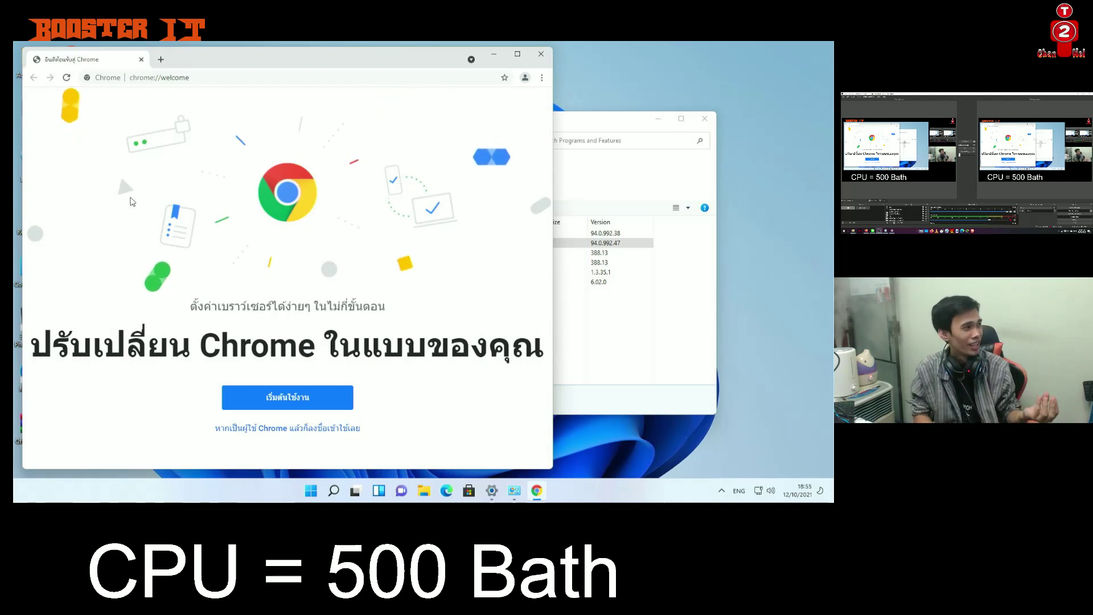
# Go through Chrome's welcome pages, keeping the suggested bookmarks and default background, to reach Set as default
pyautogui.click(288, 397)
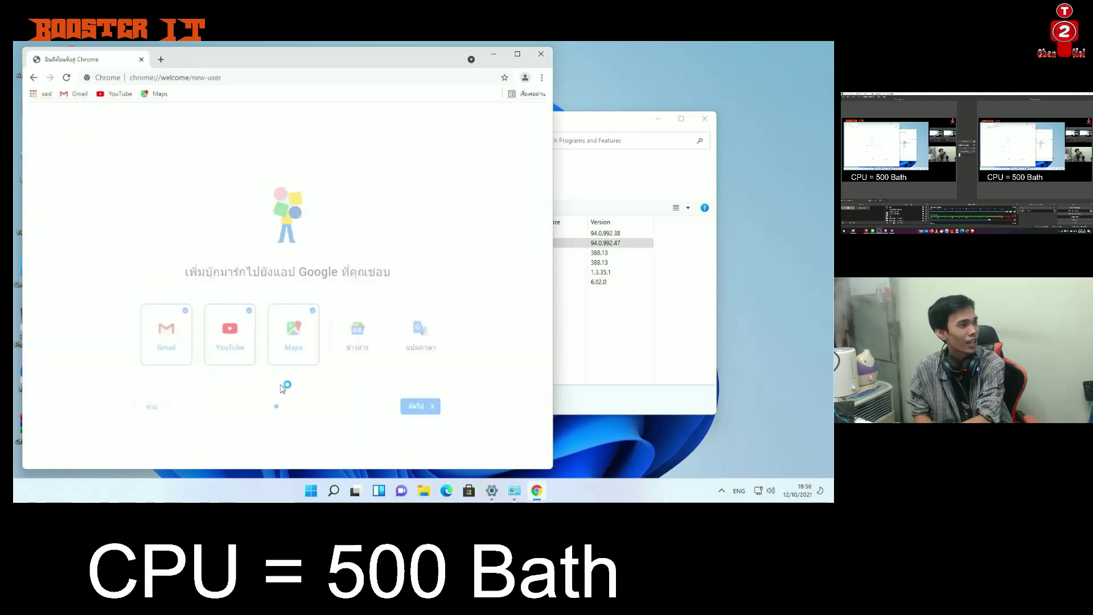
pyautogui.click(411, 400)
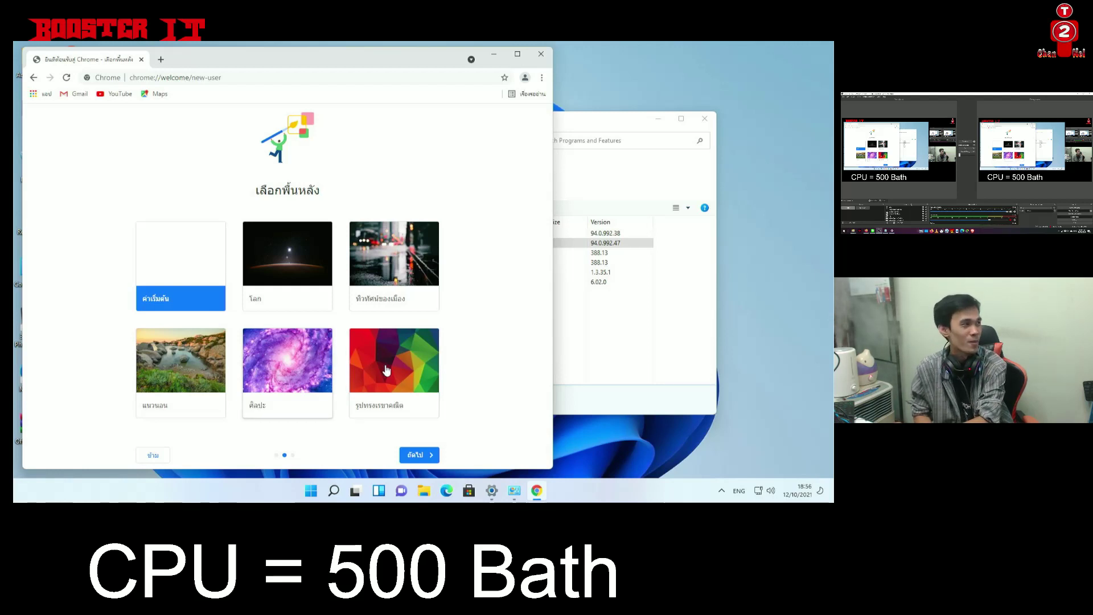
pyautogui.click(428, 457)
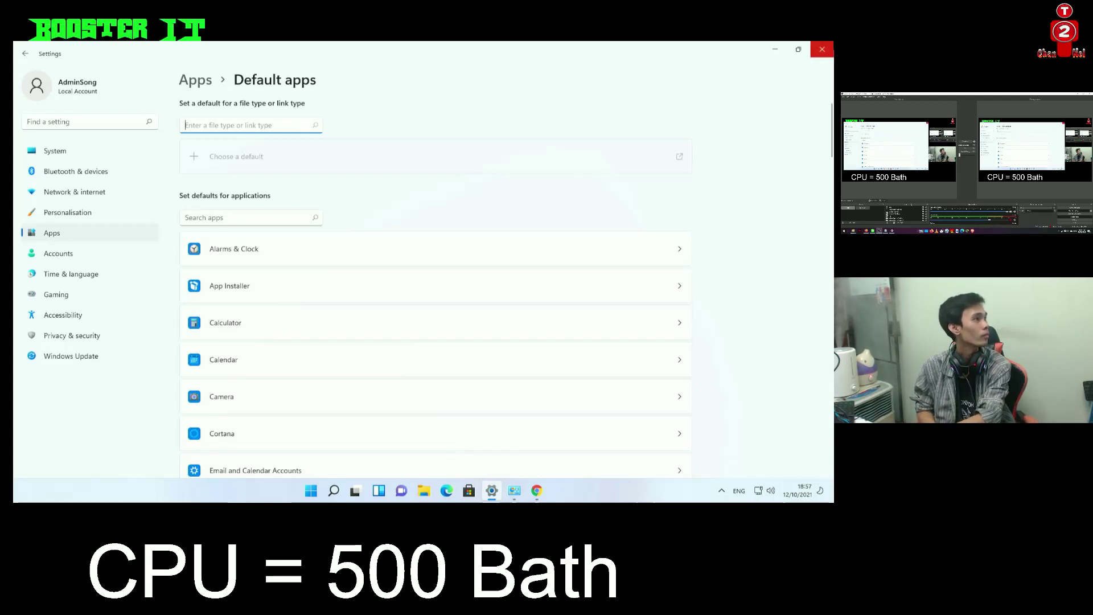
# Reopen Default apps from Chrome's set-as-default step and bring up Google Chrome's file type list
pyautogui.click(821, 49)
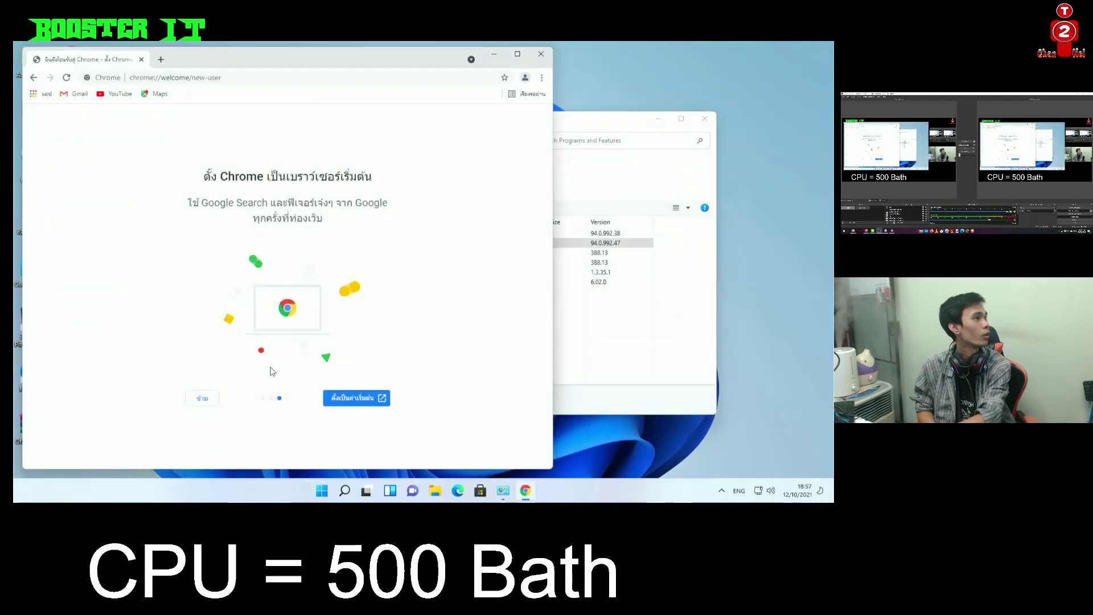
pyautogui.click(365, 398)
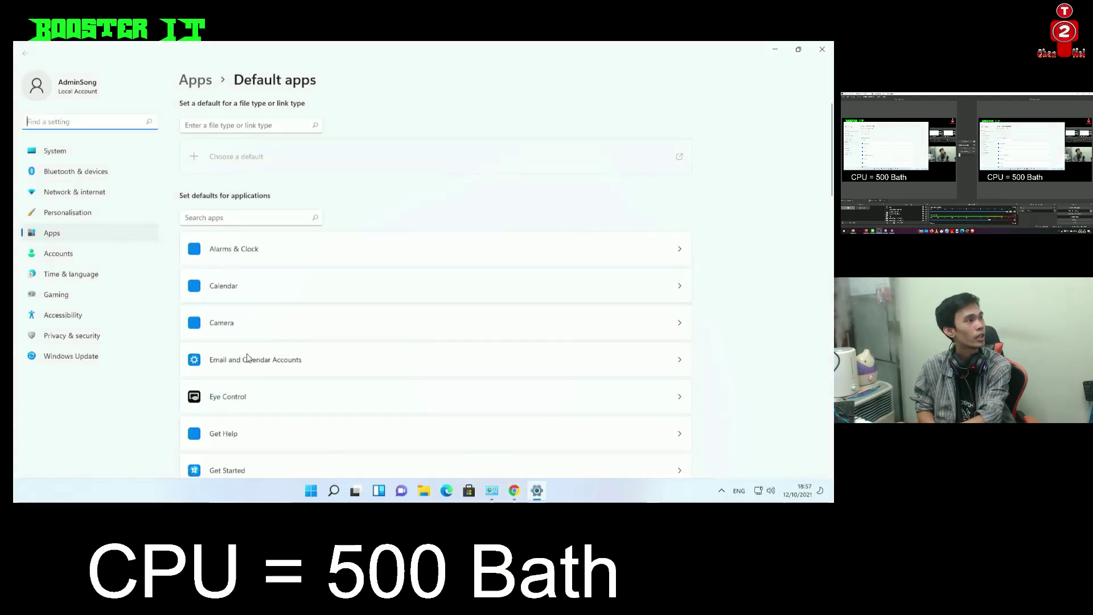
pyautogui.scroll(-6, 254, 370)
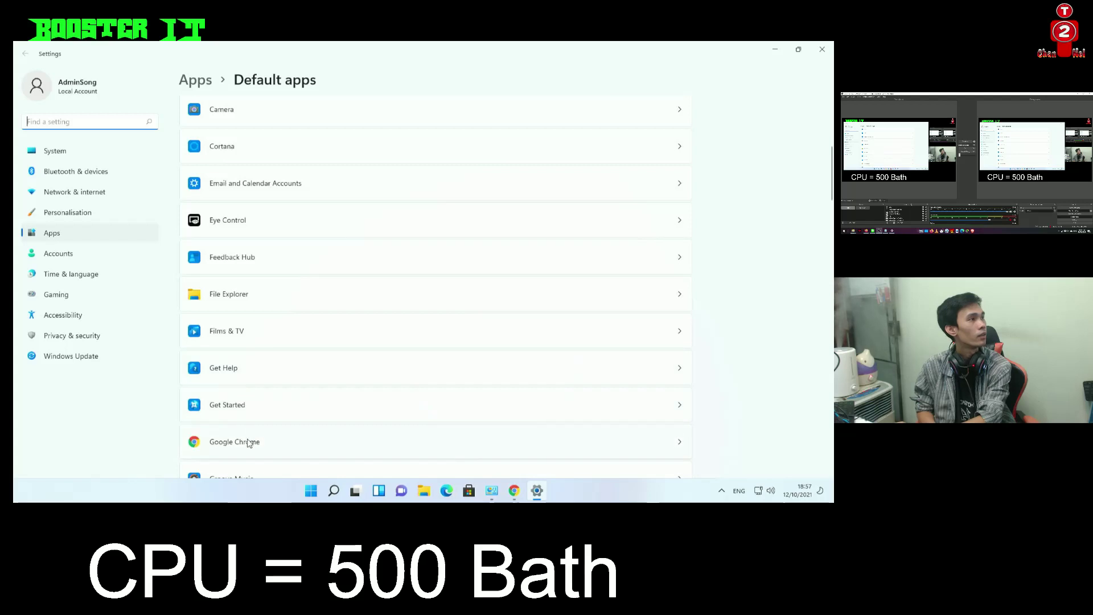
pyautogui.click(249, 444)
pyautogui.scroll(-6, 249, 370)
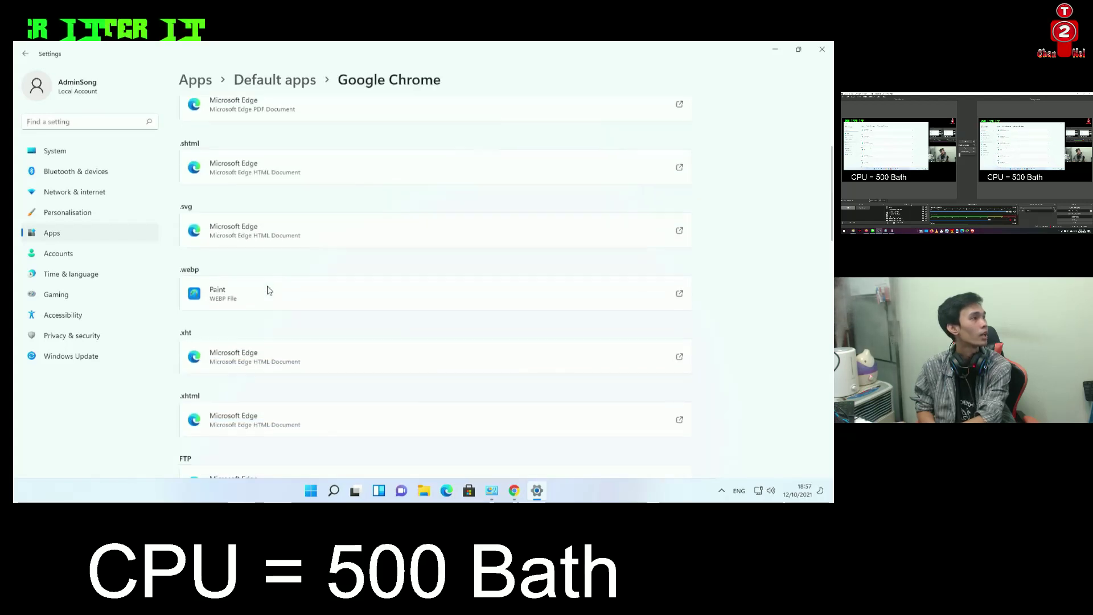
pyautogui.scroll(-5, 245, 324)
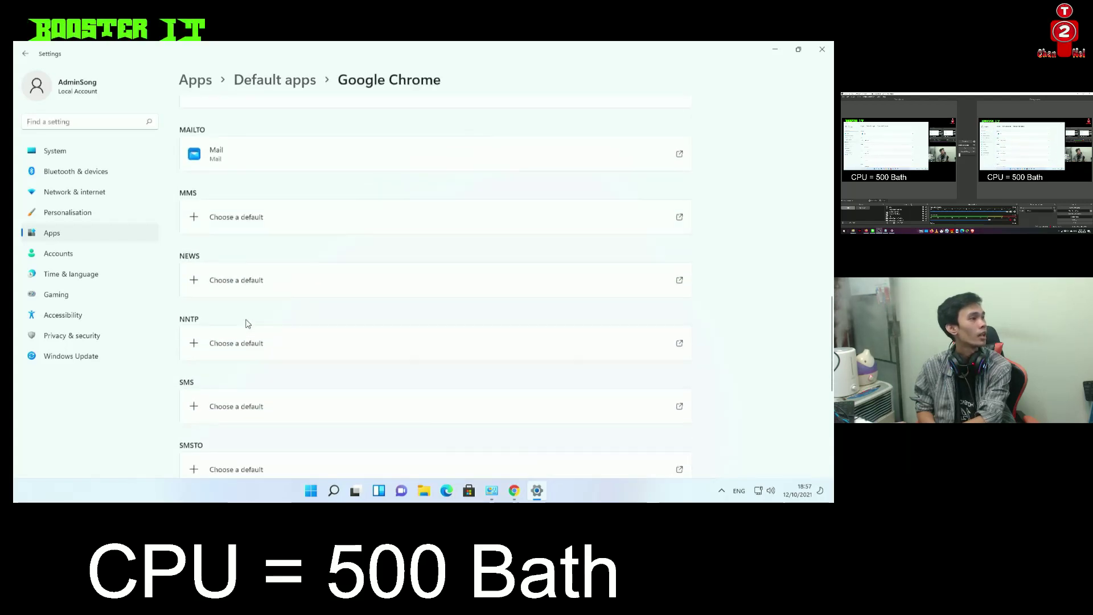
pyautogui.scroll(4, 248, 322)
pyautogui.scroll(3, 248, 323)
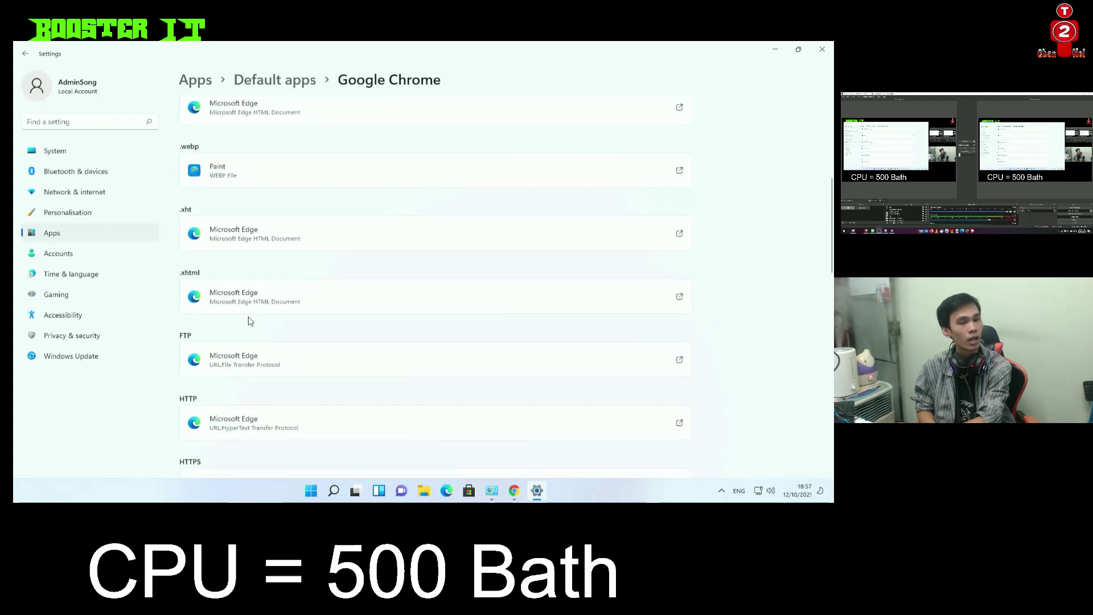
pyautogui.scroll(5, 228, 310)
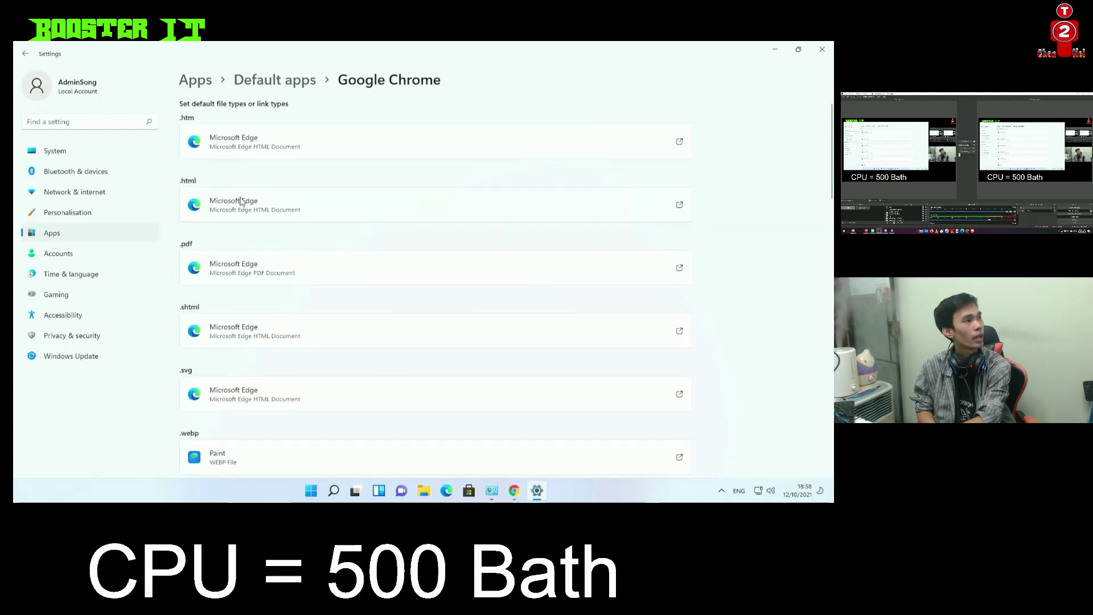
# Make Google Chrome the default for .html files, overriding the Edge warning
pyautogui.click(241, 203)
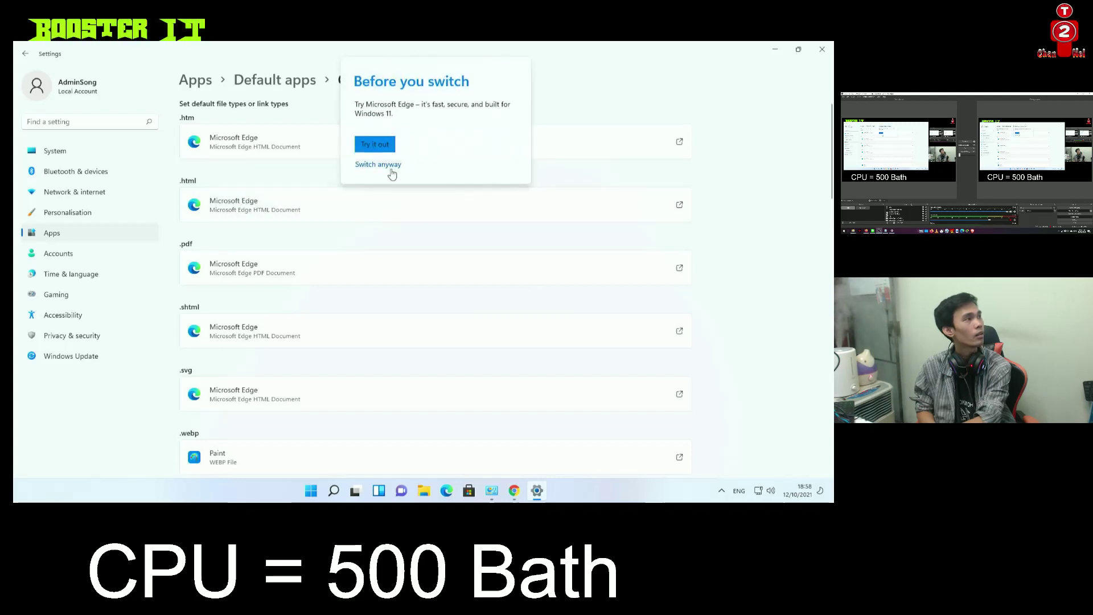
pyautogui.click(380, 165)
pyautogui.click(398, 271)
pyautogui.click(457, 349)
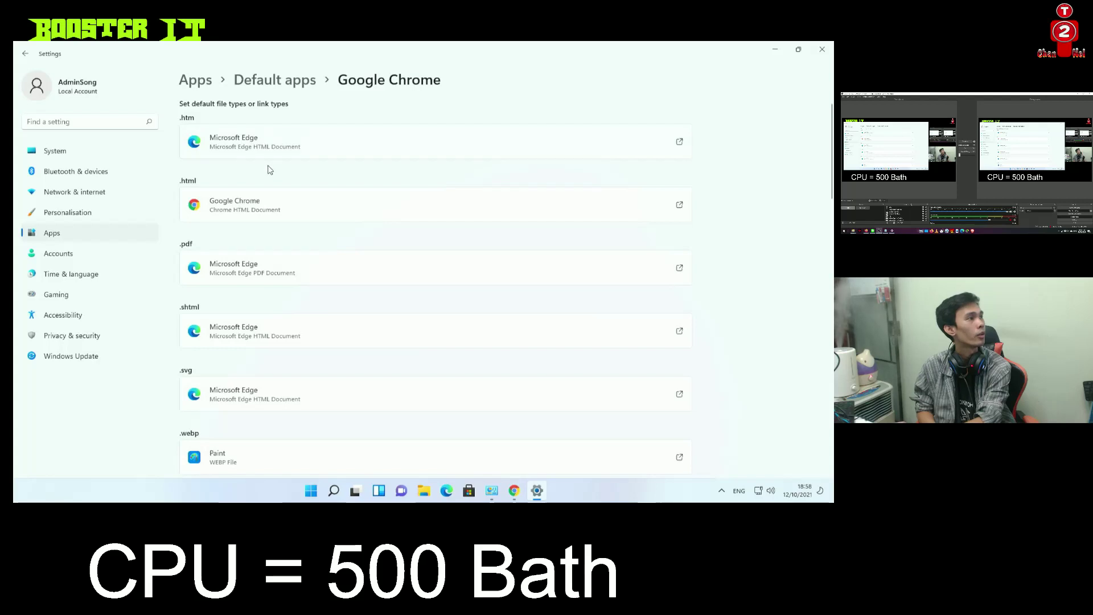
# Make Google Chrome the default for .htm files as well
pyautogui.click(240, 143)
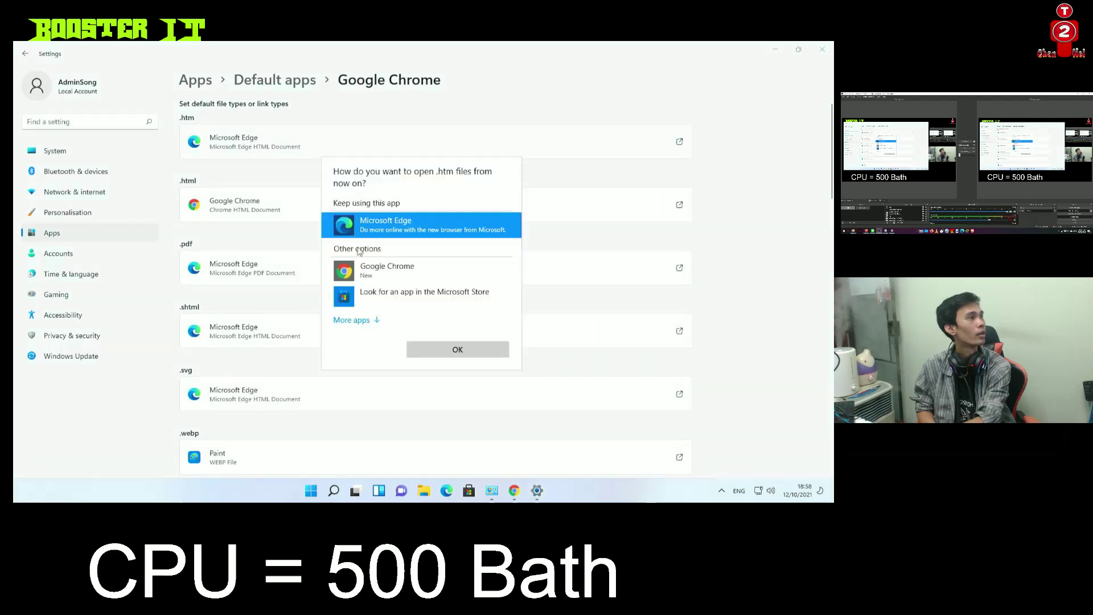
pyautogui.click(399, 270)
pyautogui.click(455, 349)
pyautogui.scroll(-15, 365, 296)
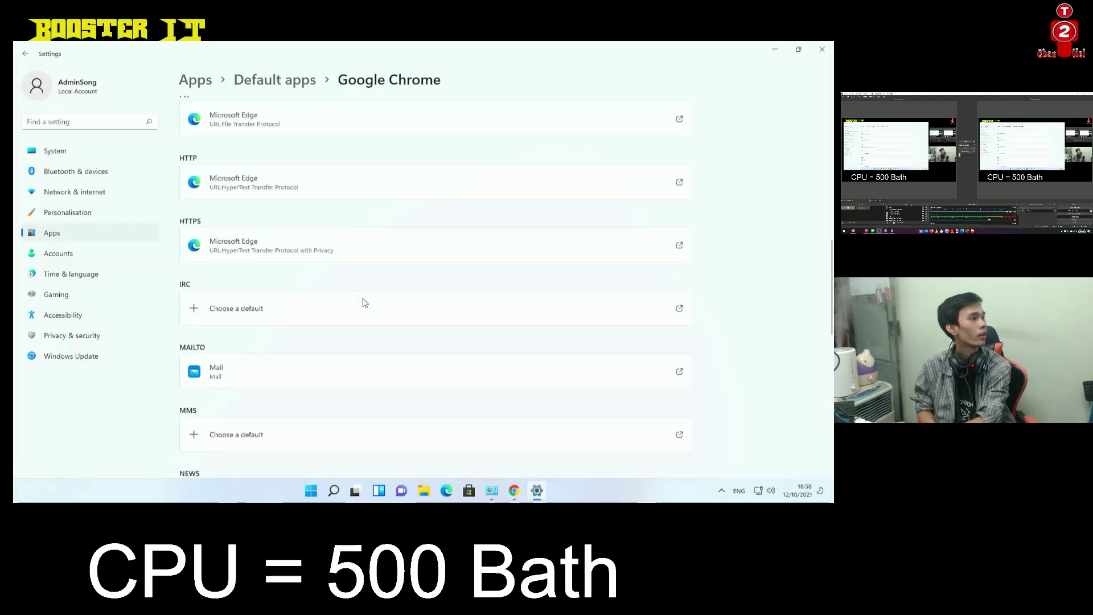
pyautogui.scroll(-3, 367, 319)
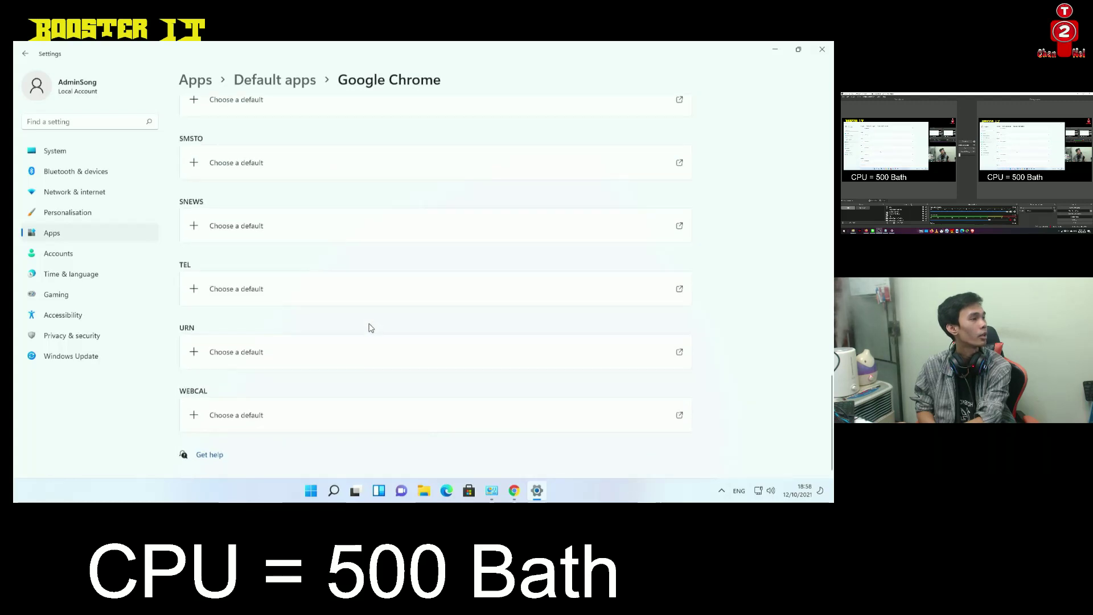
pyautogui.scroll(12, 367, 328)
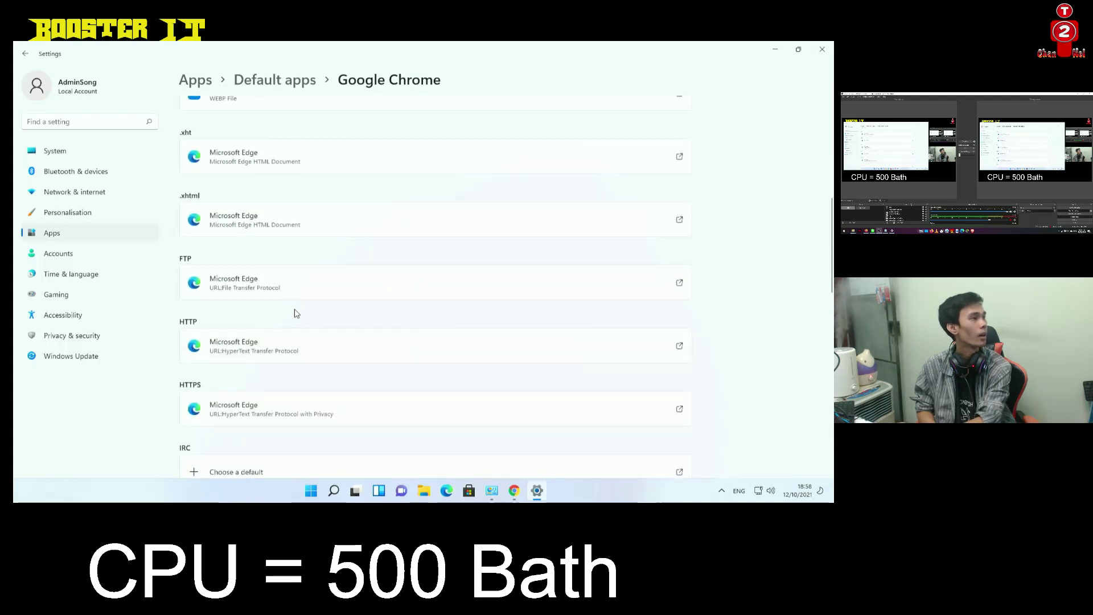
pyautogui.scroll(6, 288, 296)
# Return to the Default apps list, then close Settings and maximize Chrome's welcome page
pyautogui.click(25, 53)
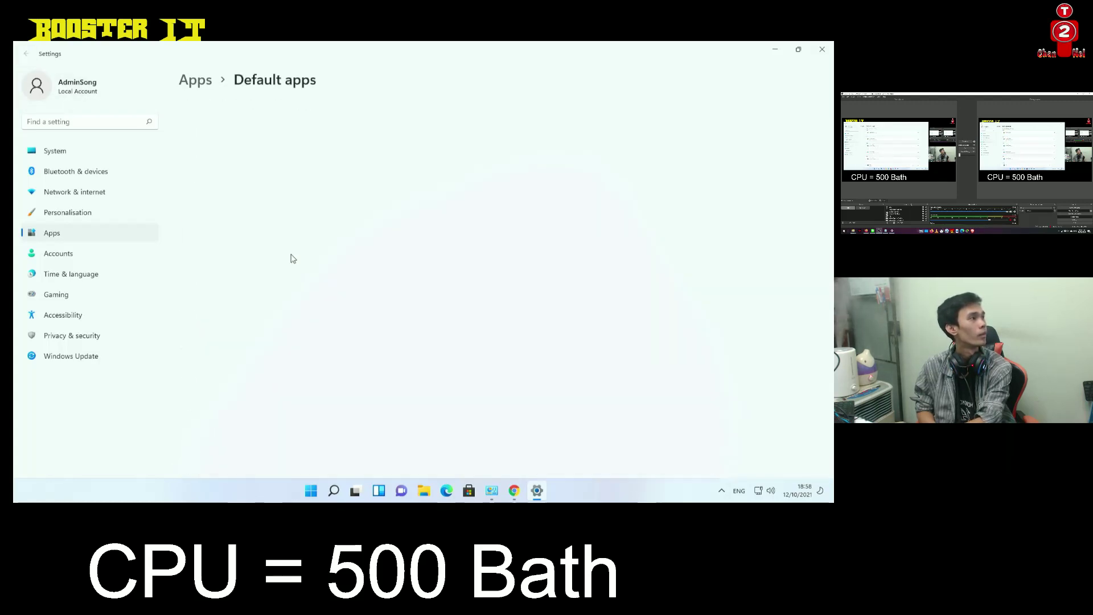
pyautogui.scroll(-5, 296, 302)
pyautogui.scroll(-3, 296, 322)
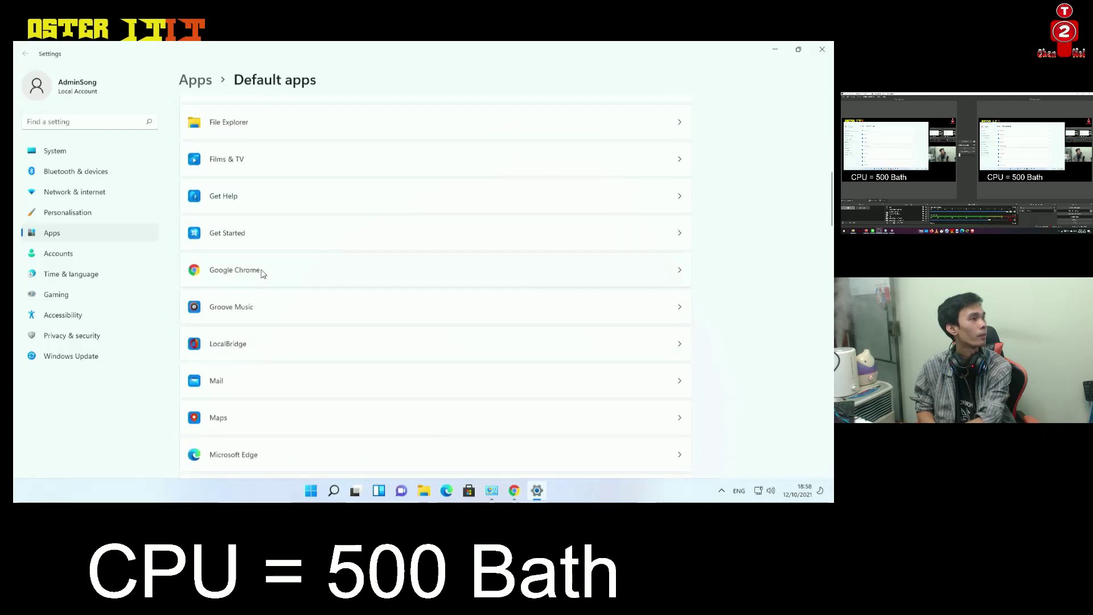
pyautogui.scroll(-3, 297, 285)
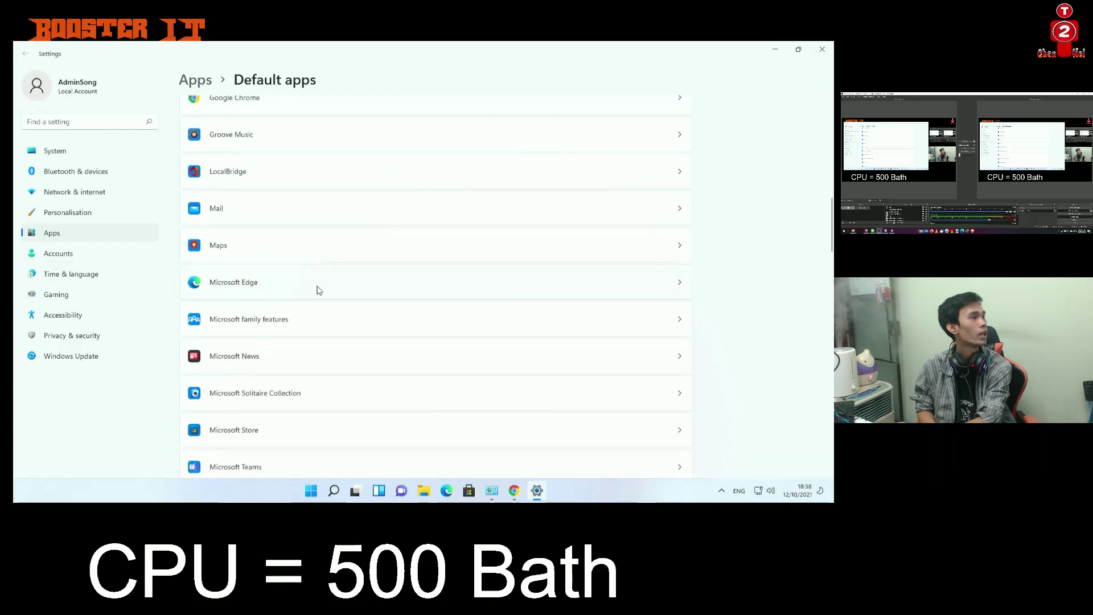
pyautogui.scroll(1, 320, 292)
pyautogui.scroll(-1, 320, 291)
pyautogui.scroll(-8, 321, 295)
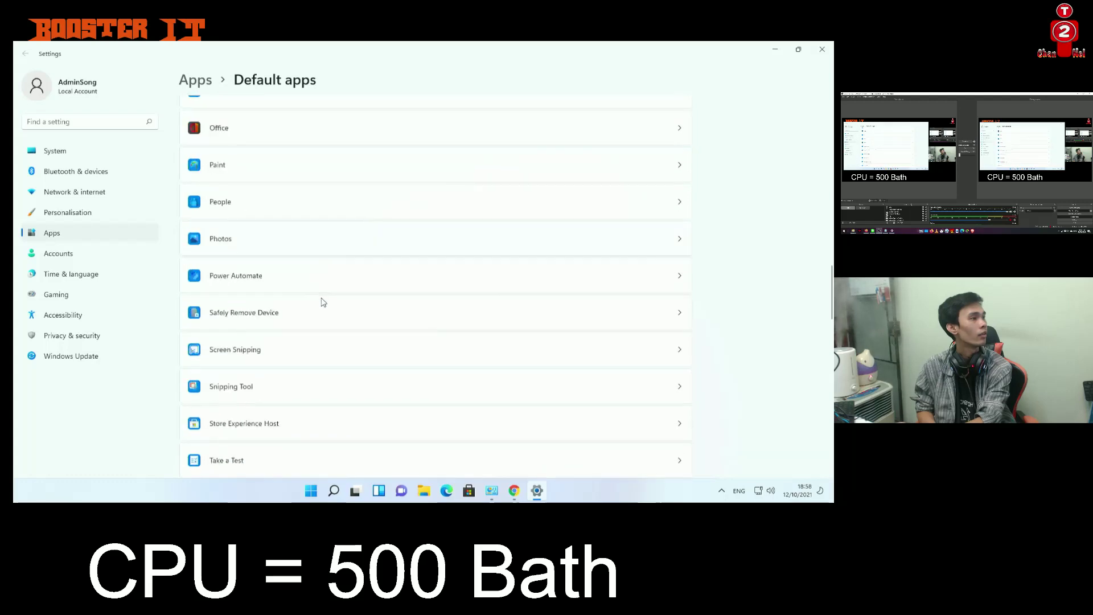
pyautogui.scroll(7, 379, 277)
pyautogui.click(822, 49)
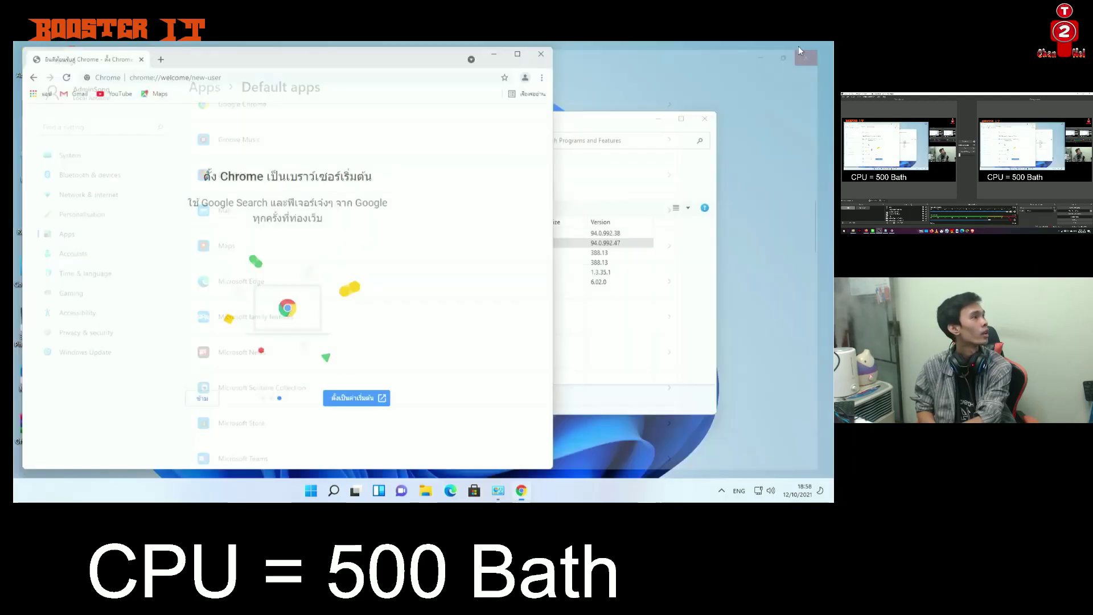
pyautogui.click(518, 55)
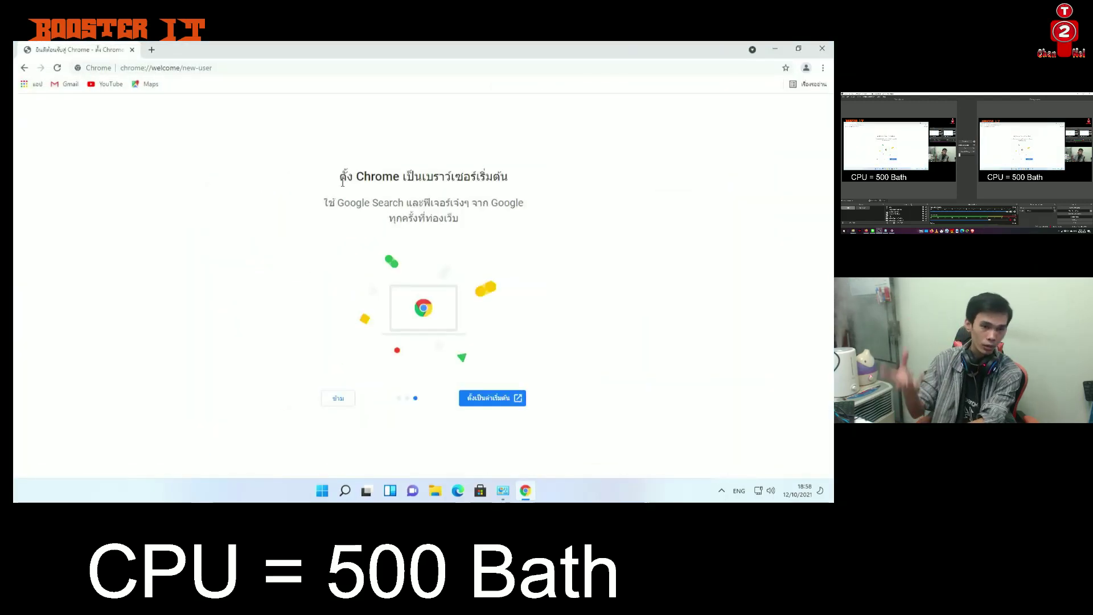
# Open YouTube via the bookmark in a new tab and search for '4k'
pyautogui.click(153, 51)
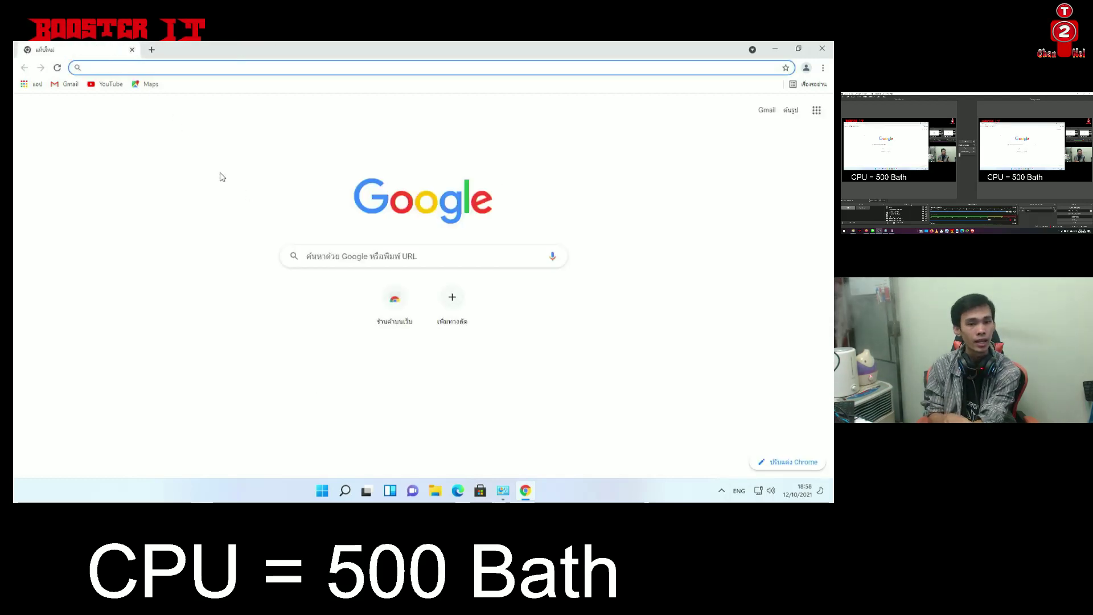
pyautogui.click(109, 85)
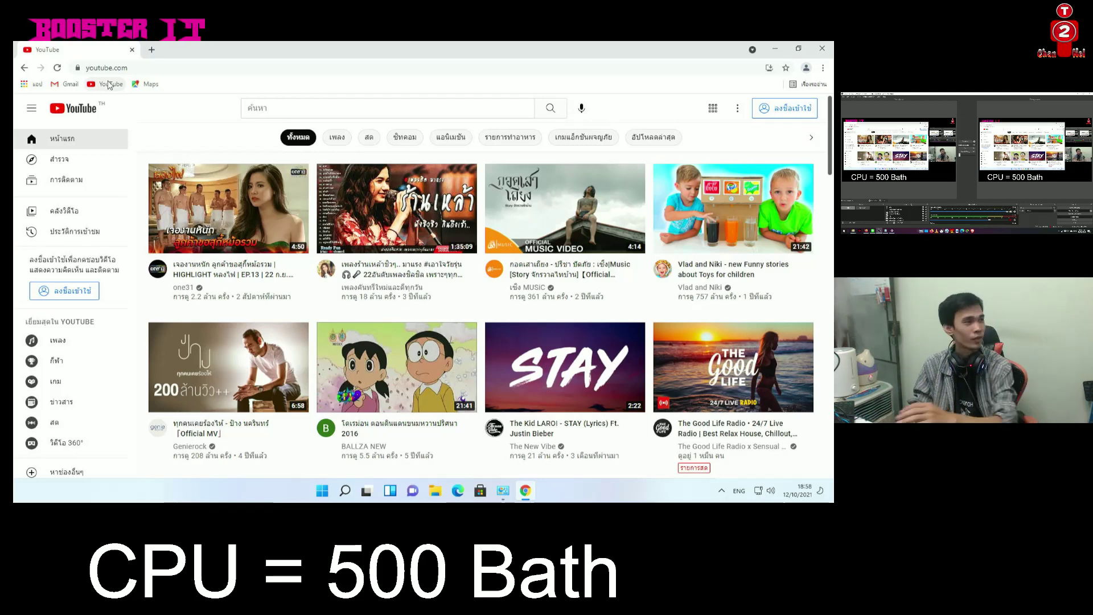
pyautogui.click(262, 110)
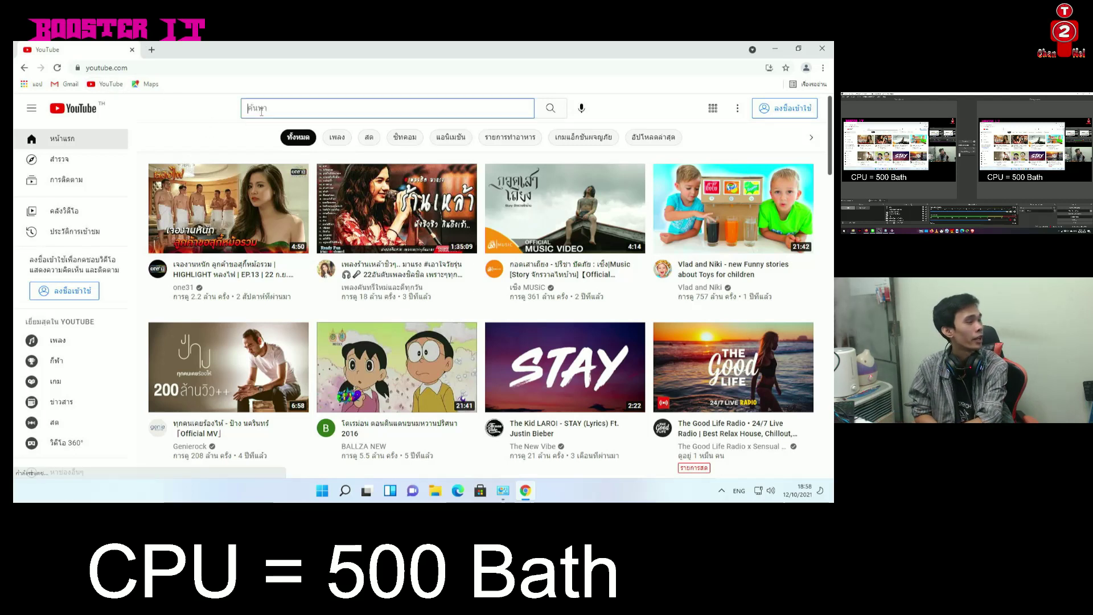
pyautogui.write('4')
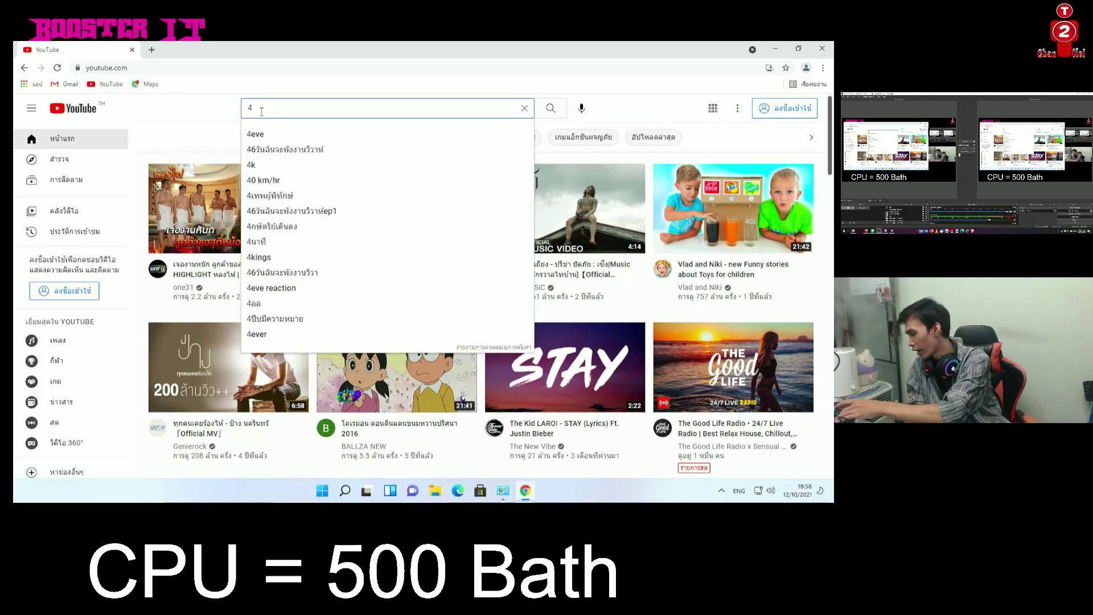
pyautogui.write('k')
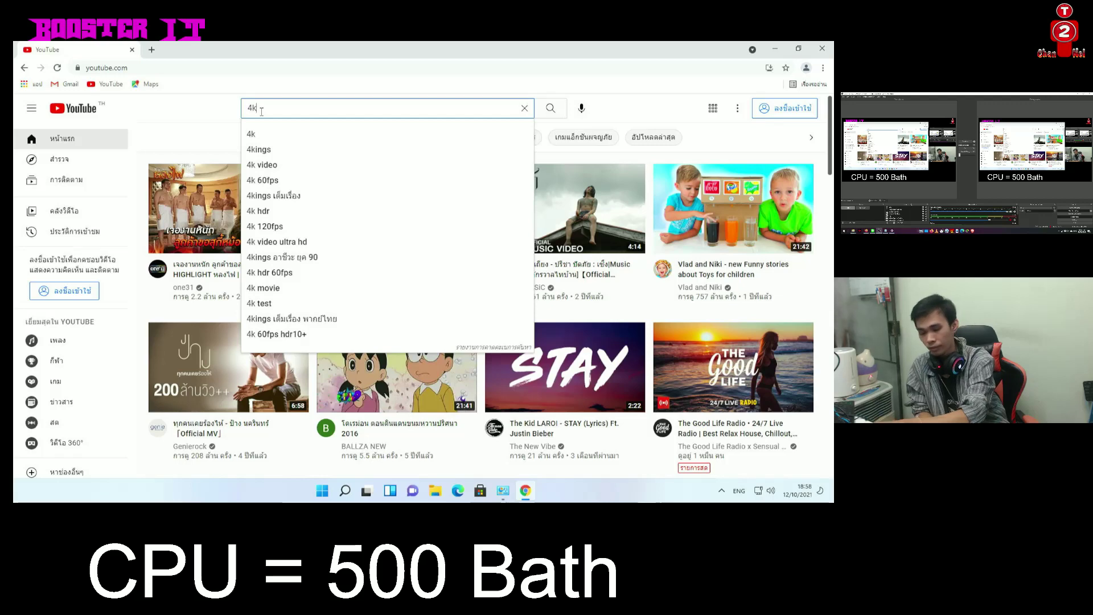
pyautogui.press('Return')
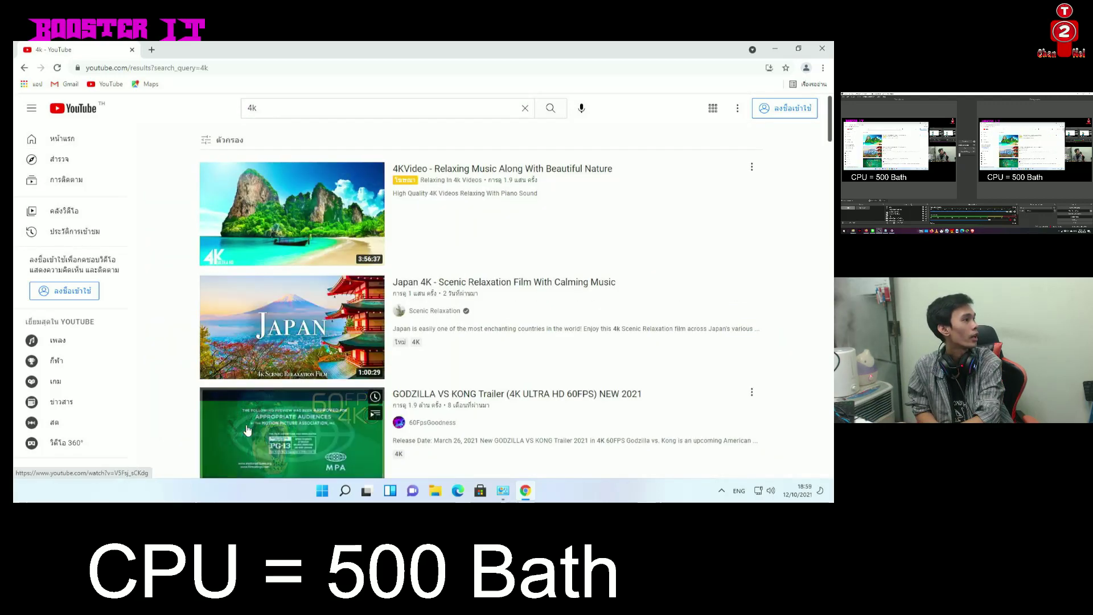
# Open the 'Japan 4K - Scenic Relaxation Film With Calming Music' result
pyautogui.scroll(-2, 268, 251)
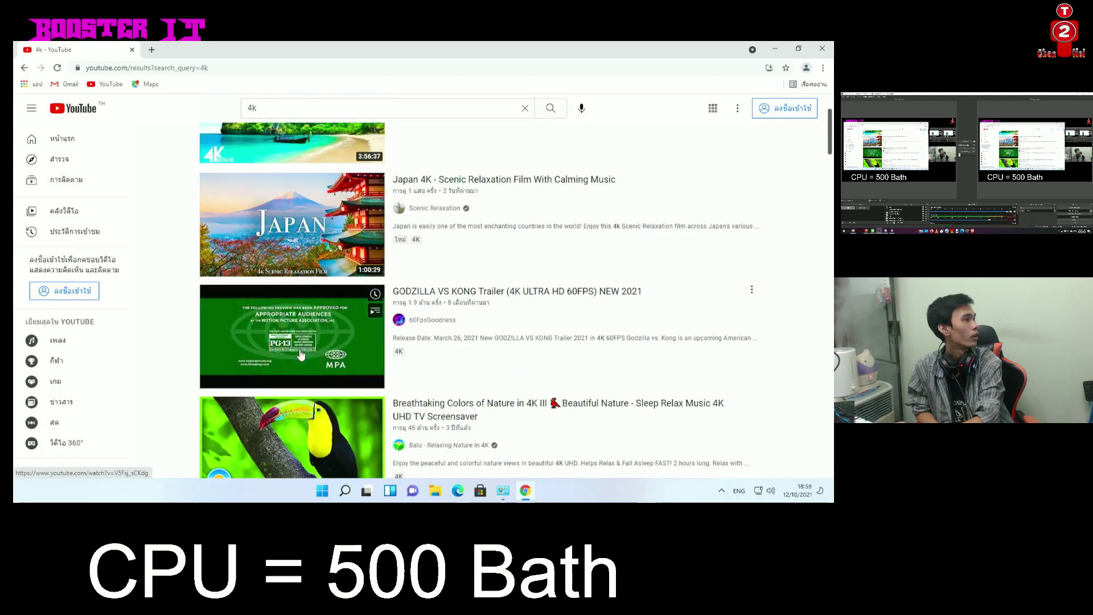
pyautogui.scroll(2, 283, 291)
pyautogui.click(283, 291)
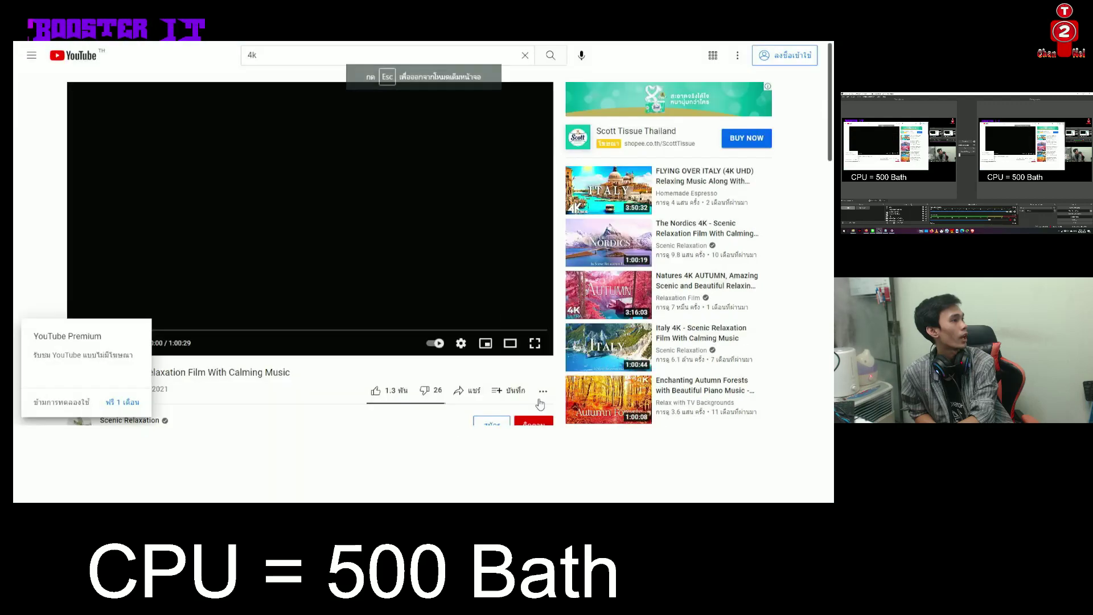
# Play the Japan 4K video full screen and check its Quality setting in the gear menu
pyautogui.click(536, 396)
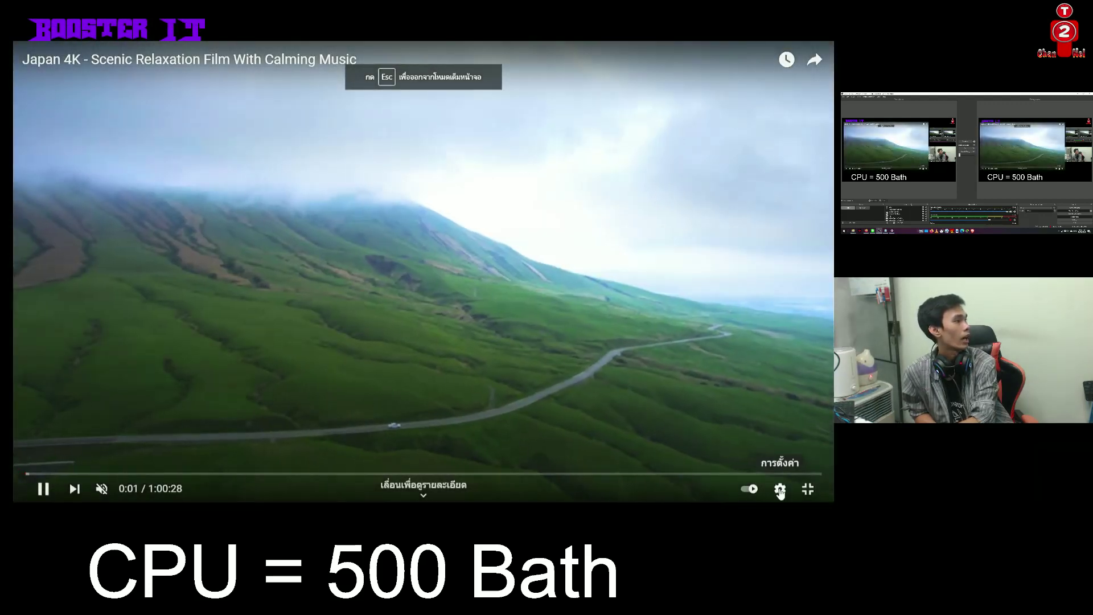
pyautogui.click(779, 489)
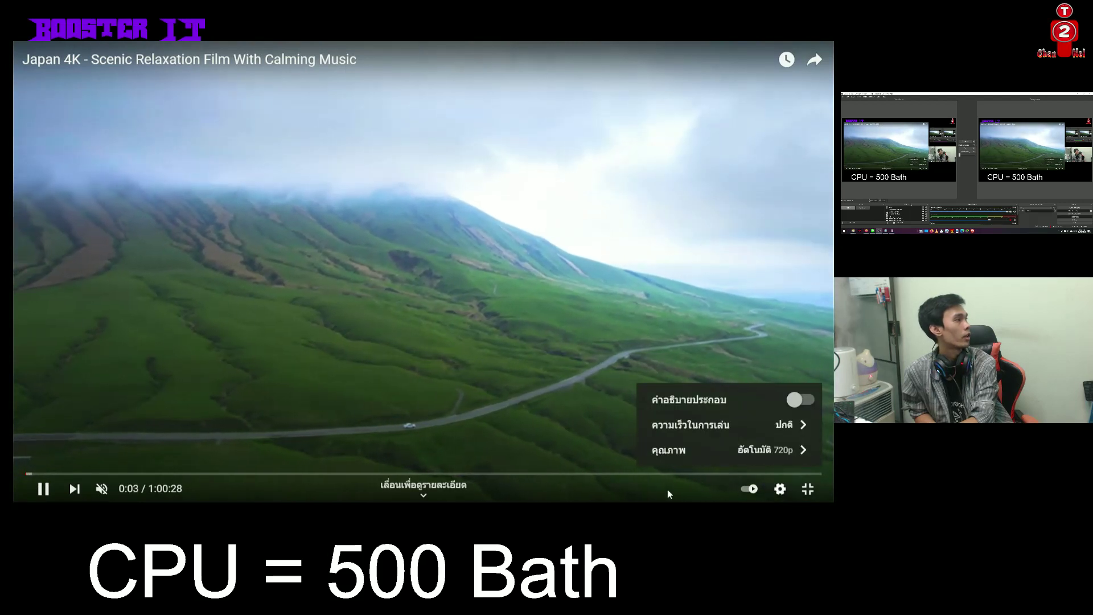
pyautogui.click(759, 500)
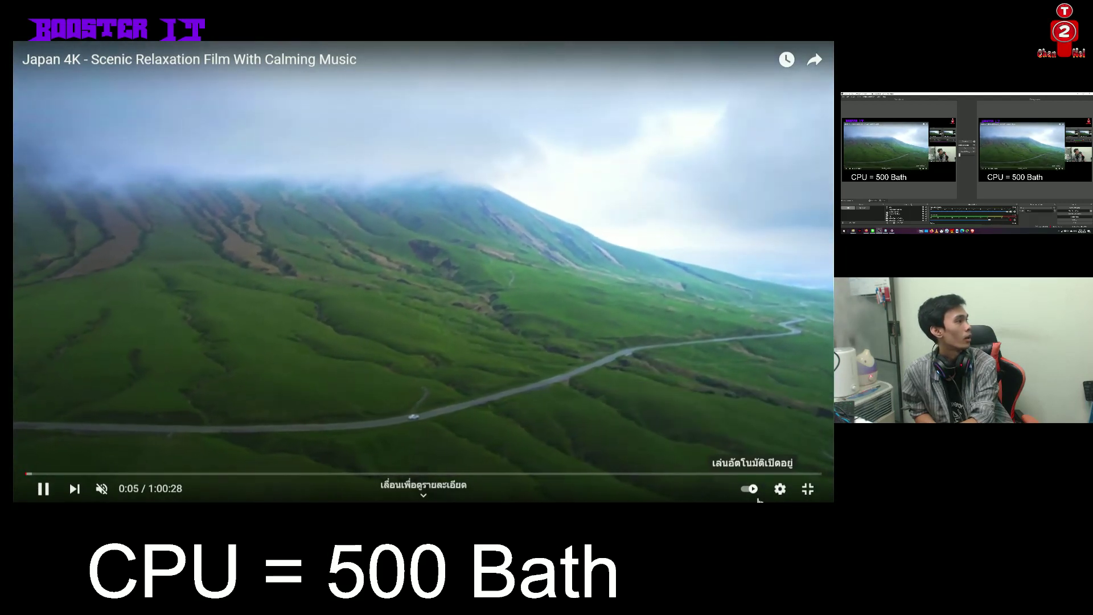
pyautogui.click(783, 495)
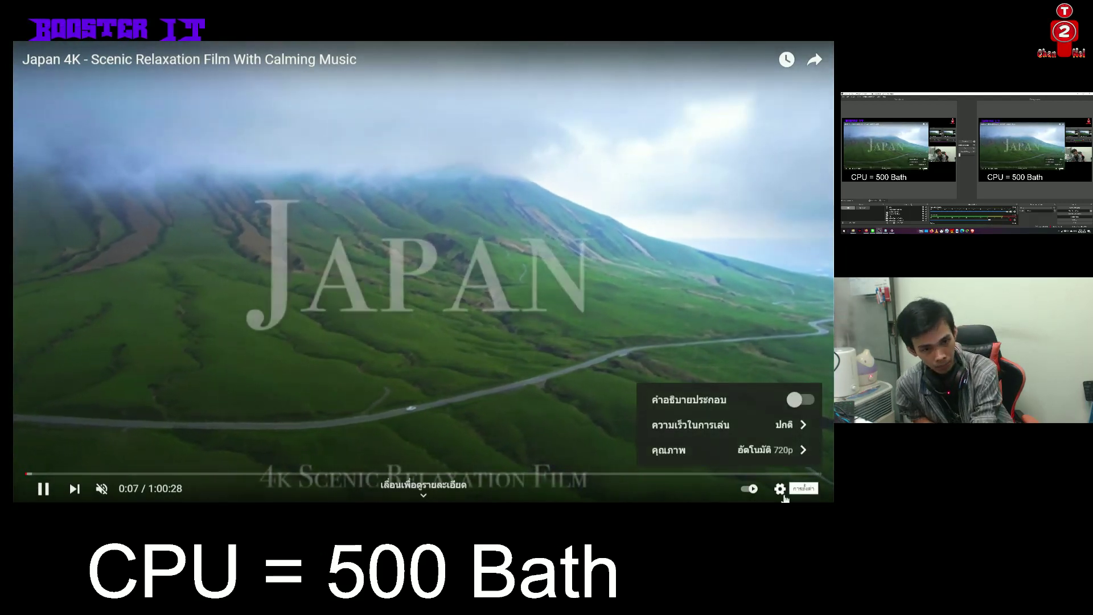
pyautogui.click(624, 498)
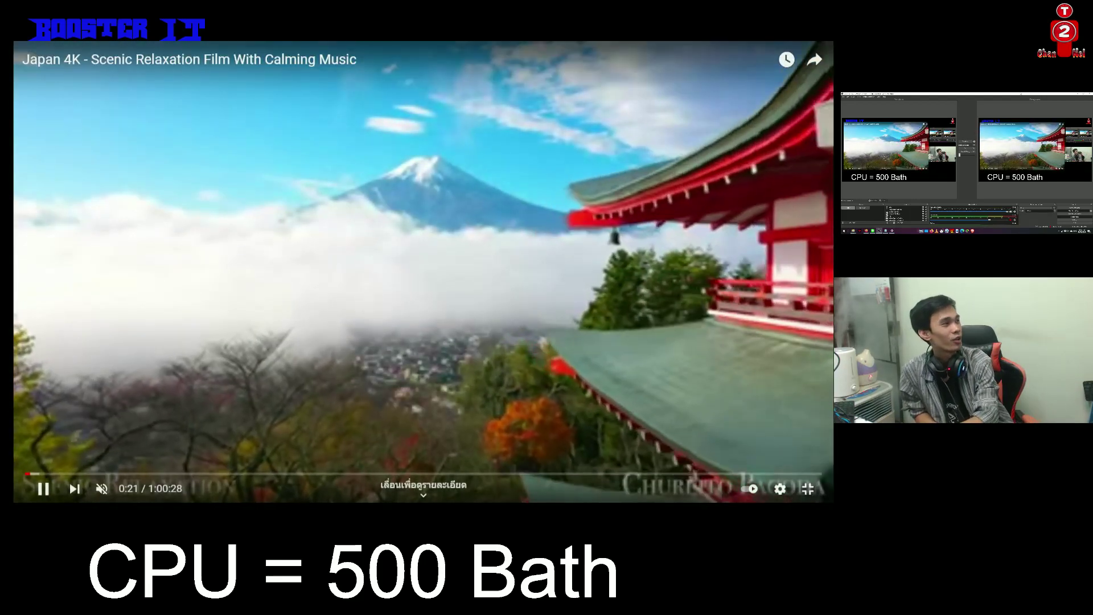
# Open the player's playback problem report, cancel it, and go back to full screen
pyautogui.rightClick(223, 306)
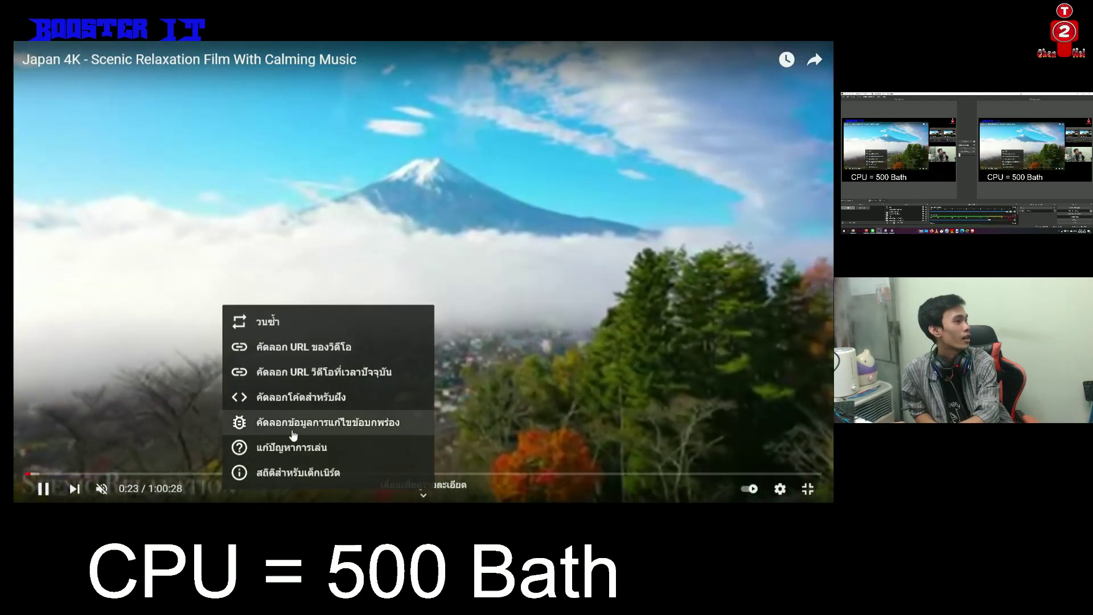
pyautogui.click(292, 447)
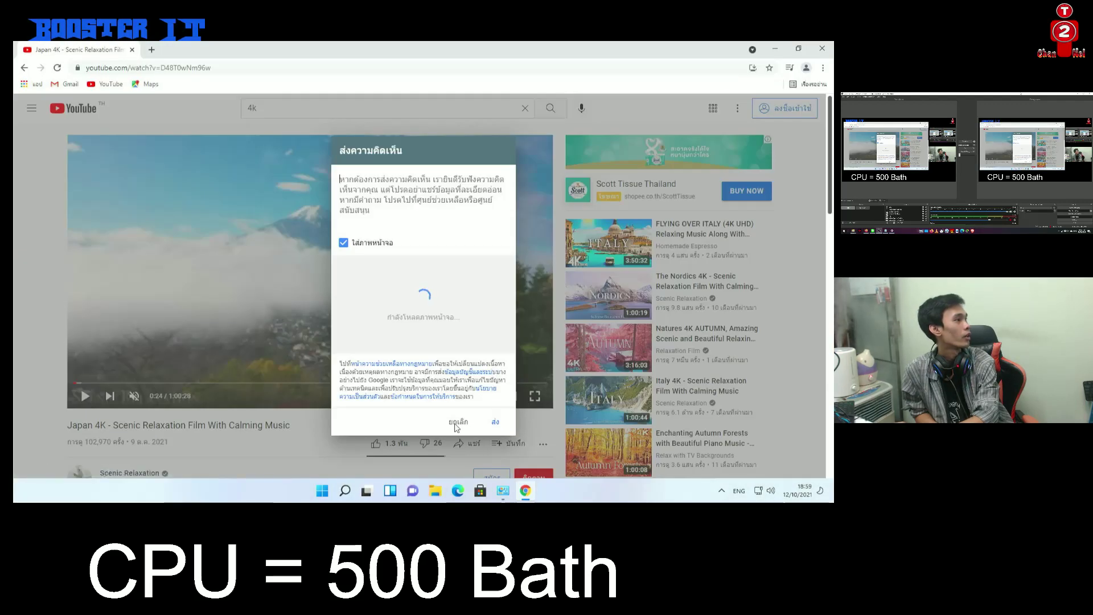
pyautogui.click(458, 422)
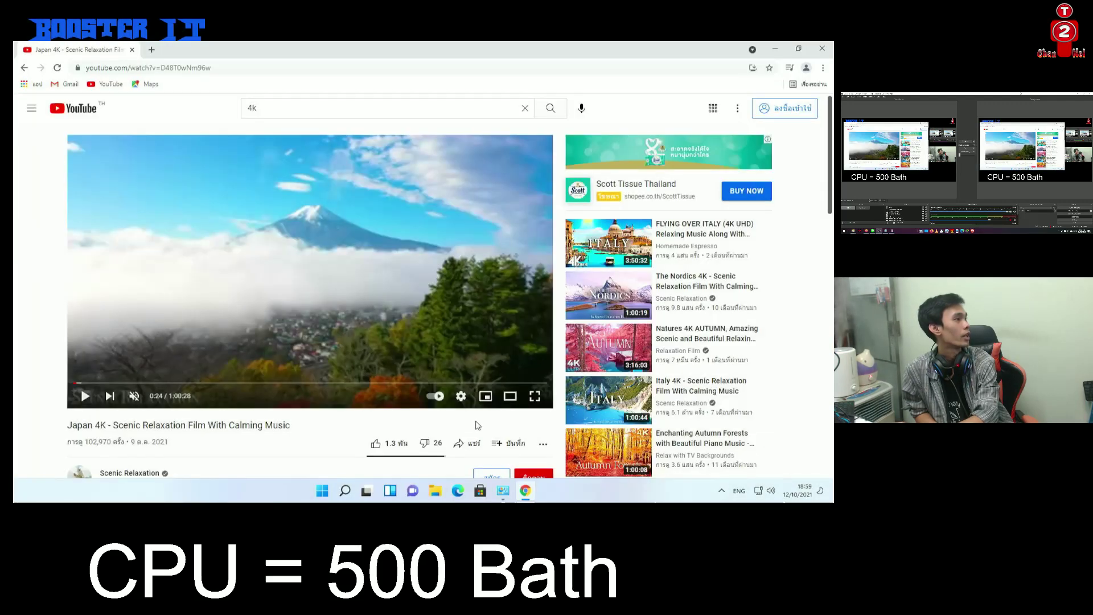
pyautogui.click(535, 397)
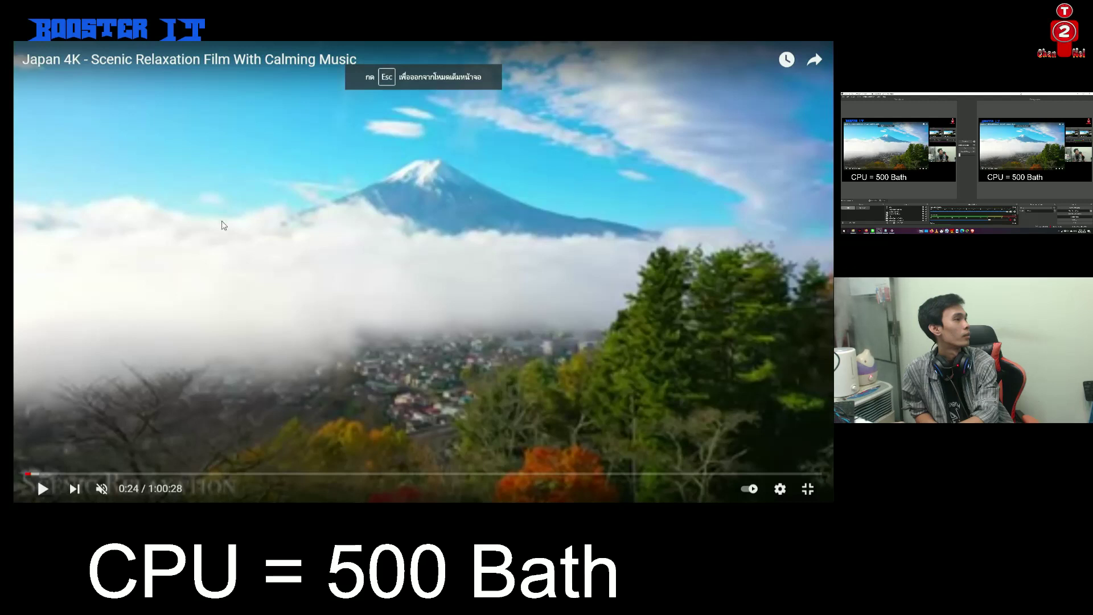
# Dismiss the browser's context menu, resume playback, and bring up YouTube's player context menu
pyautogui.rightClick(220, 205)
pyautogui.click(164, 236)
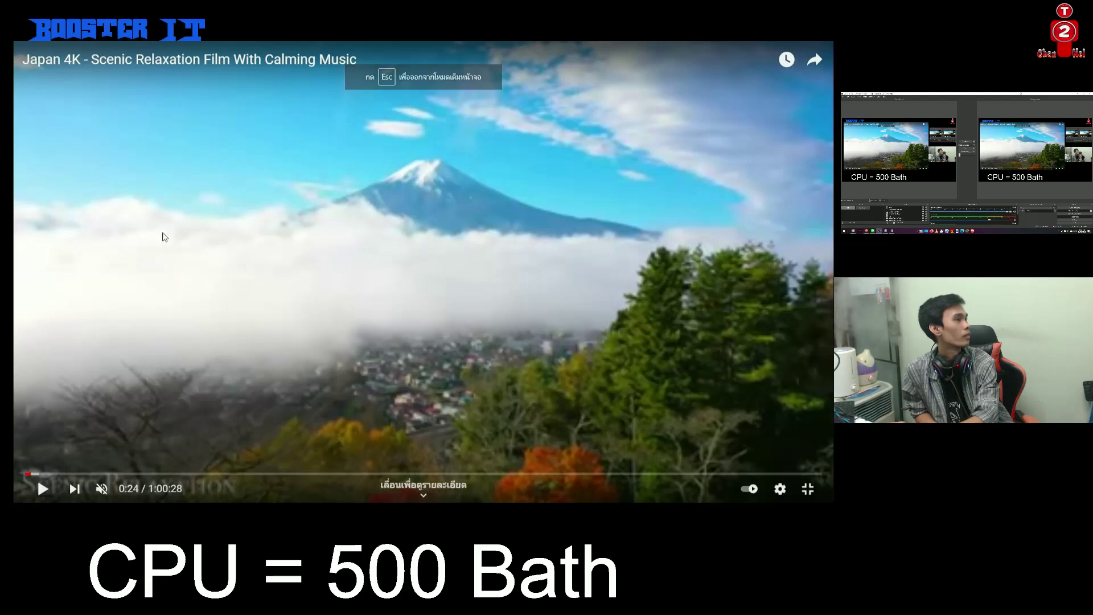
pyautogui.rightClick(162, 234)
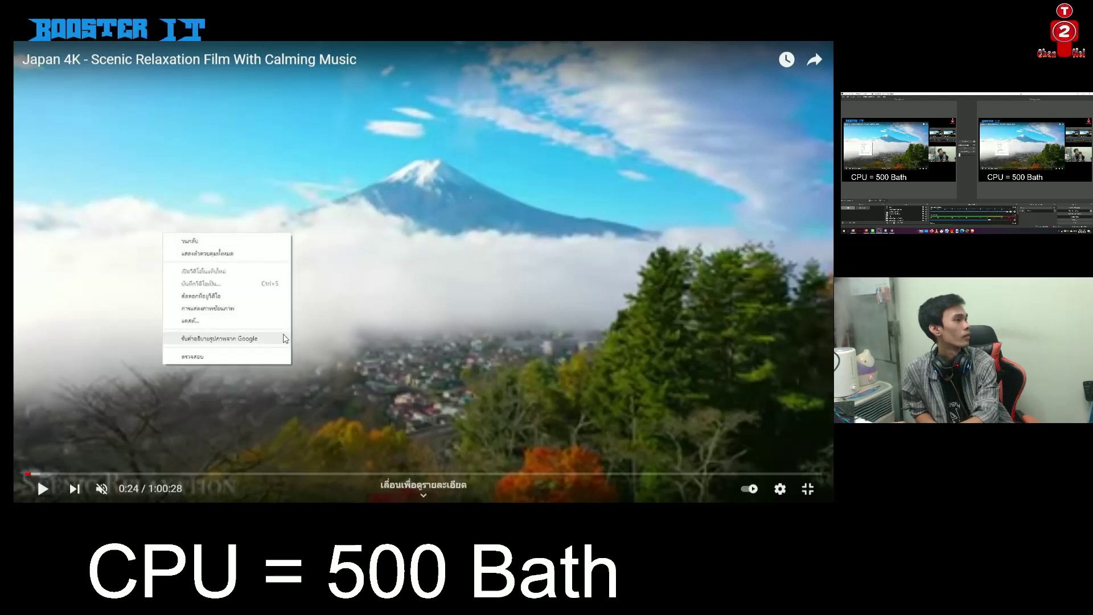
pyautogui.click(566, 392)
pyautogui.click(566, 392)
pyautogui.rightClick(566, 391)
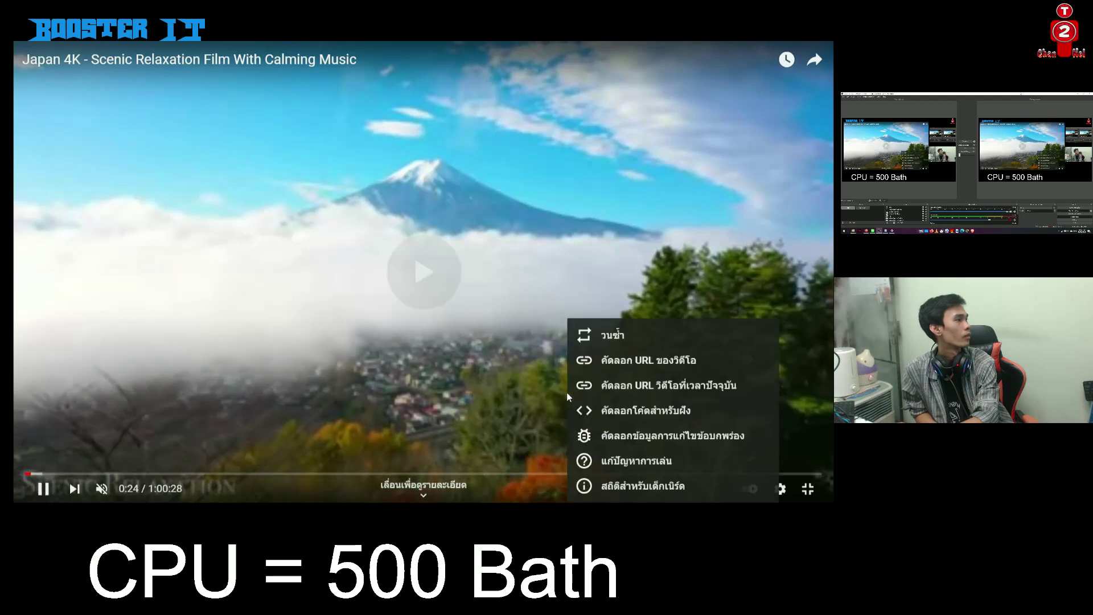